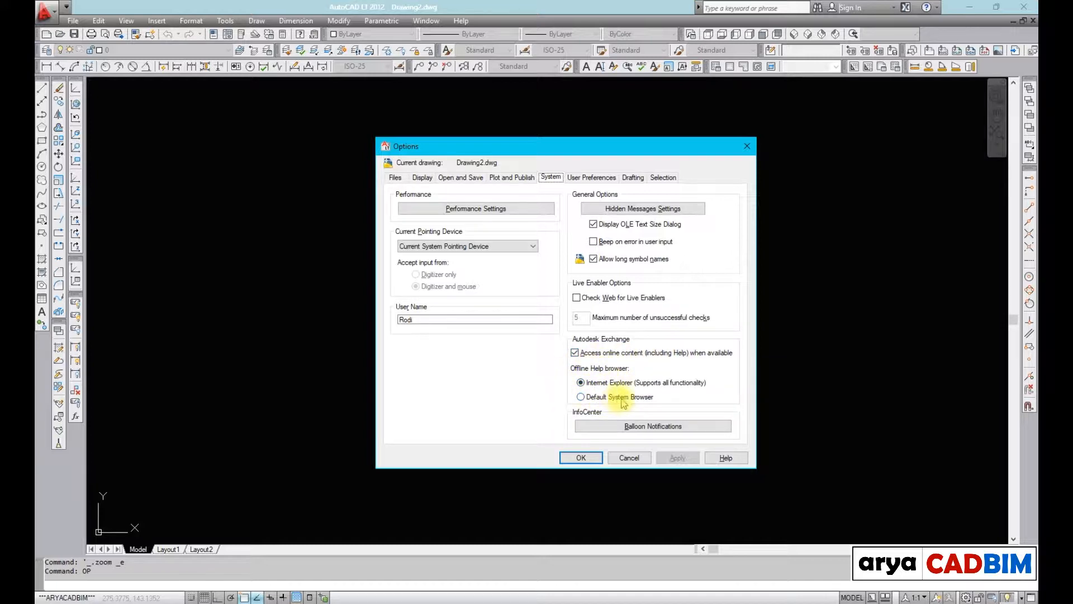
- Disable access to online content, including Help, in the system options and confirm the change
left_click(576, 354)
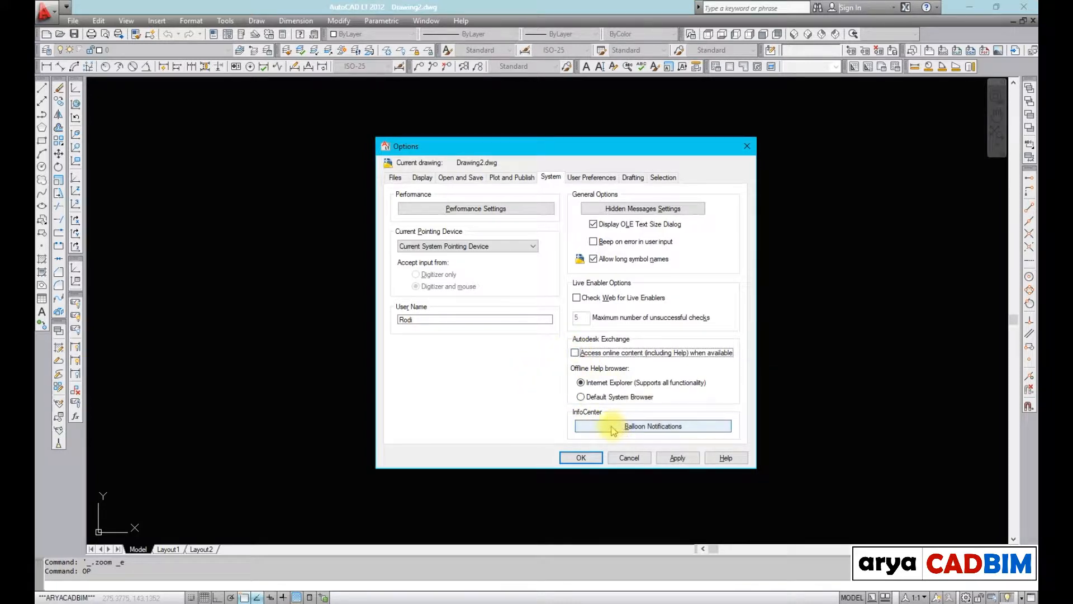
left_click(582, 458)
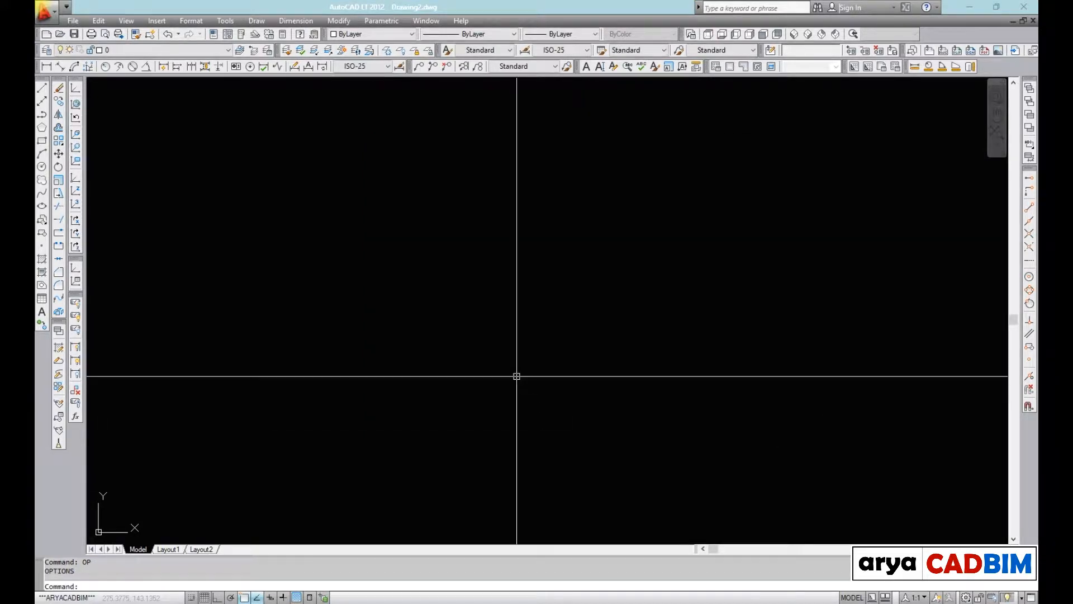
- Open the offline help maximized, view the ABOUT topic under the A commands in the Command Reference, and close the help
key("F1")
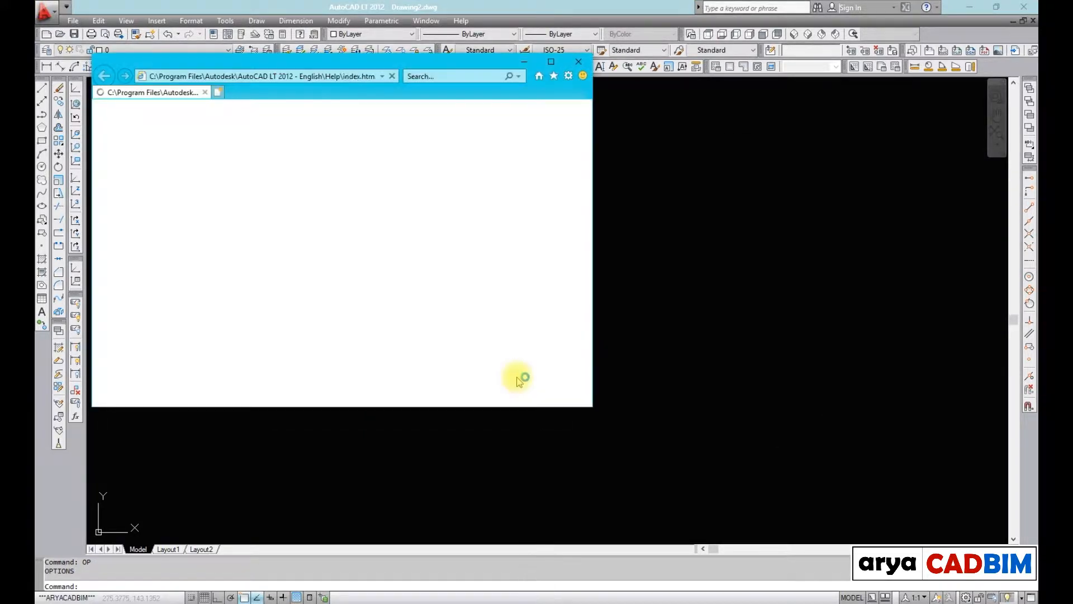
left_click(551, 61)
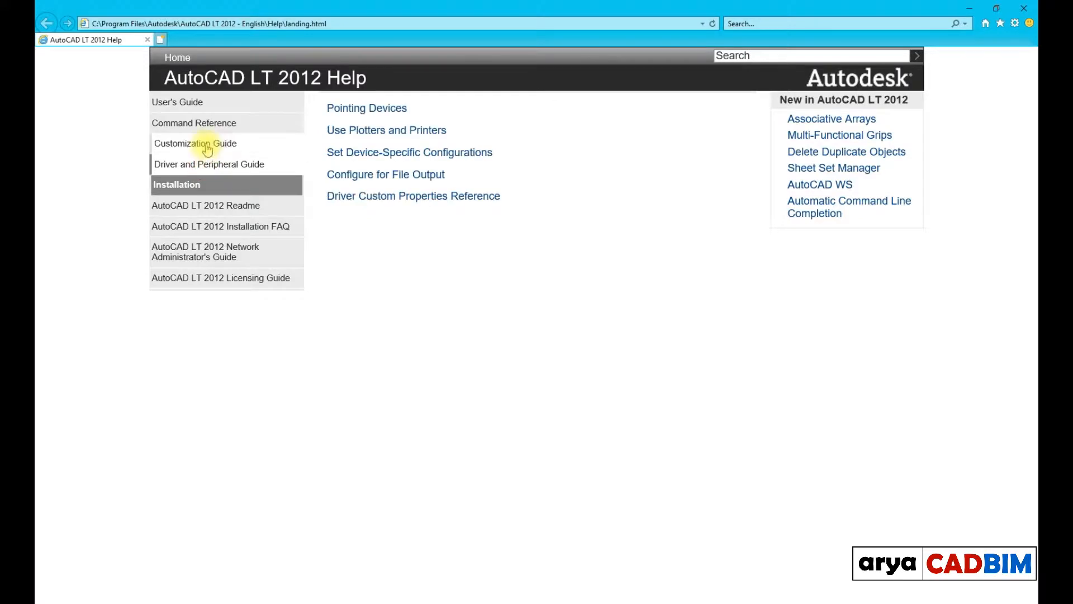
left_click(351, 109)
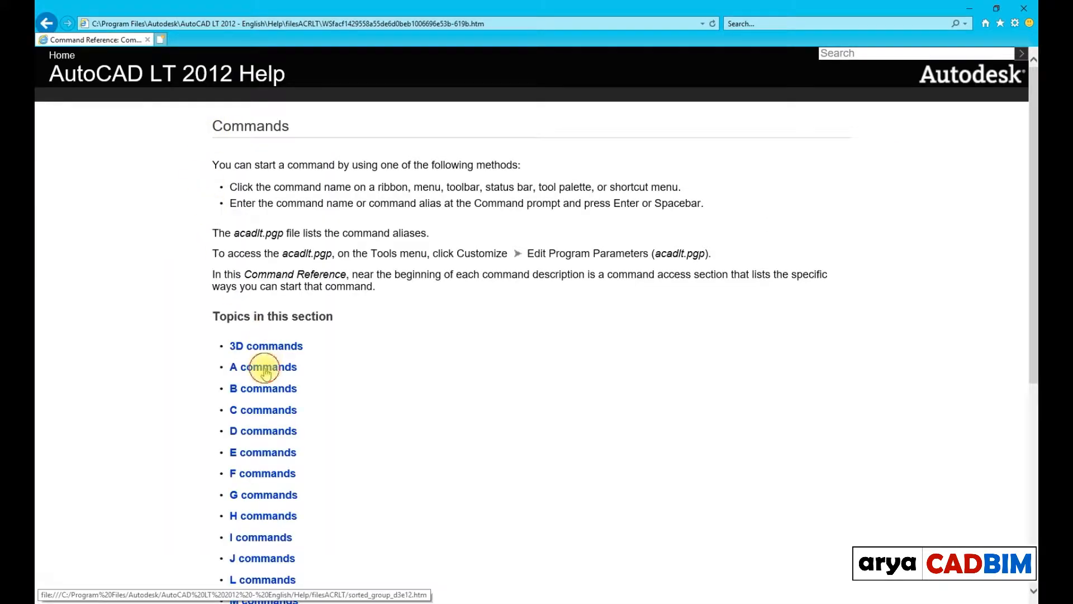
left_click(269, 366)
left_click(255, 207)
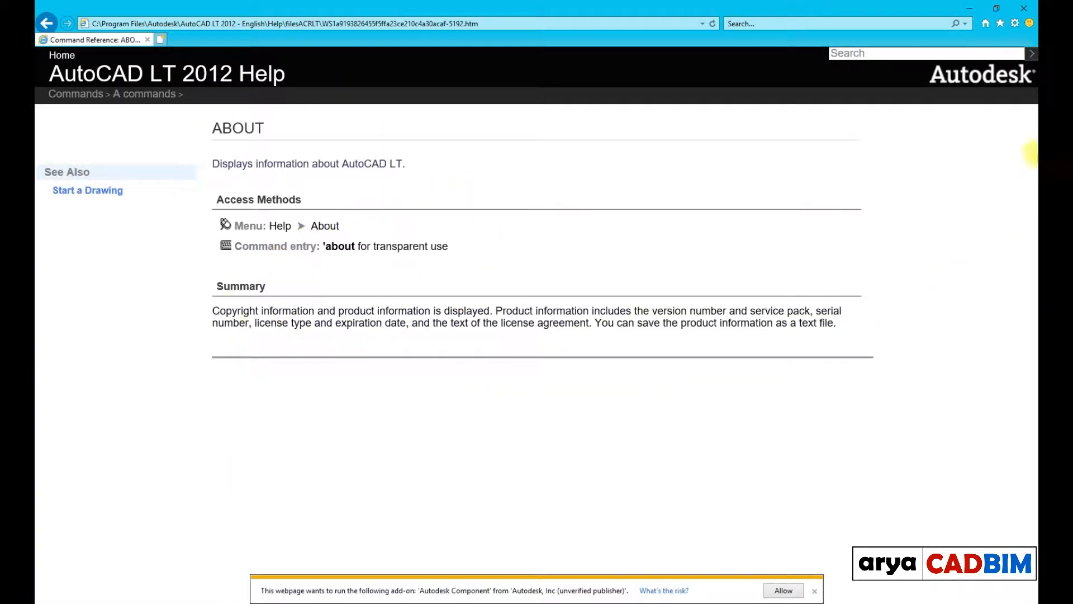
left_click(1022, 8)
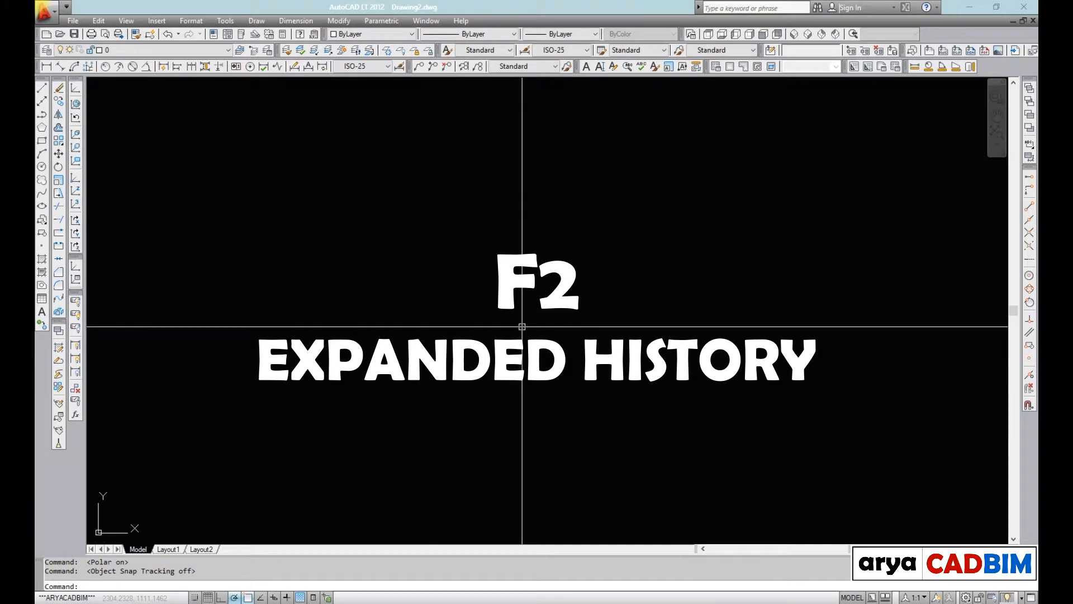
- Open the expanded command history, review the earlier drawing and dimensioning commands, and close the history
key("F2")
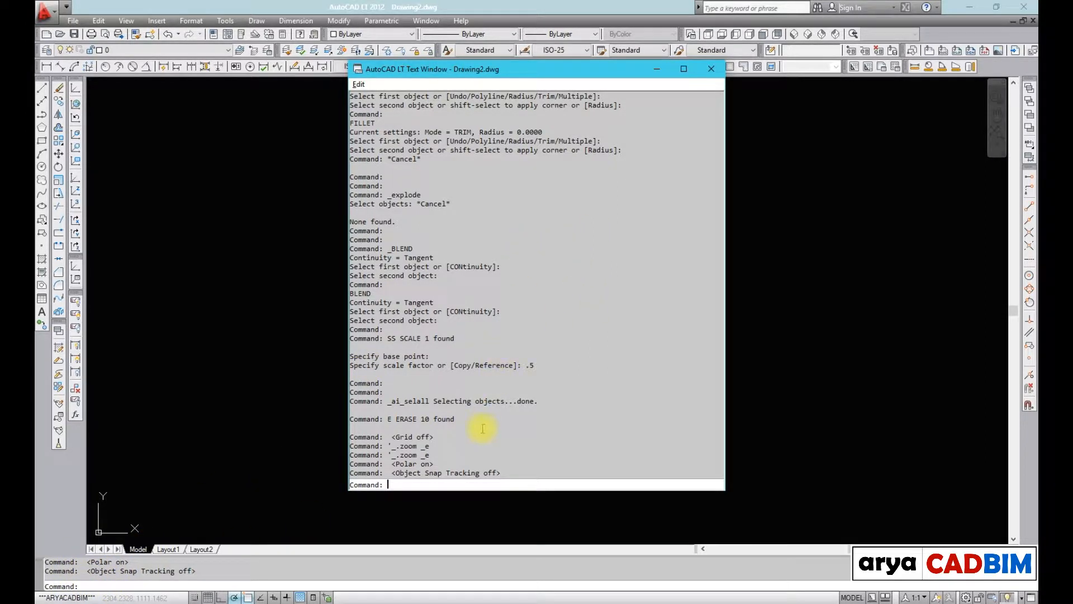
scroll(483, 429, "up", 5)
scroll(446, 312, "up", 5)
scroll(409, 263, "up", 4)
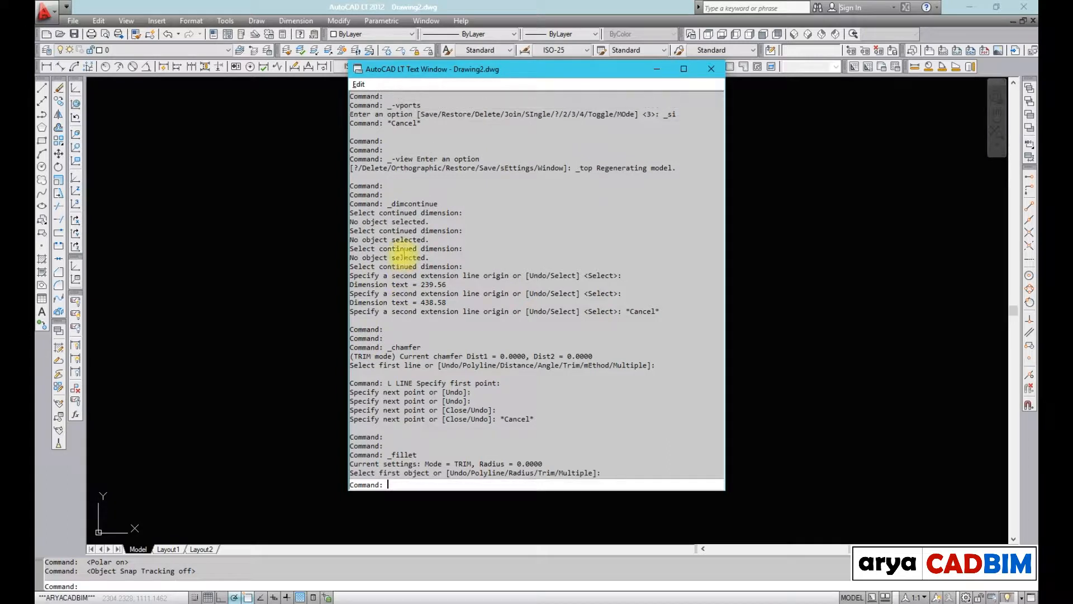
scroll(403, 254, "up", 8)
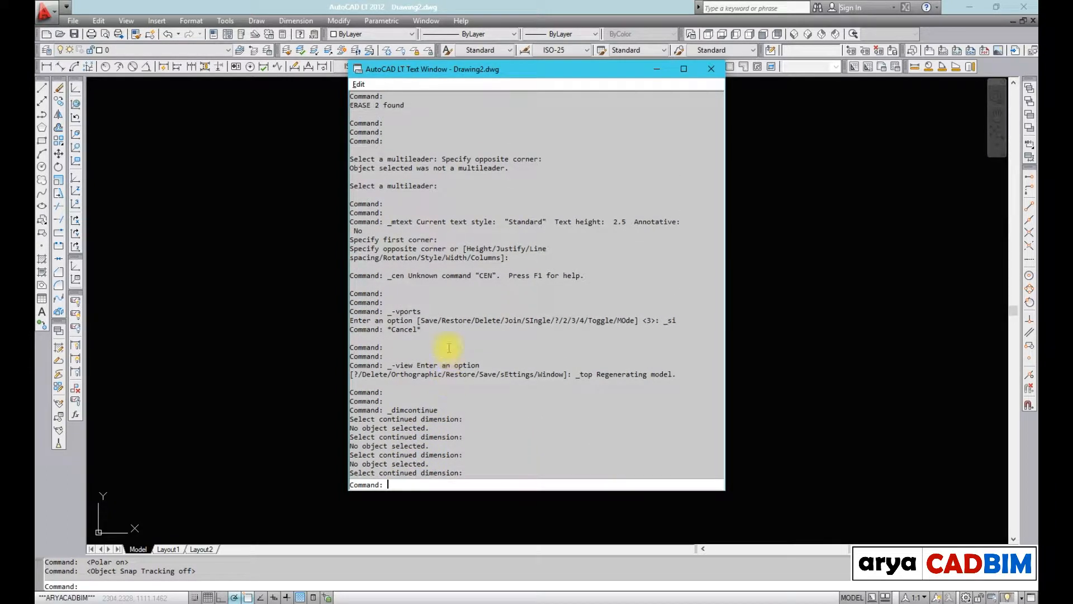
scroll(449, 348, "up", 10)
scroll(457, 352, "up", 8)
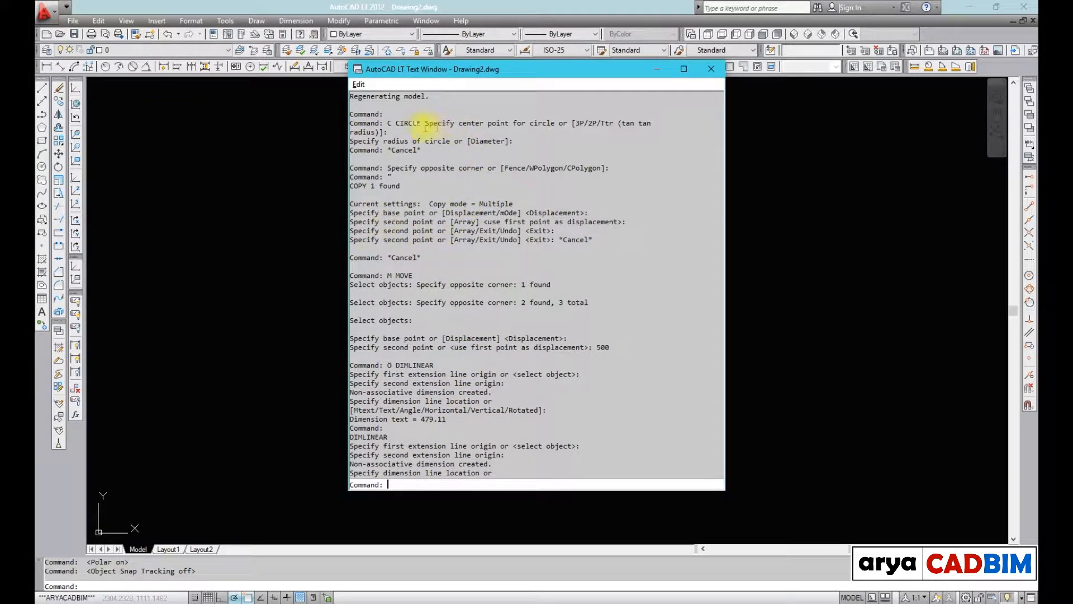
scroll(445, 162, "down", 3)
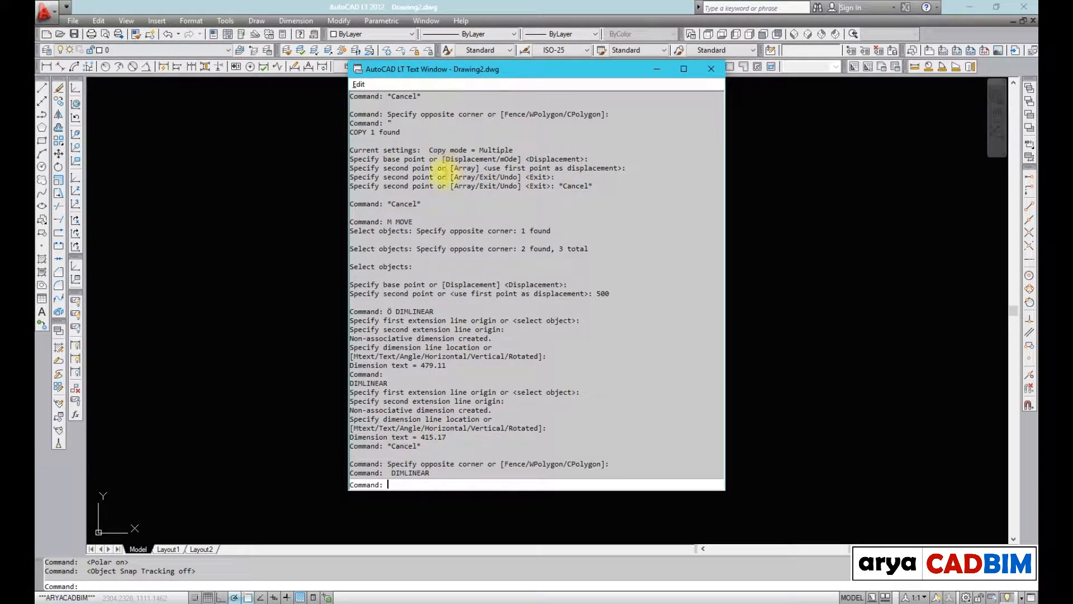
scroll(454, 204, "down", 1)
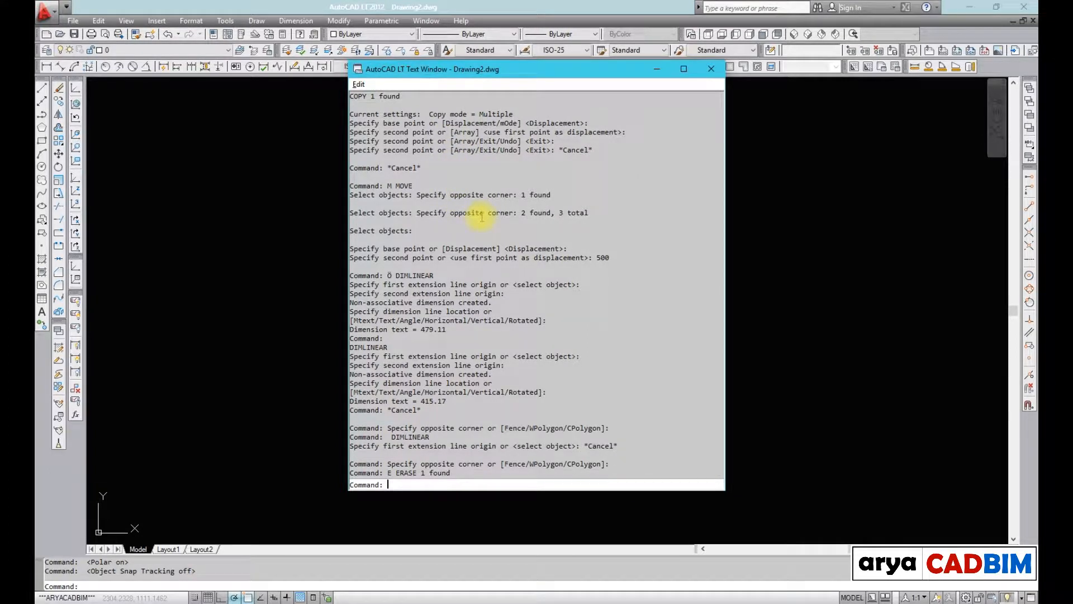
scroll(479, 274, "down", 1)
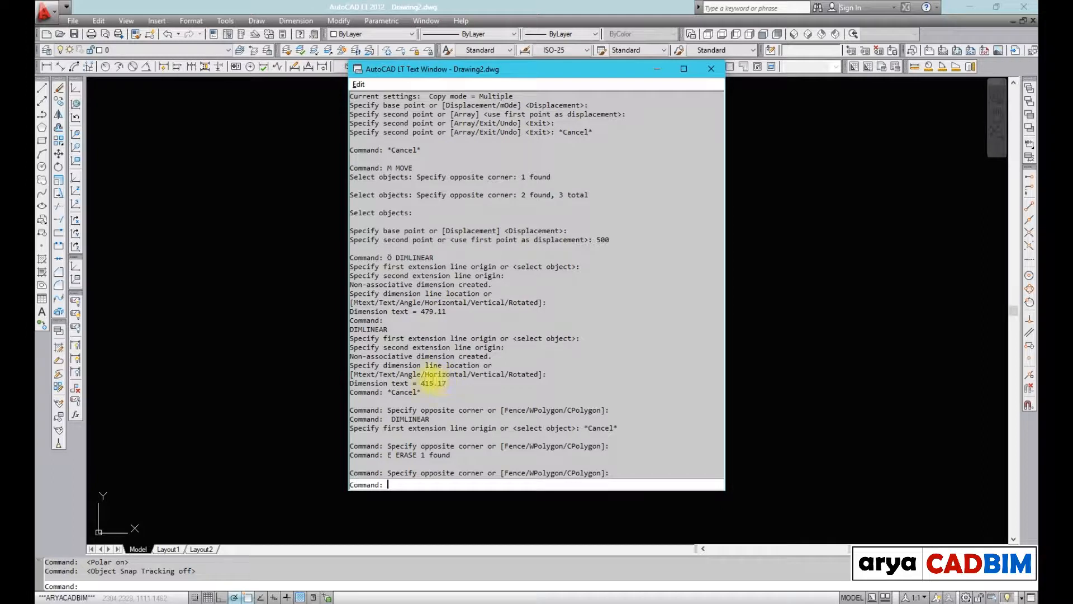
scroll(499, 355, "down", 2)
scroll(499, 355, "down", 6)
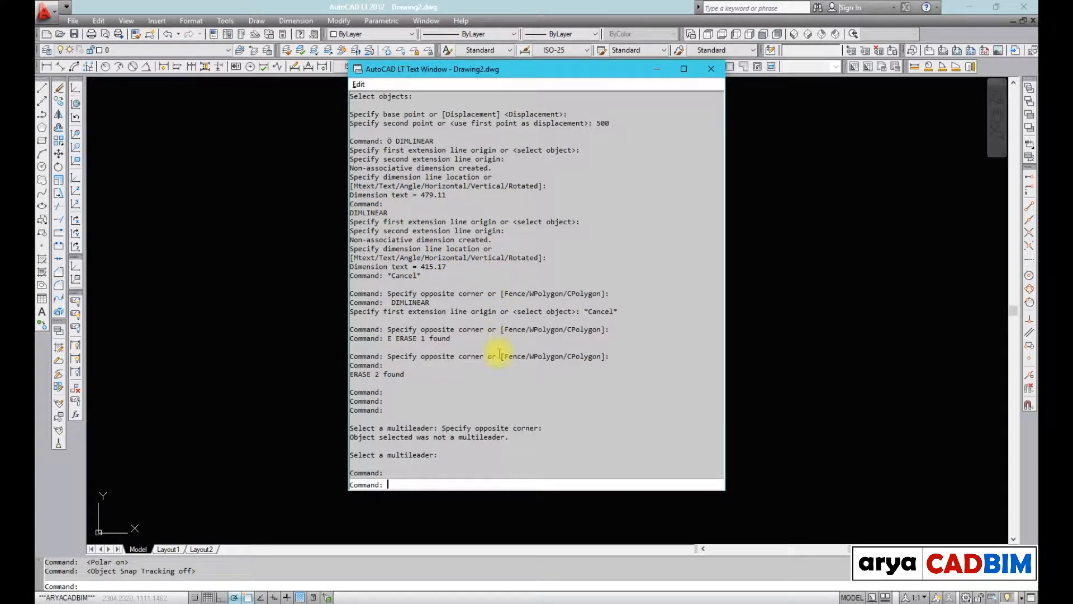
scroll(498, 354, "down", 3)
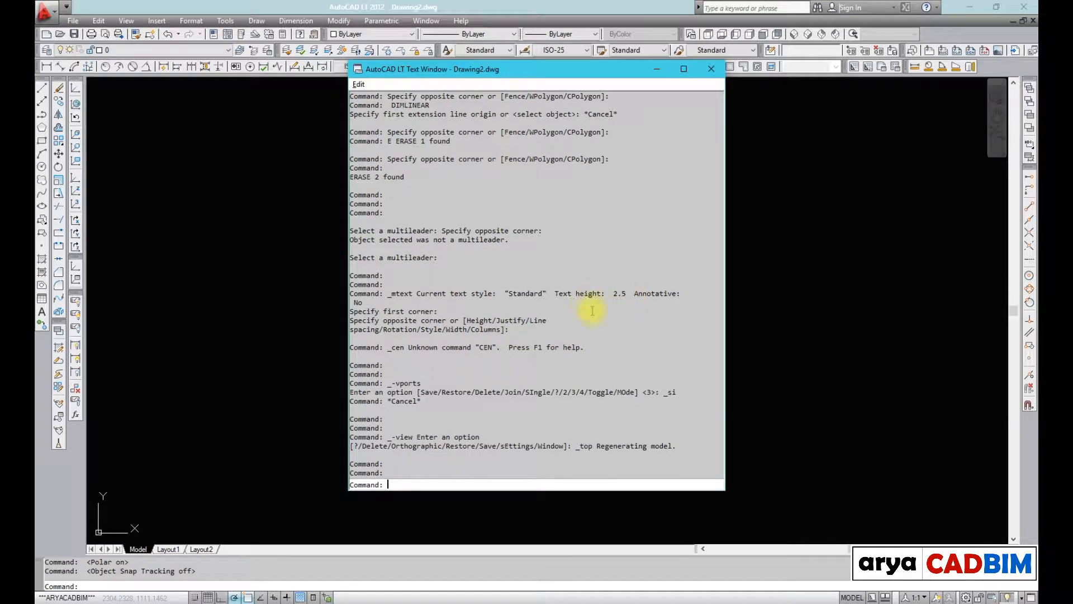
scroll(552, 307, "down", 6)
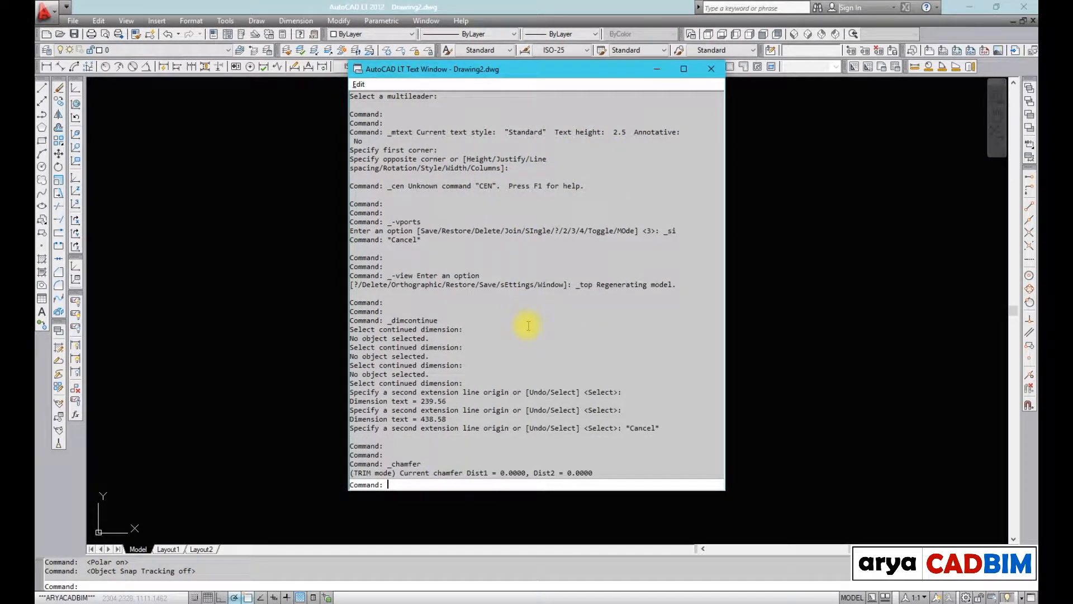
scroll(528, 326, "down", 3)
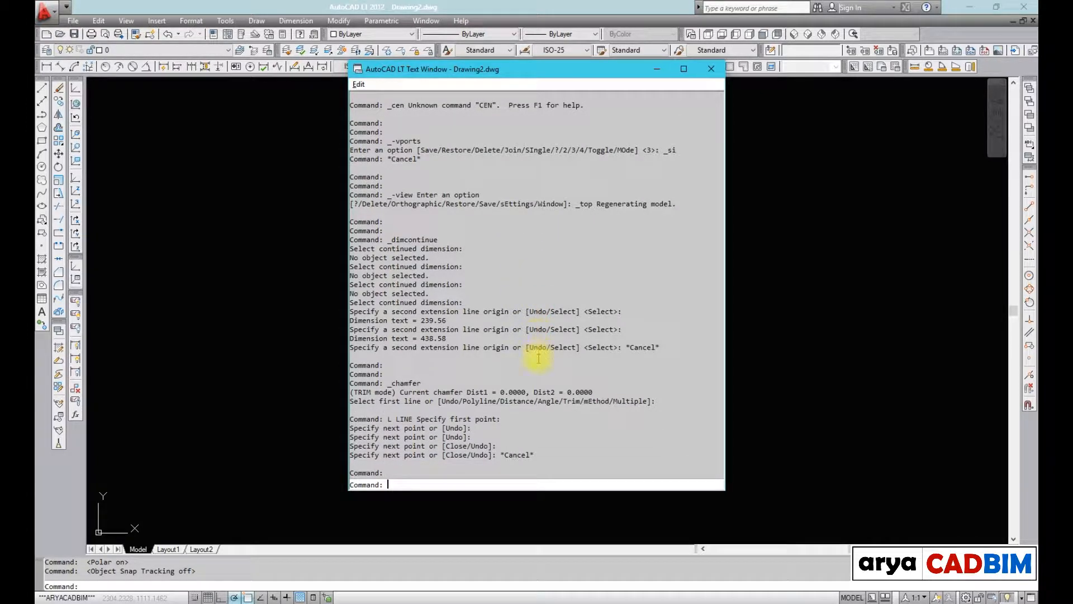
scroll(538, 416, "down", 1)
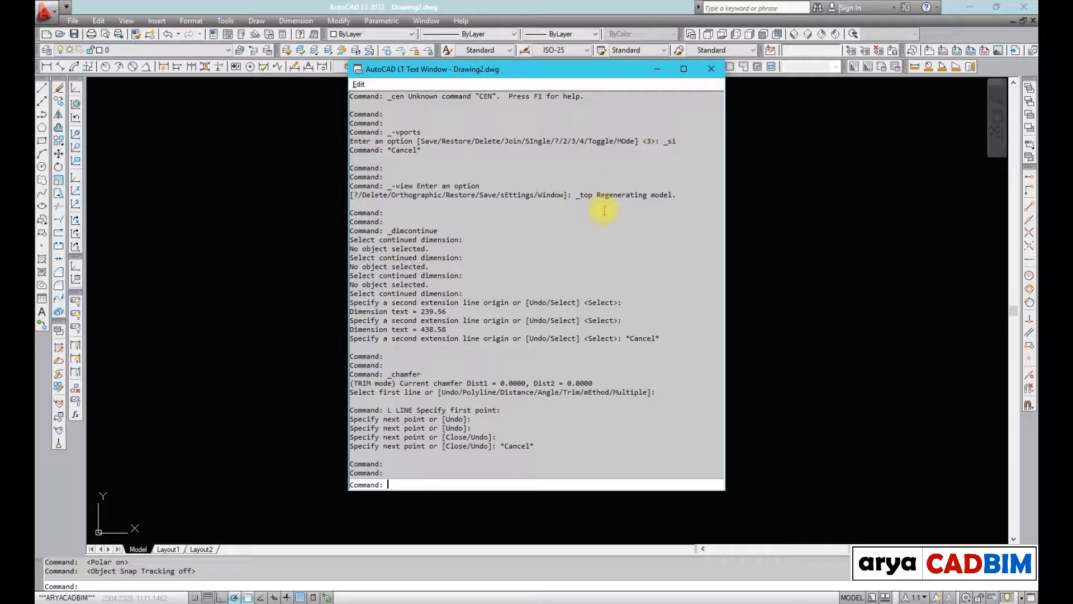
key("F2")
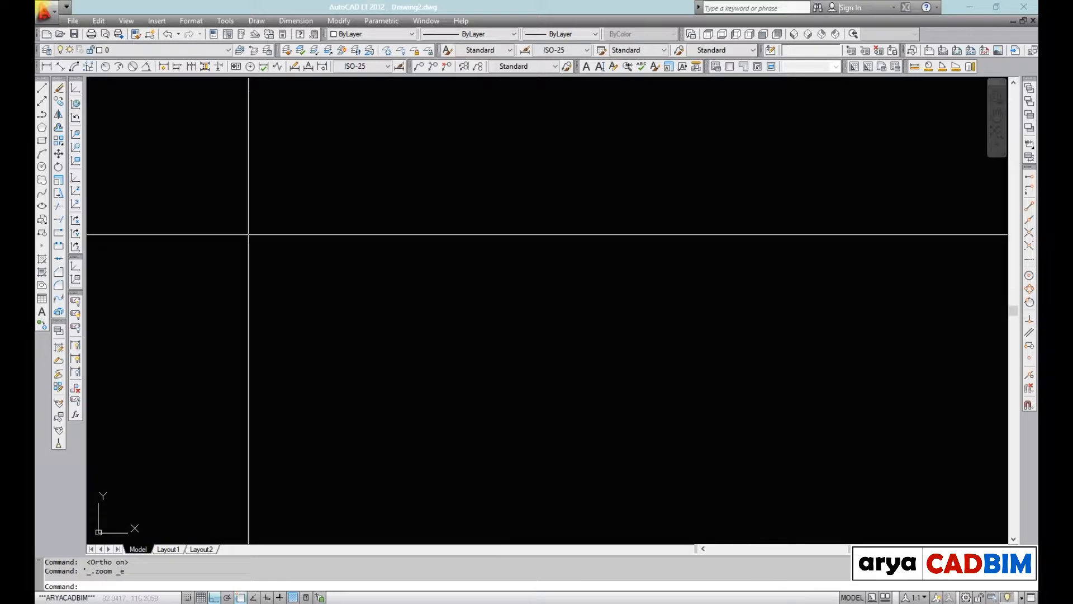
- Draw a freehand-sized horizontal rectangle in the upper middle of the empty drawing area
left_click(42, 140)
left_click(445, 186)
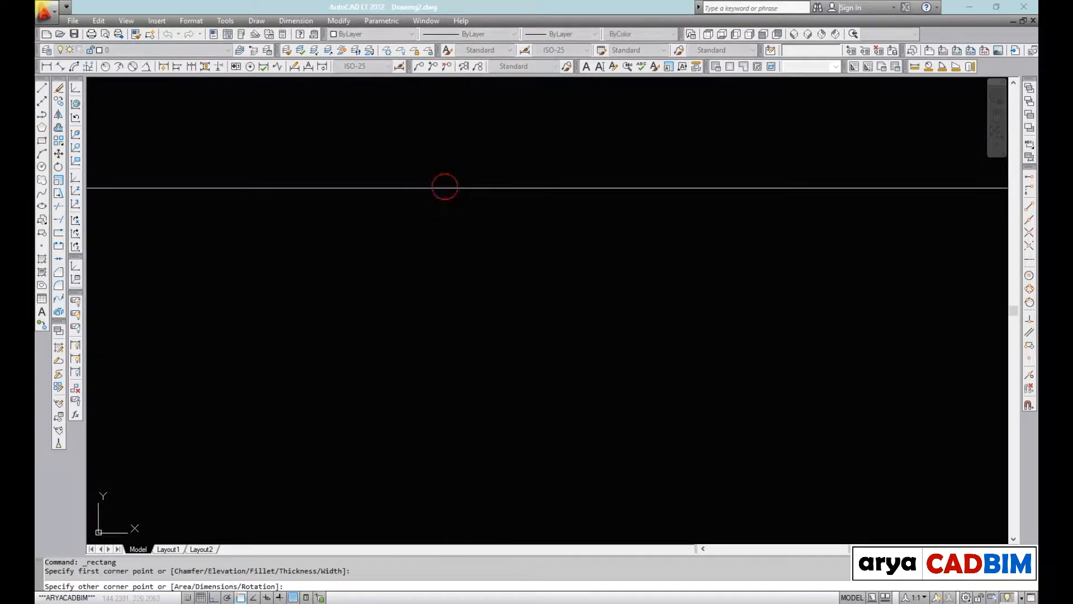
left_click(614, 277)
- Draw a circle to the right of the rectangle, slightly taller than the rectangle
type("c")
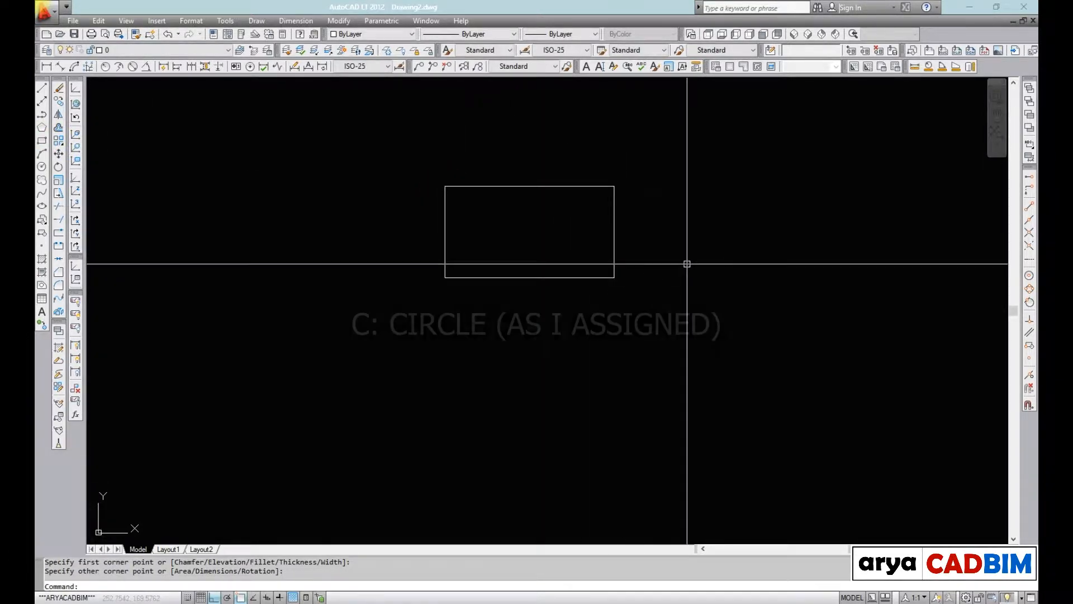
key("space")
left_click(711, 253)
left_click(738, 206)
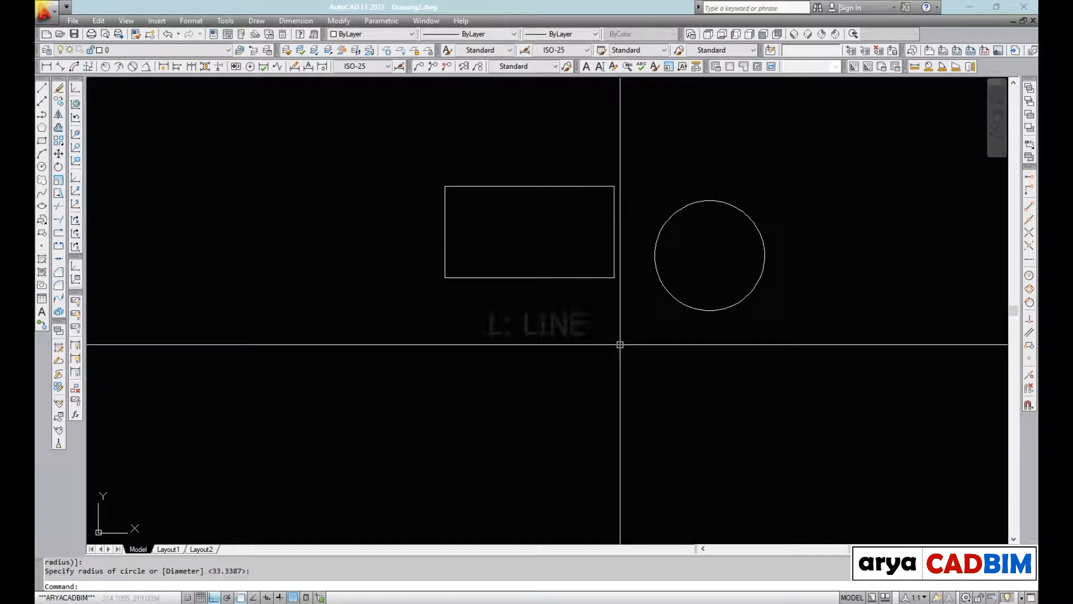
- Draw a line from below the rectangle to the circle's centre, continue it vertically down past the circle, and end the command
type("l")
key("space")
left_click(545, 411)
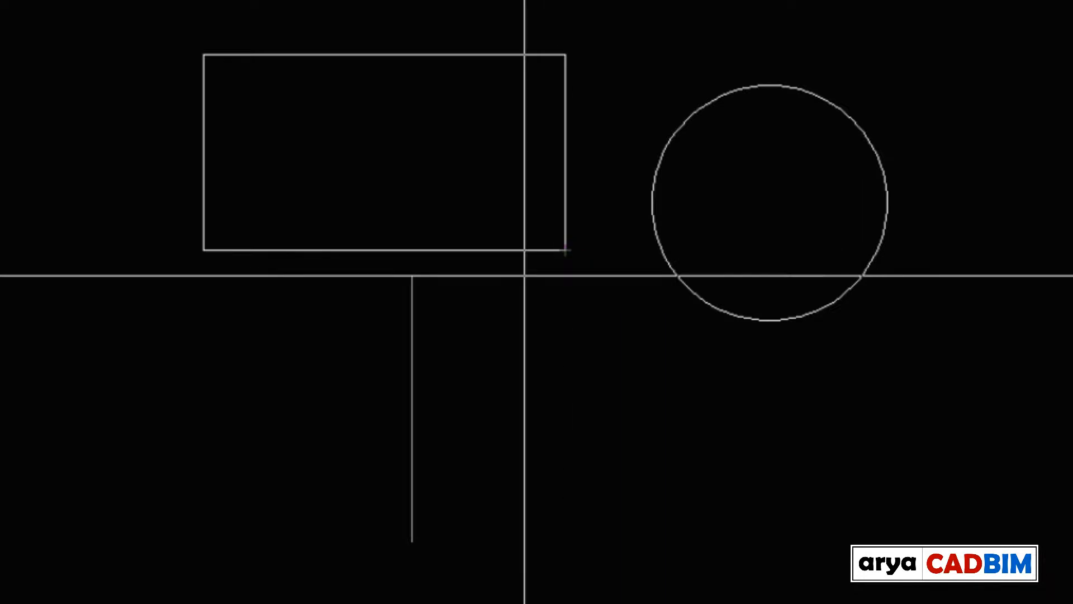
left_click(412, 250)
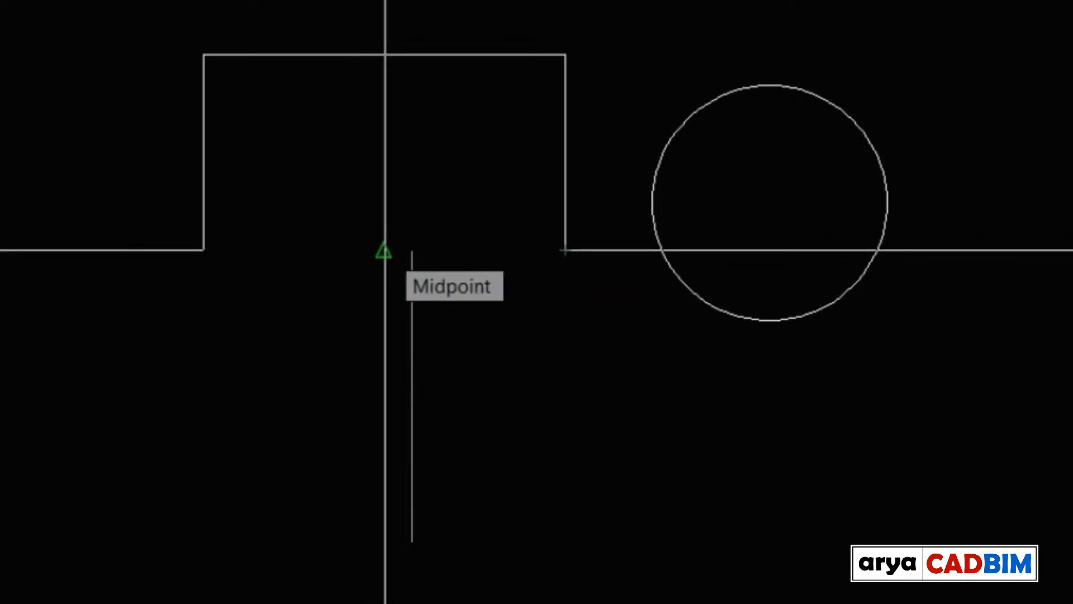
left_click(769, 203)
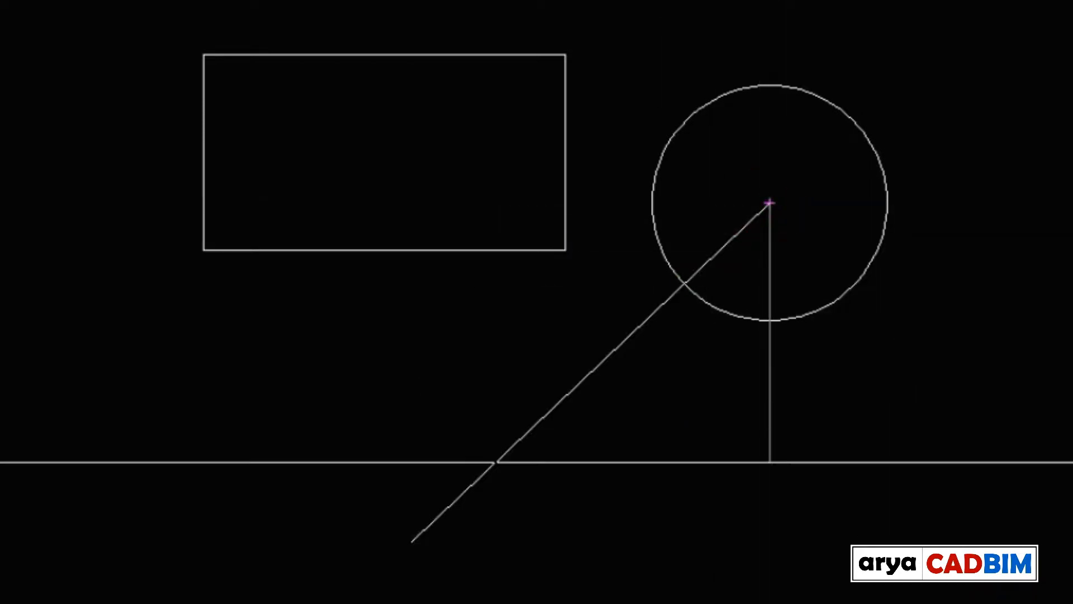
left_click(926, 524)
key("Escape")
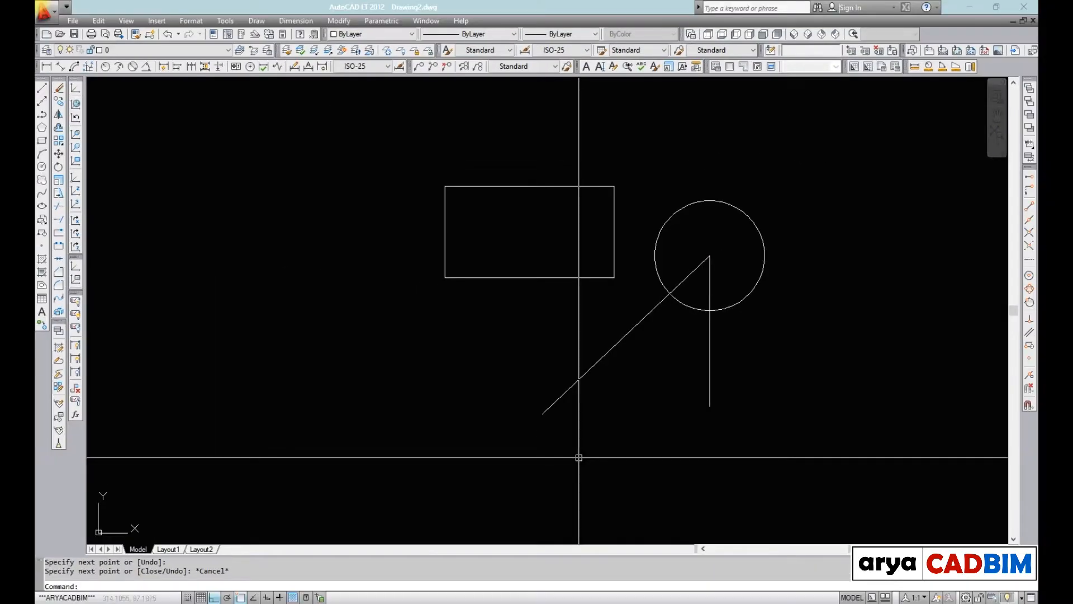
- Toggle object snap off, on again, and finally off
key("F3")
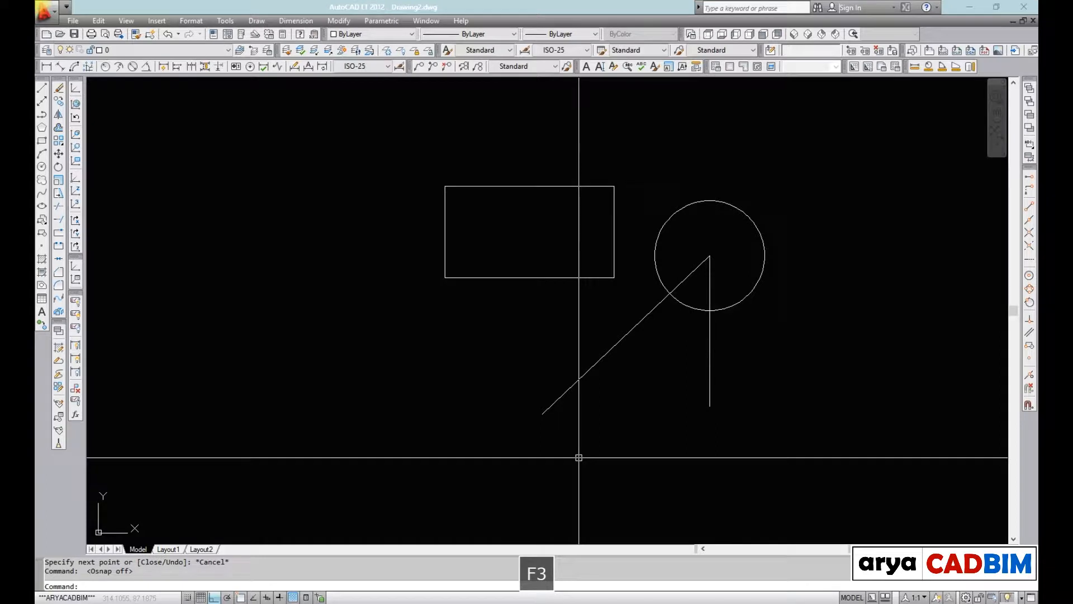
left_click(104, 583)
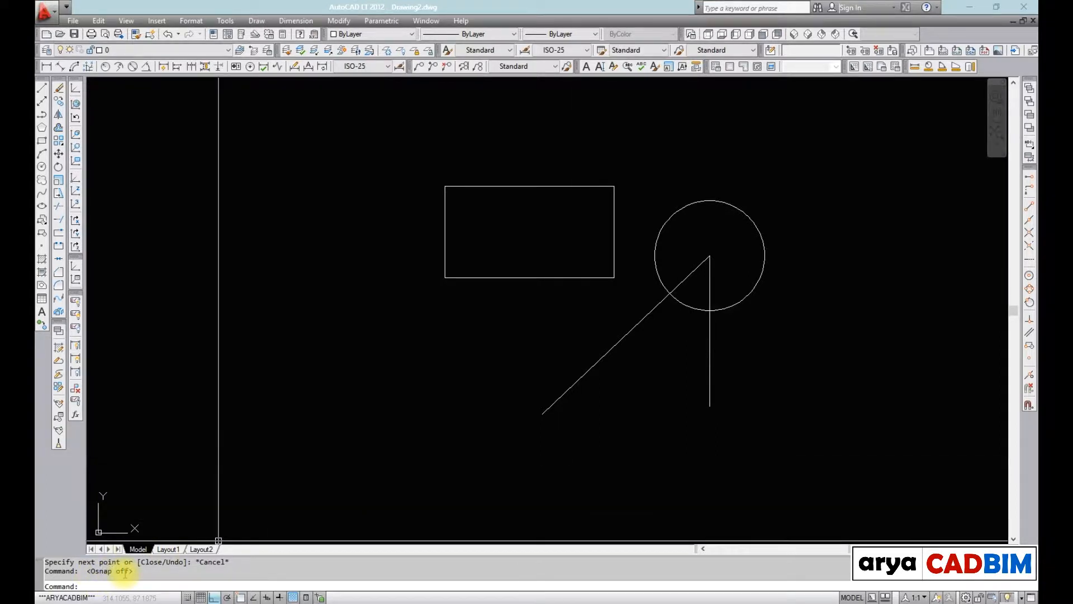
key("F3")
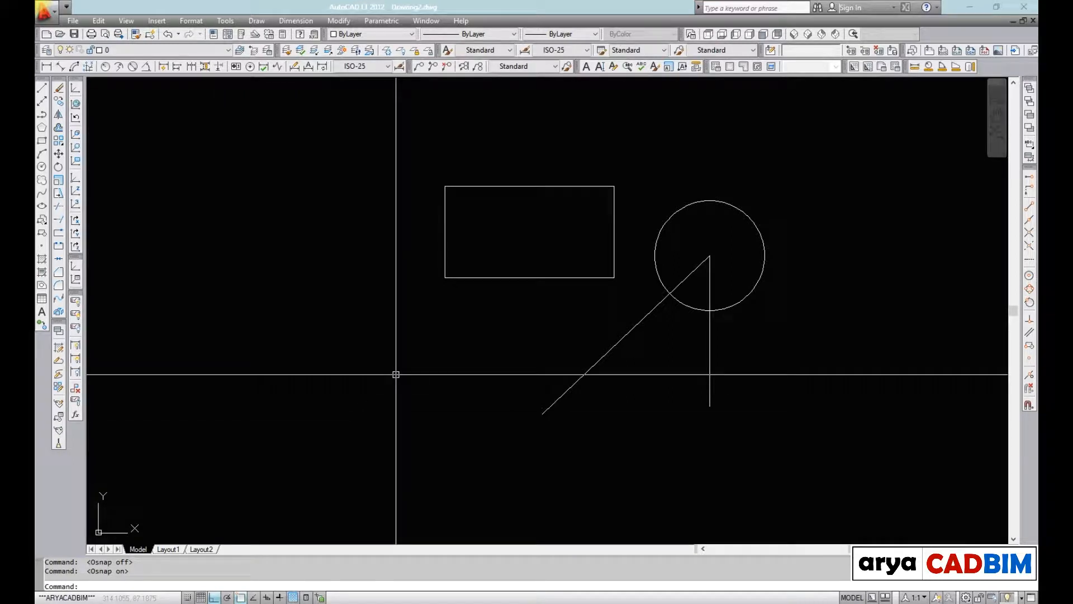
key("F3")
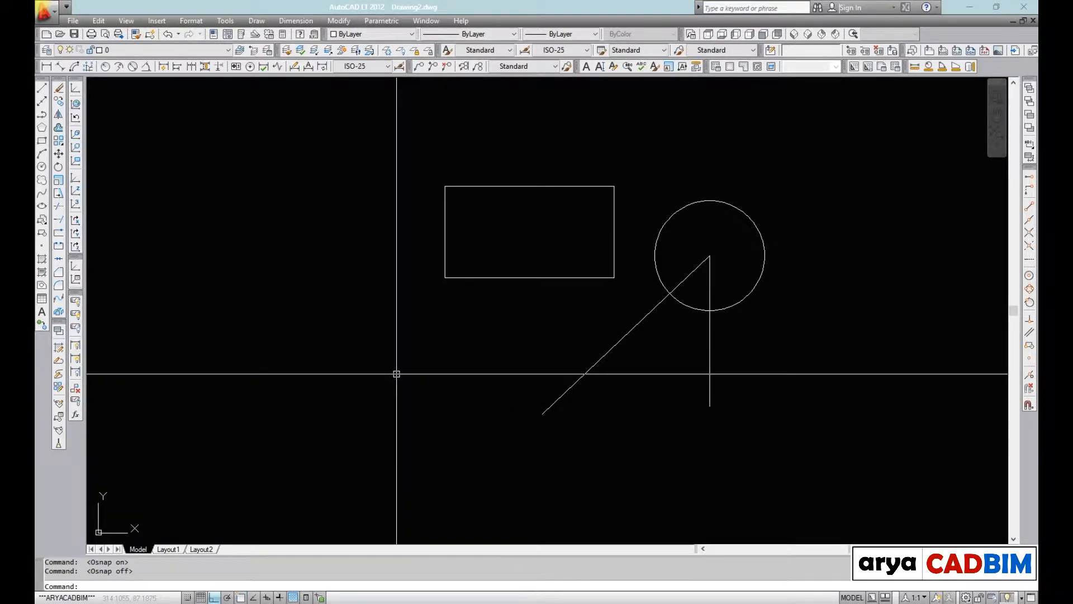
- Start a trial line below the rectangle's lower-left corner with object snap off, turn Ortho mode off, and cancel the line
type("l")
key("Return")
left_click(426, 435)
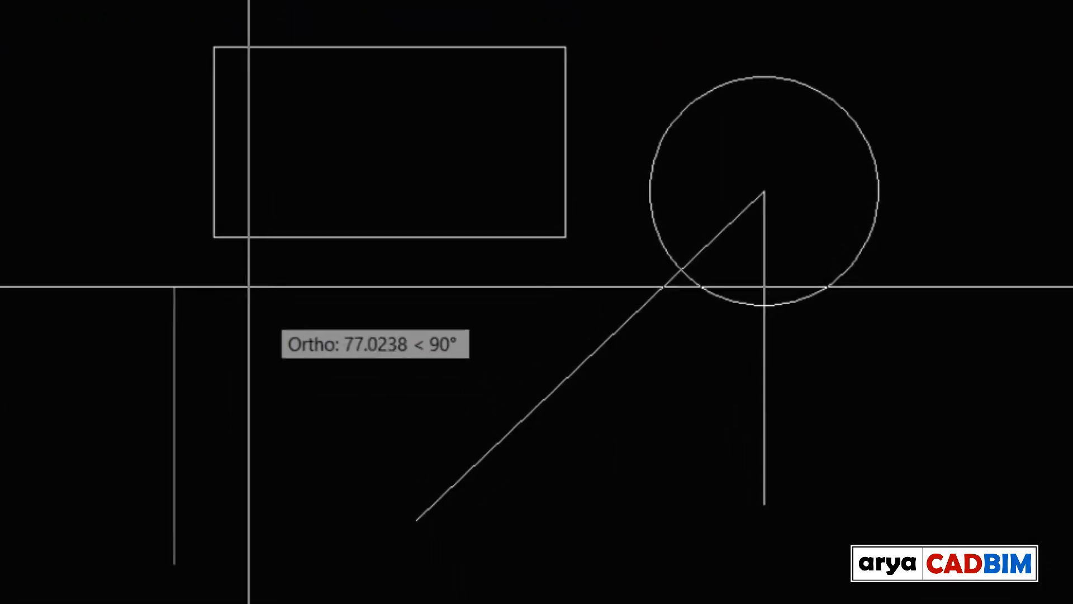
key("F8")
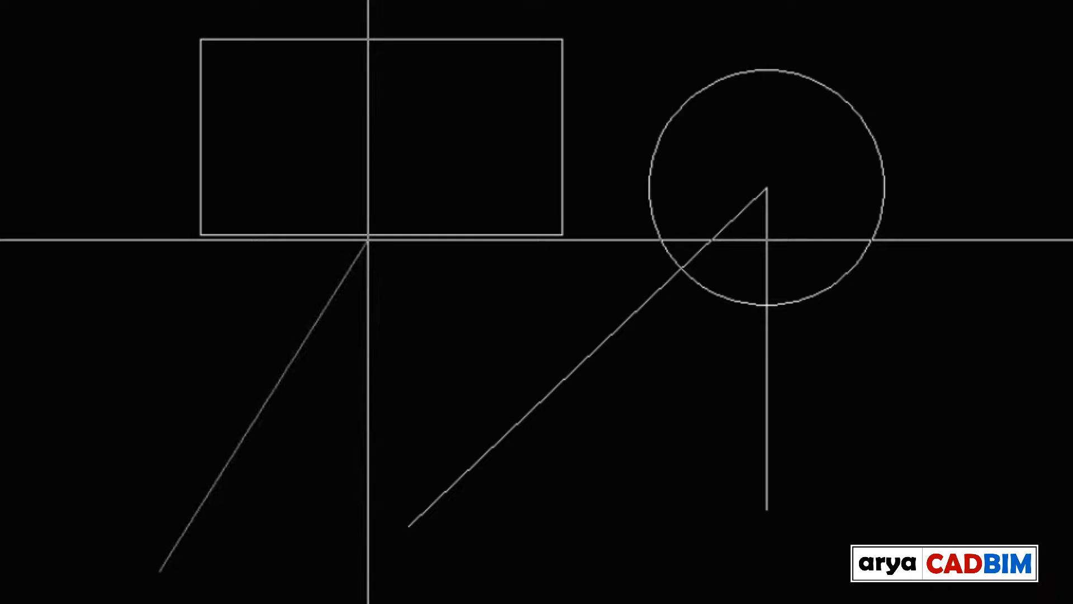
key("Escape")
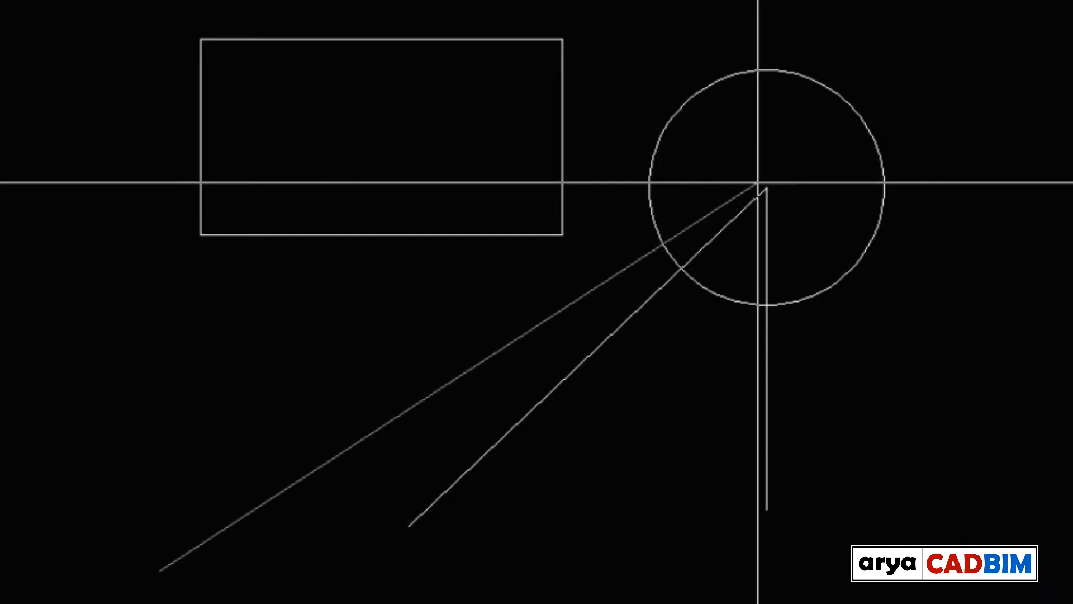
key("Escape")
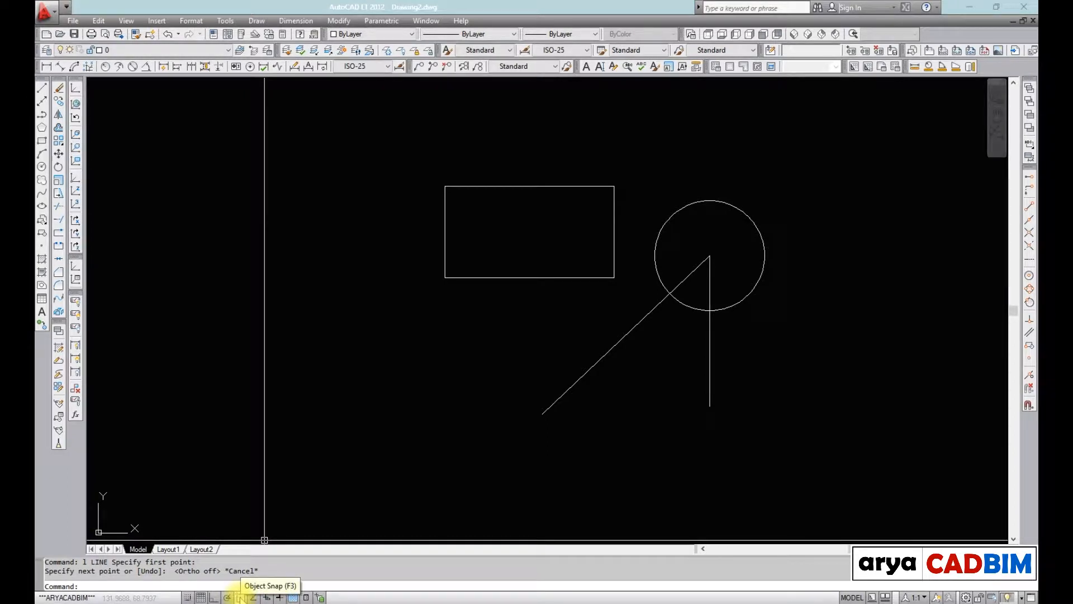
- Toggle object snap on and back off
left_click(240, 597)
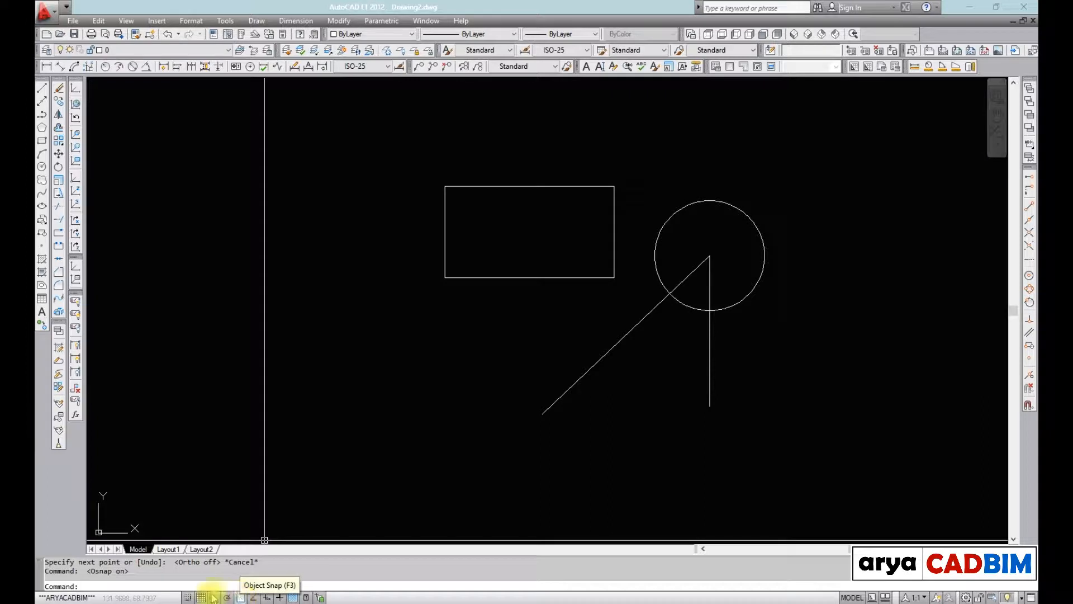
left_click(240, 597)
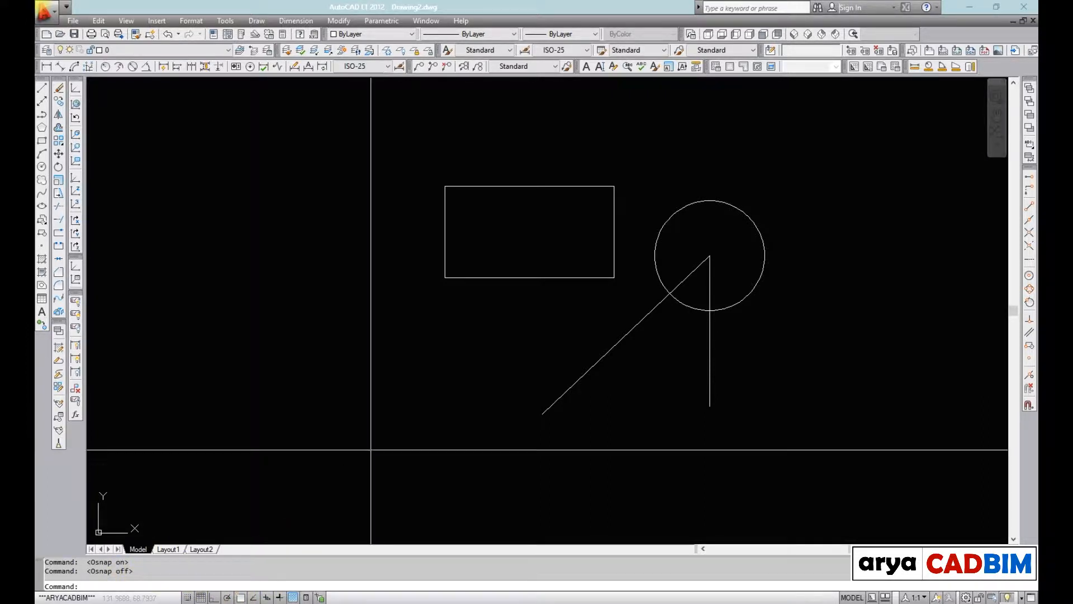
key("Return")
key("Return")
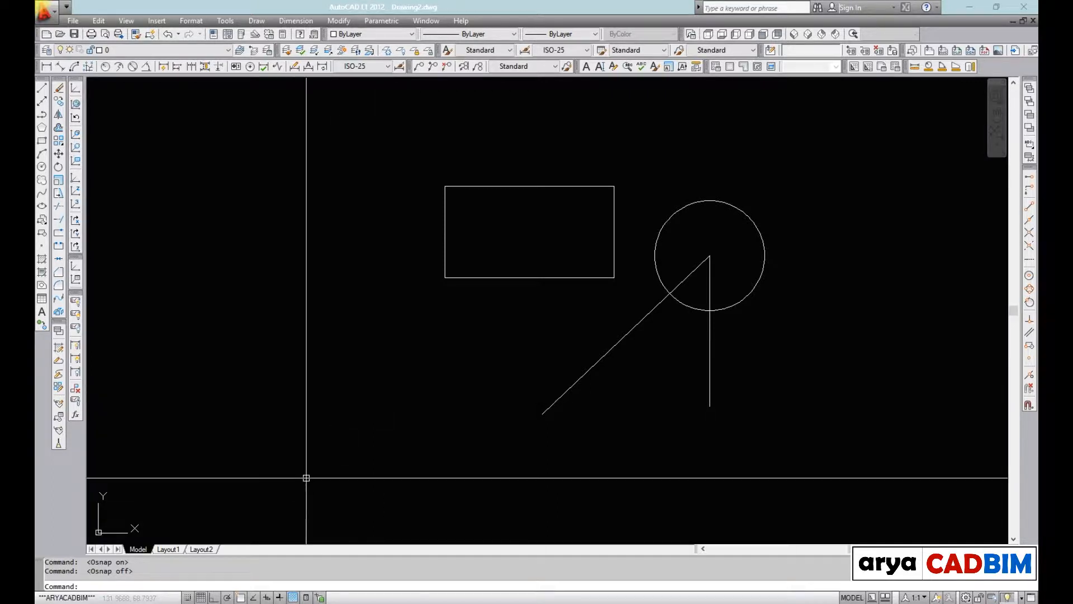
- Review the available object snap modes in the Drafting Settings and close the dialog without changes
right_click(240, 596)
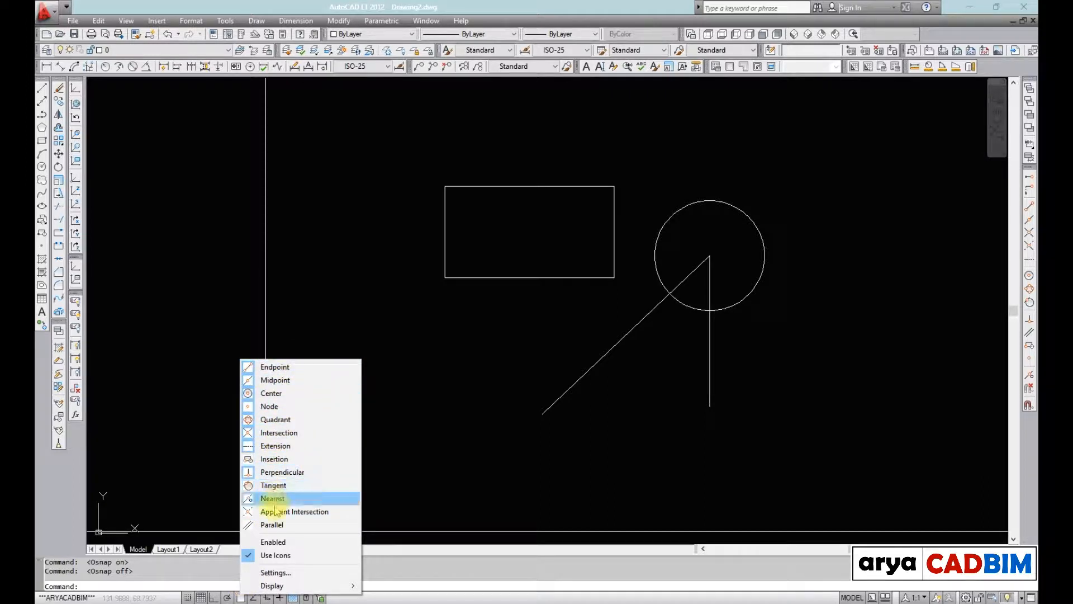
left_click(276, 573)
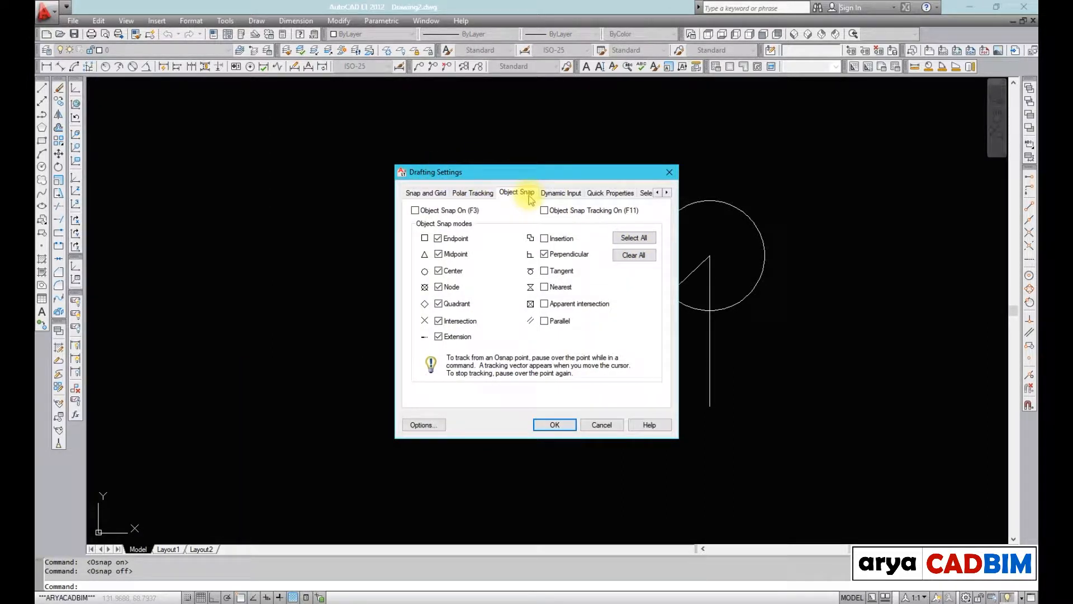
left_click(670, 173)
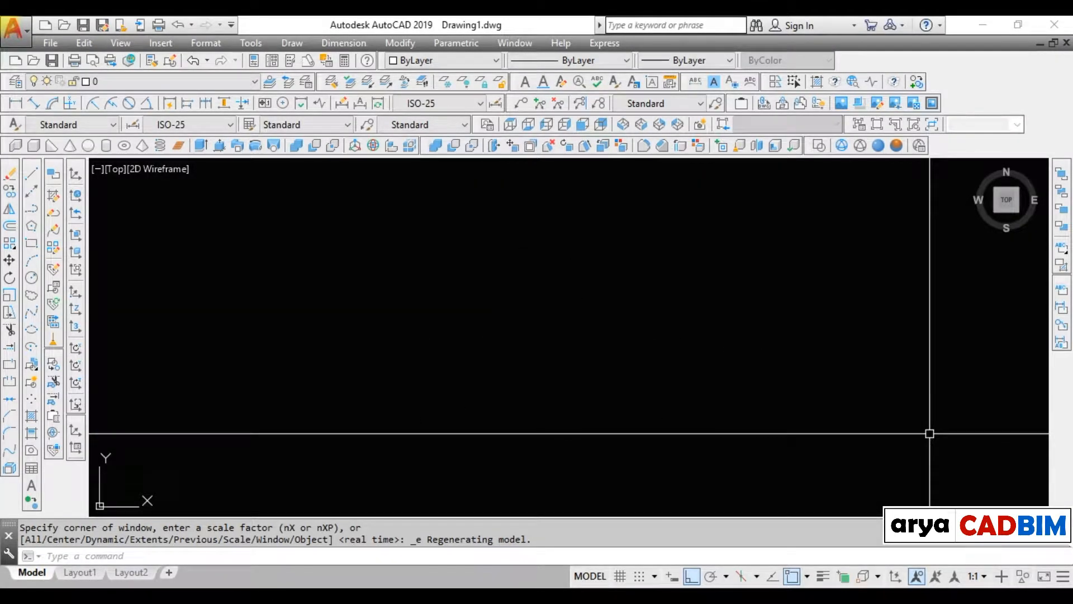
- Toggle 3D object snap on and off several times, leaving it off
key("F4")
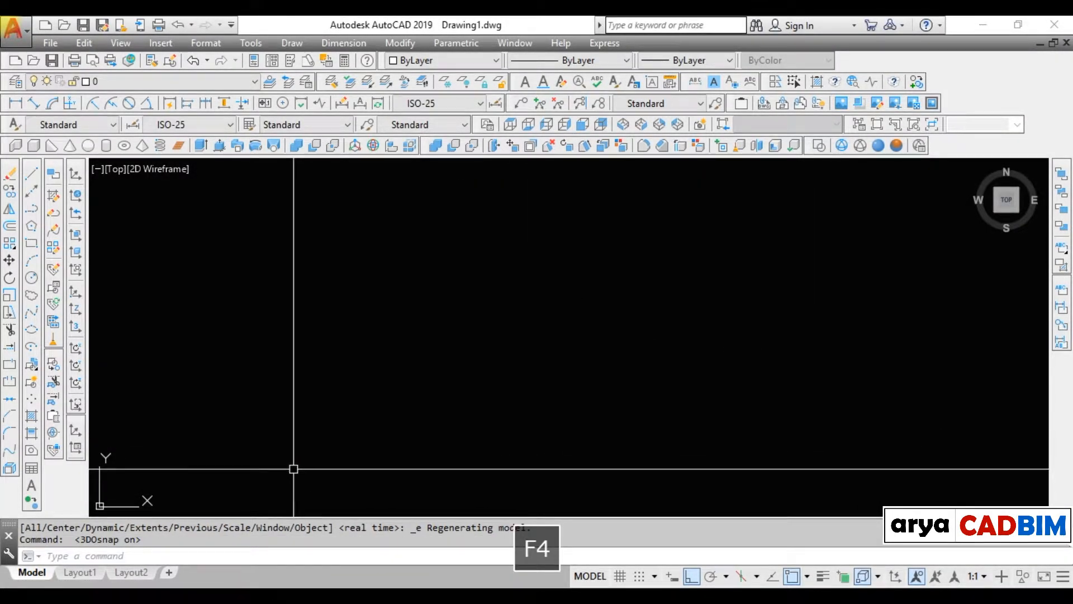
key("F4")
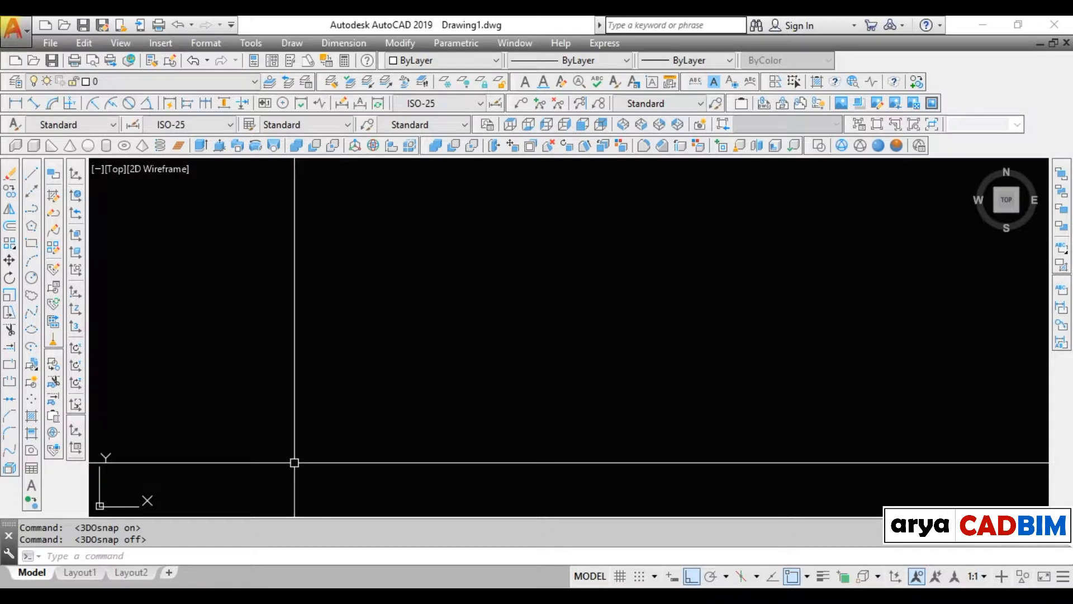
key("F4")
key("F4")
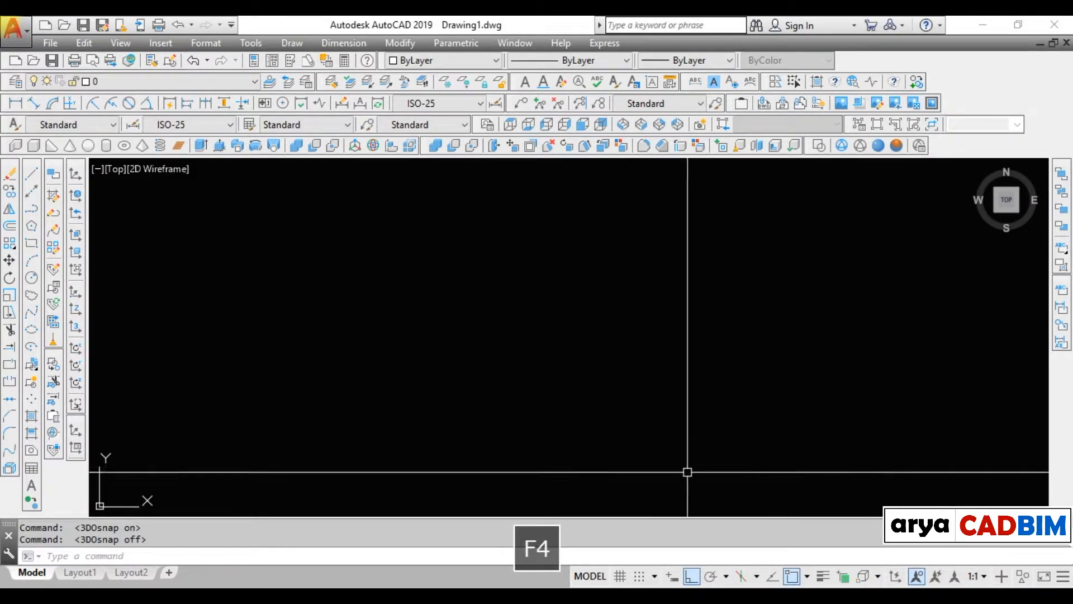
left_click(864, 577)
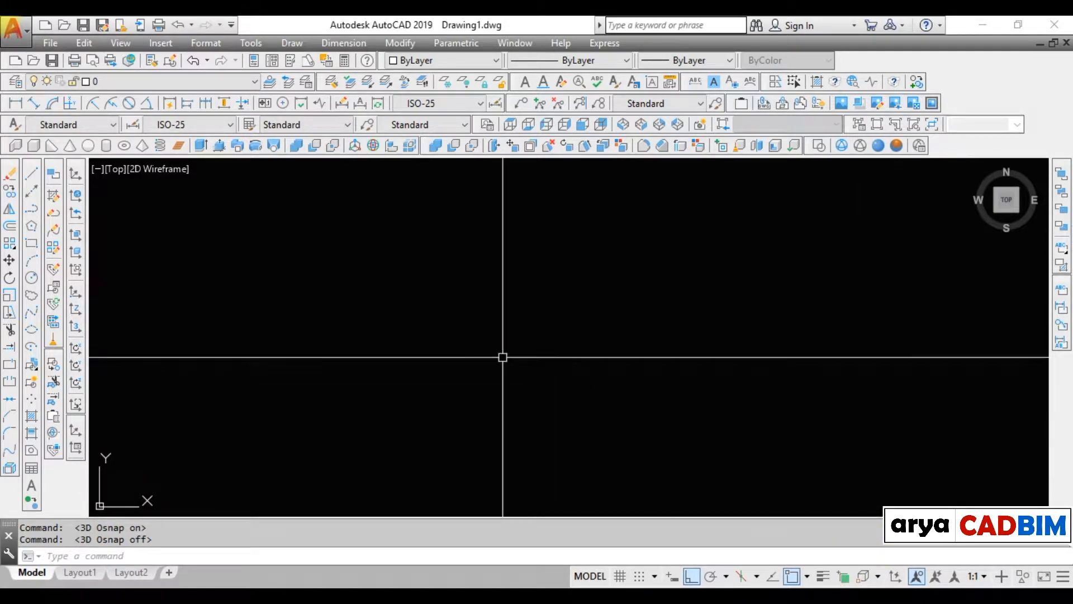
- Draw a horizontal test line in the middle of the empty drawing and end the command
type("l")
key("space")
left_click(430, 334)
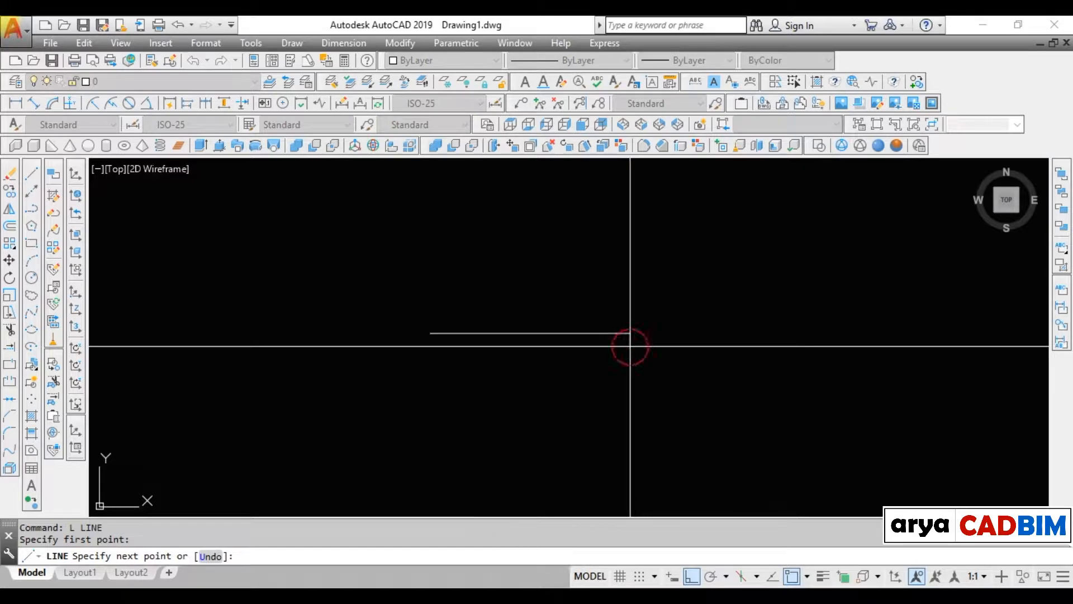
left_click(629, 343)
key("Escape")
- Draw connected lines from below the horizontal line to its left endpoint, vertically up, and back to its midpoint
key("shift+l")
key("space")
left_click(551, 448)
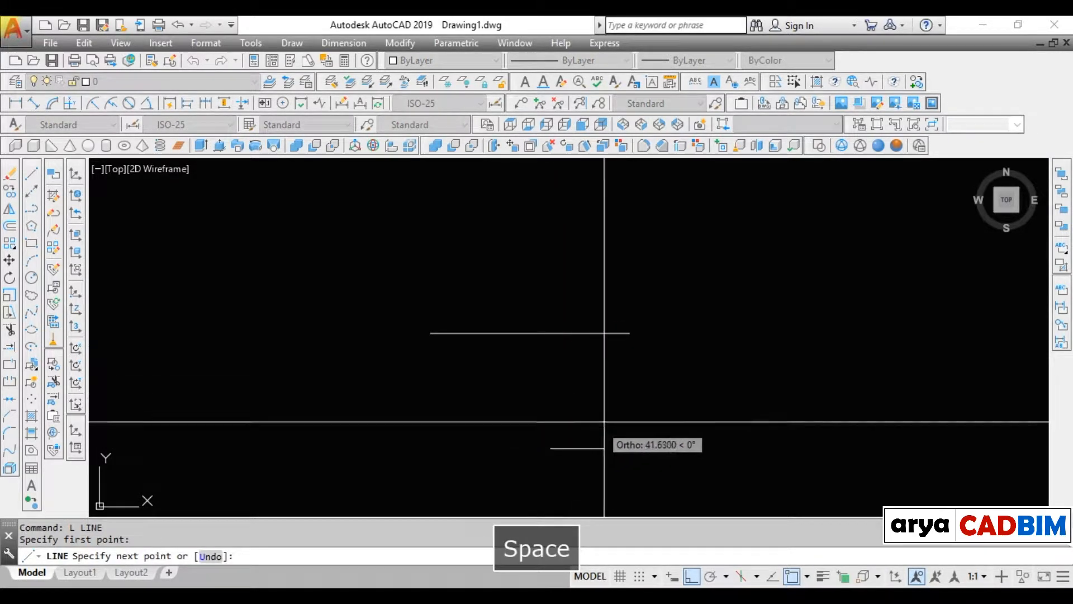
left_click(783, 576)
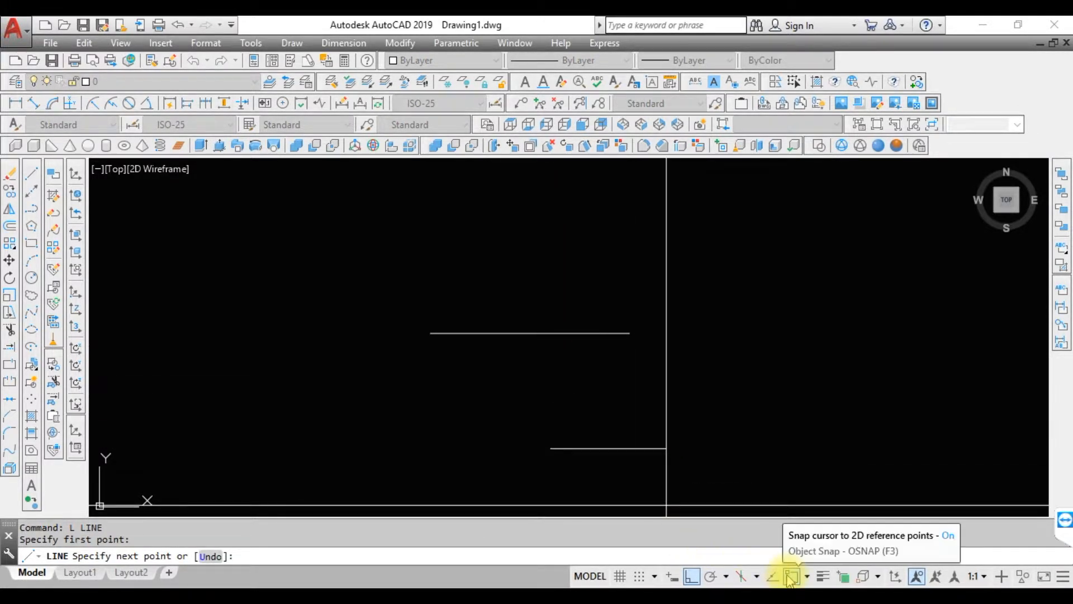
left_click(430, 333)
left_click(496, 239)
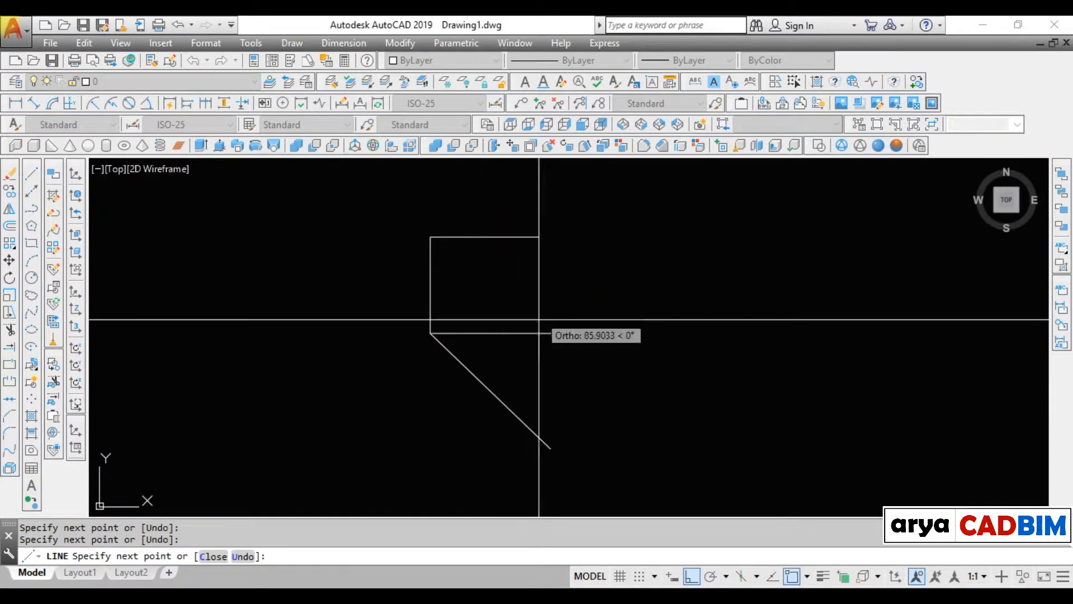
left_click(531, 334)
key("Escape")
- Erase all the test lines with a crossing selection
left_click(619, 266)
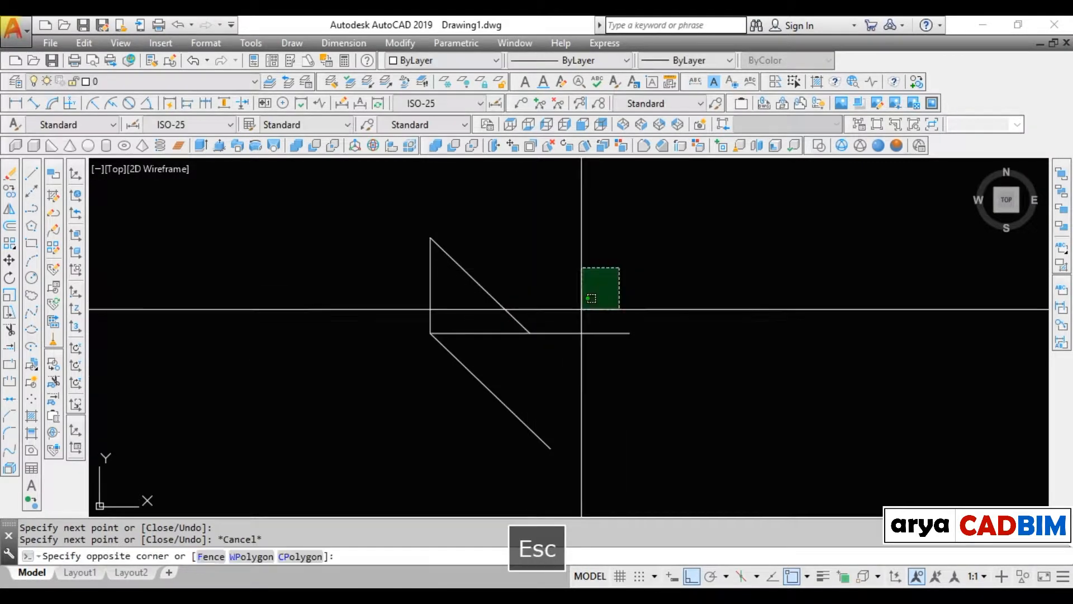
left_click(393, 403)
type("E")
key("space")
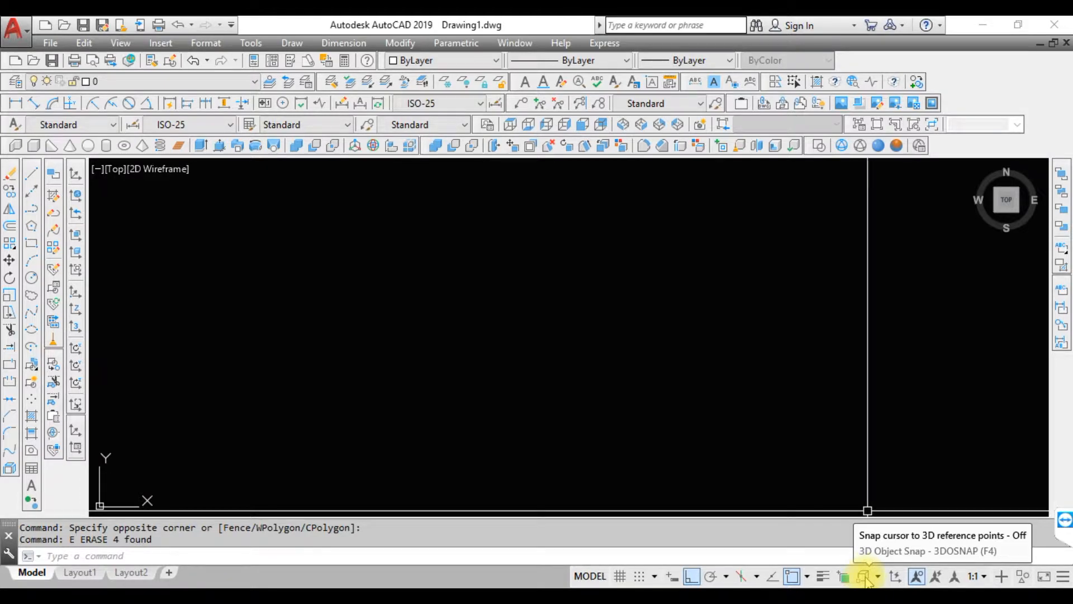
- Turn on 3D object snap and switch its Vertex mode off and back on
left_click(863, 577)
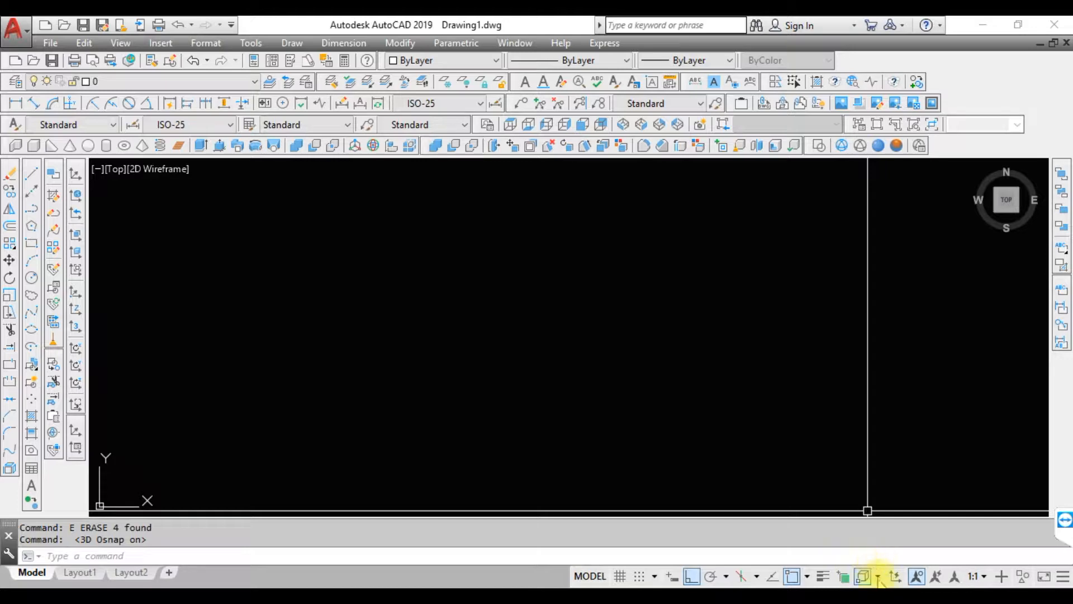
left_click(877, 578)
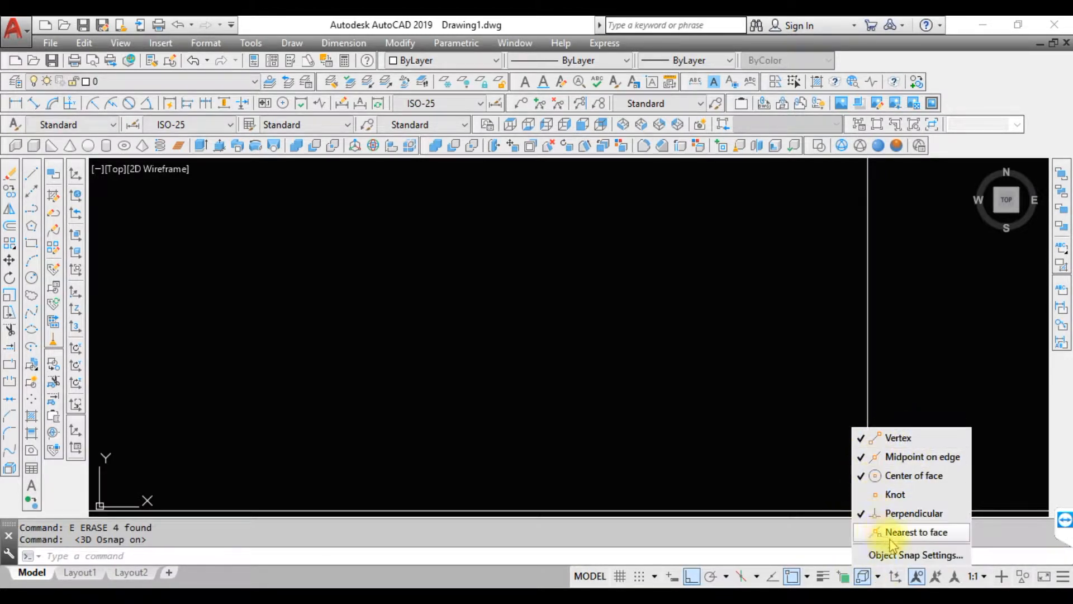
left_click(917, 439)
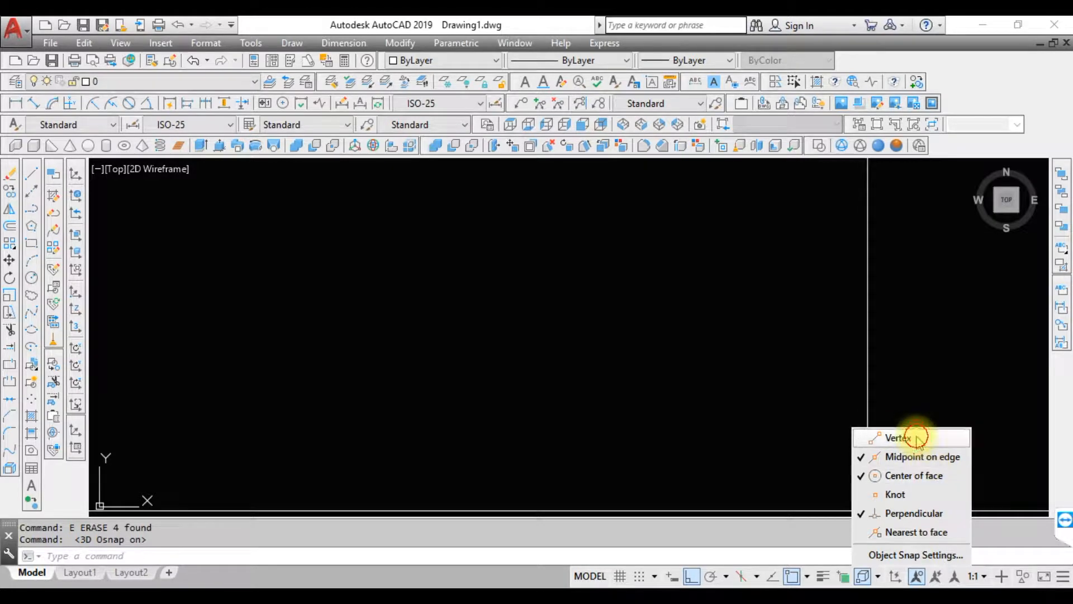
left_click(910, 476)
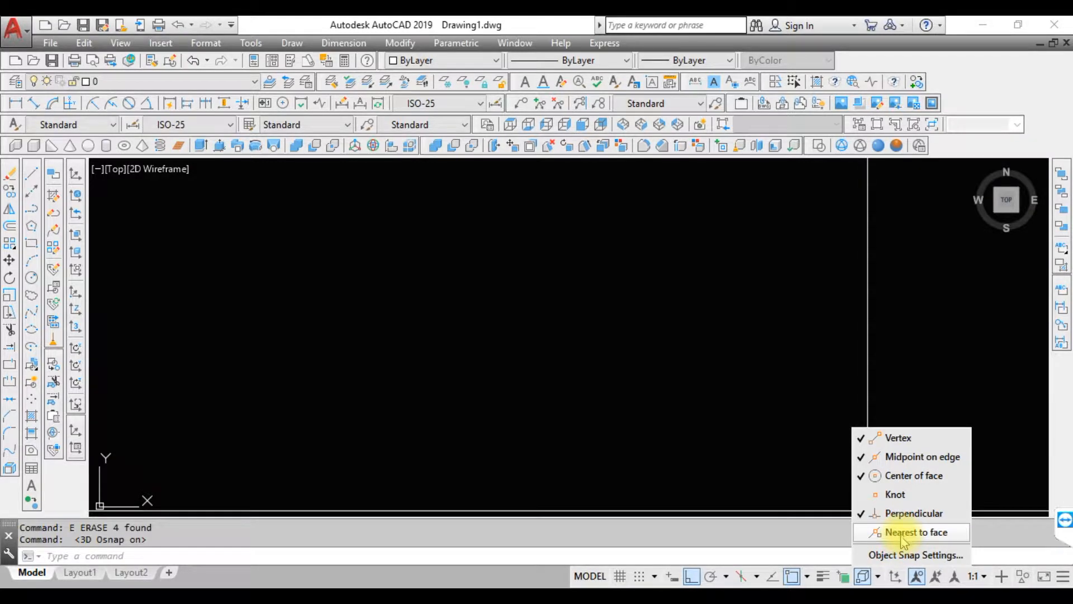
- Review the 3D object snap modes and point cloud options in the Drafting Settings and accept them unchanged
left_click(895, 555)
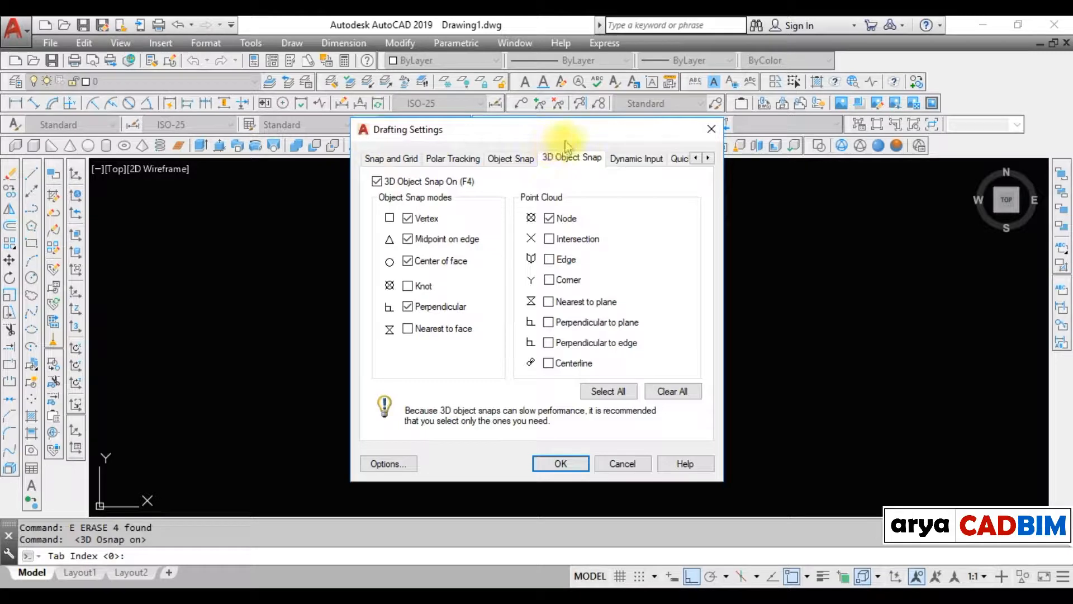
left_click(399, 183)
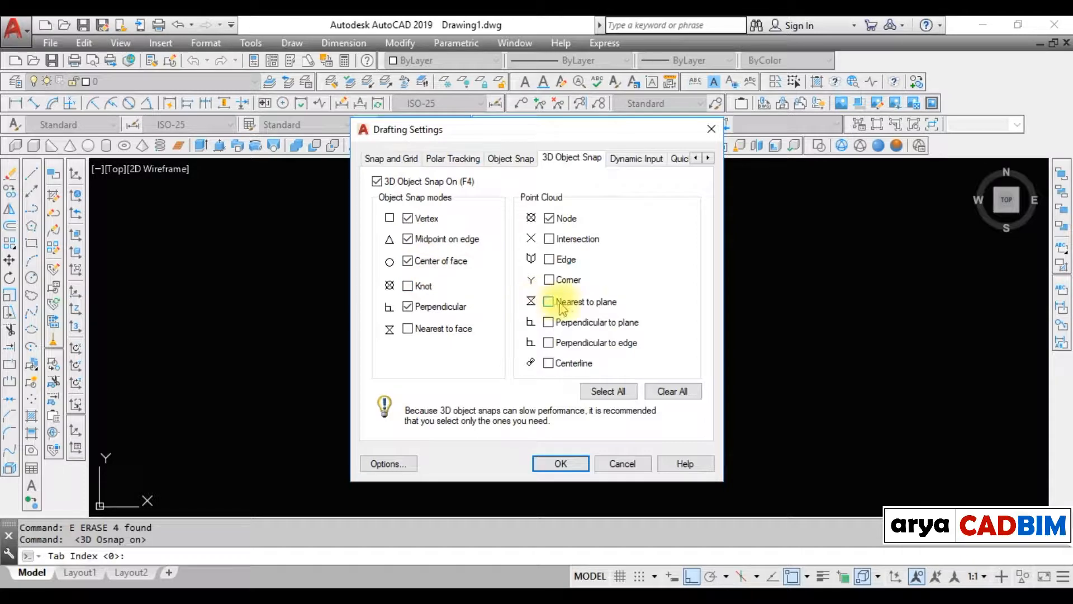
left_click(407, 219)
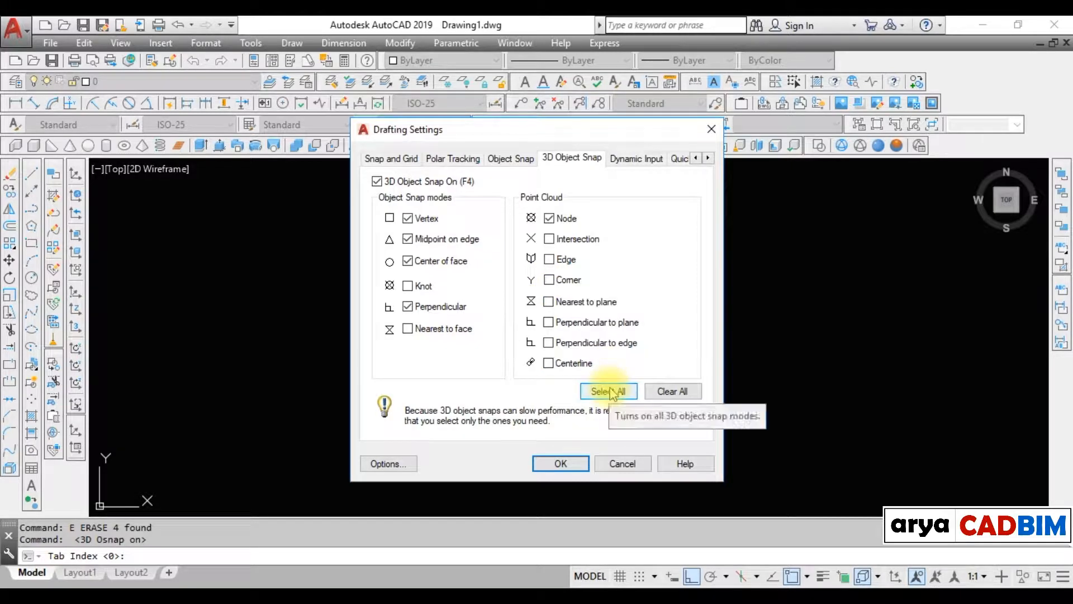
left_click(561, 465)
- Draw a solid box with a nearly square base in the middle of the drawing, picking its corners and height freehand
left_click(34, 146)
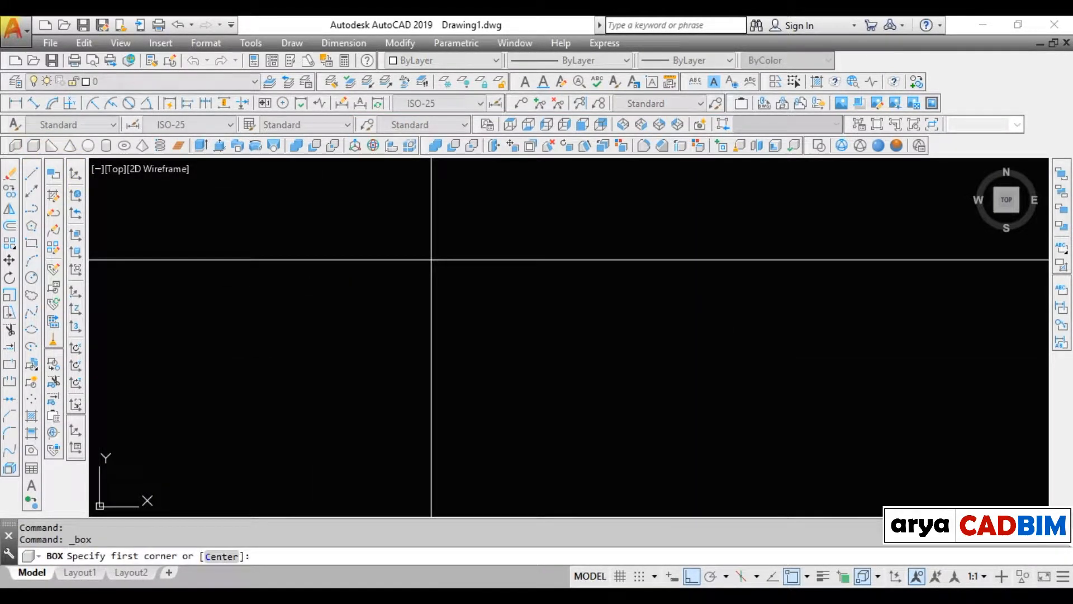
left_click(442, 275)
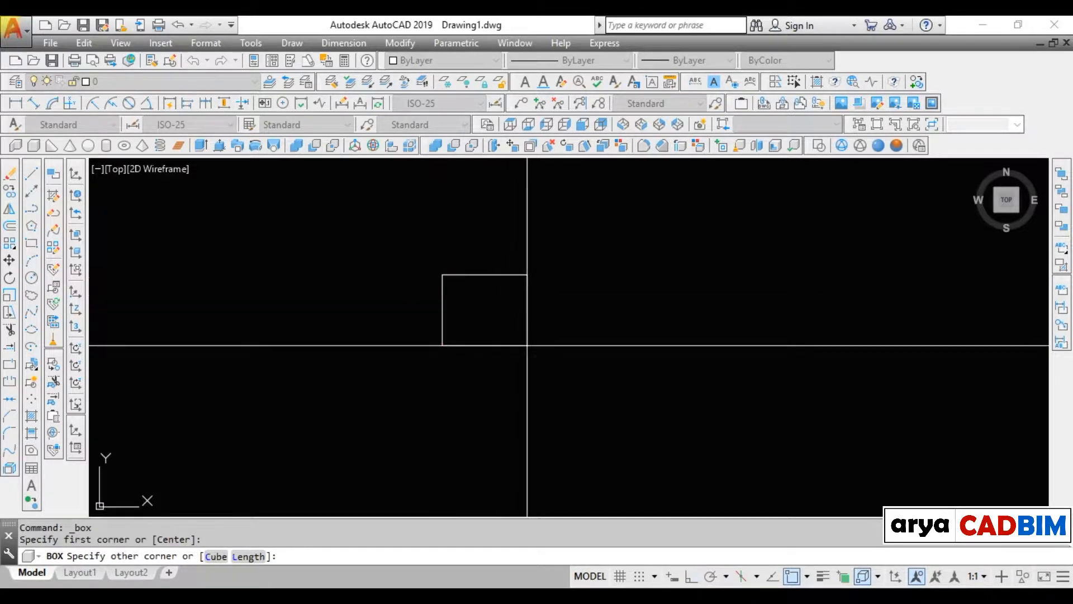
left_click(555, 385)
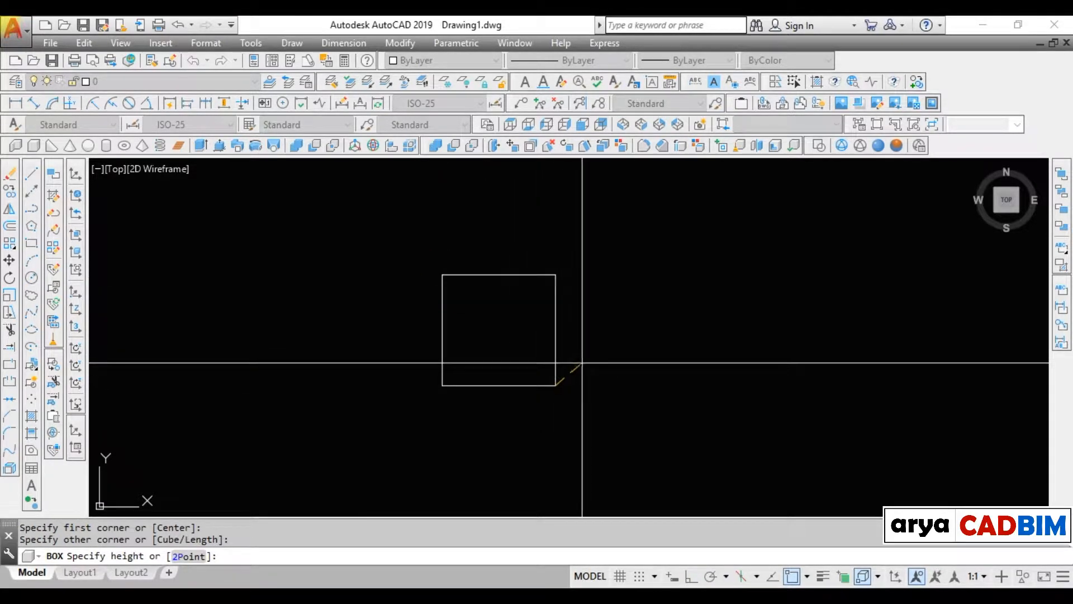
left_click(604, 320)
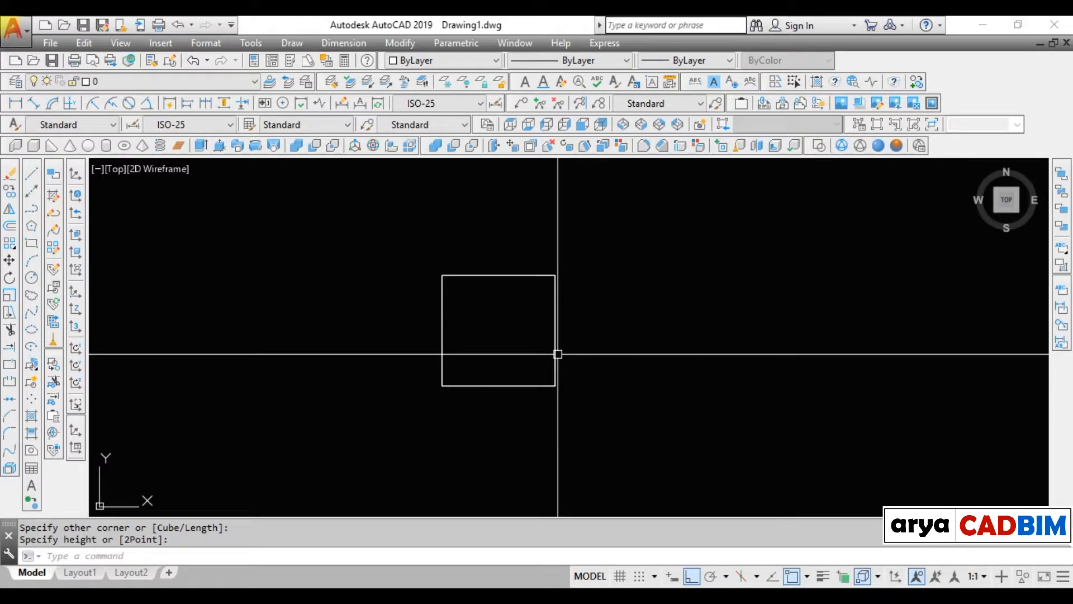
- Display the box in 3D with the Conceptual visual style
middle_click_drag(518, 374, 518, 253, "shift")
scroll(535, 292, "up", 3)
scroll(569, 297, "down", 2)
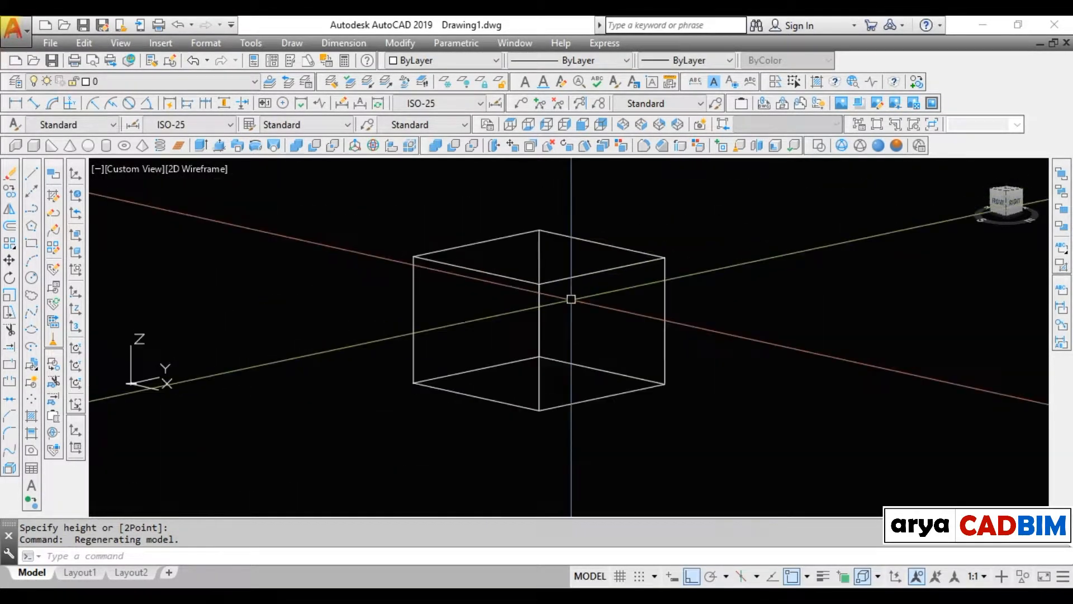
left_click(896, 145)
scroll(561, 358, "up", 3)
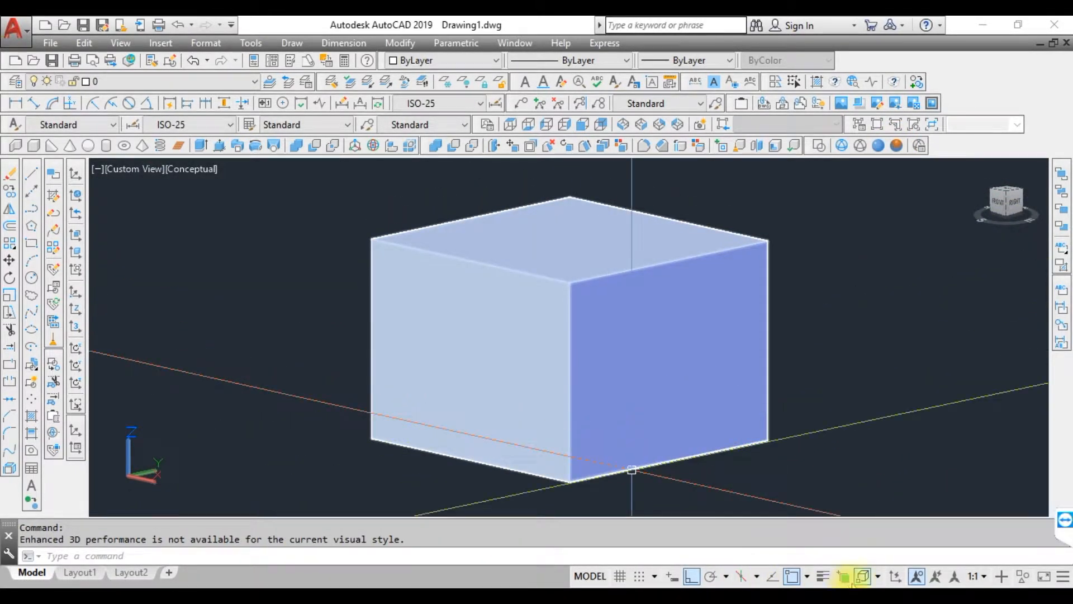
- Start a trial line at the midpoint of the box's front vertical edge, restart it to check the 3D snap points, and cancel
type("l")
key("space")
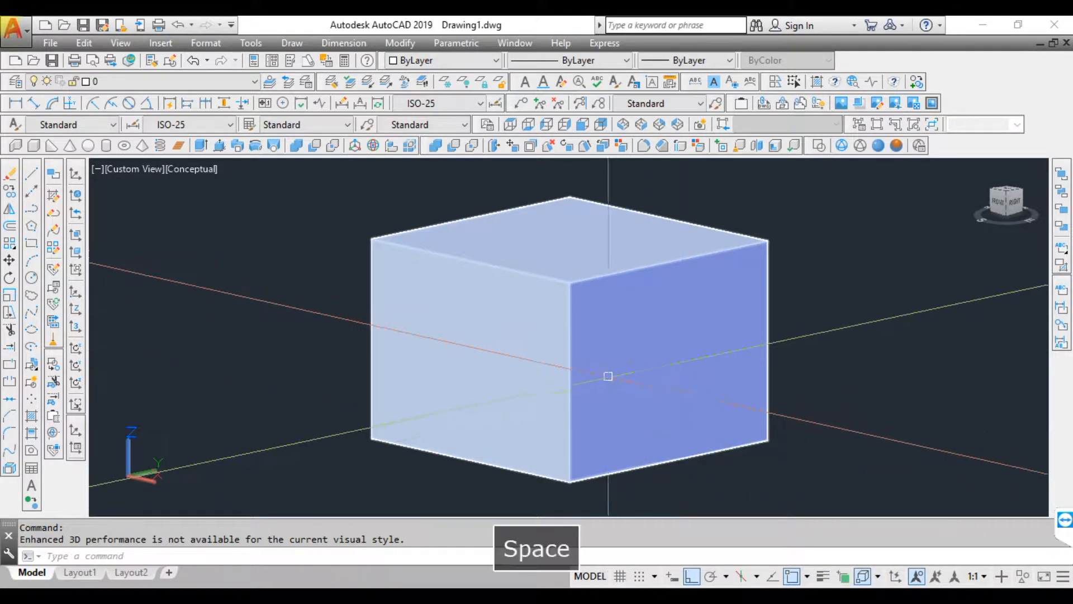
left_click(570, 383)
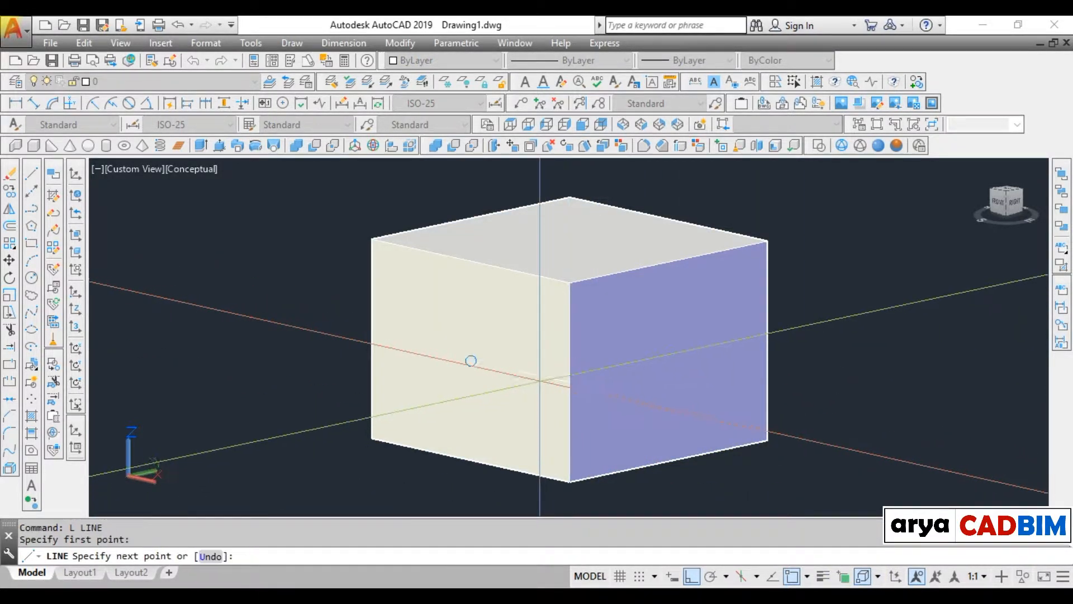
key("Escape")
key("space")
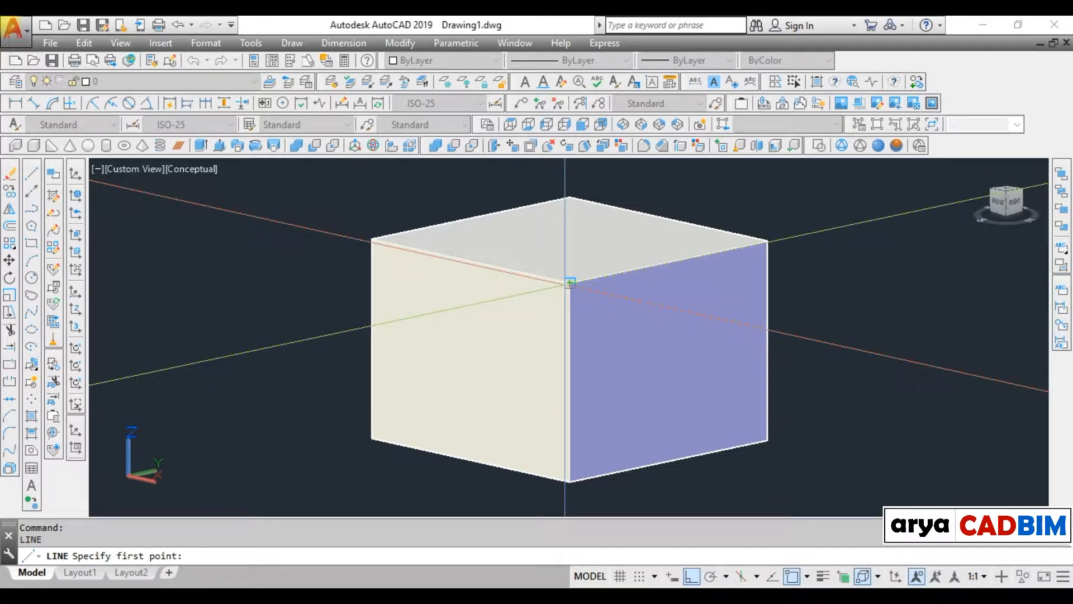
key("Escape")
middle_click_drag(493, 393, 600, 341)
key("Escape")
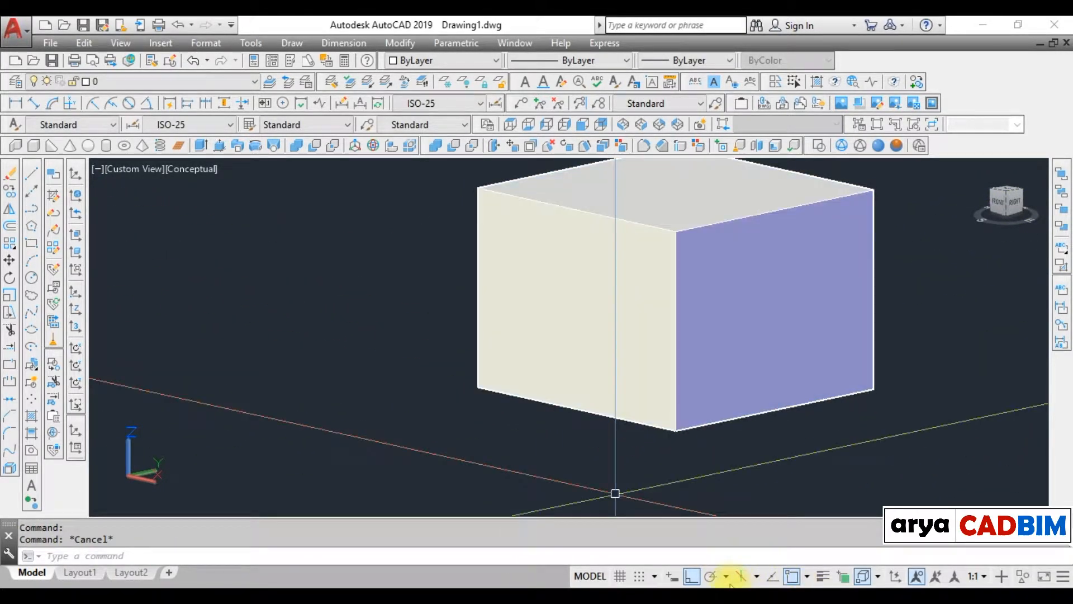
key("Escape")
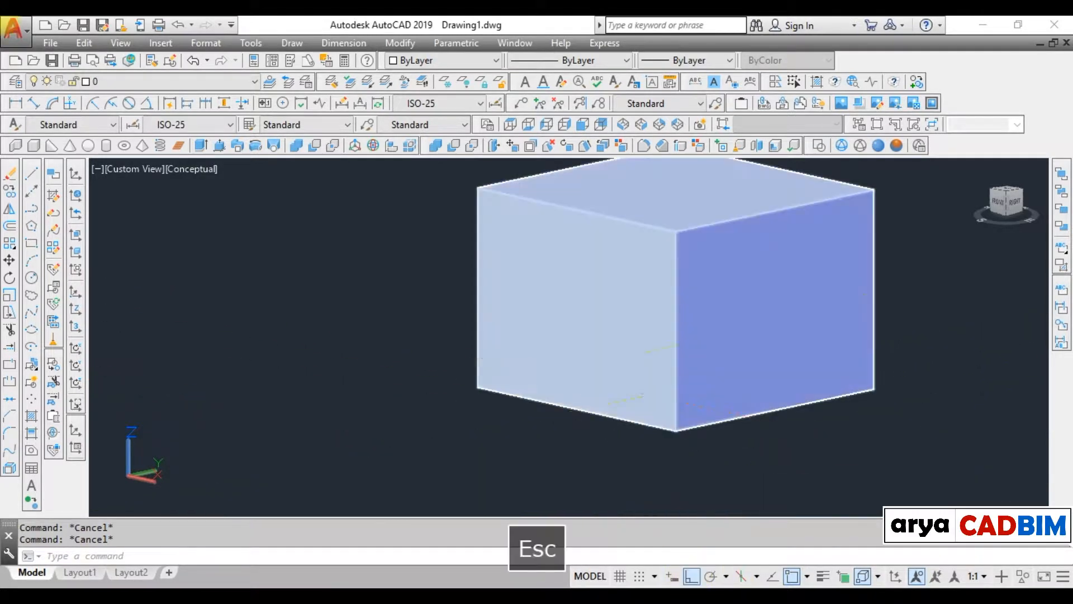
- Draw an orthogonal polyline from the light face's 3D center out past the box and back through the front edge's midpoint and blue face's center
middle_click_drag(607, 340, 585, 364)
type("p")
key("space")
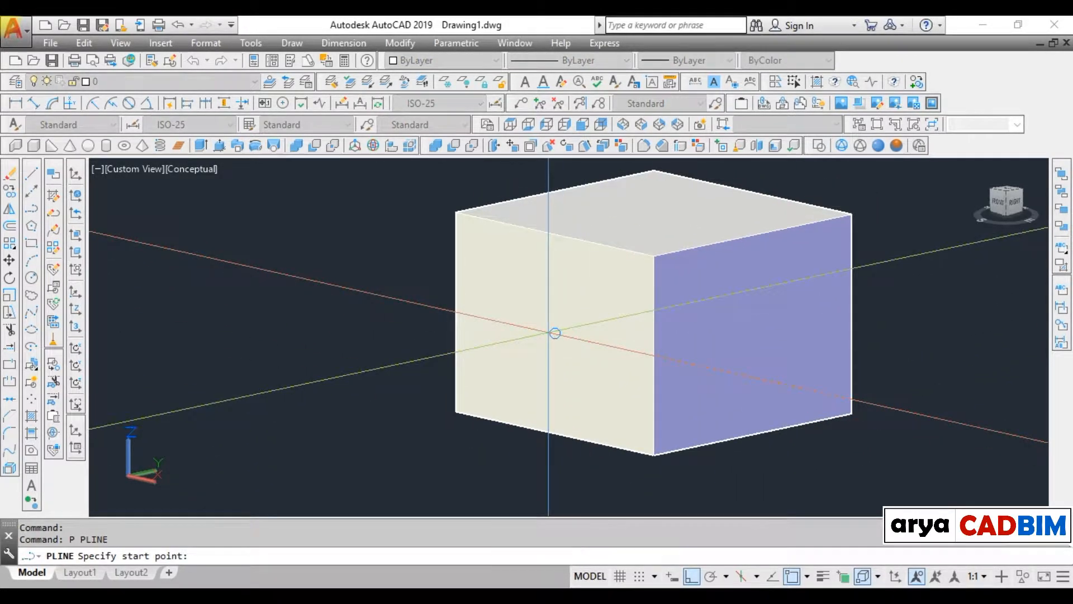
left_click(550, 333)
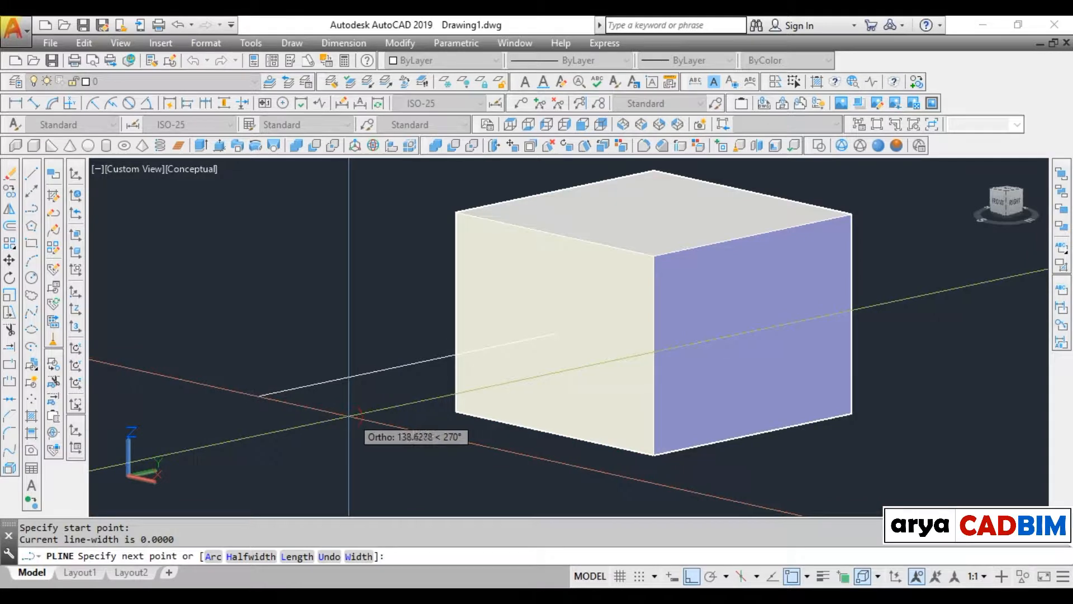
left_click(347, 415)
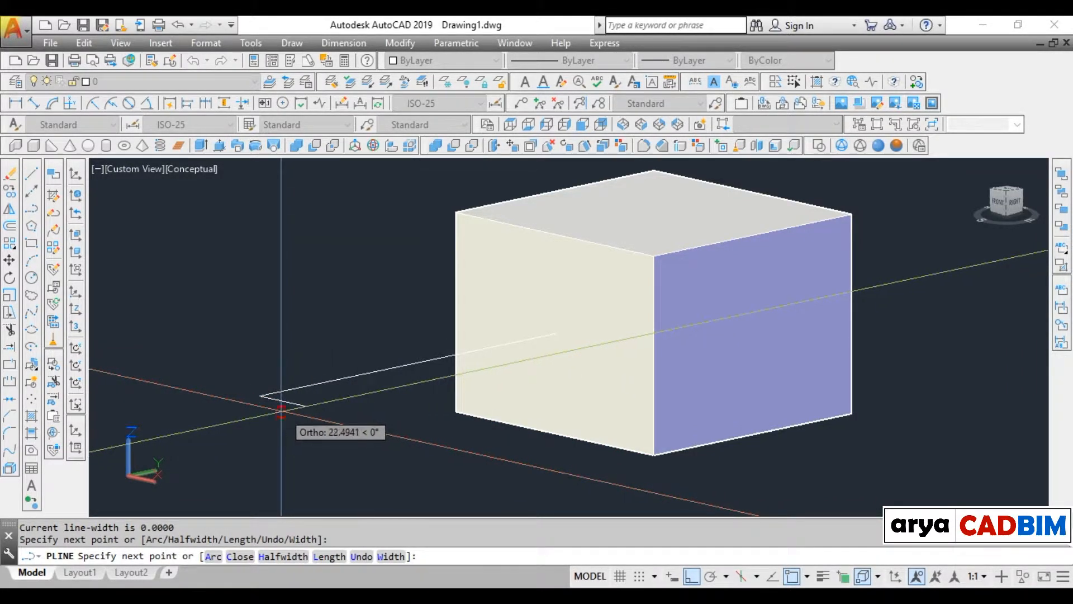
left_click(303, 407)
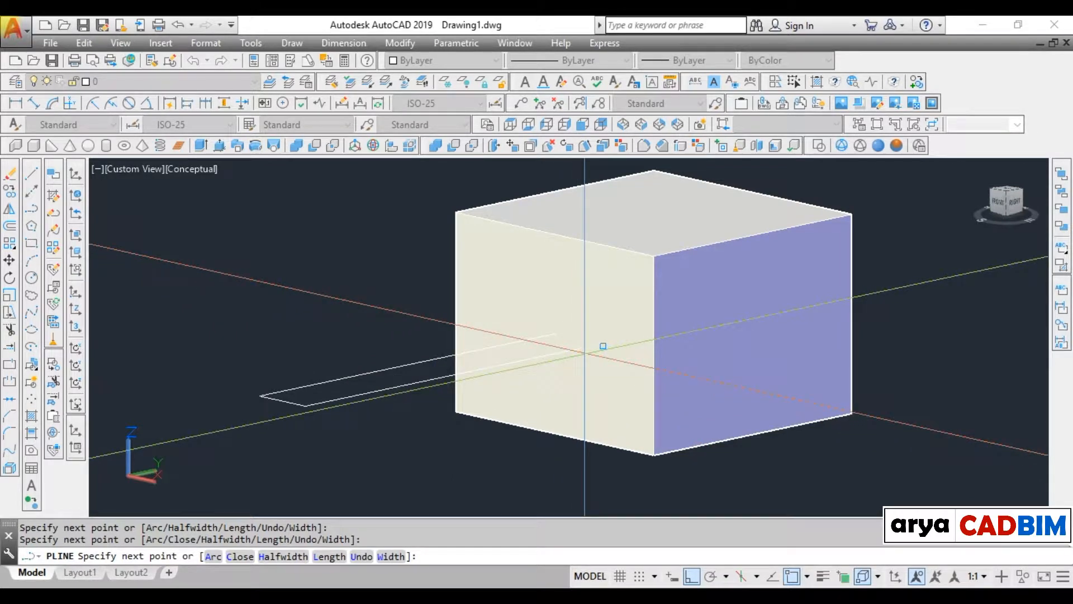
left_click(585, 351)
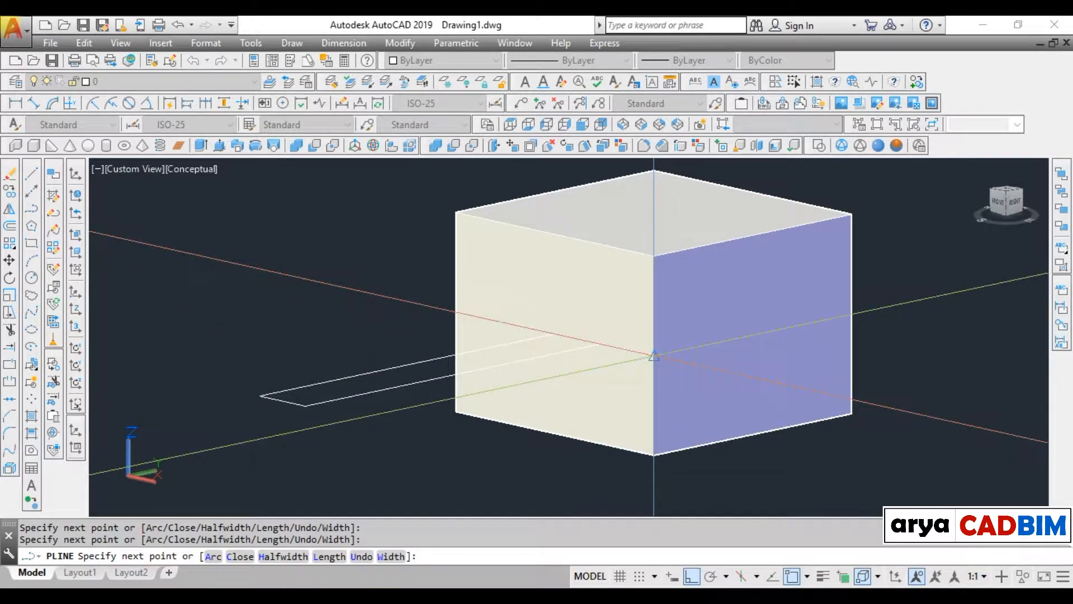
left_click(654, 356)
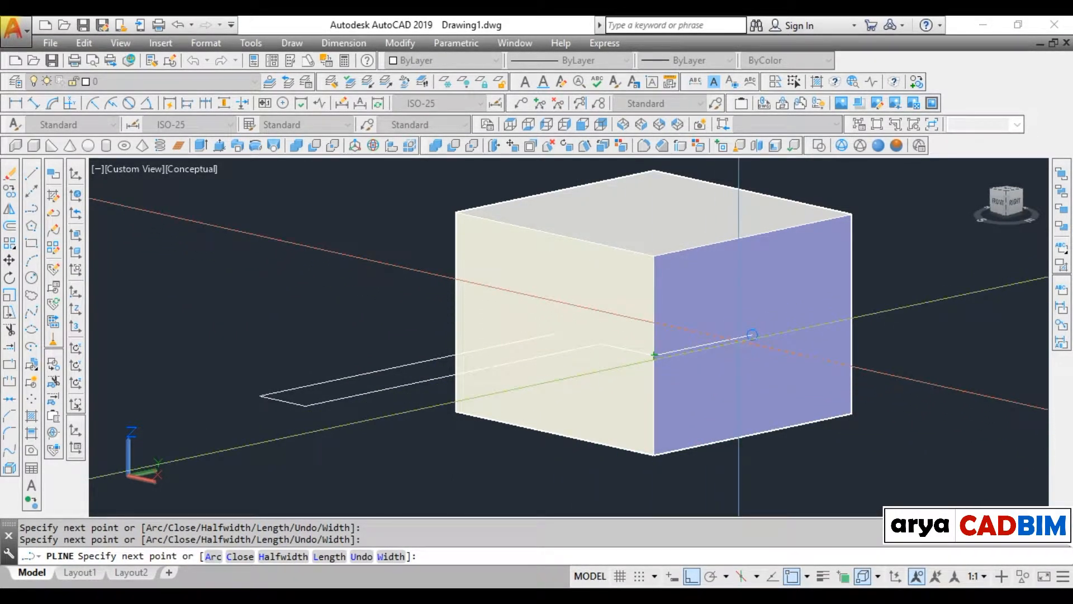
left_click(739, 342)
scroll(739, 343, "down", 2)
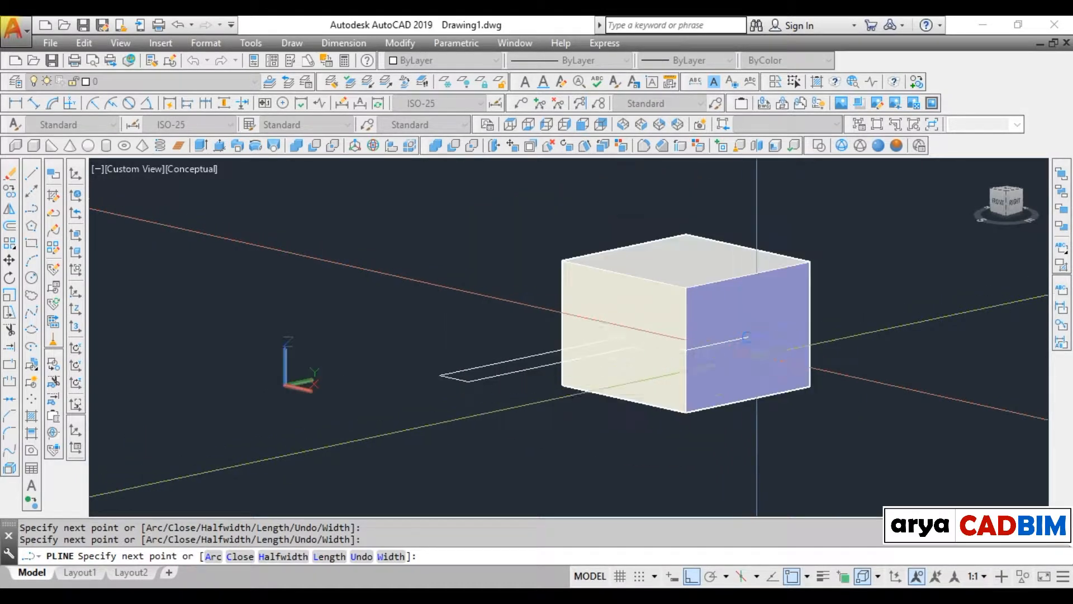
key("Escape")
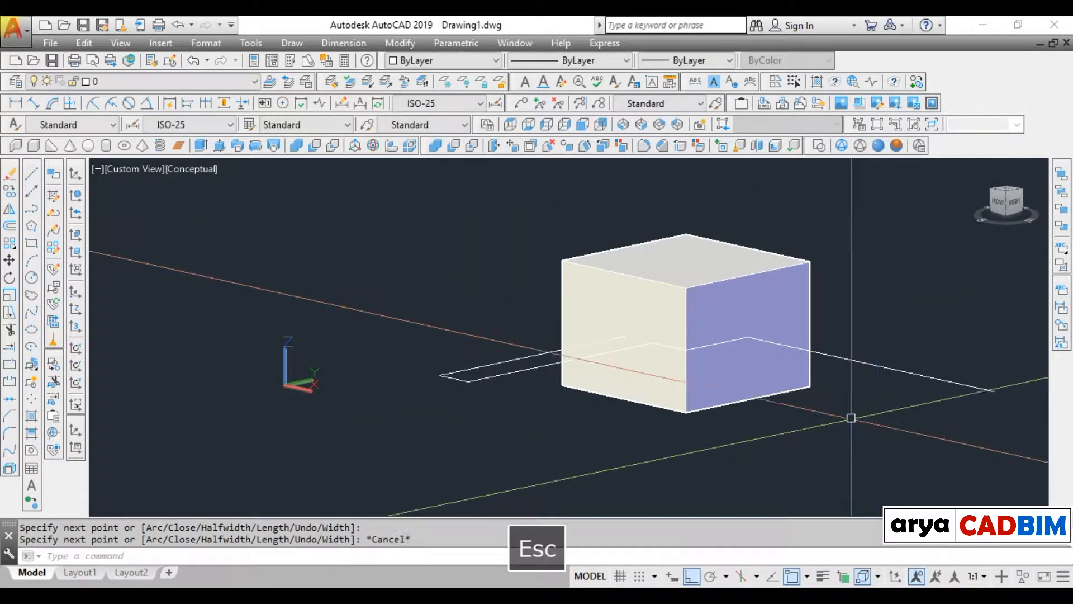
- Start a circle over the box's light front face, turning 3D object snap off and Dynamic UCS on
middle_click_drag(635, 425, 606, 384, "shift")
scroll(582, 393, "up", 2)
key("Escape")
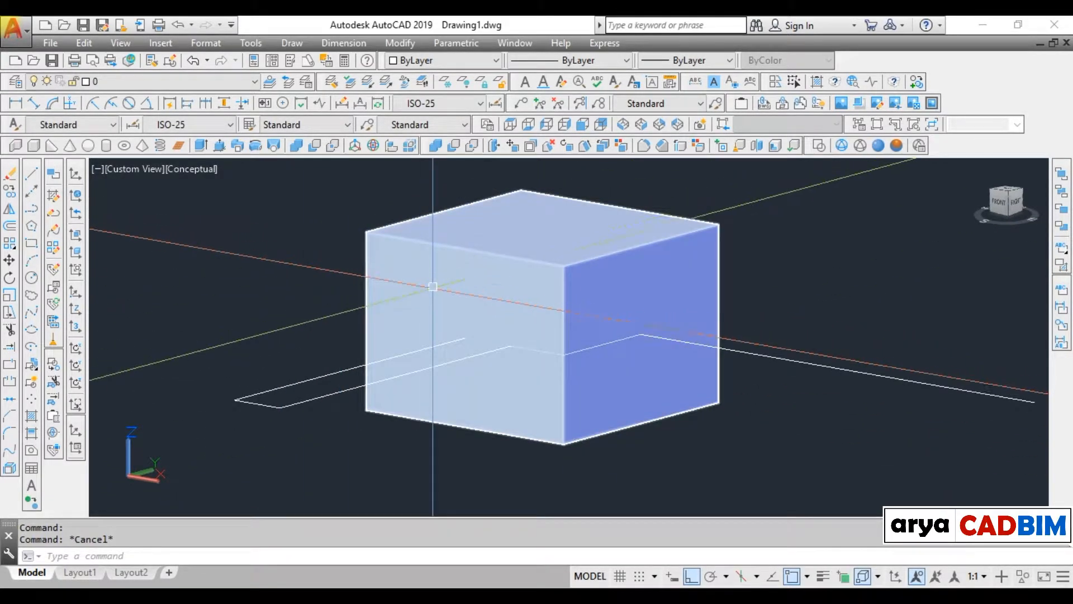
scroll(432, 288, "up", 2)
key("space")
middle_click_drag(458, 319, 464, 275)
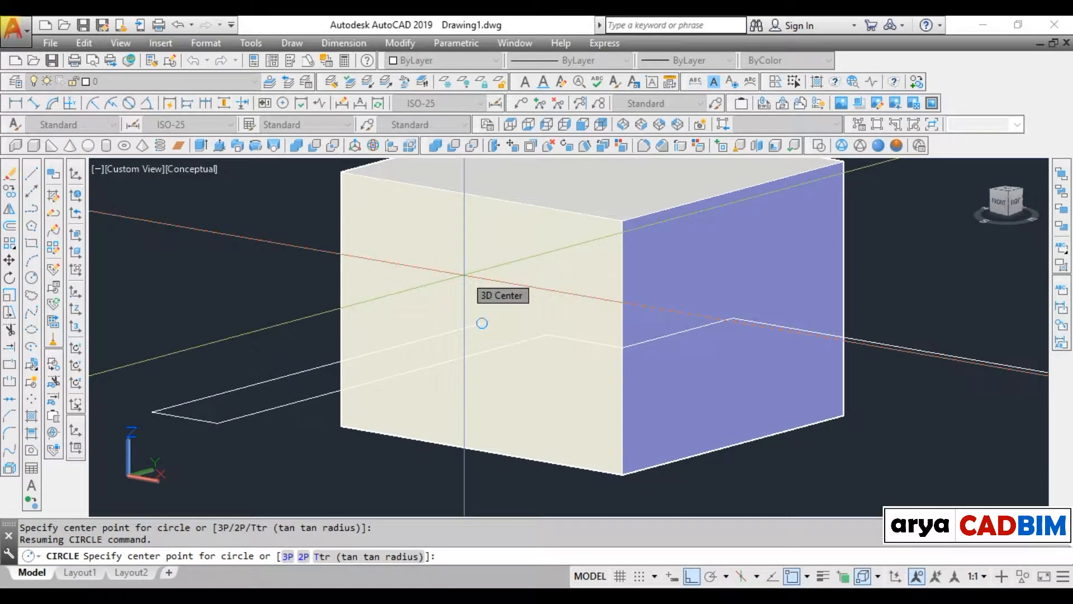
key("F4")
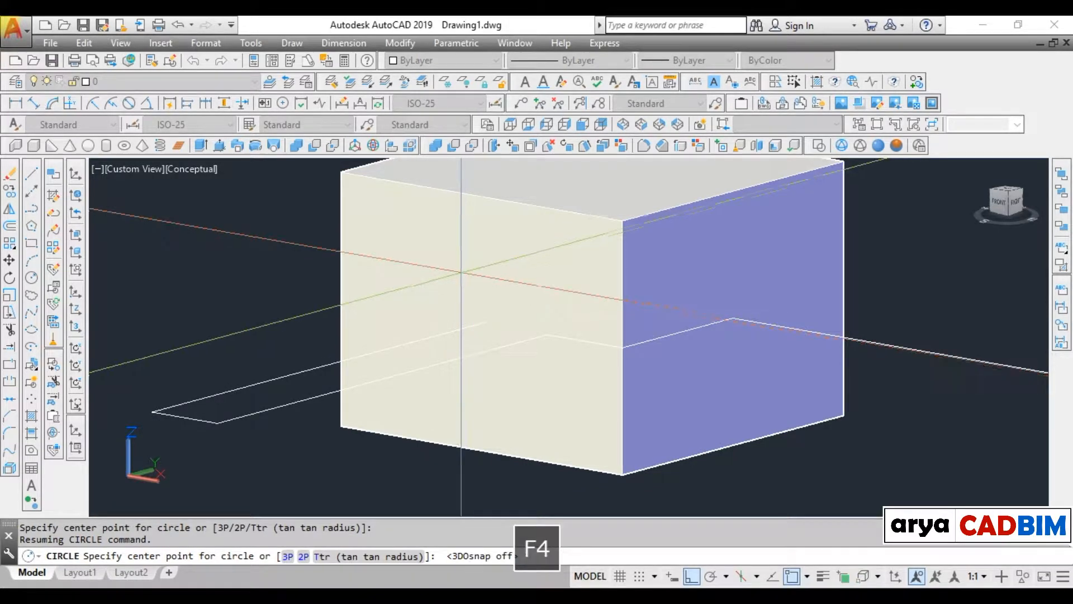
left_click(896, 579)
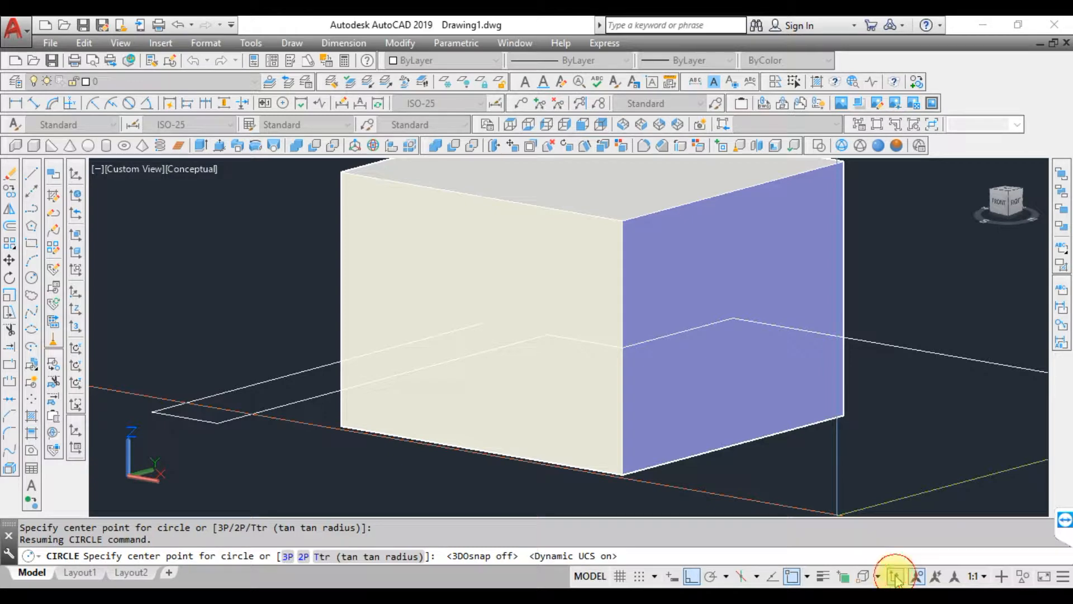
- Place the circle on the box's light front face with a radius of about 4
scroll(578, 401, "down", 2)
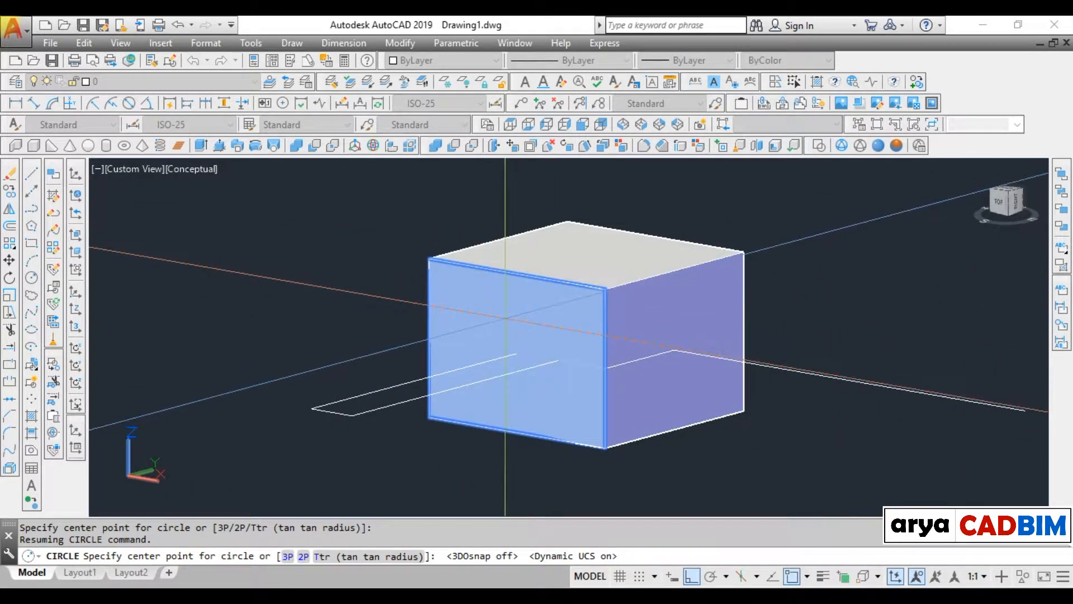
scroll(495, 321, "up", 1)
left_click(495, 321)
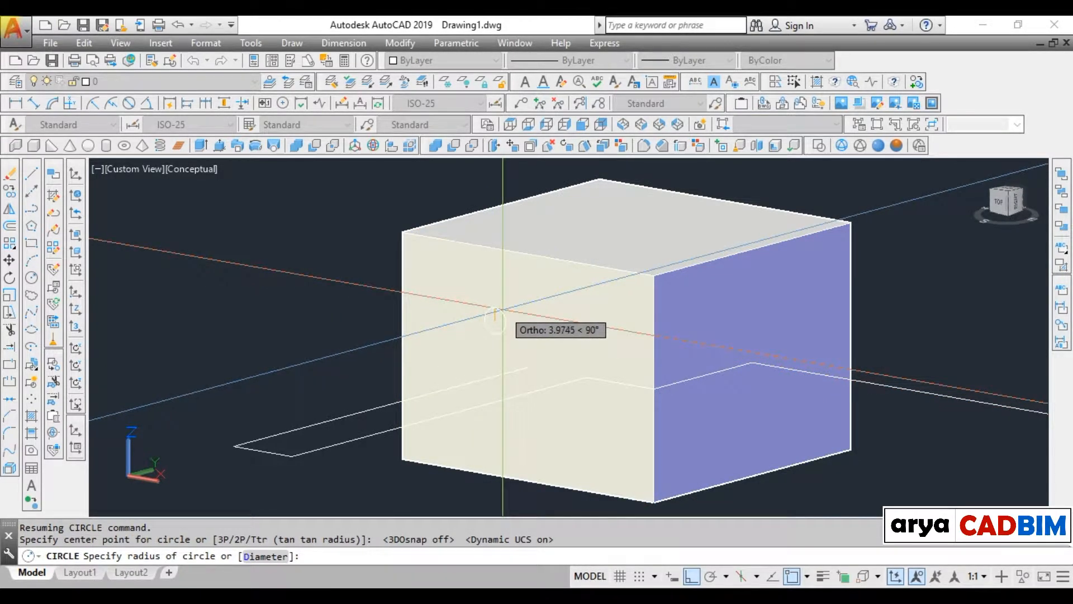
left_click(502, 309)
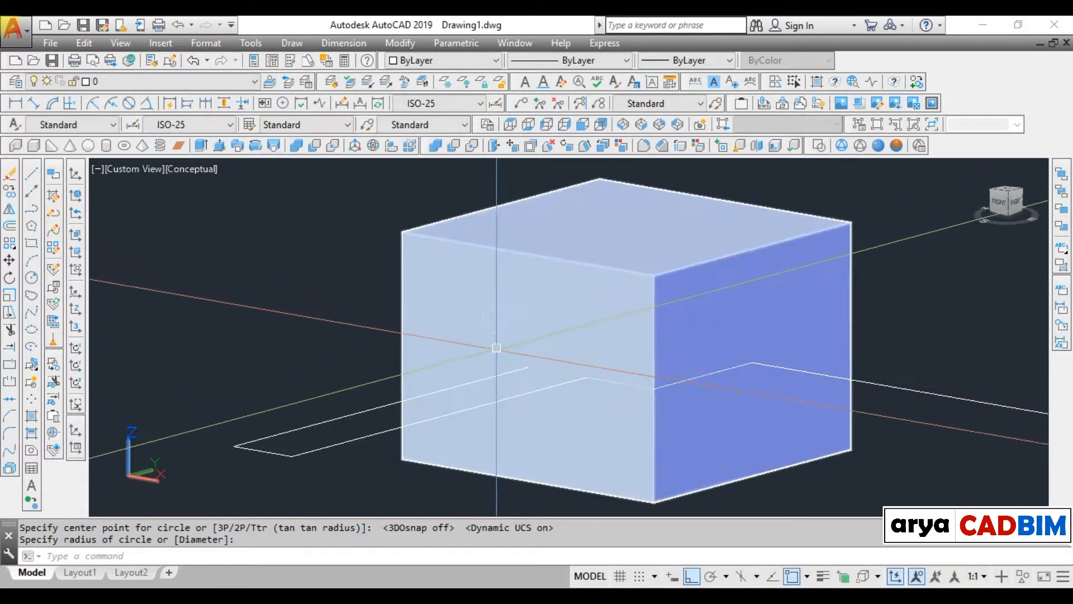
- Sweep the small circle on the box's front face along the polyline path as a solid
left_click(237, 147)
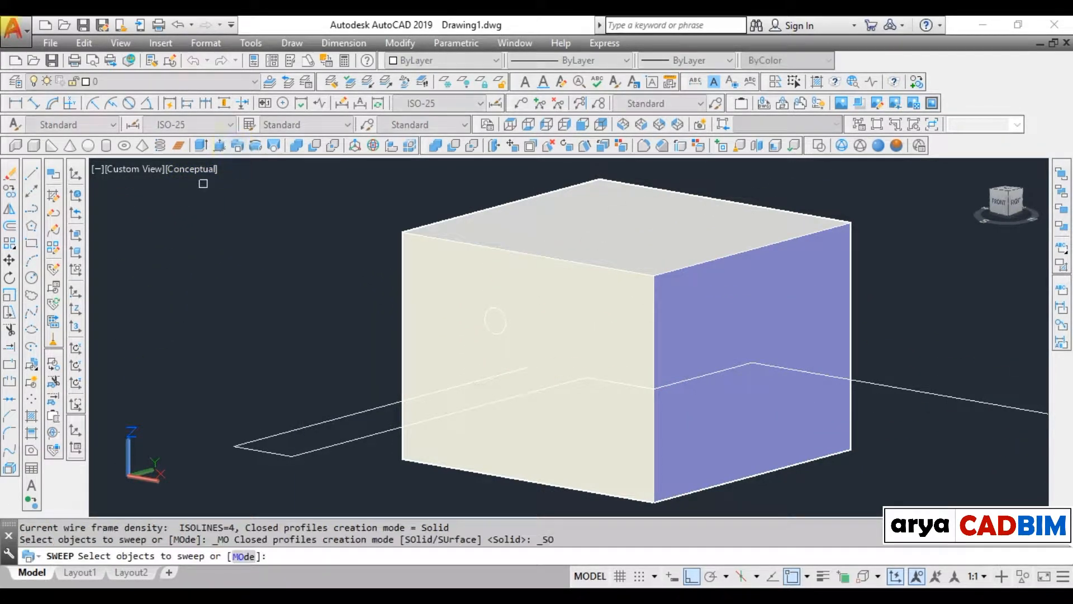
scroll(489, 322, "up", 2)
left_click(492, 334)
key("Return")
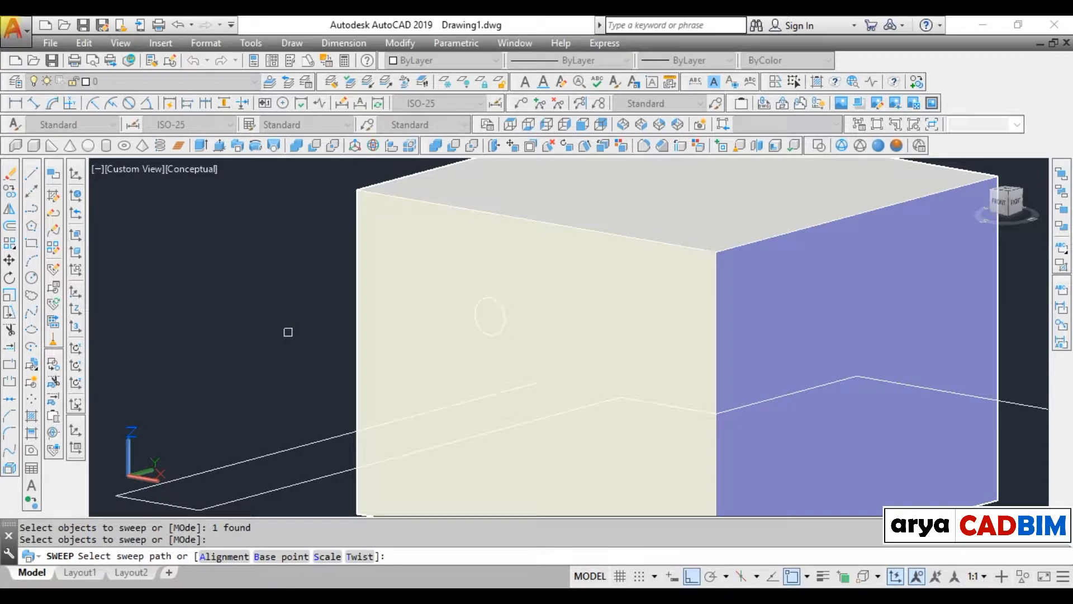
middle_click_drag(283, 422, 339, 342)
left_click(352, 359)
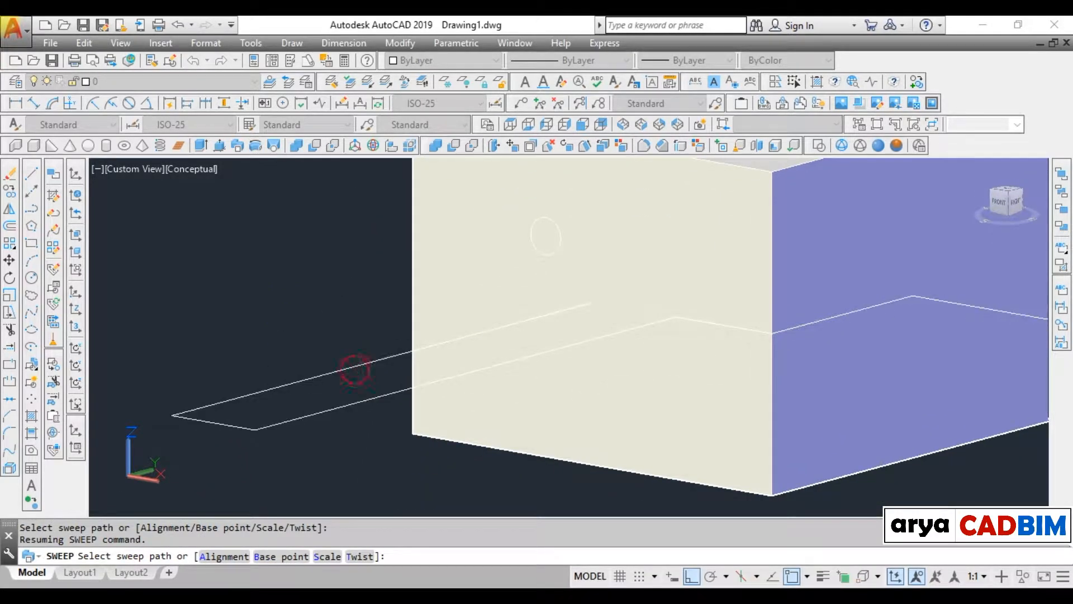
scroll(329, 318, "down", 2)
mouse_move(329, 319)
middle_mouse_down("shift")
mouse_move(594, 417)
mouse_move(447, 386)
middle_mouse_up("shift")
middle_click_drag(530, 356, 493, 371)
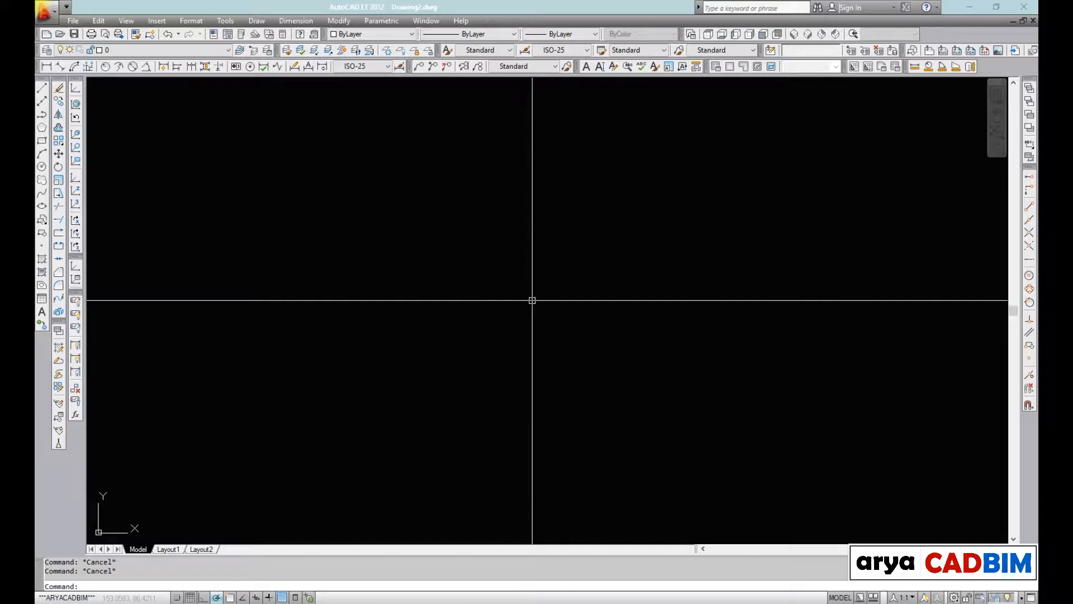
- Switch to AutoCAD LT 2012 and try to turn on tablet mode, including with the TABLET command
key("F4")
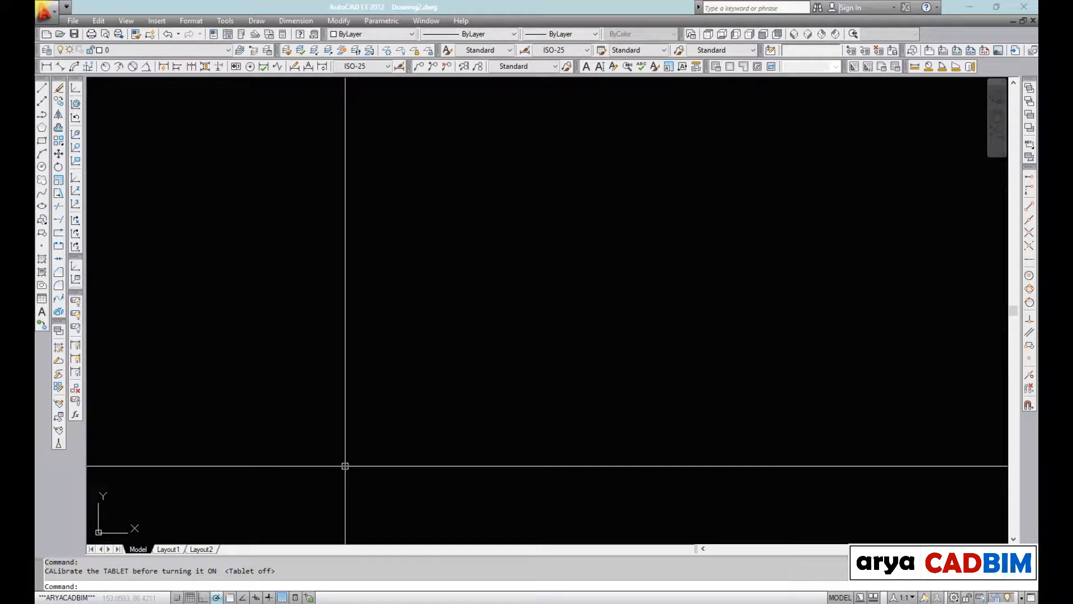
type("tablet")
key("Return")
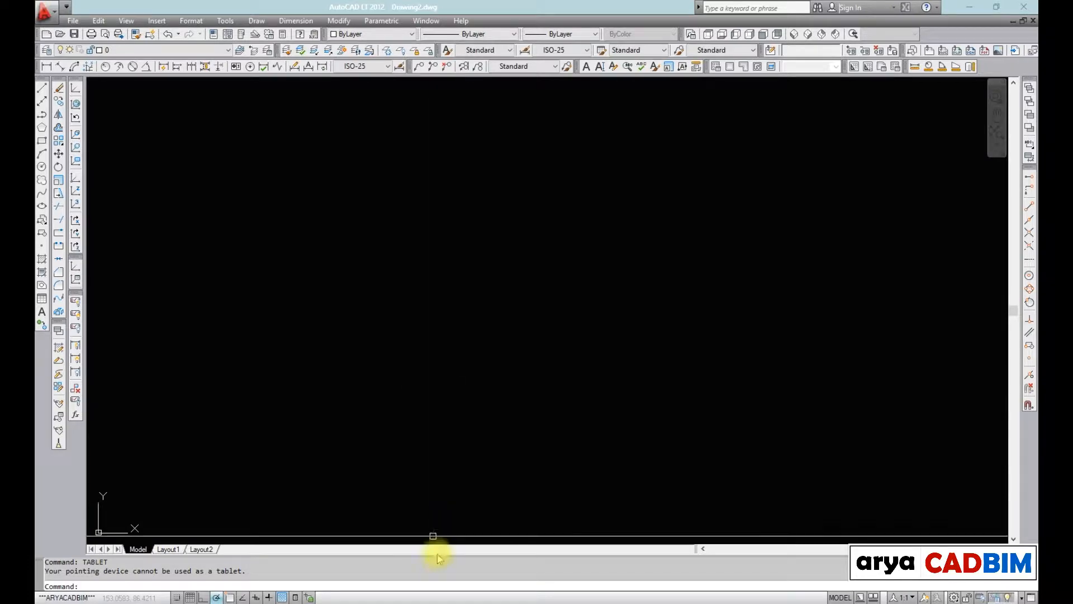
- Review the current pointing device choices in the System options and close the dialog without changes
right_click(438, 568)
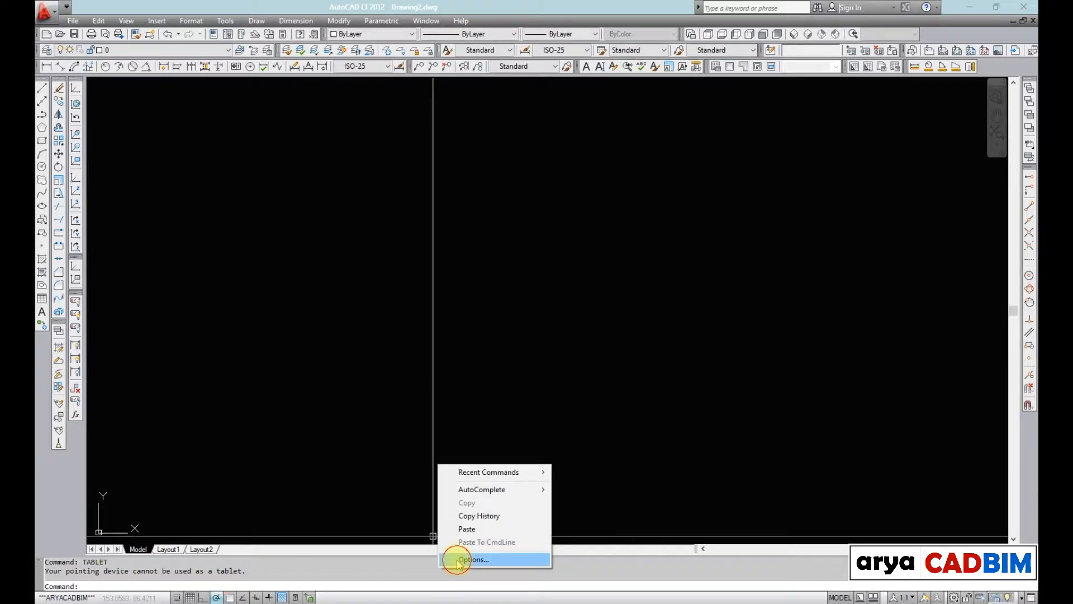
left_click(473, 559)
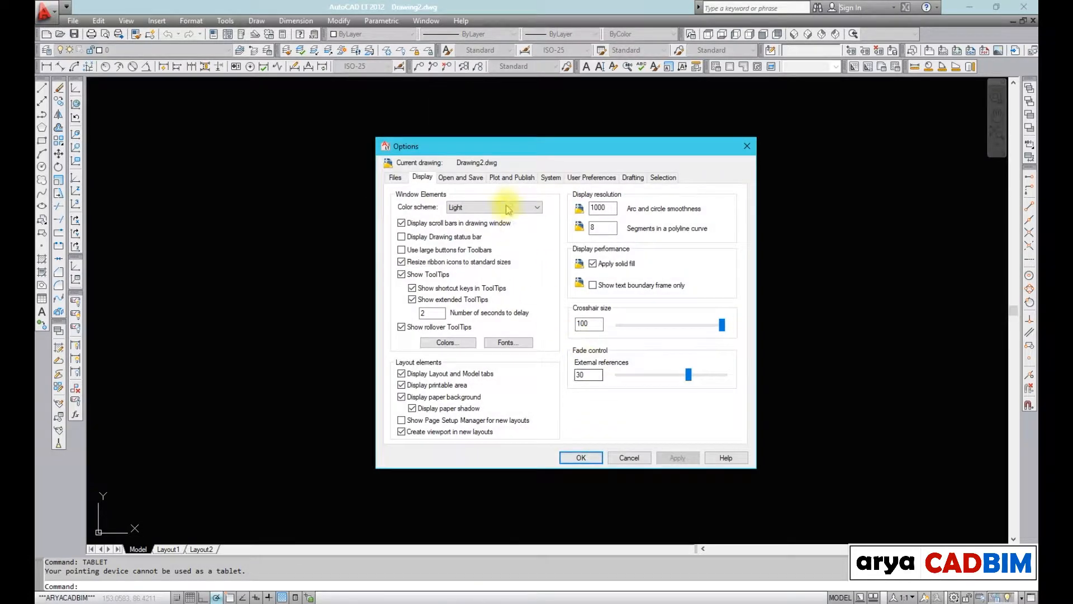
left_click(550, 178)
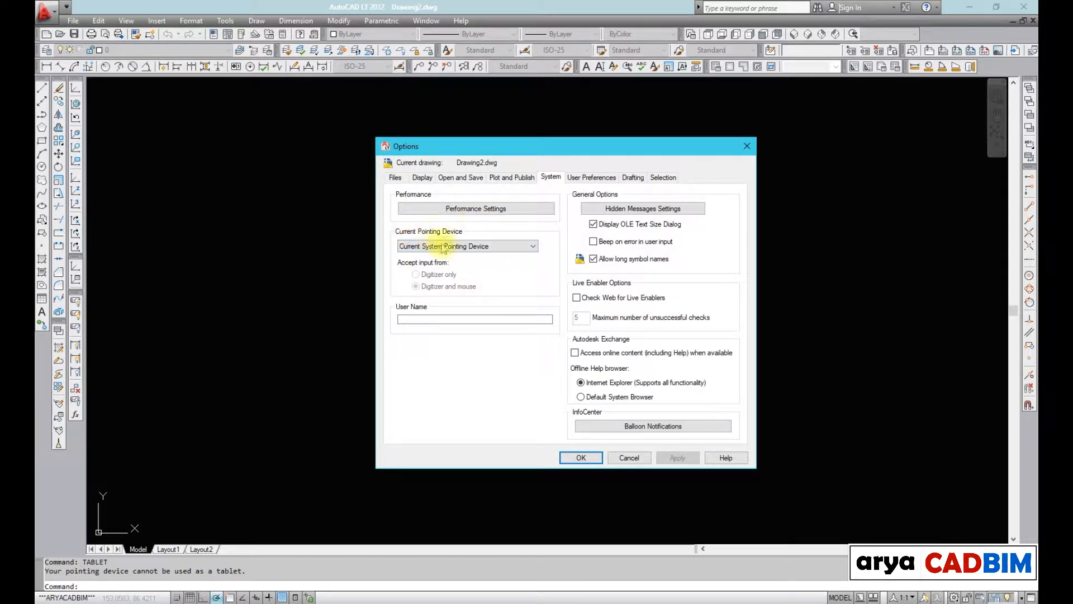
left_click(509, 247)
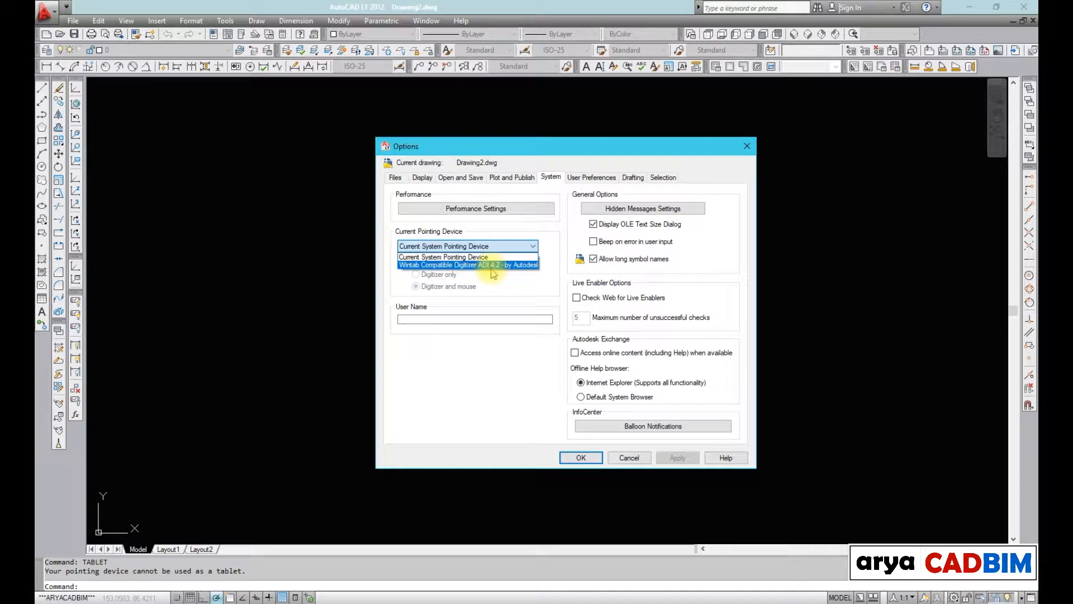
left_click(535, 246)
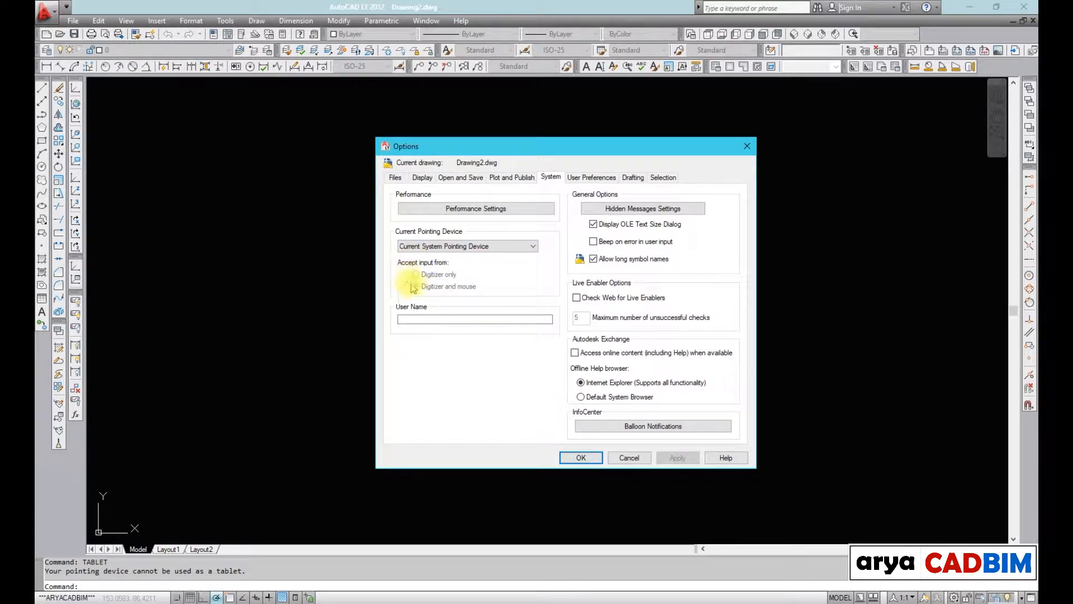
left_click(746, 145)
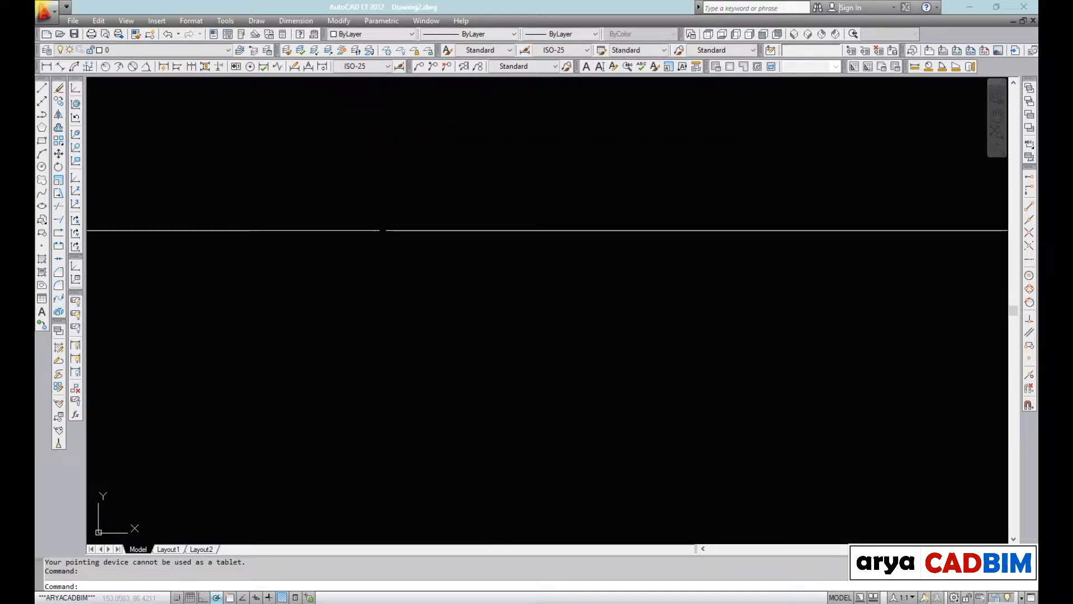
- Look through the available Tablet commands, including On, Off, Calibrate and Configure, without running any
left_click(226, 21)
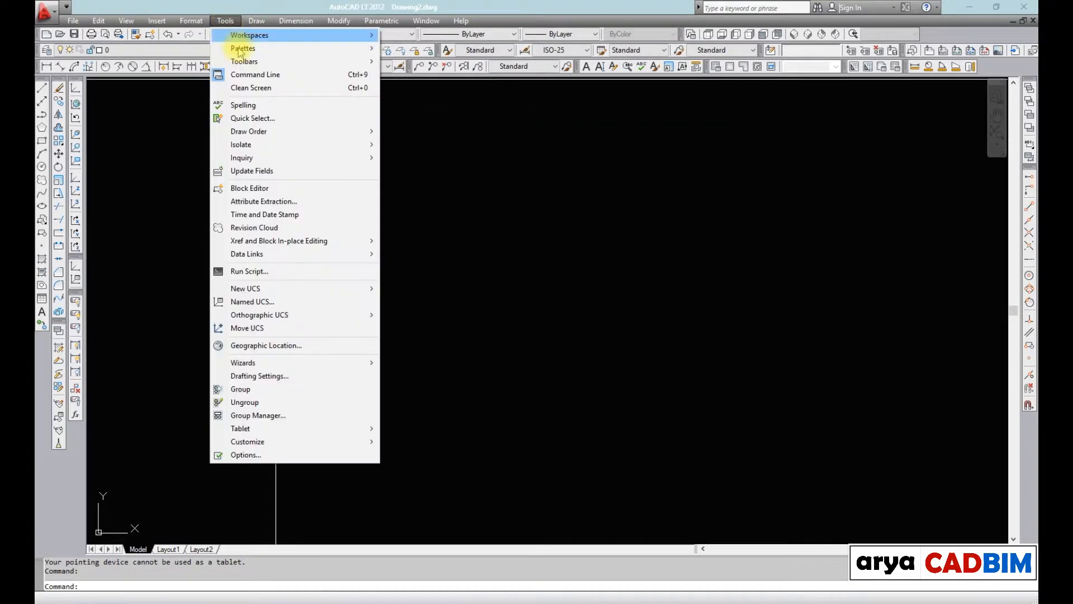
mouse_move(266, 430)
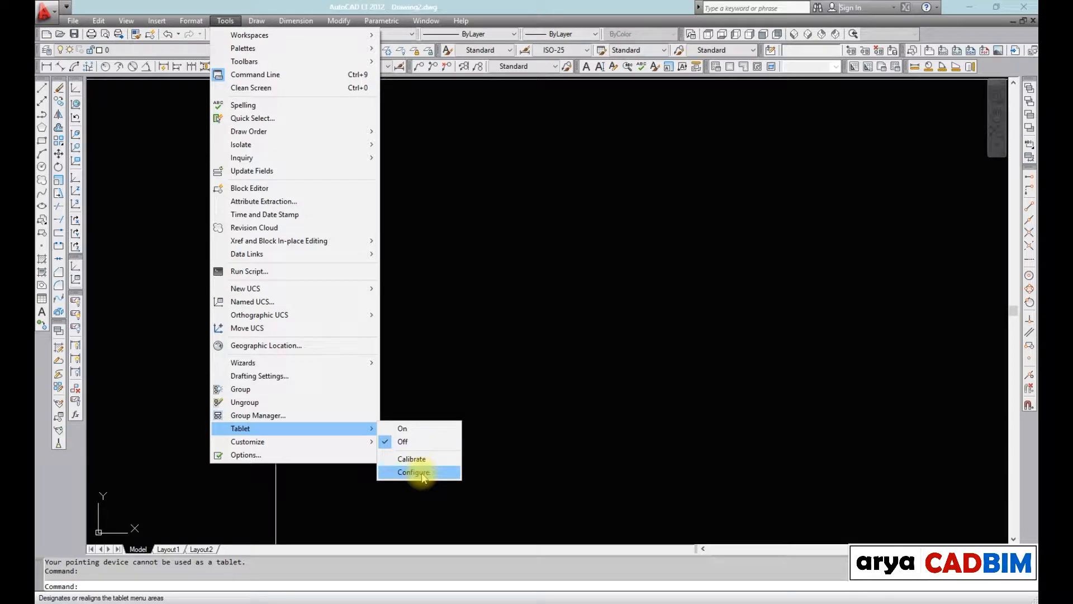
left_click(477, 350)
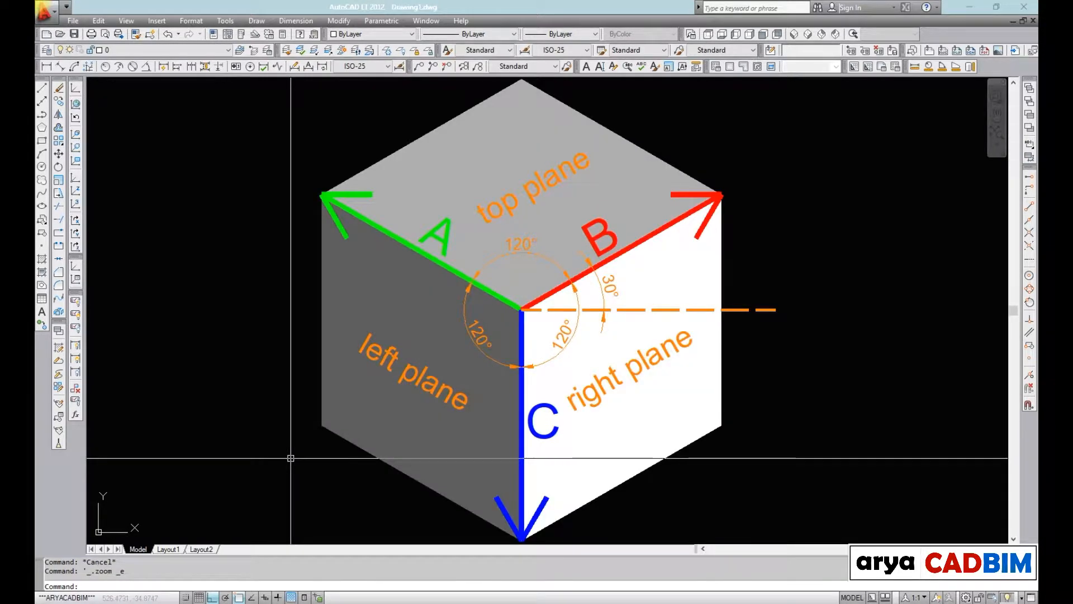
- Draw four connected lines in empty space beside the isometric cube, running right, up, left and down with Ortho on
middle_click_drag(813, 372, 479, 372)
scroll(483, 368, "down", 3)
scroll(475, 367, "down", 4)
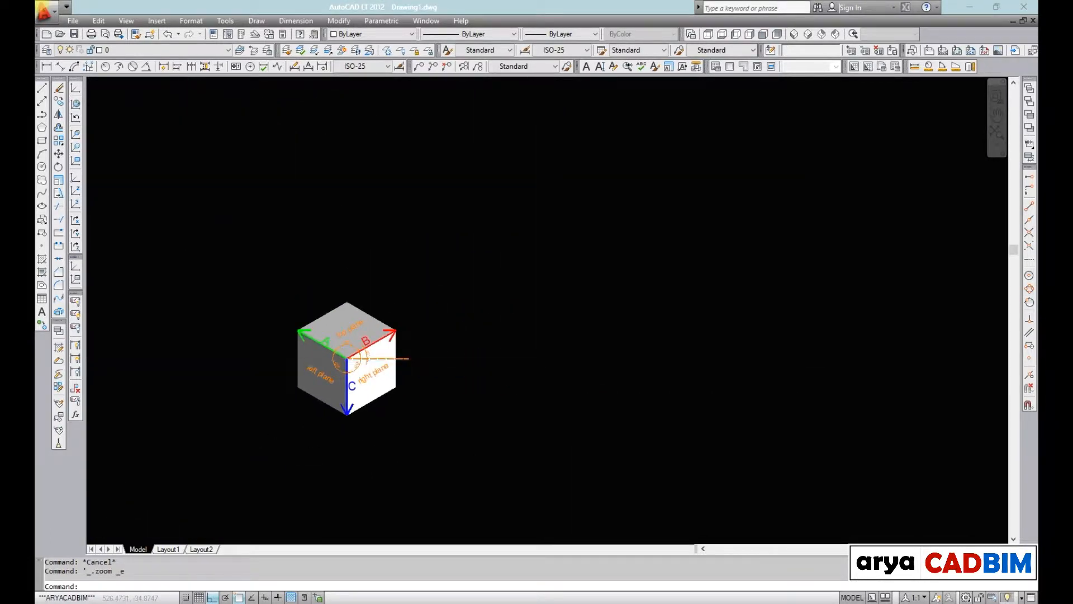
scroll(547, 360, "up", 2)
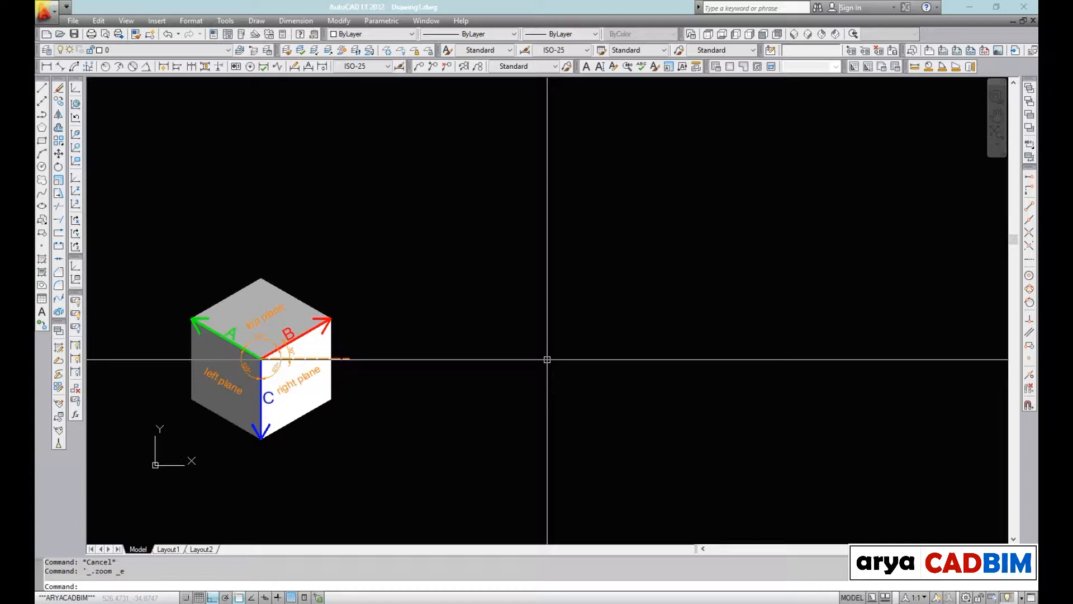
type("l")
key("space")
left_click(547, 359)
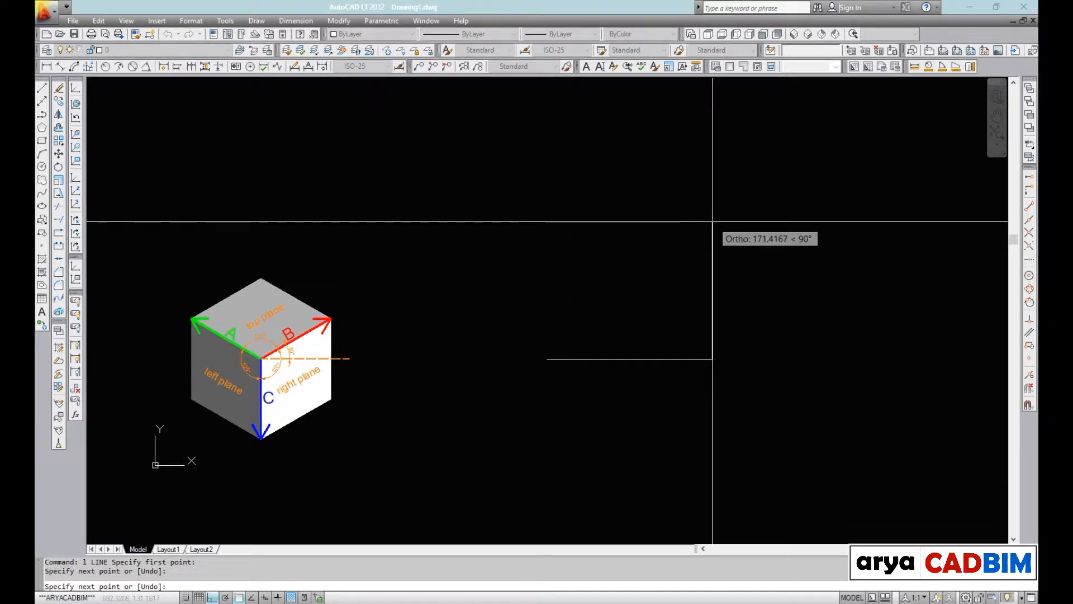
left_click(713, 347)
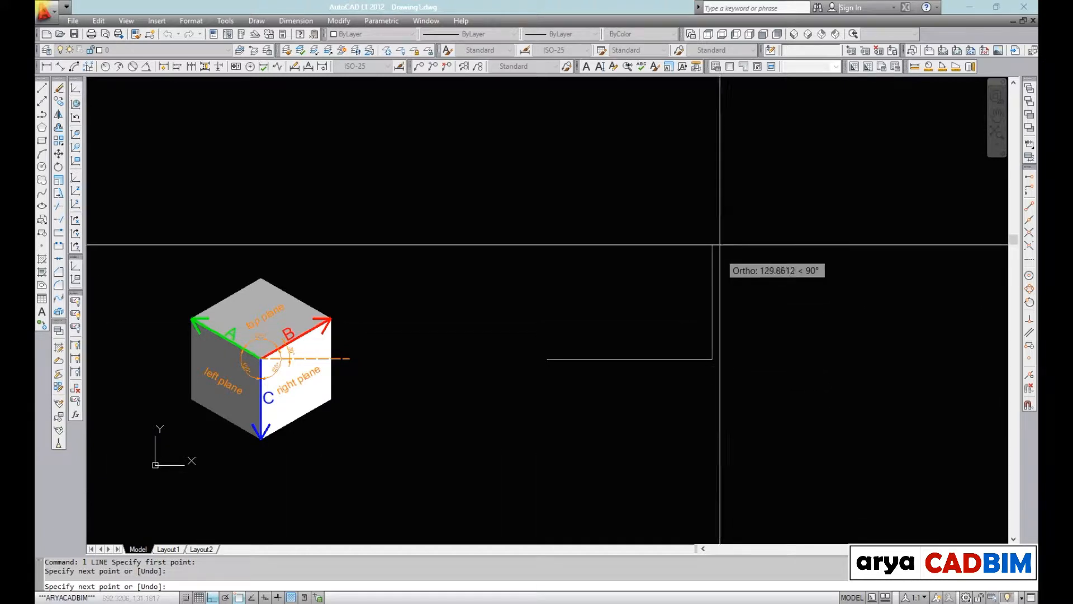
left_click(716, 209)
left_click(597, 209)
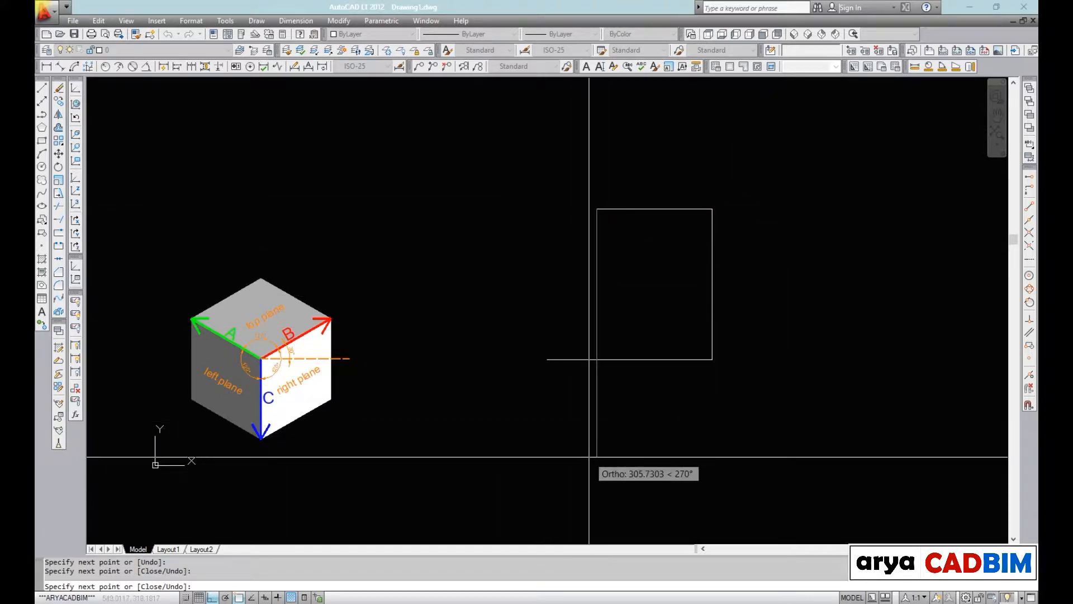
left_click(611, 446)
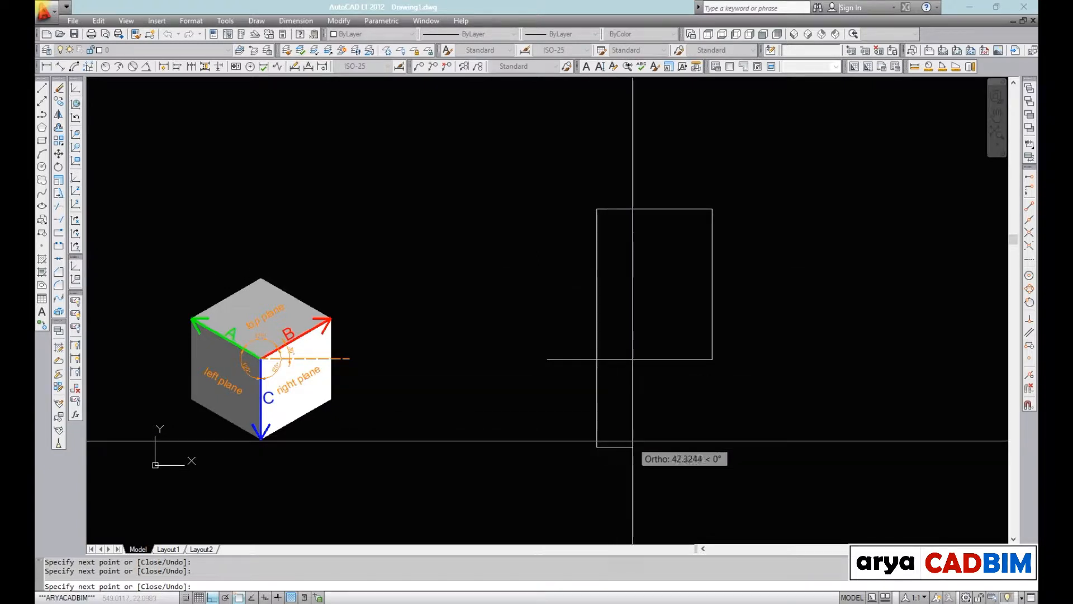
key("Escape")
- Erase the four connected orthogonal lines beside the cube
left_click(745, 174)
left_click(487, 386)
type("e")
key("space")
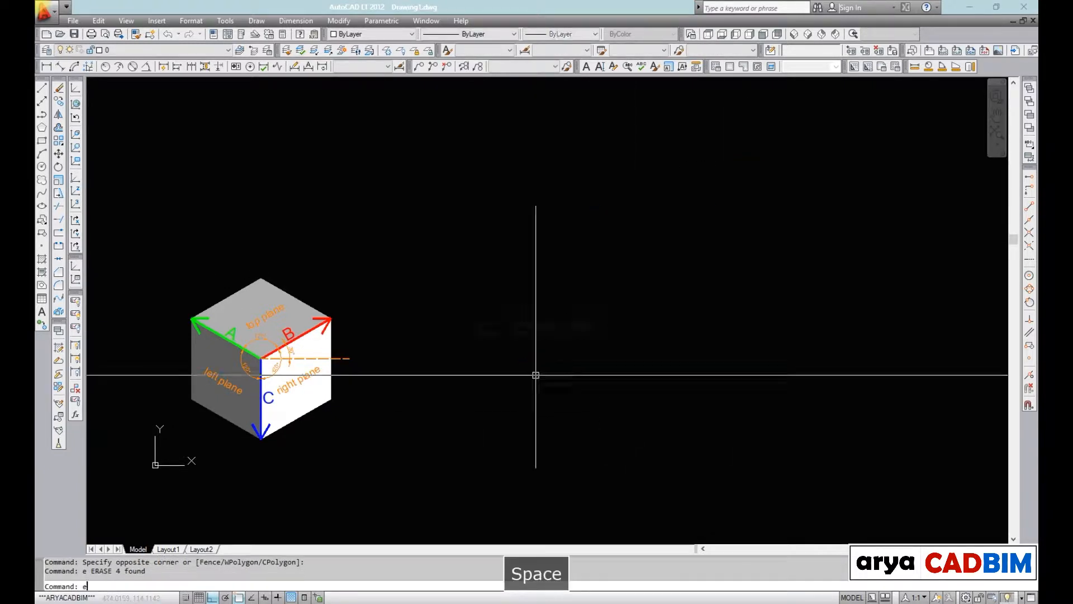
- Turn Ortho mode off and back on
middle_click_drag(490, 405, 619, 314)
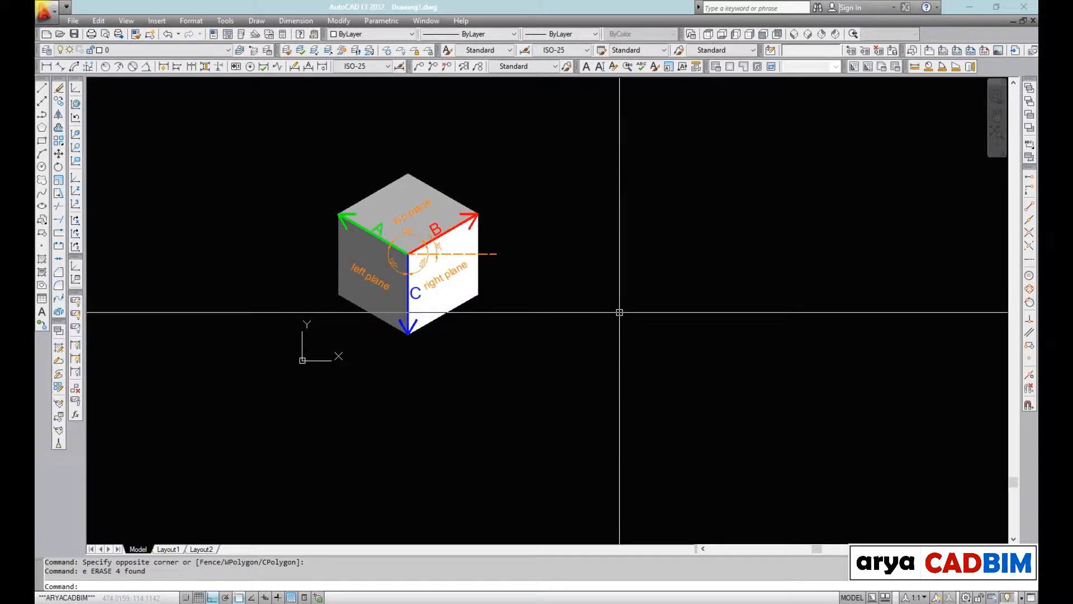
key("F8")
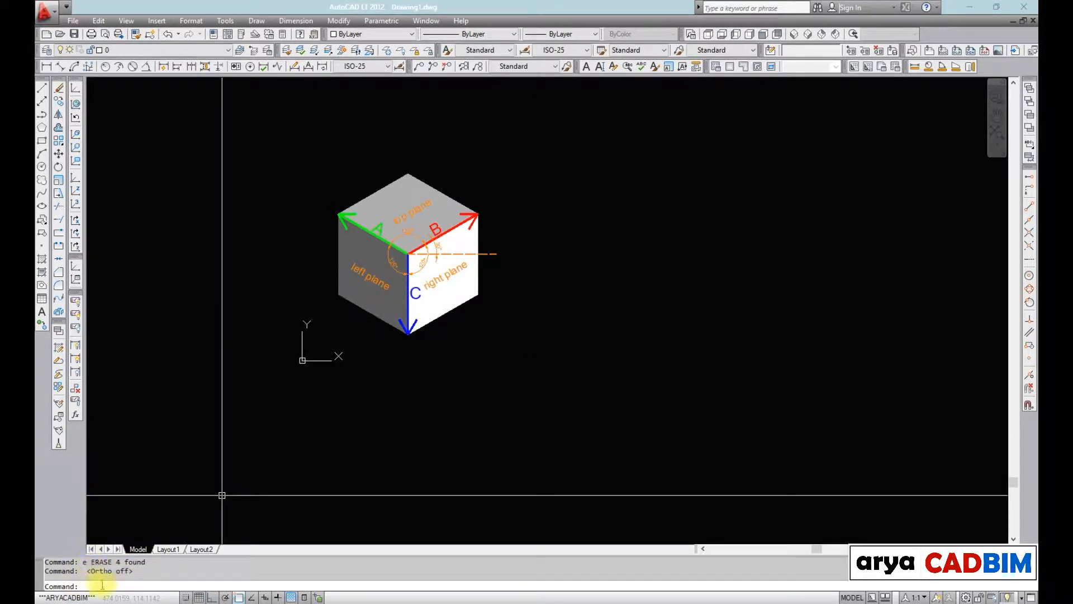
key("F8")
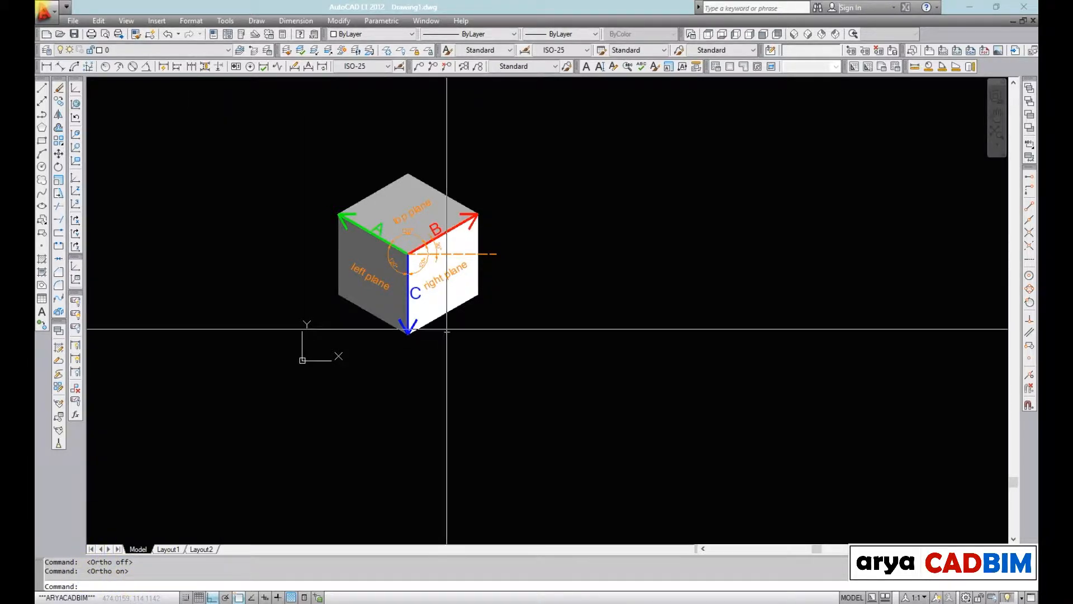
- Examine the isometric cube's A, B and C axes, its three planes and the angles between the axes
scroll(447, 330, "up", 5)
middle_click_drag(467, 352, 592, 540)
middle_click_drag(564, 386, 581, 400)
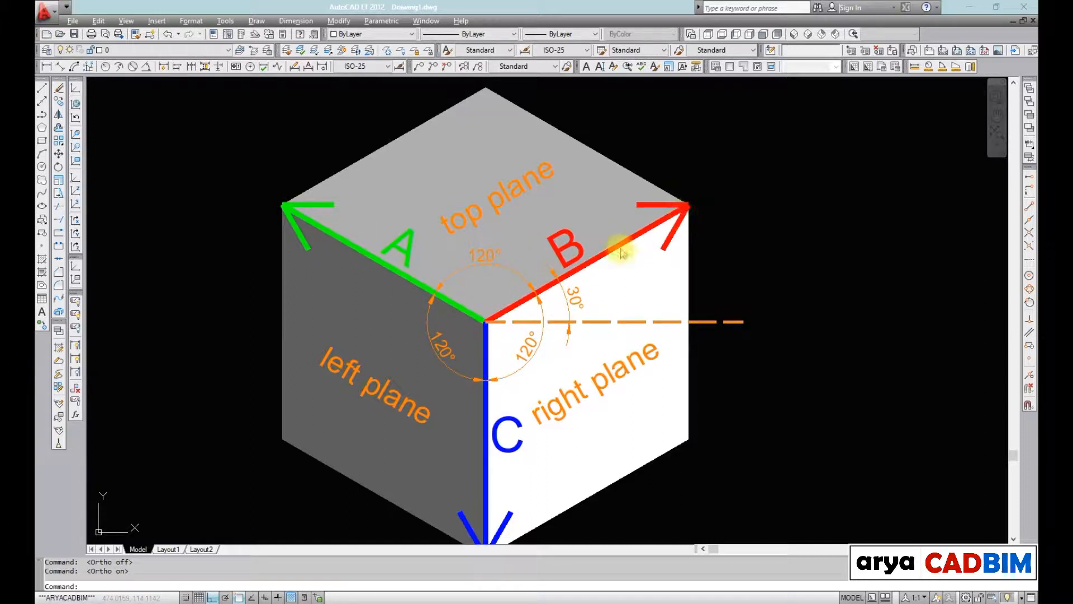
key("Escape")
middle_click(606, 283)
middle_click(606, 283)
scroll(558, 274, "down", 2)
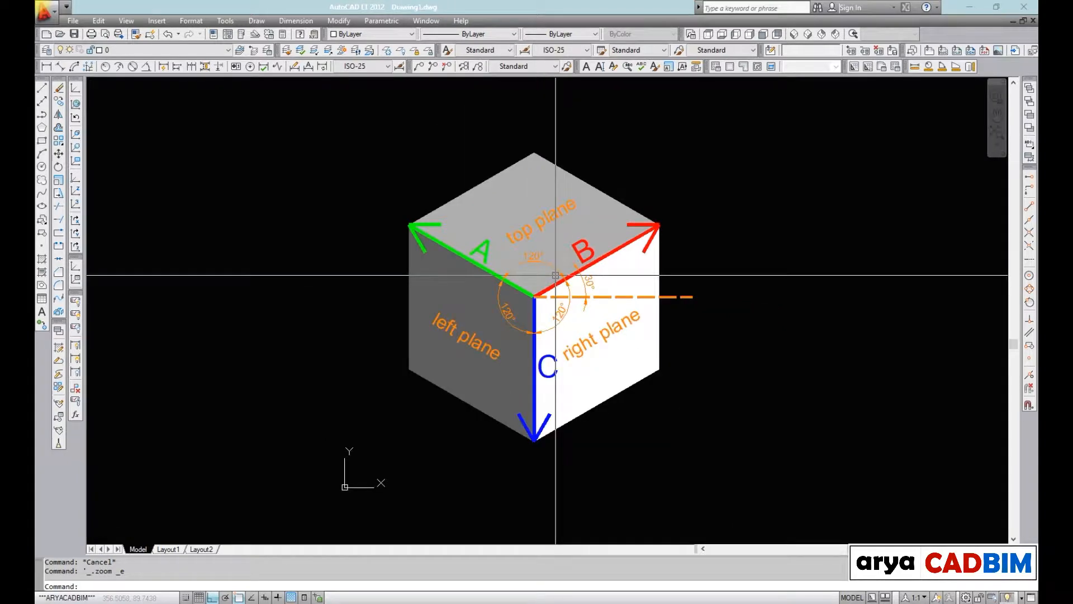
- Set the SNAPSTYL system variable to 1 and undo that change
middle_click_drag(556, 275, 297, 273)
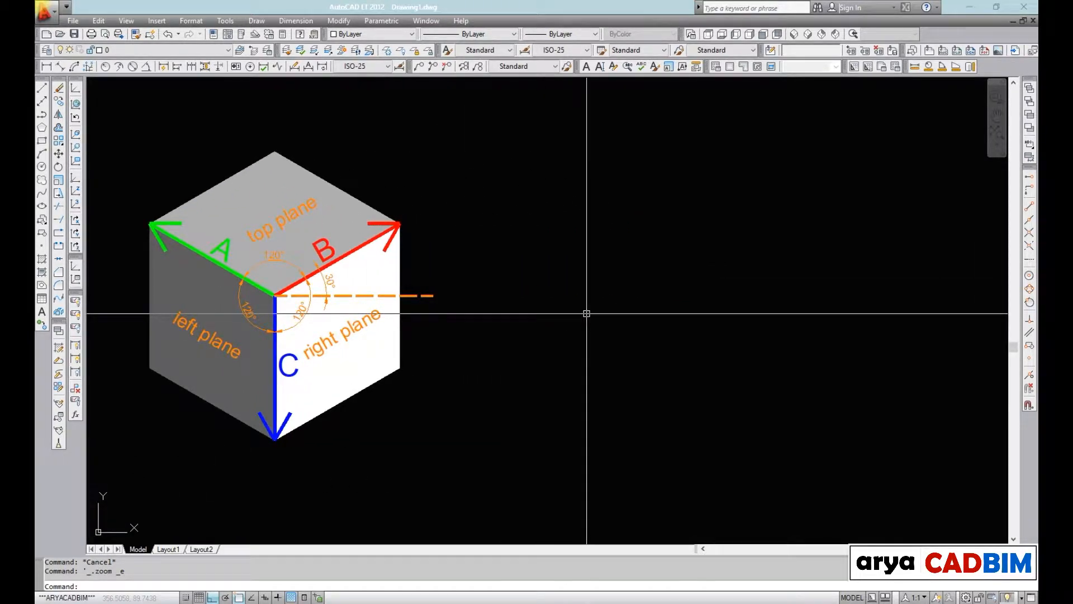
type("snapstyl")
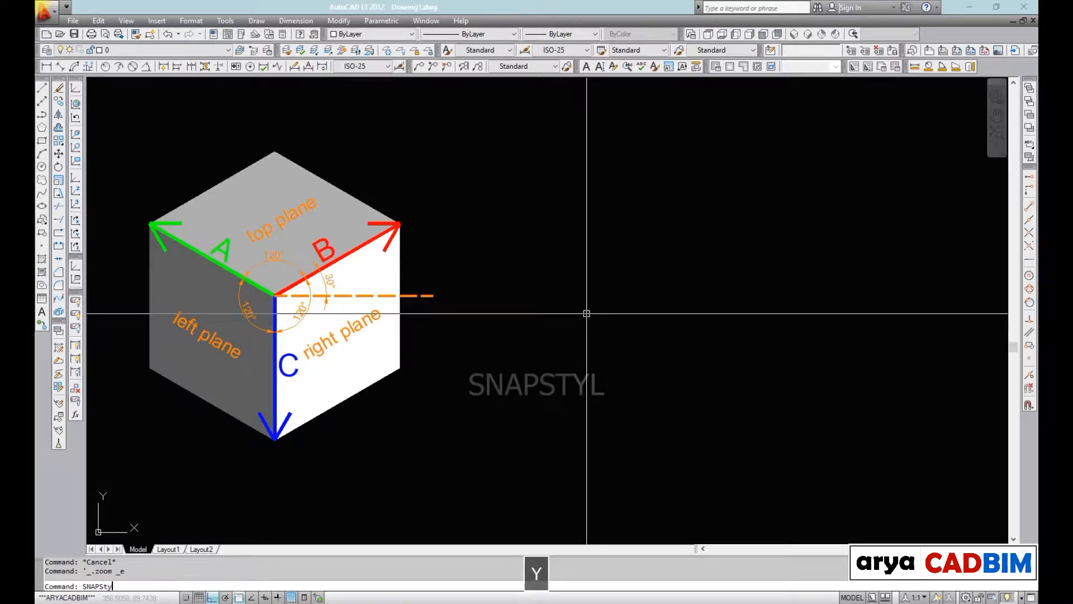
key("Return")
type("1")
key("Return")
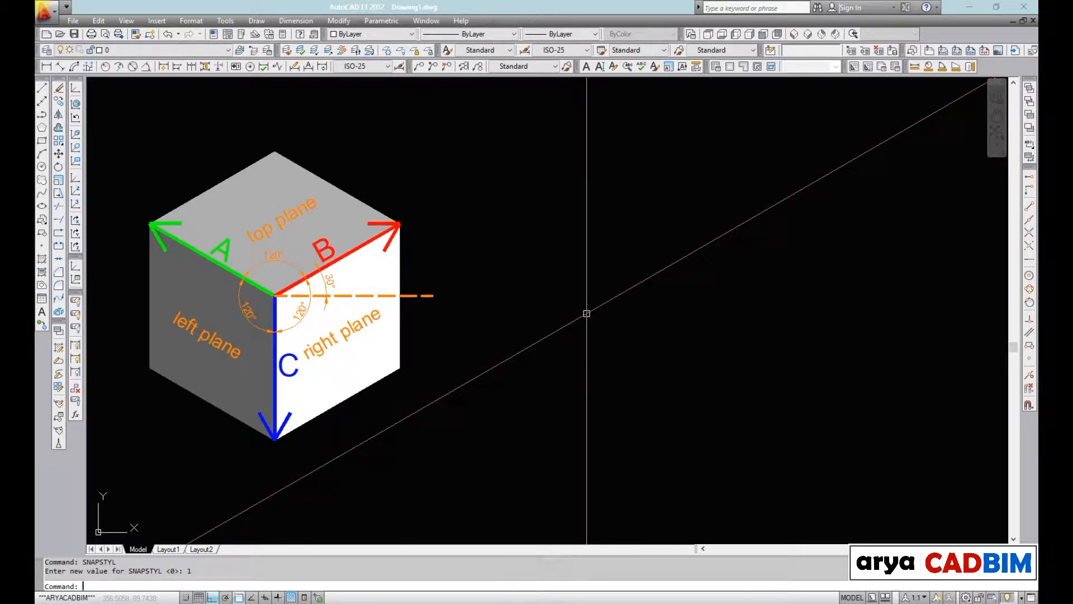
type("u")
key("space")
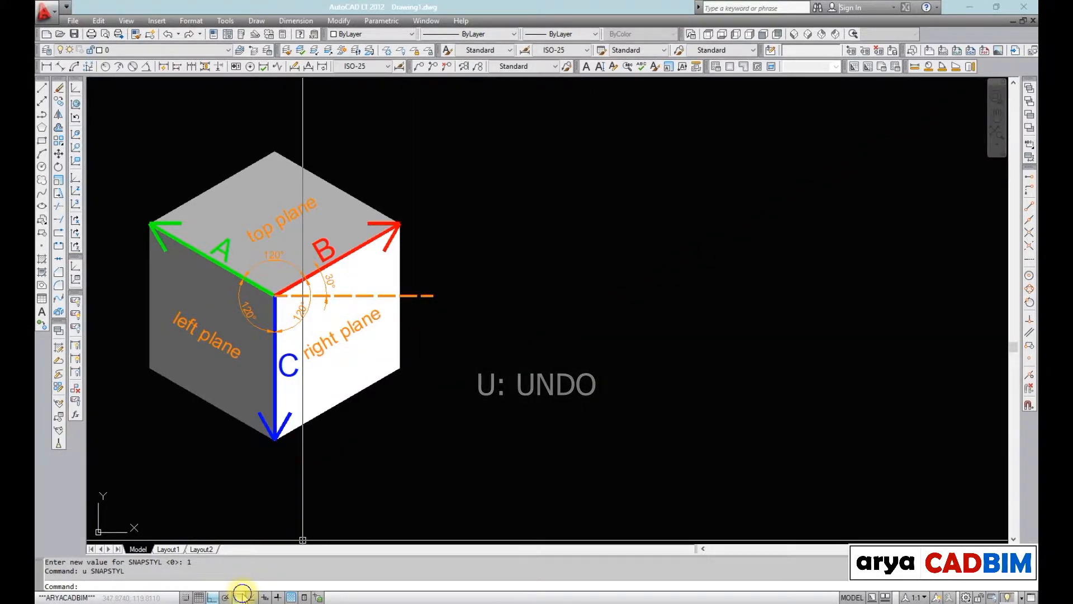
- Set the grid snap type to Isometric snap in the Drafting Settings
right_click(240, 596)
left_click(272, 571)
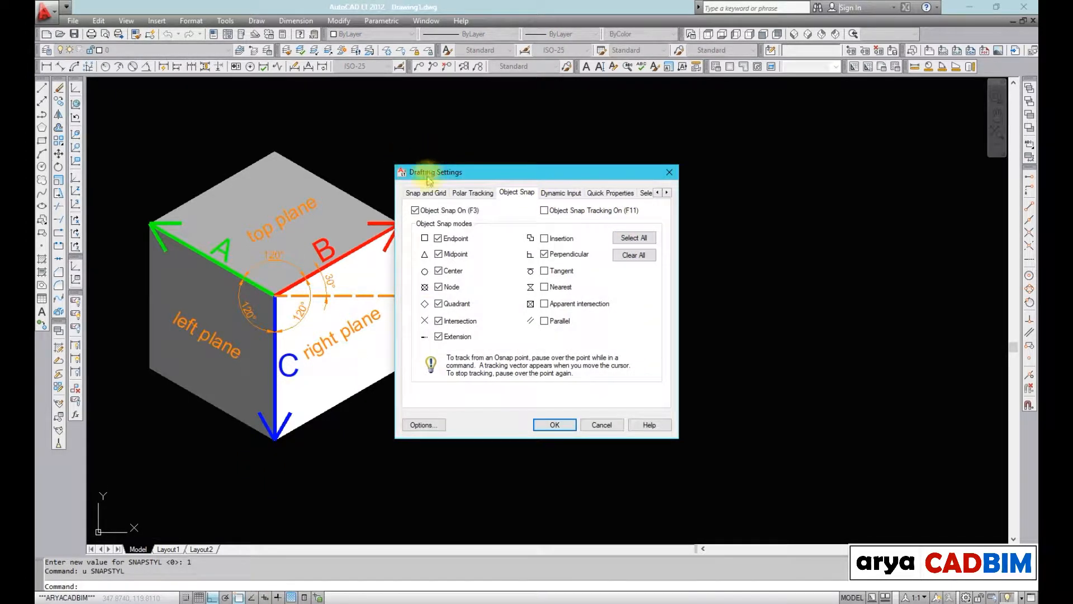
left_click(426, 194)
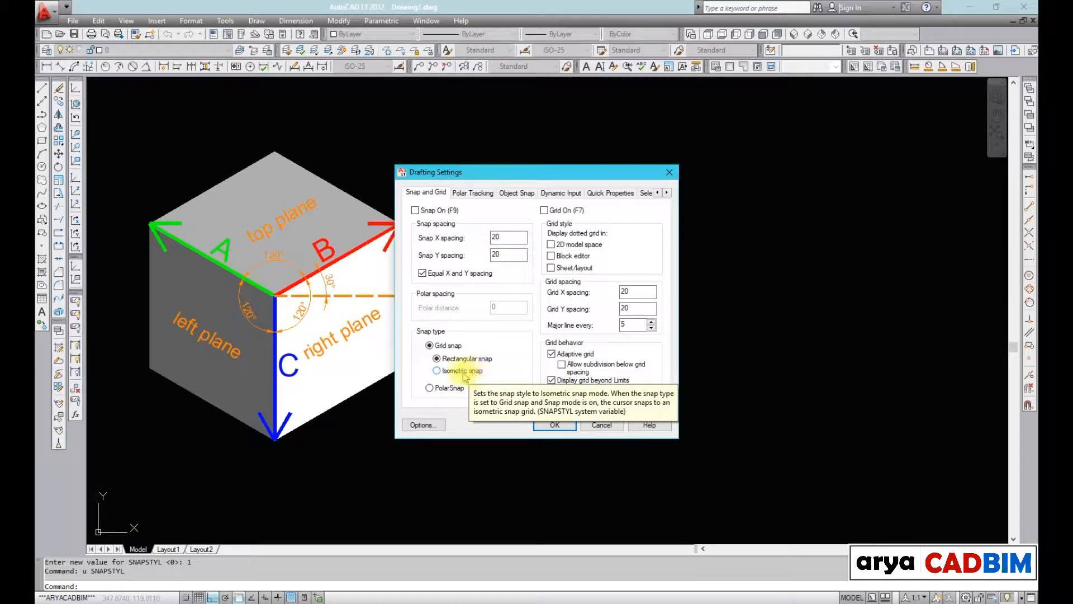
left_click(463, 372)
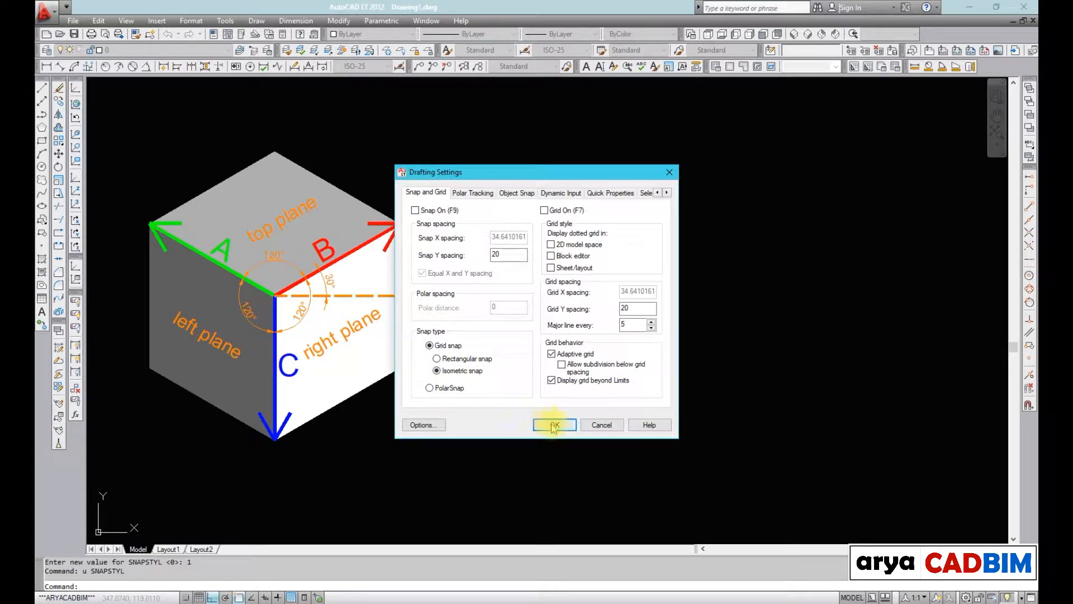
left_click(554, 425)
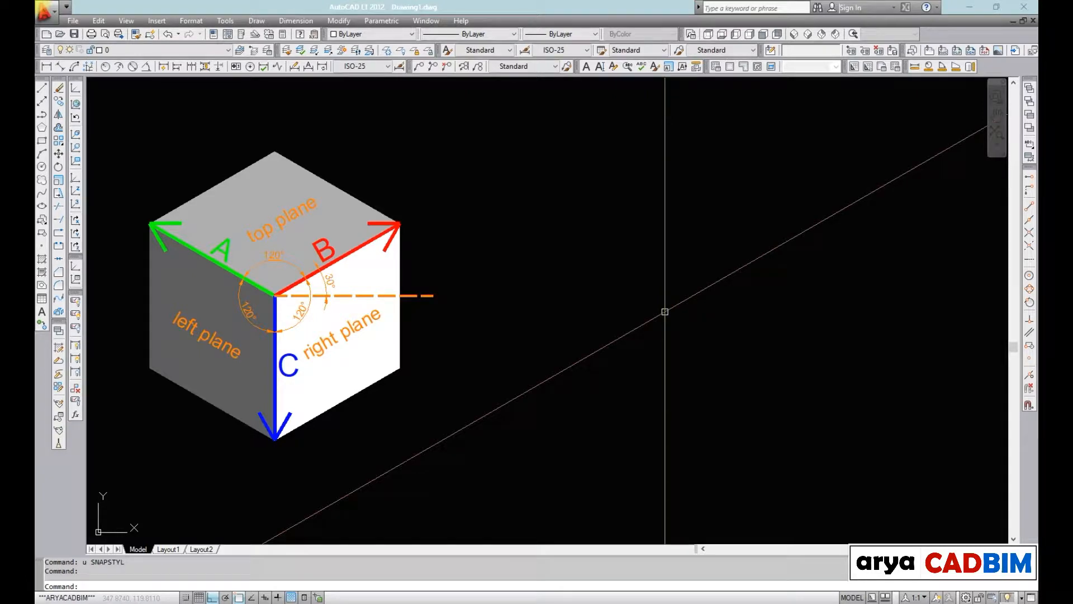
- Switch the isometric drawing plane to left and on to top
middle_click(665, 311)
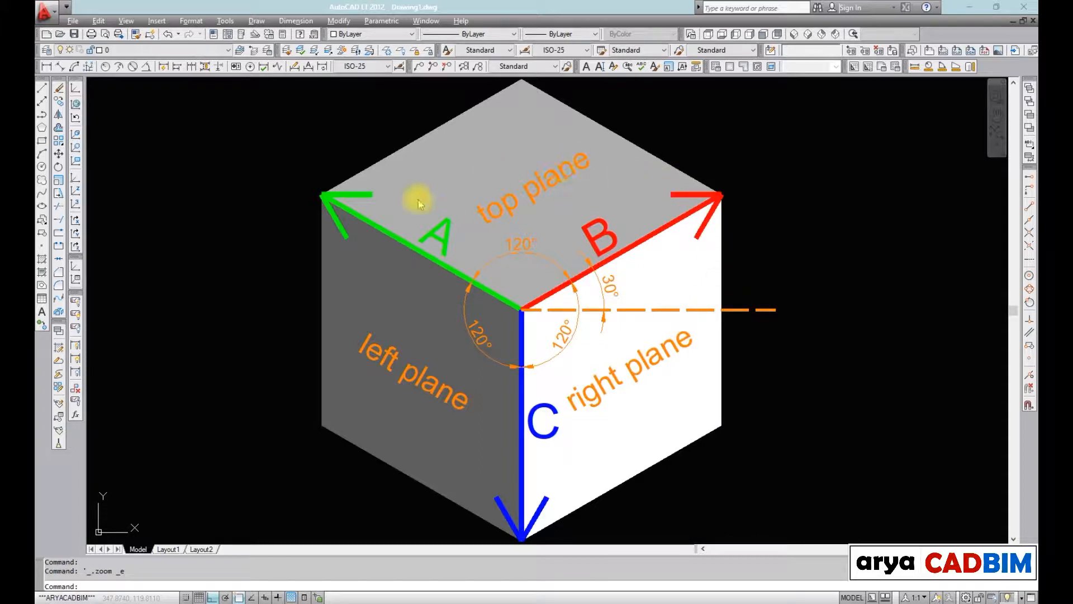
scroll(545, 337, "down", 2)
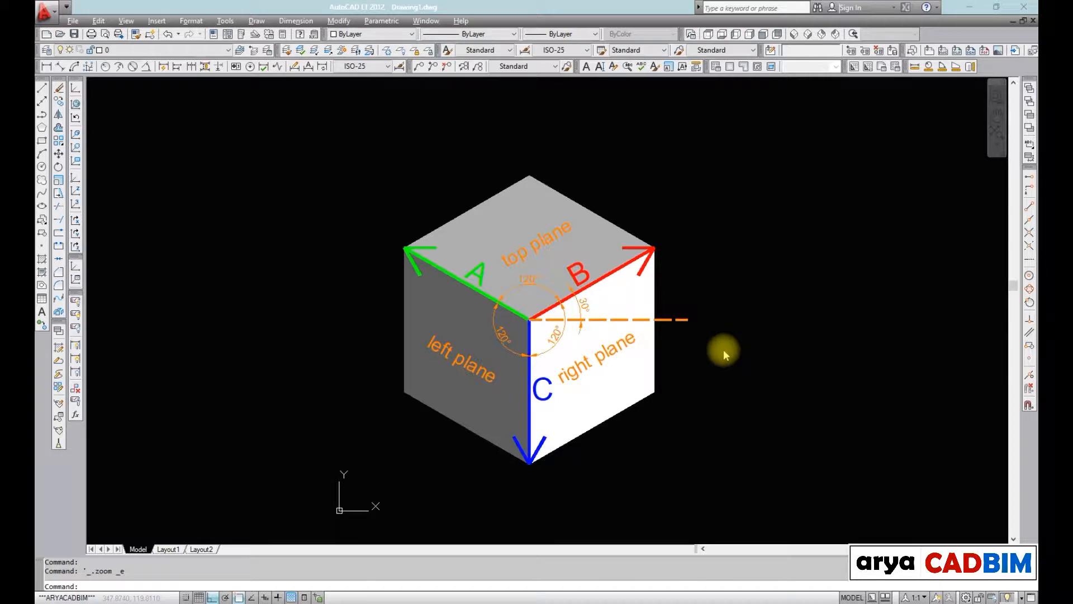
scroll(723, 350, "down", 1)
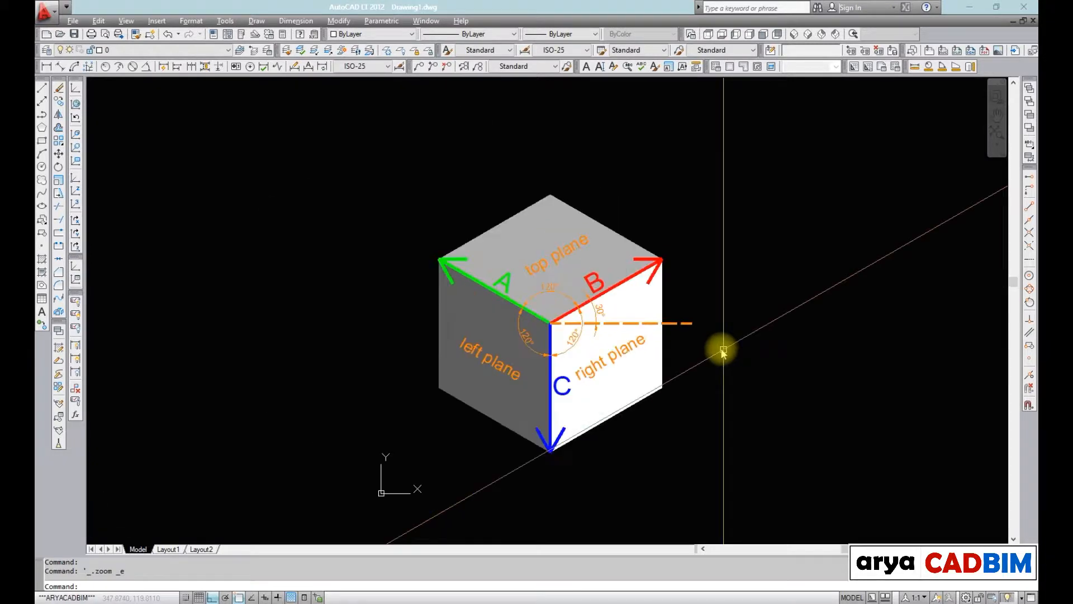
scroll(693, 352, "up", 2)
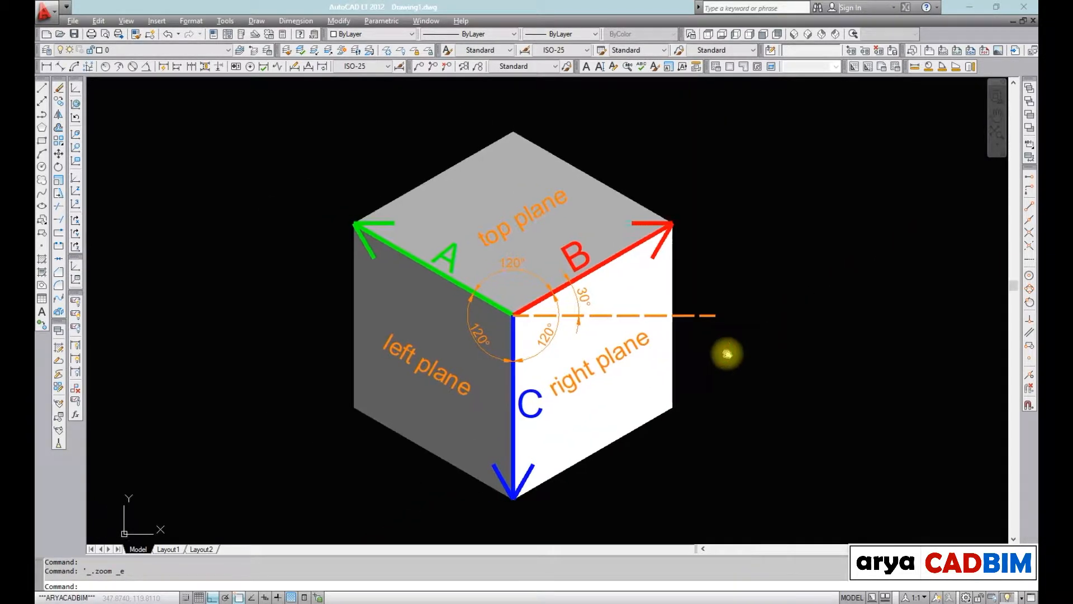
key("alt")
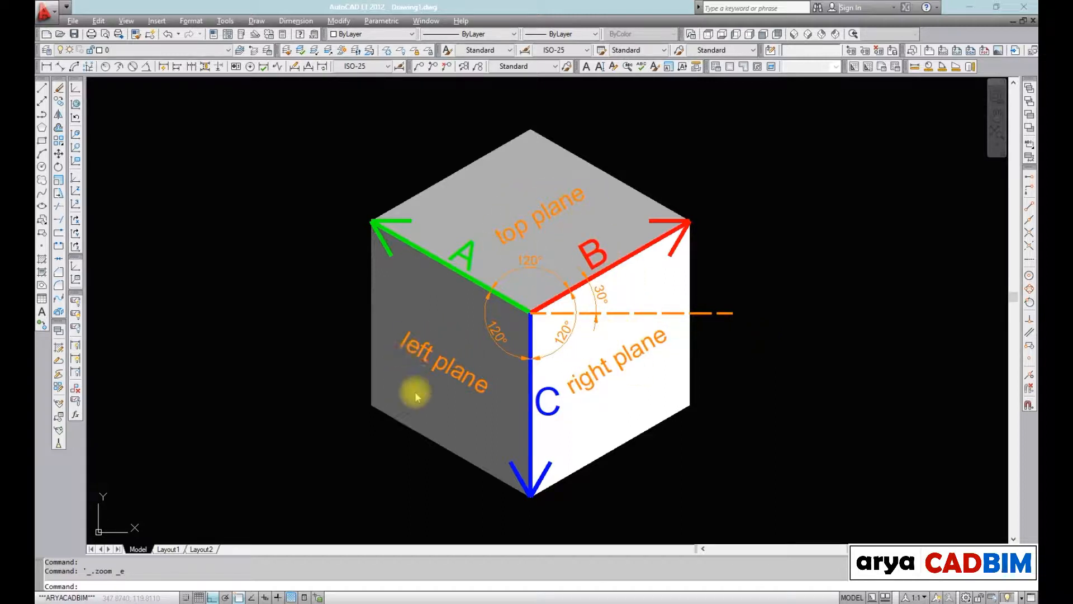
key("F5")
key("F5")
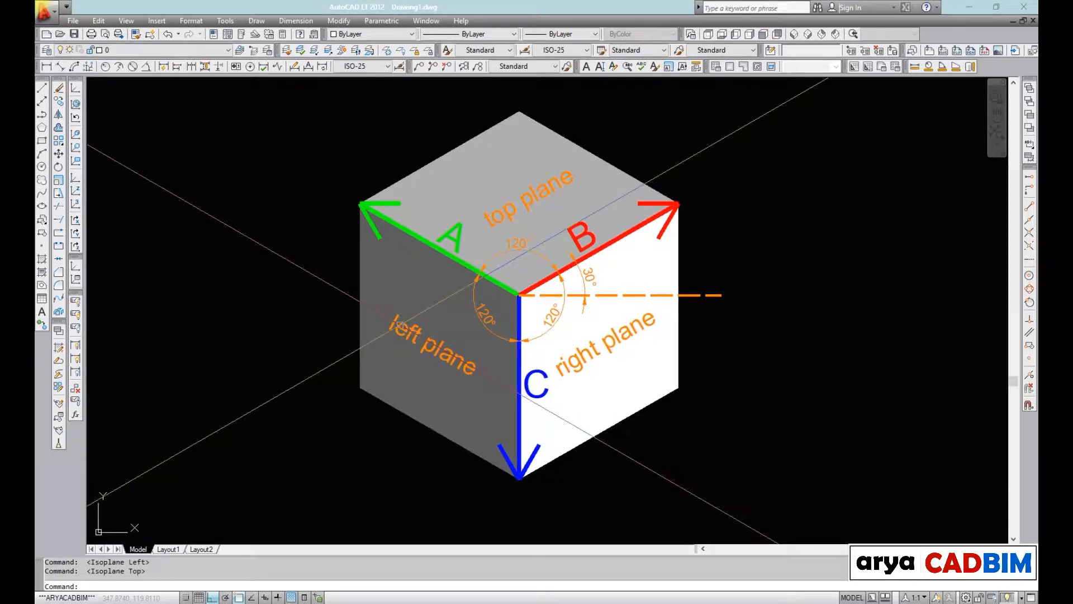
- Cycle the isometric plane repeatedly through right, left and top, ending on the top plane
mouse_move(738, 315)
middle_mouse_down()
mouse_move(647, 307)
mouse_move(556, 319)
middle_mouse_up()
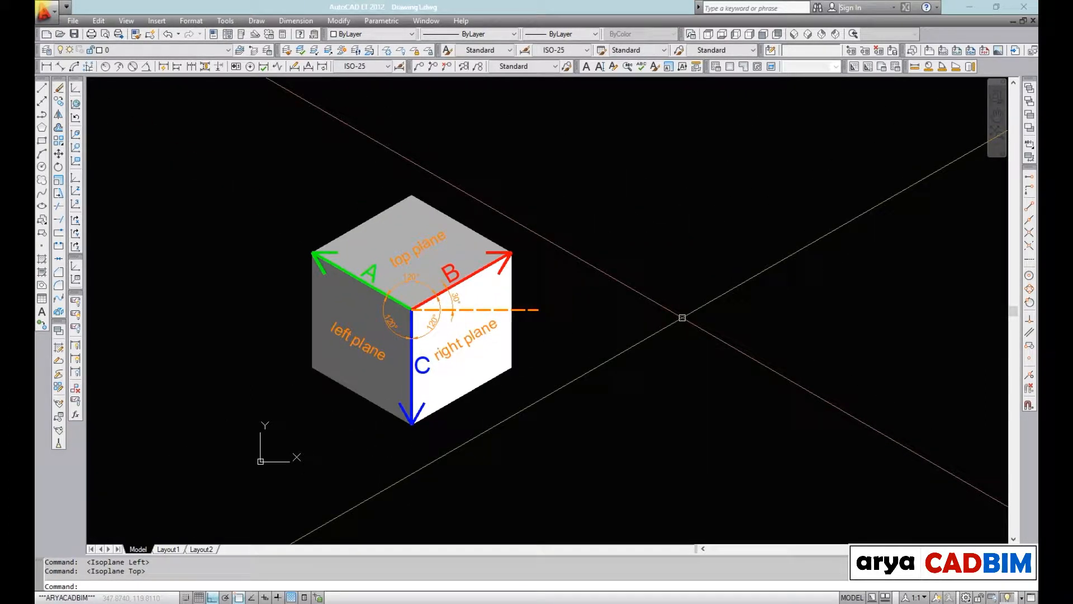
key("F5")
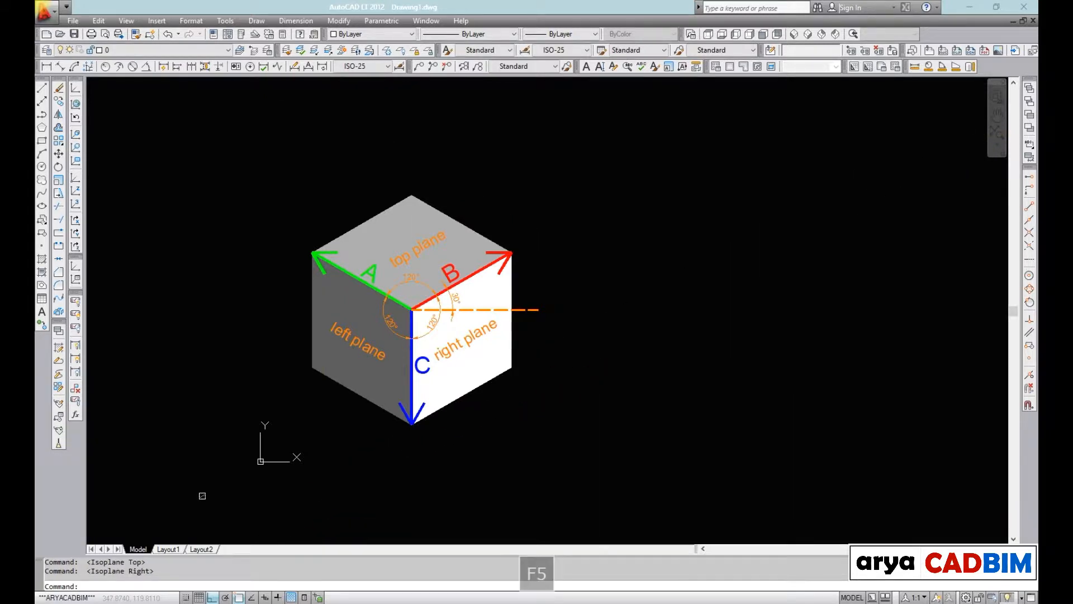
key("F5")
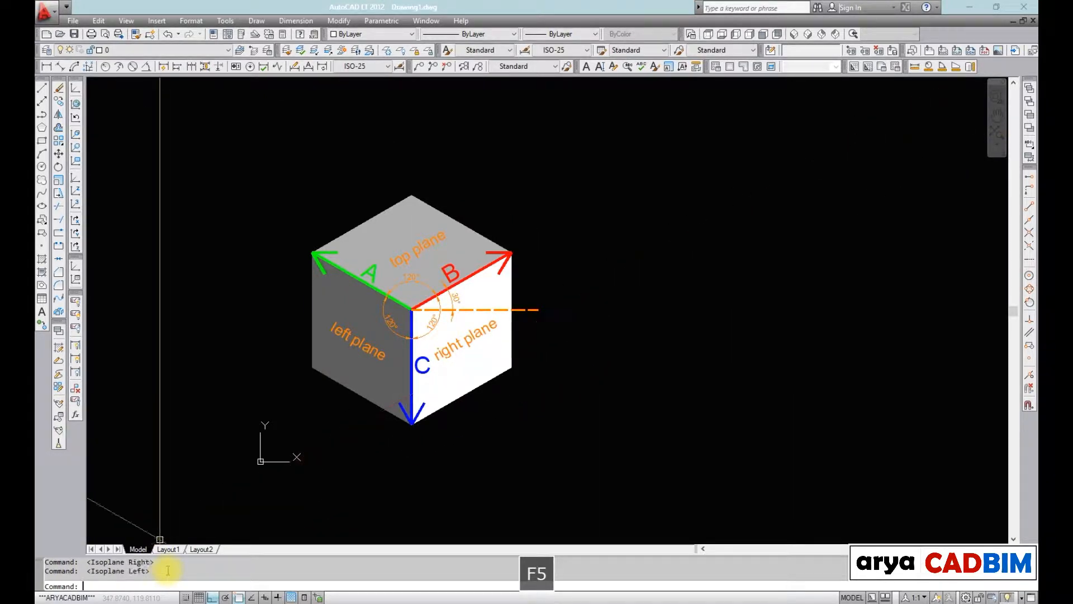
key("F5")
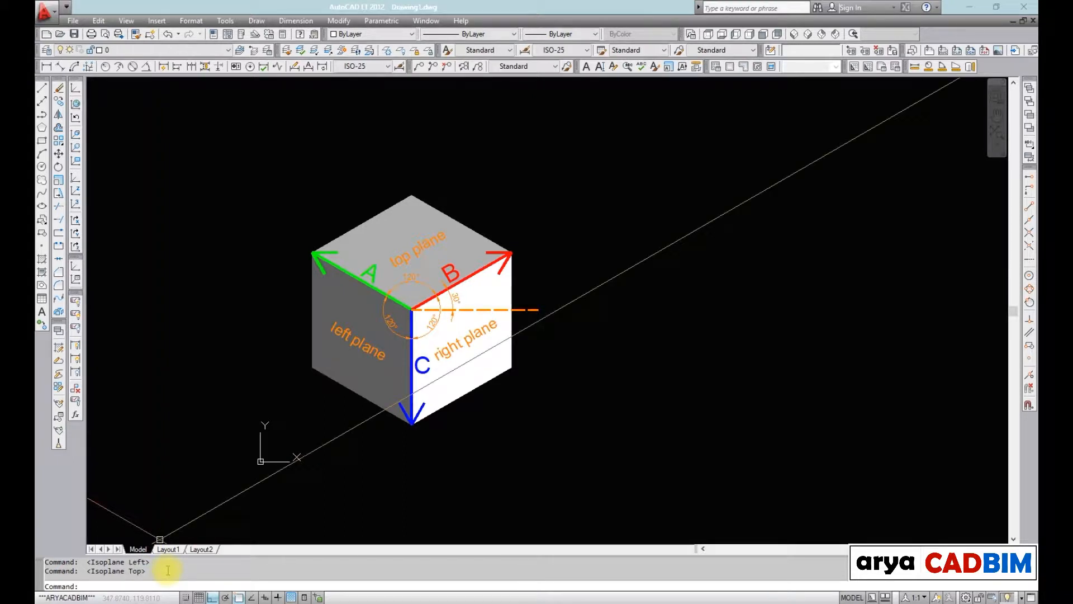
key("ctrl+e")
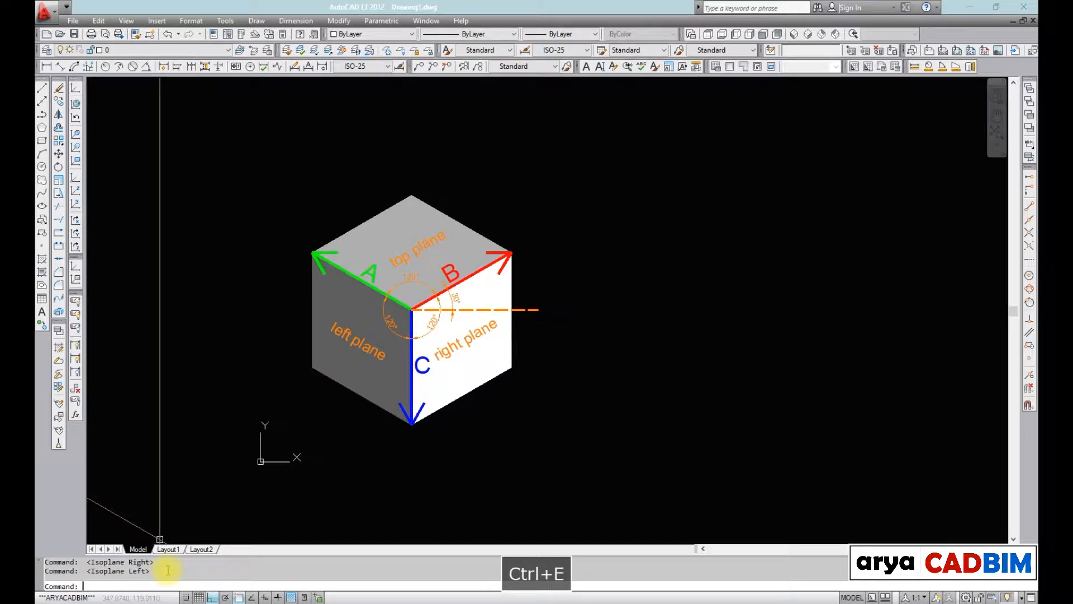
key("ctrl+e")
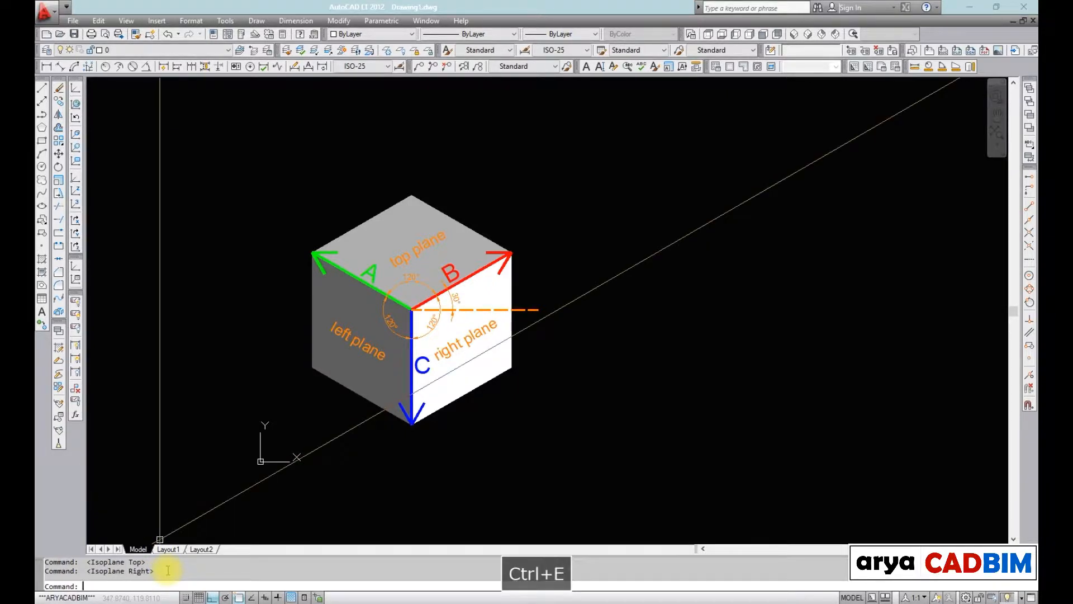
key("ctrl+e")
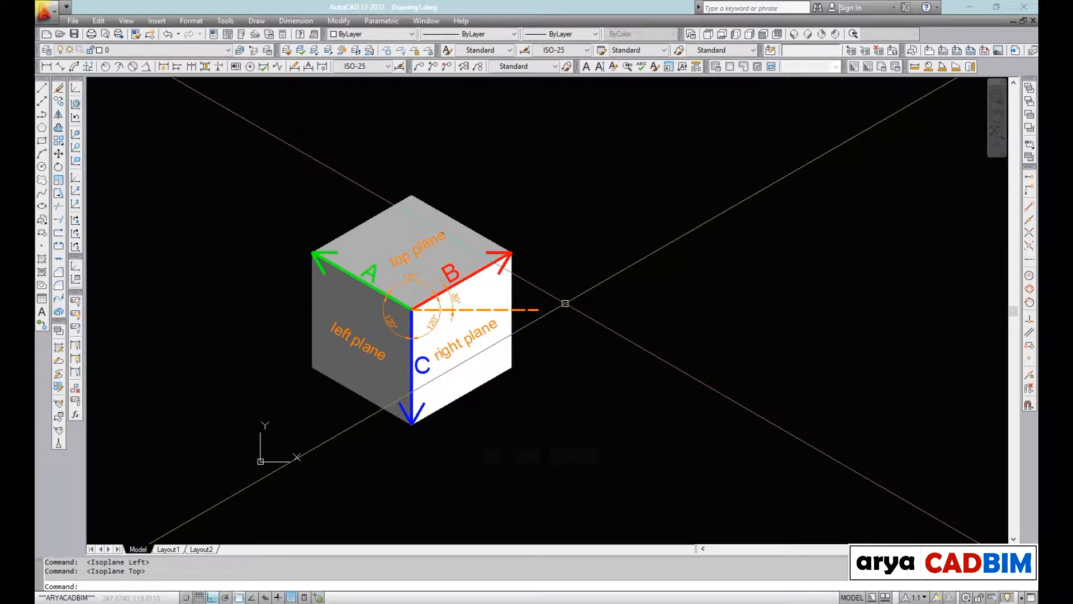
- Set the isometric drawing plane to Top with the ISOPLANE command
type("SOPLAn")
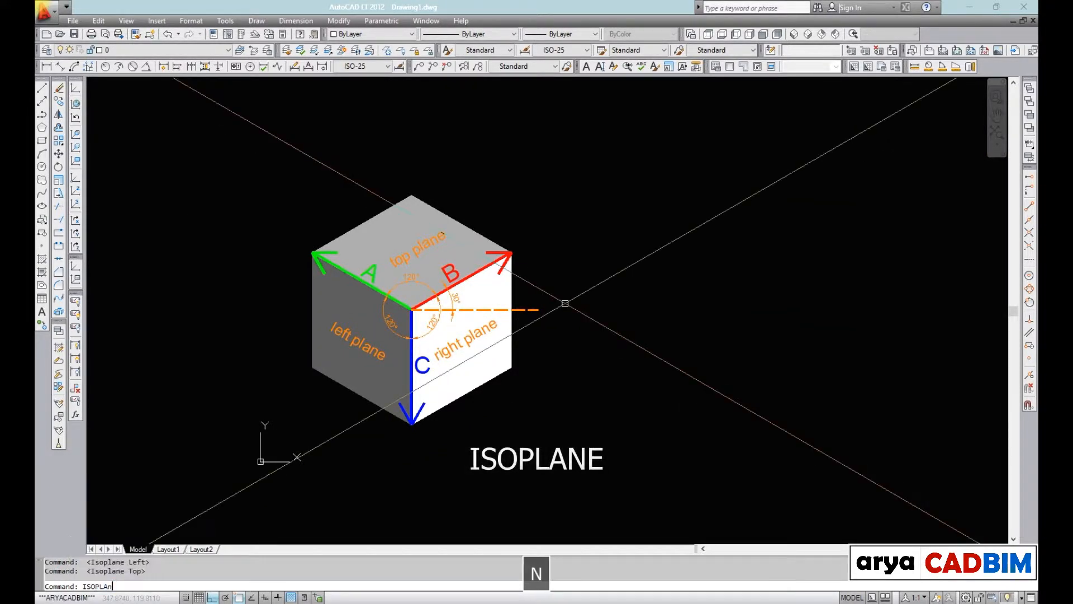
key("Return")
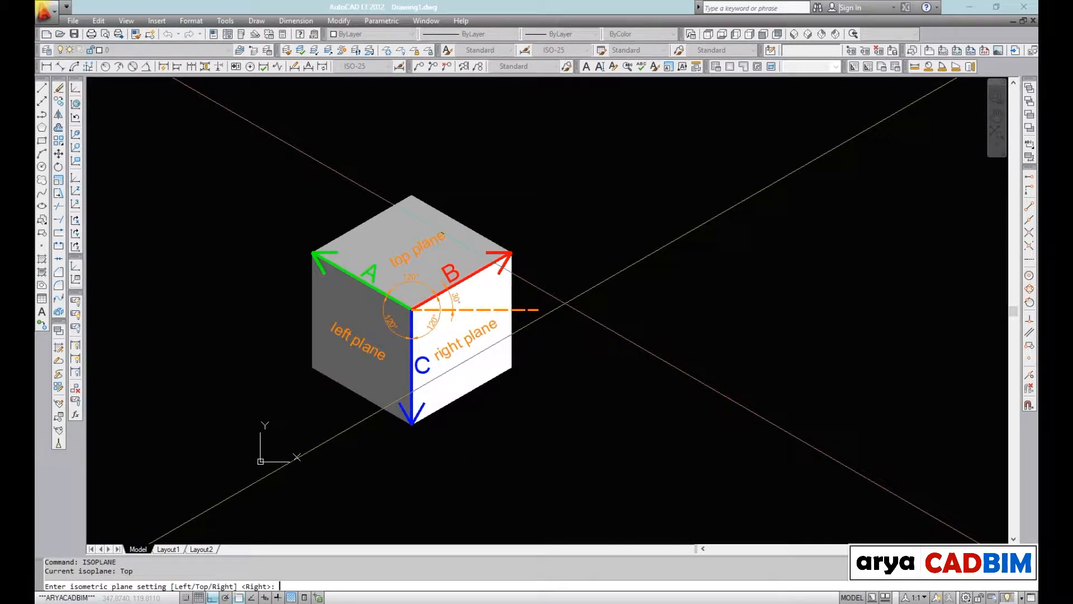
type("t")
key("Return")
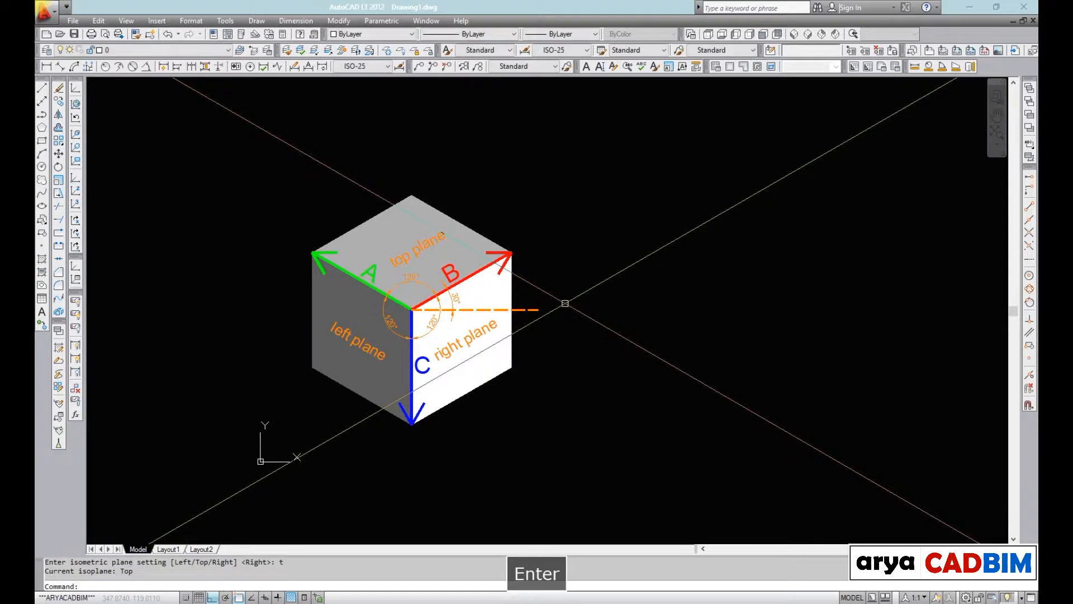
- Repeat the ISOPLANE command to set the plane to Left and then accept the default Top plane
key("Return")
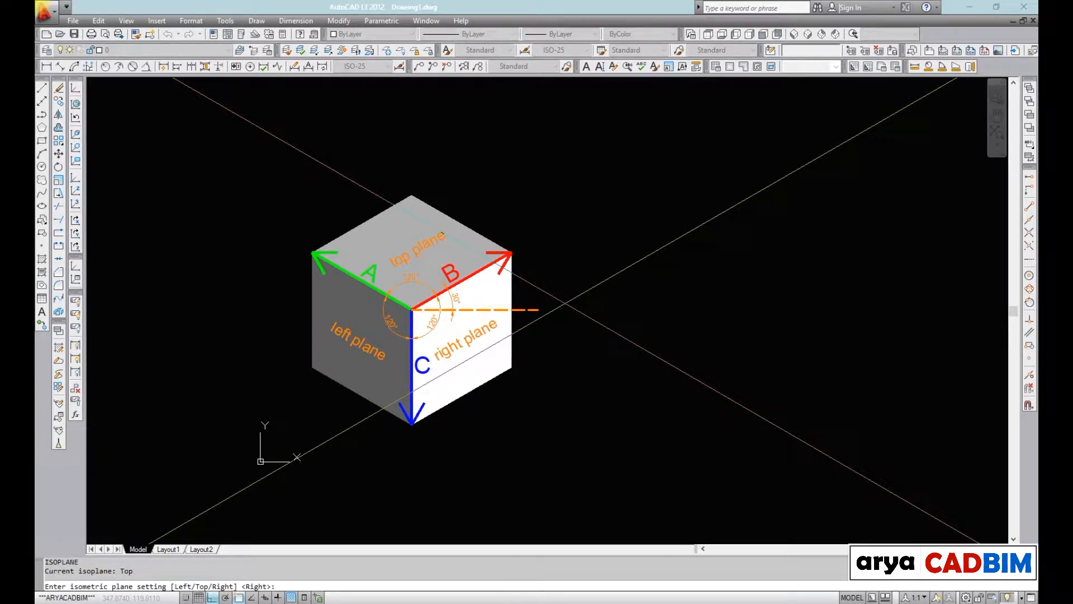
type("l")
key("Return")
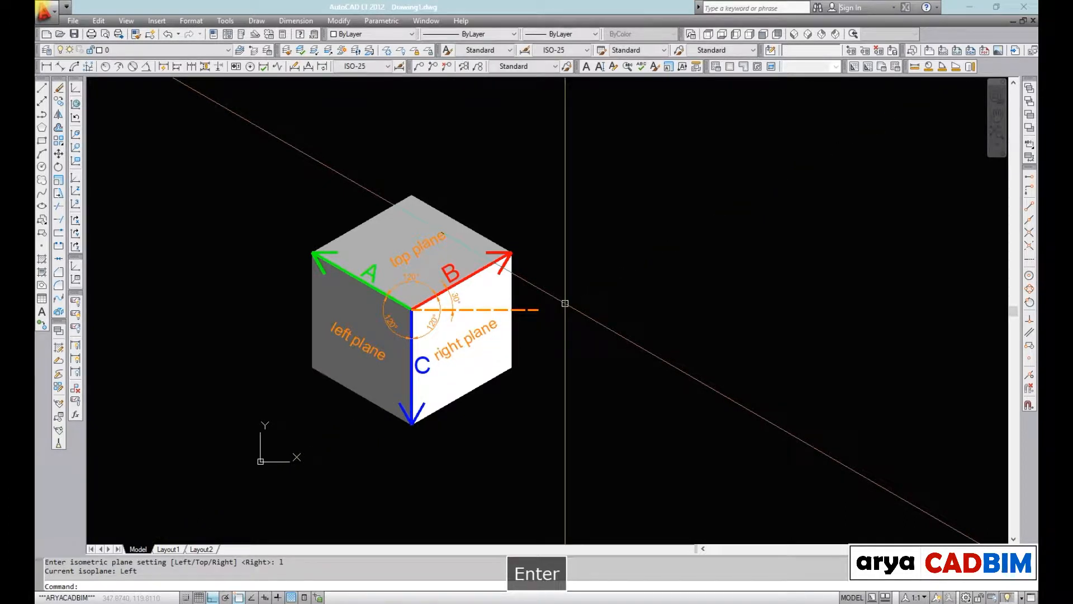
key("Return")
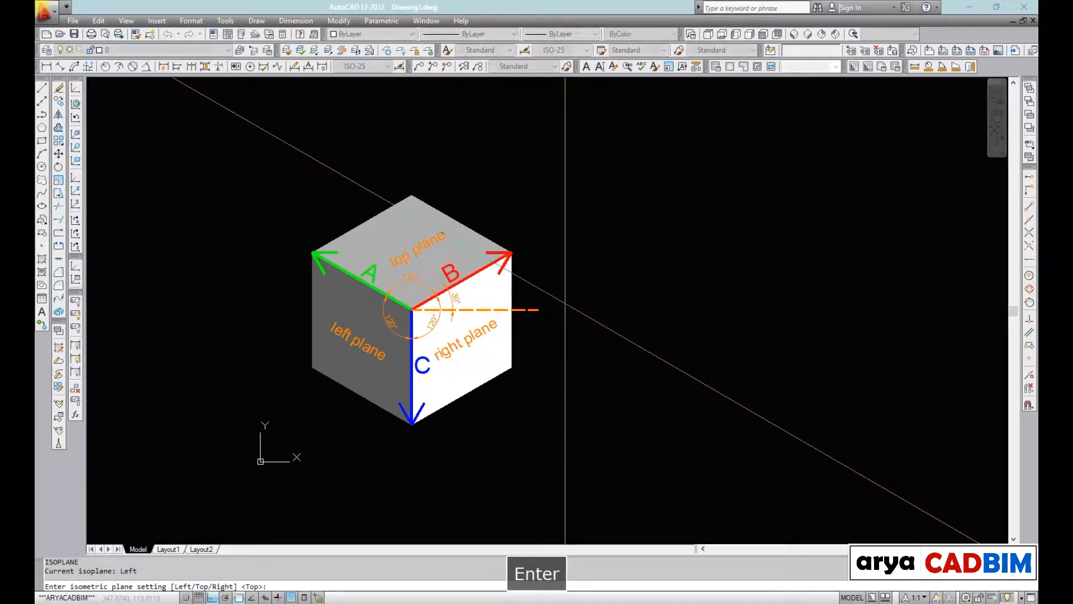
key("Return")
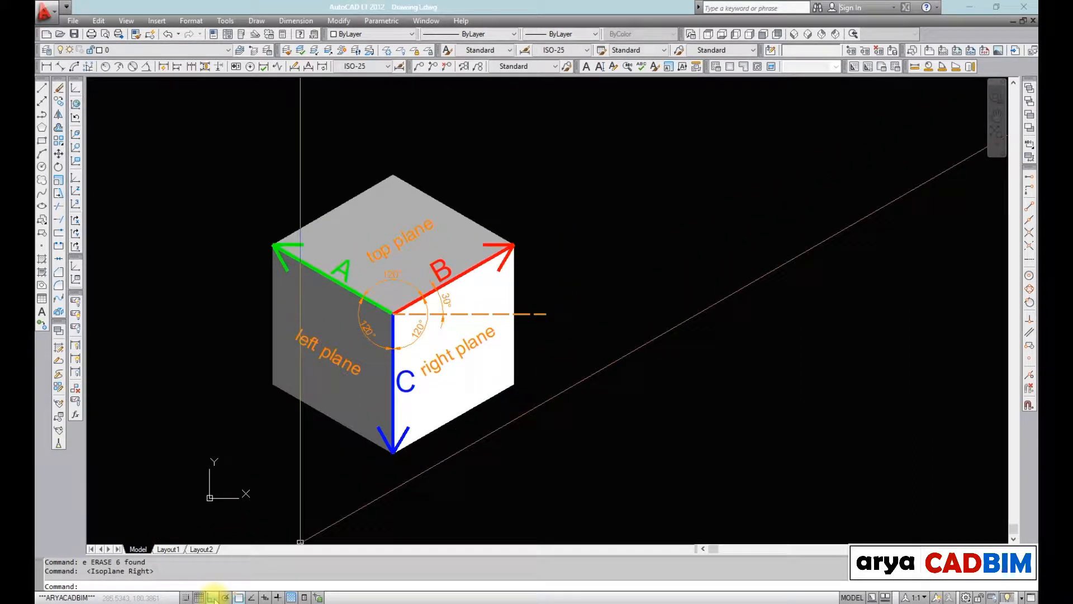
- With Ortho on, draw connected vertical and 30° lines beside and below the cube on the right isometric plane
left_click(213, 597)
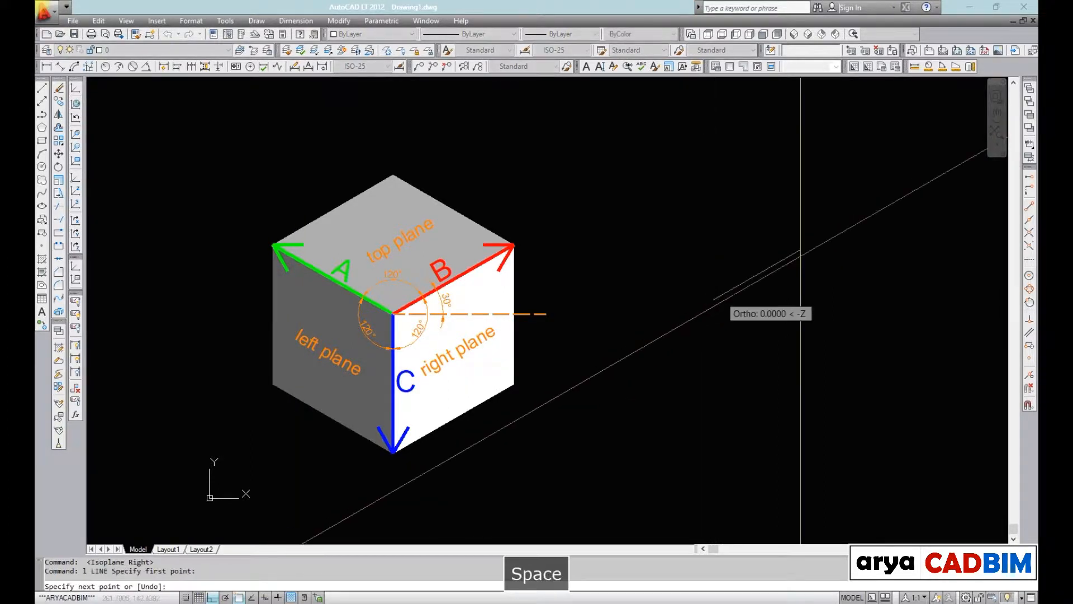
left_click(710, 301)
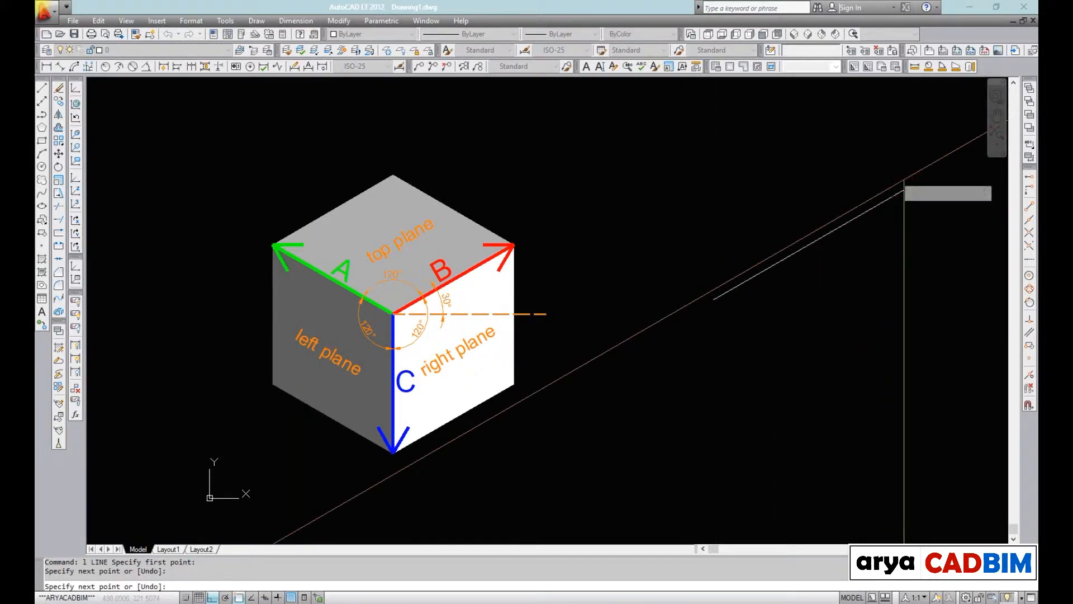
left_click(710, 111)
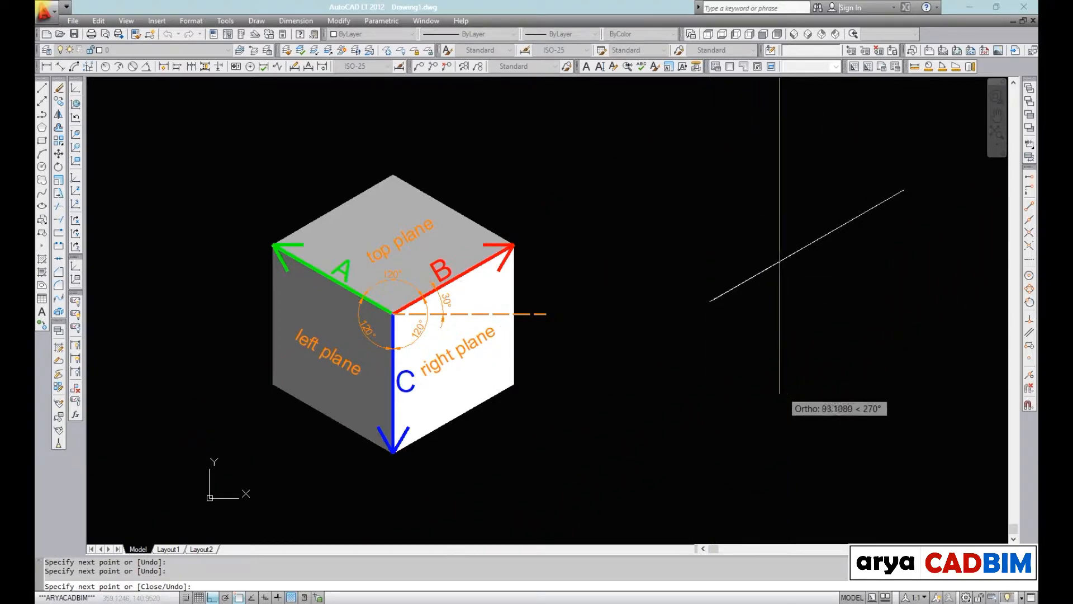
left_click(827, 419)
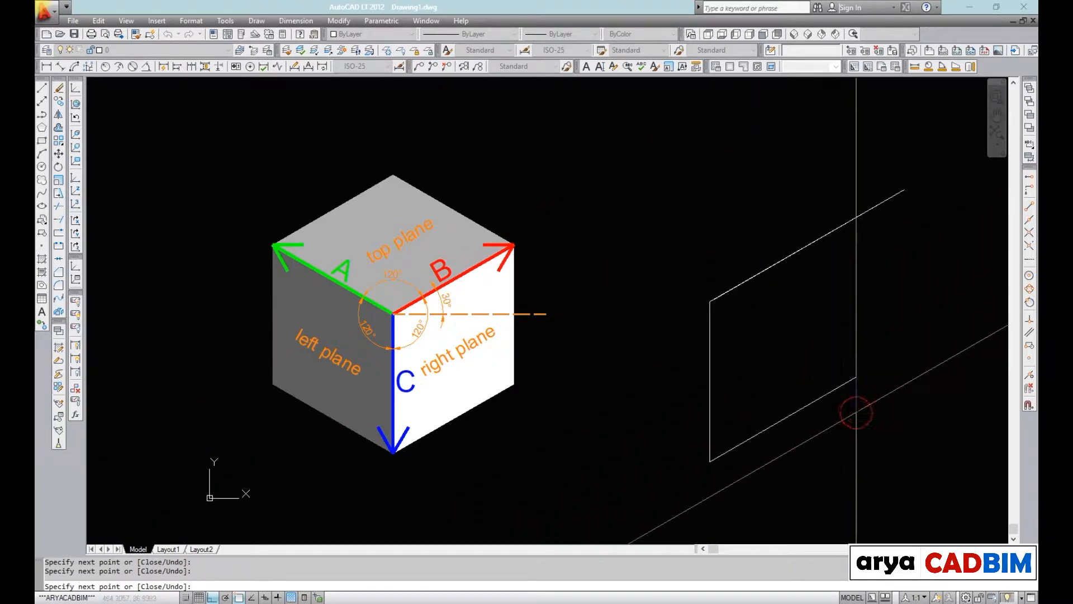
left_click(560, 493)
left_click(613, 346)
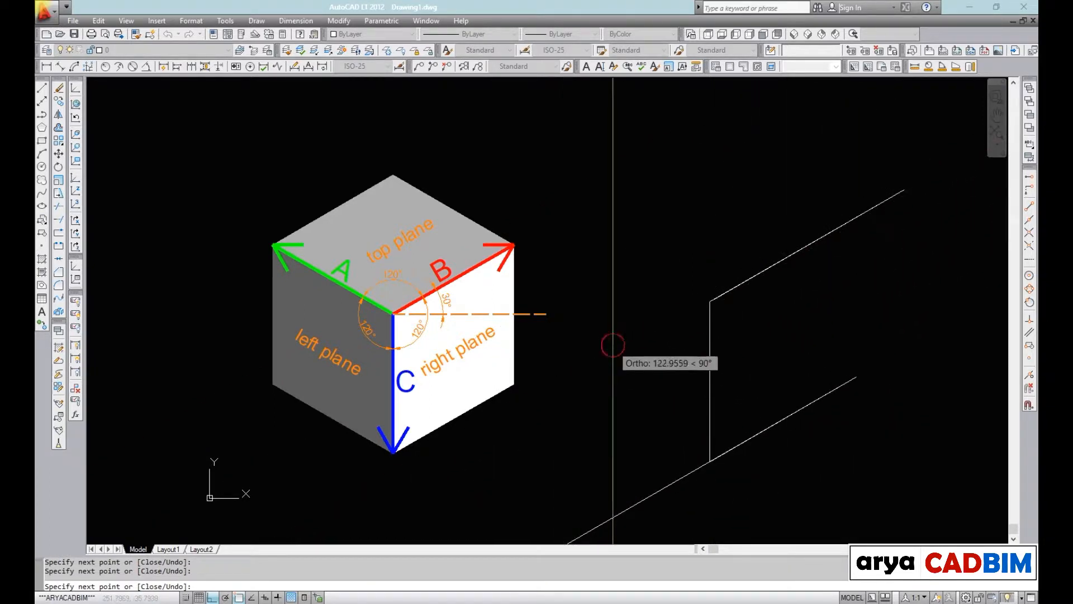
scroll(591, 411, "down", 1)
middle_click_drag(592, 413, 601, 300)
scroll(601, 300, "down", 4)
left_click(612, 473)
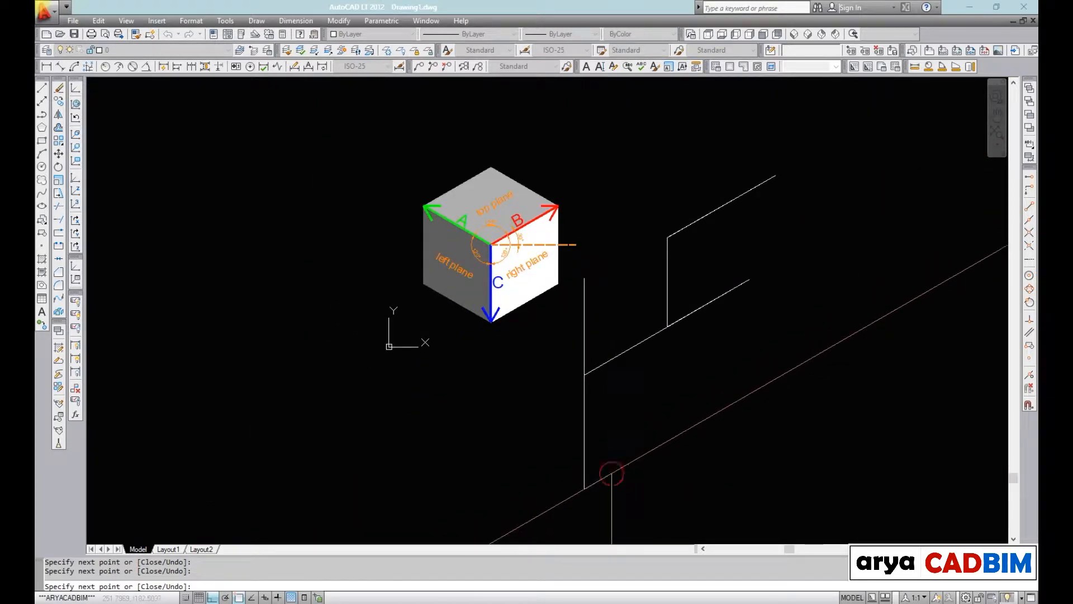
left_click(679, 450)
left_click(515, 504)
key("Escape")
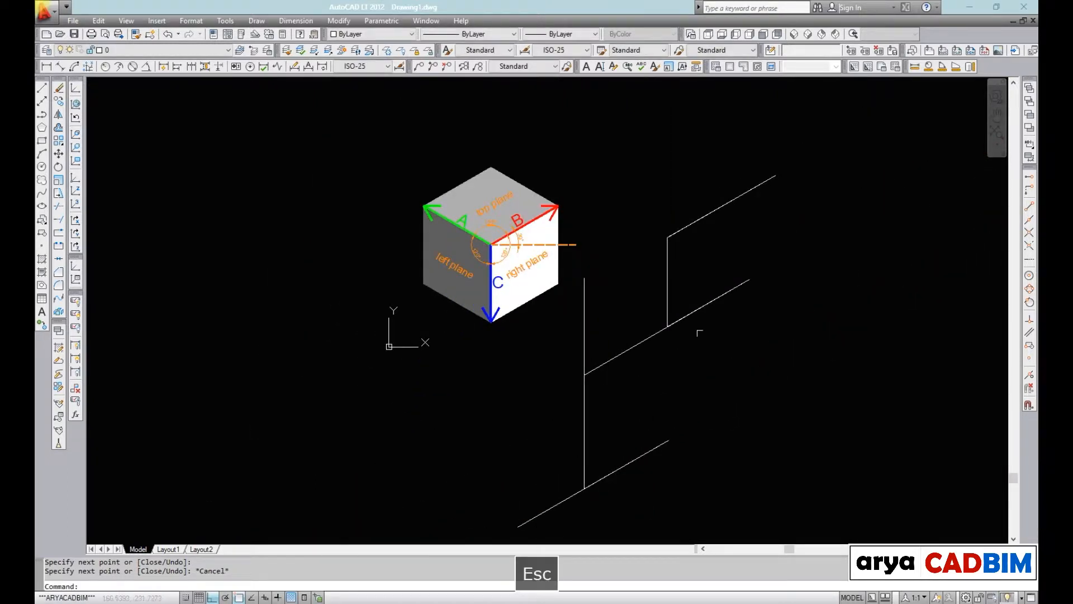
- Erase all the connected Ortho lines drawn beside and below the cube
left_click(736, 168)
left_click(661, 334)
type("e")
key("space")
left_click(675, 326)
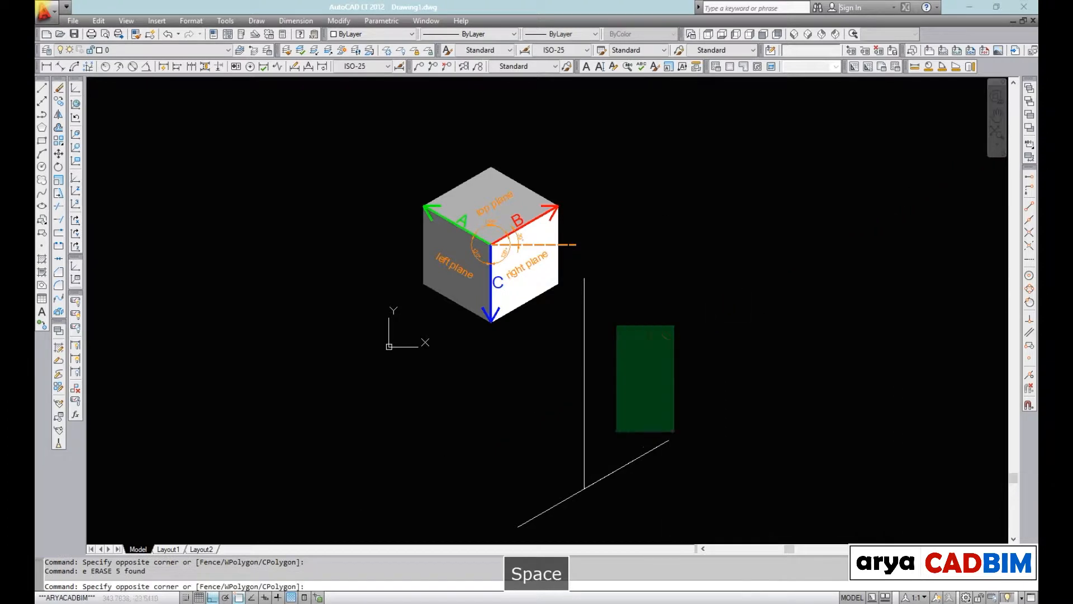
left_click(569, 496)
key("Delete")
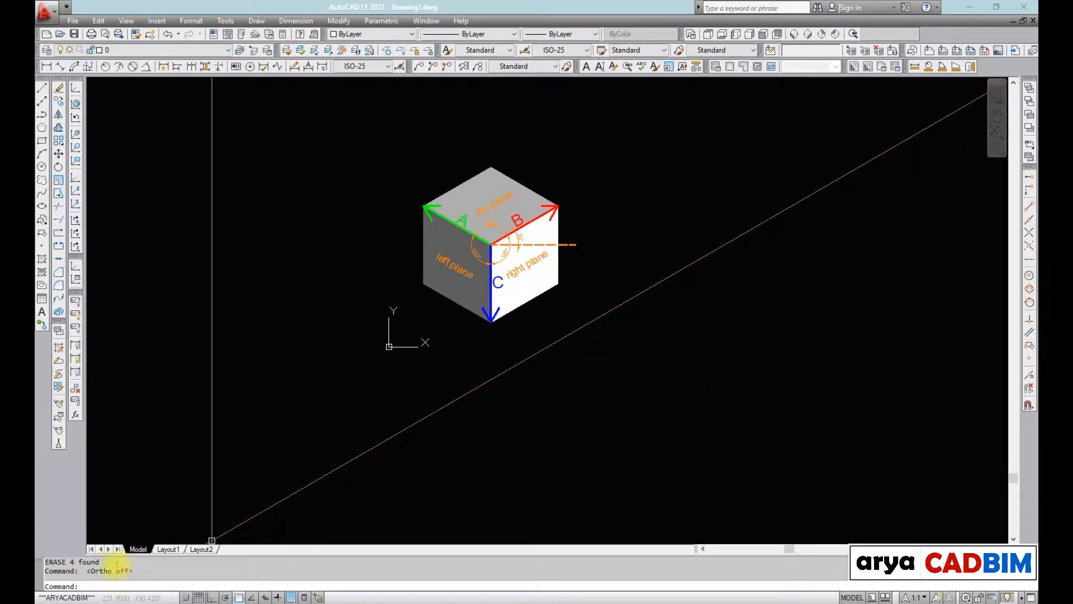
- With Ortho off, draw a chain of seven connected lines at arbitrary angles beside the cube
key("space")
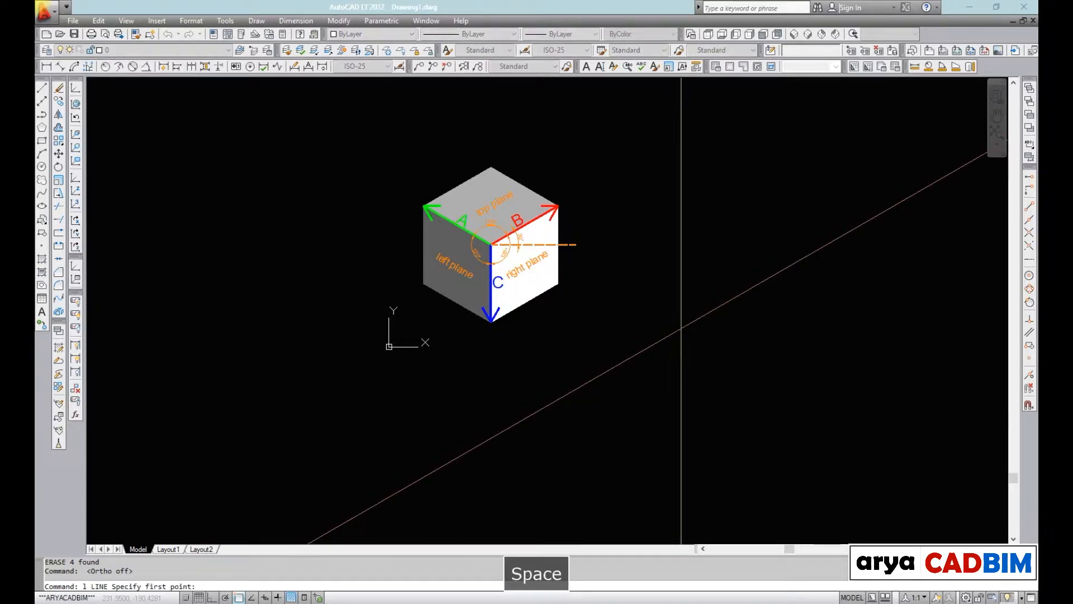
left_click(686, 357)
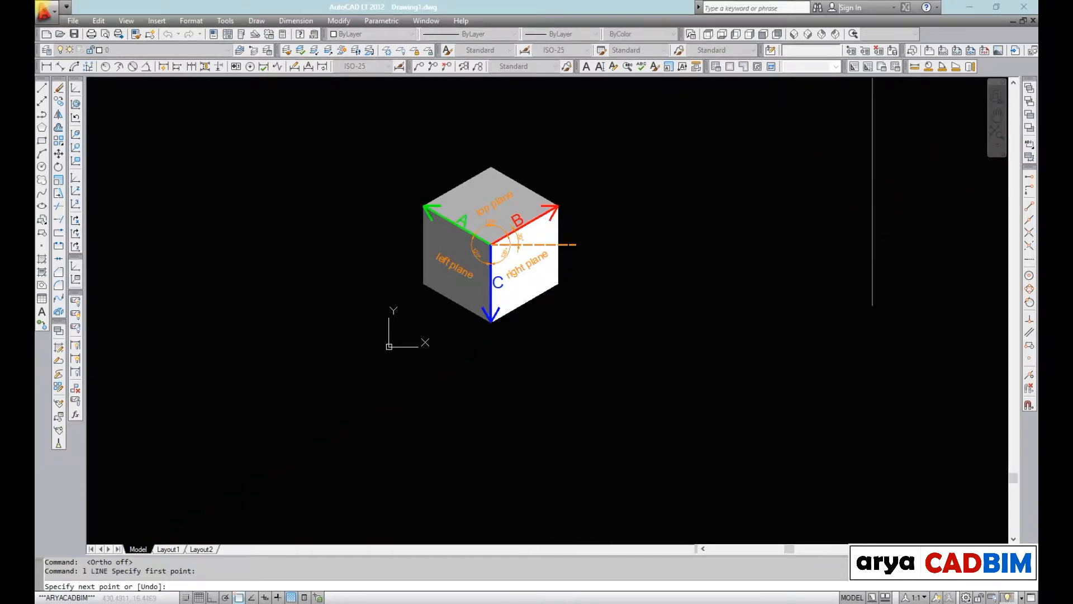
left_click(833, 247)
left_click(921, 346)
left_click(727, 433)
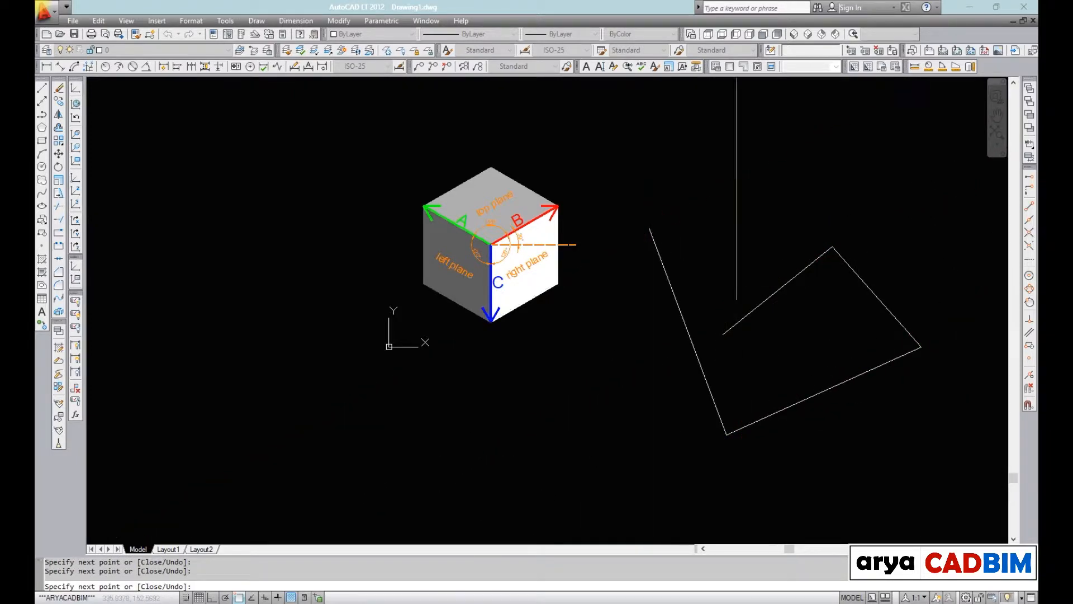
left_click(883, 429)
left_click(934, 214)
left_click(576, 374)
key("Escape")
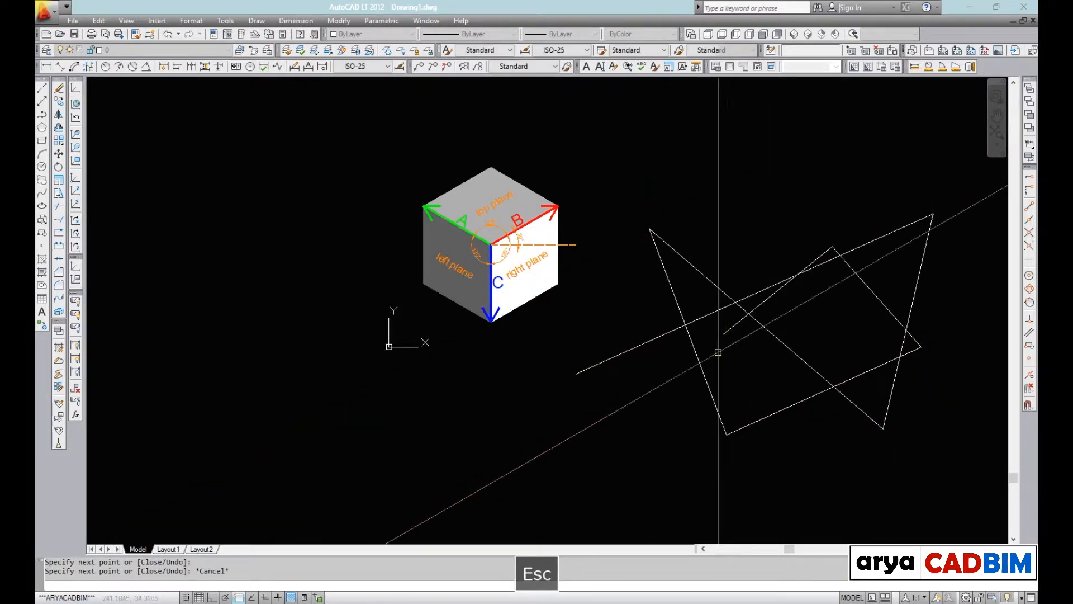
- Erase the whole chain of arbitrarily angled lines beside the cube
left_click(943, 176)
left_click(645, 450)
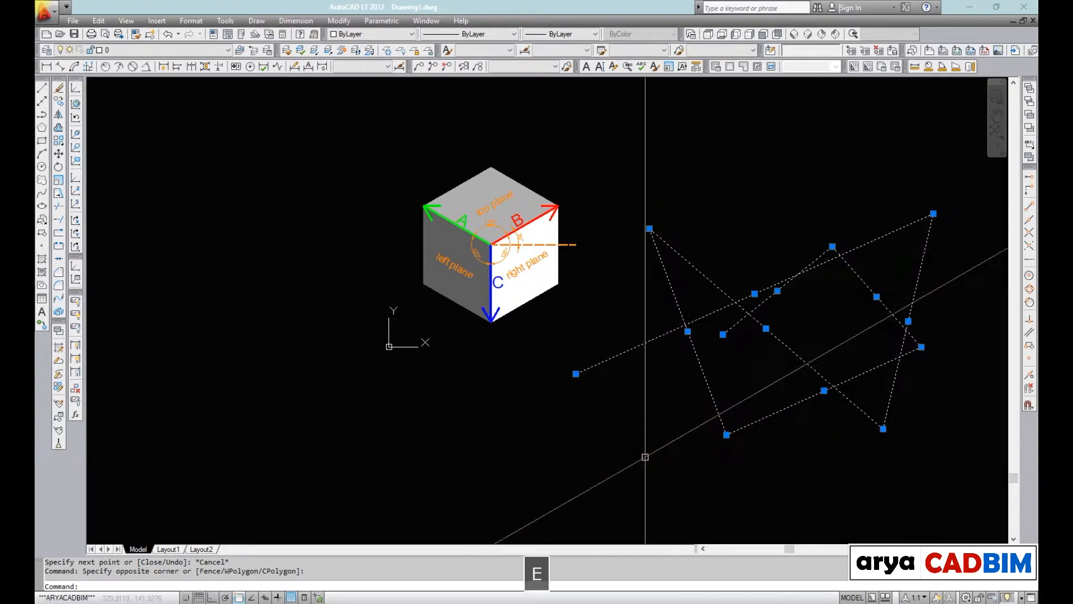
type("e")
key("space")
scroll(641, 379, "up", 3)
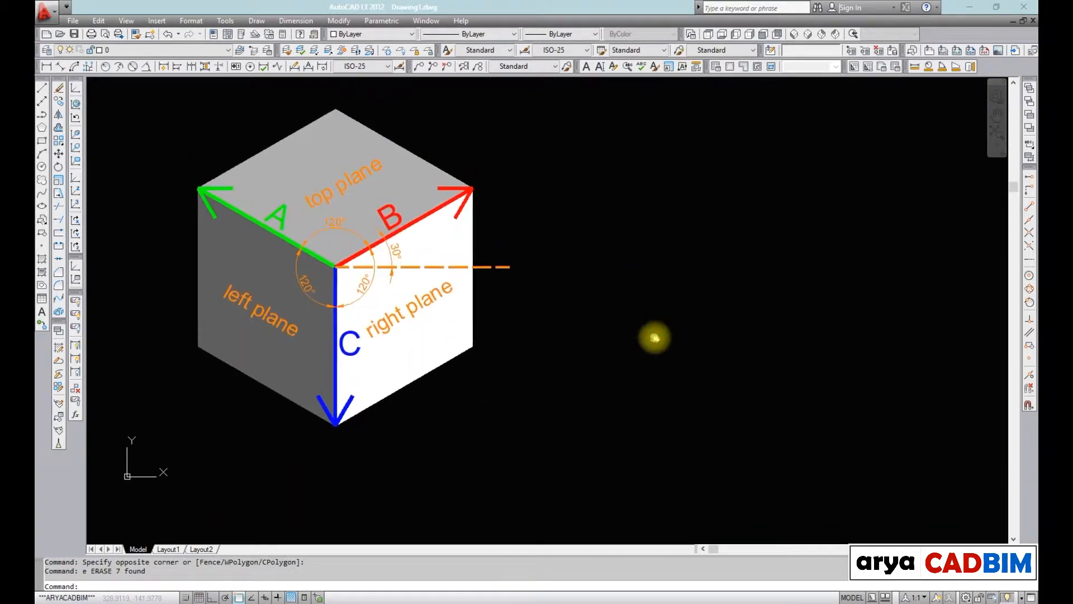
- Cycle the isometric plane to top and draw connected lines beside the cube with Ortho on
key("F5")
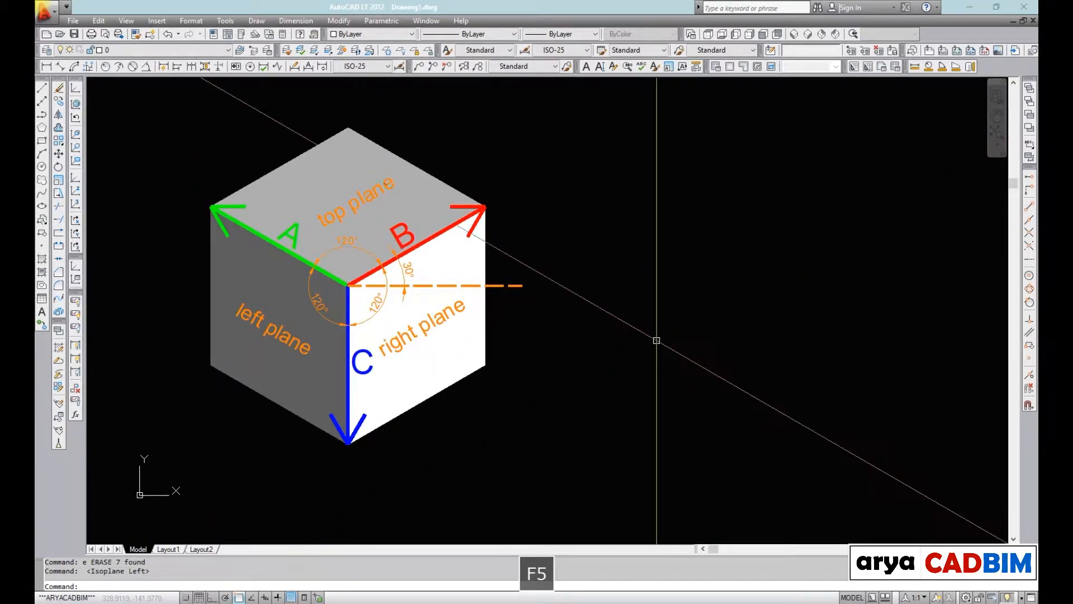
key("F5")
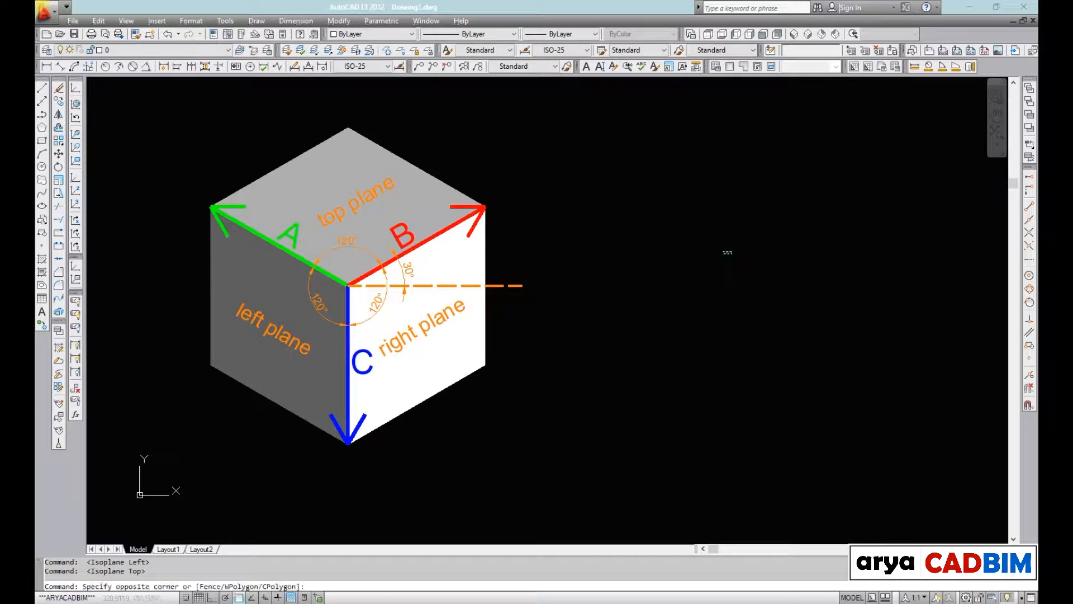
left_click(705, 275)
middle_click_drag(703, 281, 676, 319)
type("l")
key("space")
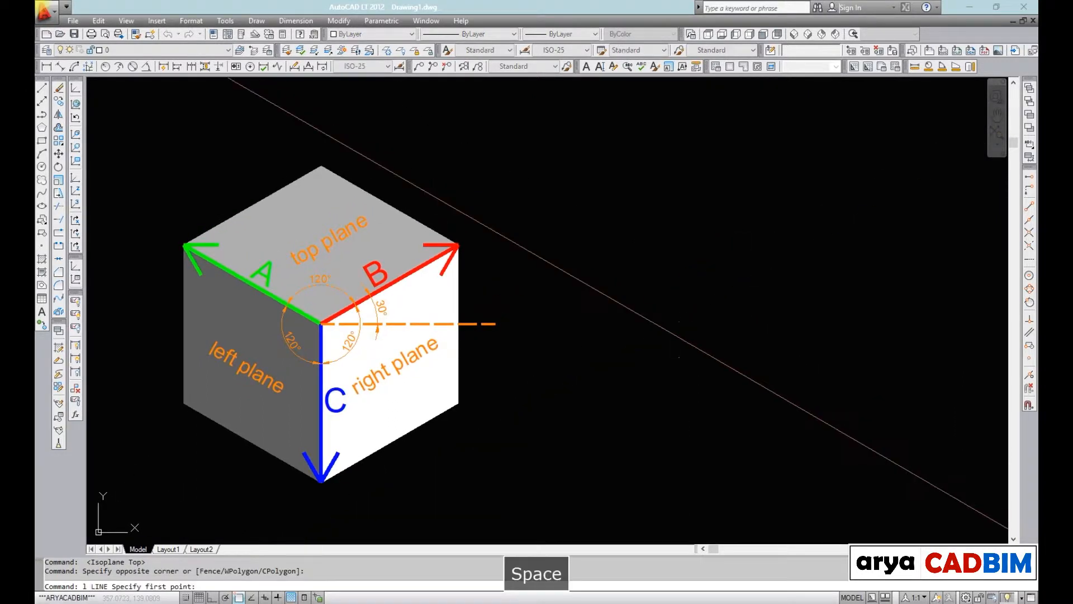
left_click(659, 338)
key("F8")
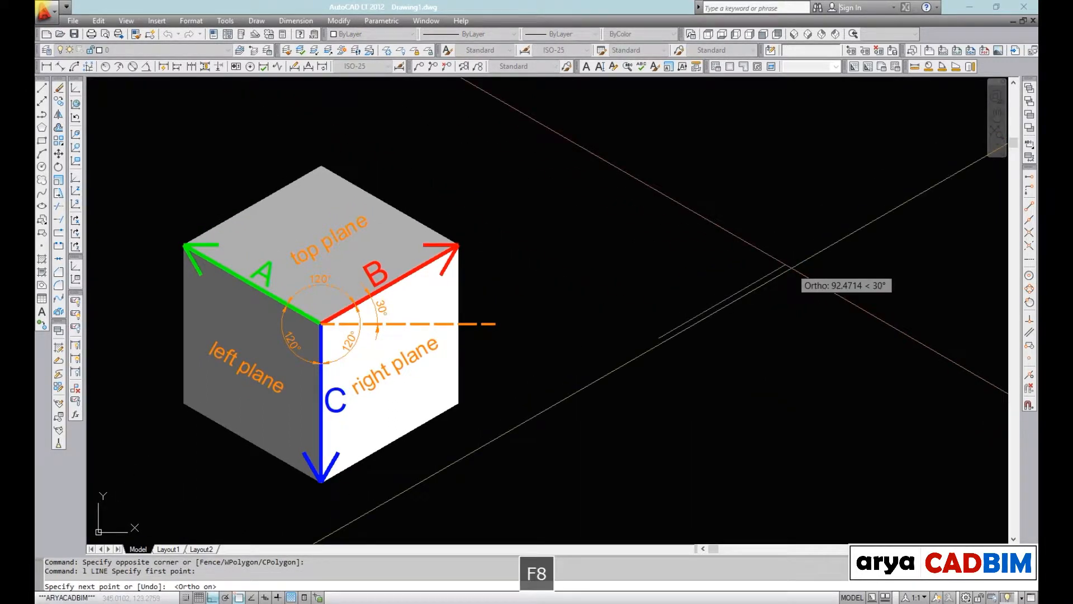
left_click(833, 242)
left_click(635, 147)
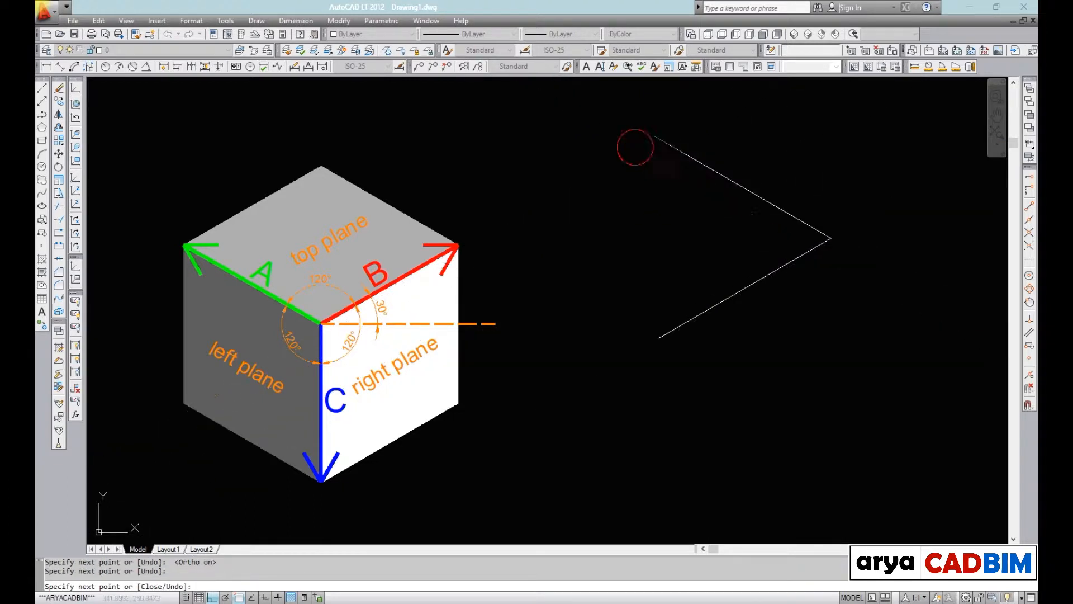
left_click(950, 318)
left_click(665, 468)
key("Escape")
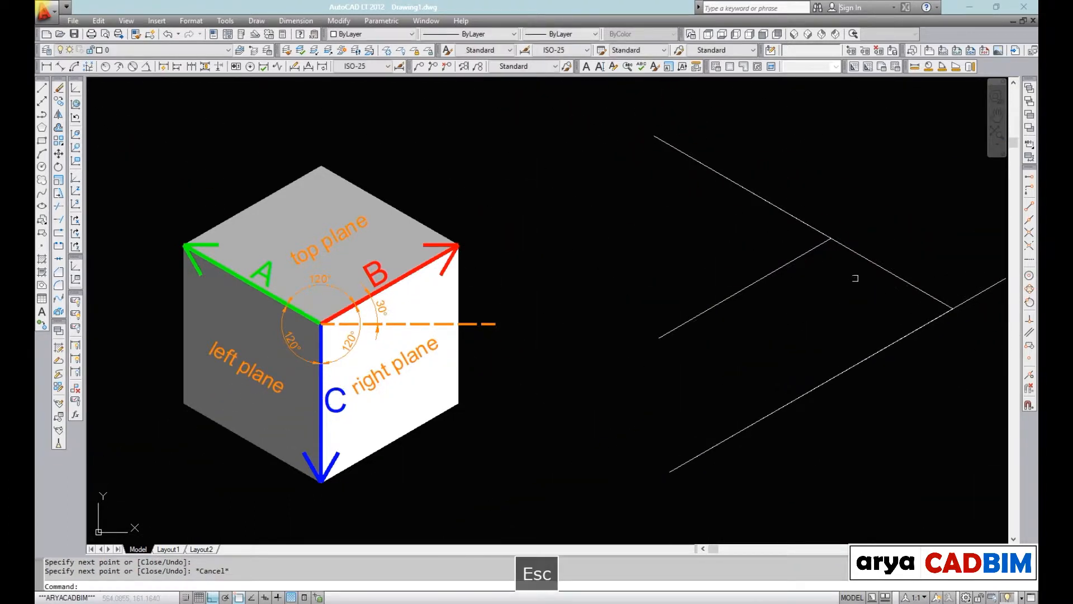
- Draw Ortho lines across the cube parallel to its A and B axes on the top isometric plane
key("space")
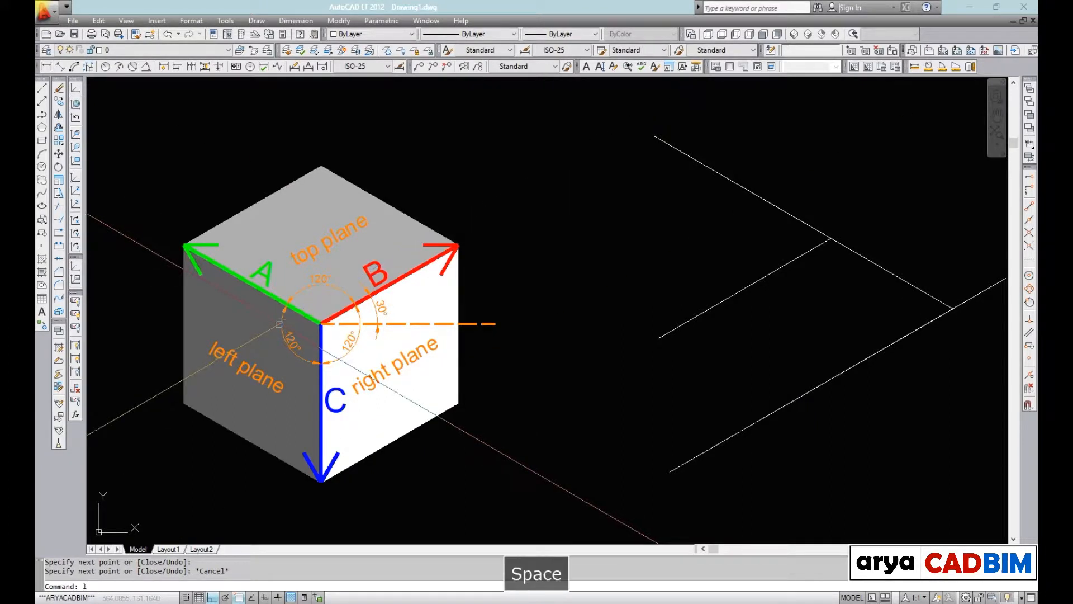
left_click(321, 354)
left_click(116, 234)
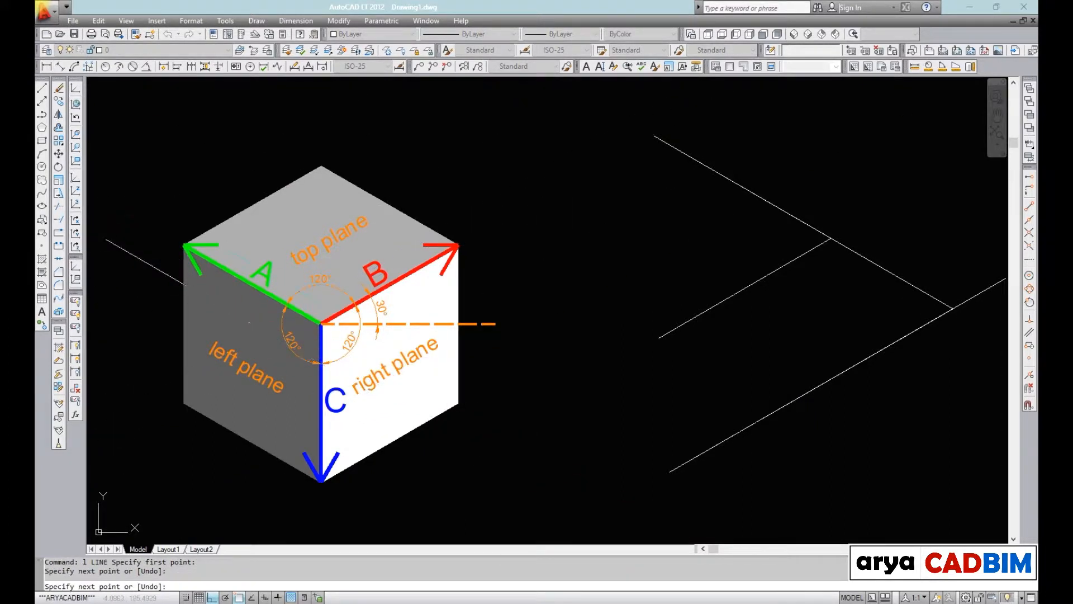
left_click(553, 438)
key("Escape")
key("space")
left_click(233, 411)
left_click(575, 223)
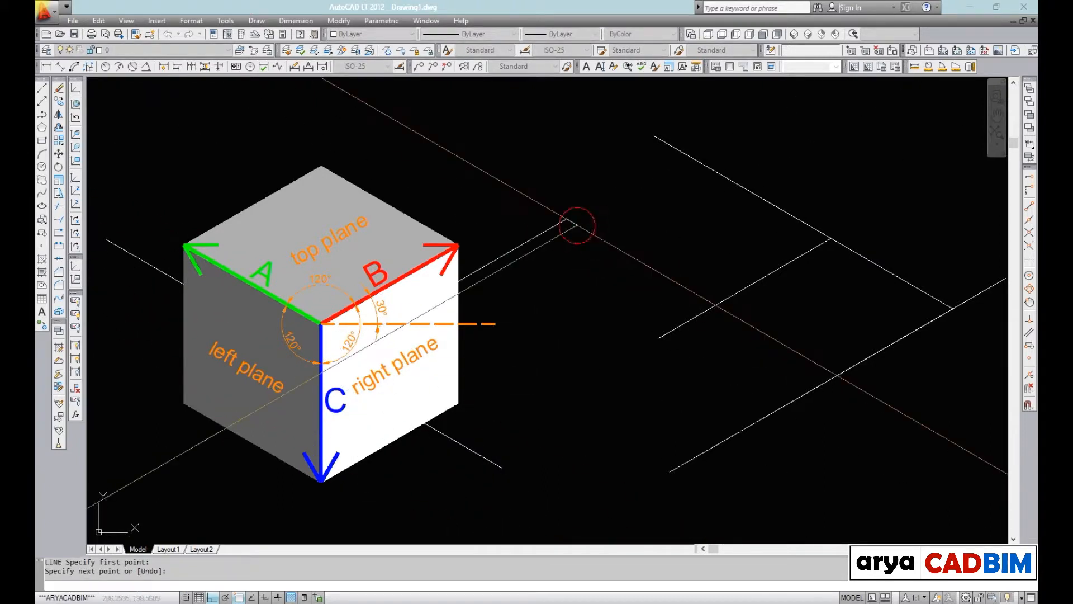
left_click(174, 450)
key("Escape")
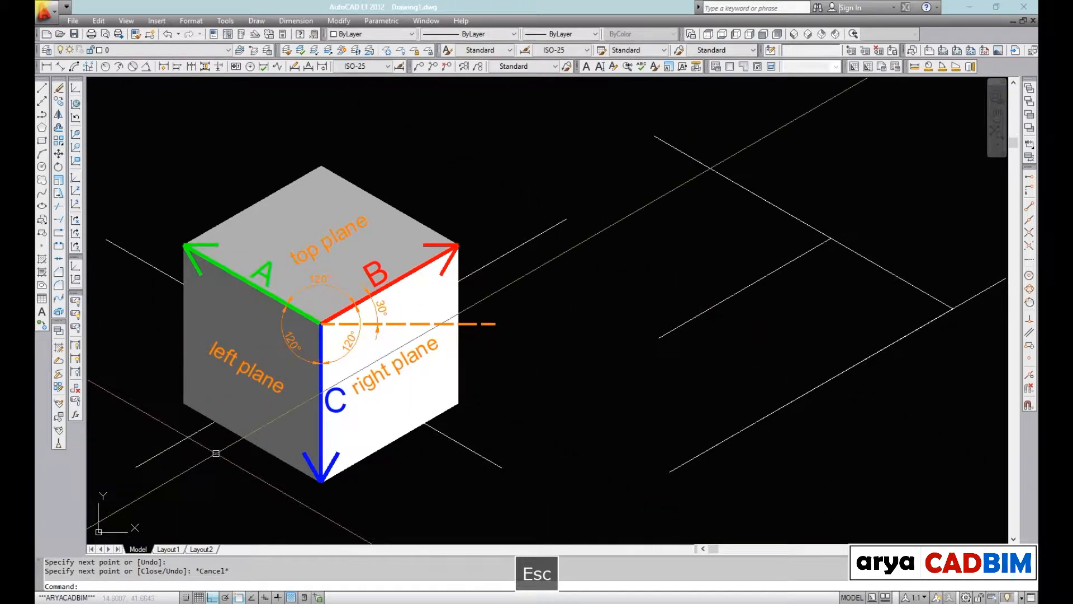
- Undo all the lines drawn beside and across the cube
key("ctrl+z")
key("ctrl+z")
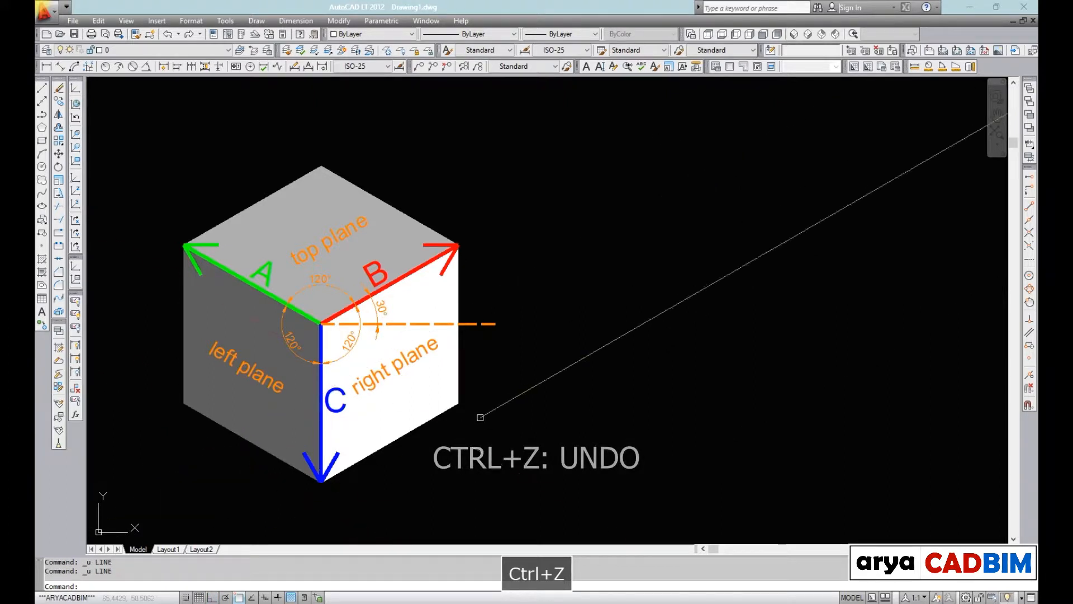
- Cycle the isometric plane to right and draw connected lines beside the cube with Ortho on
key("F5")
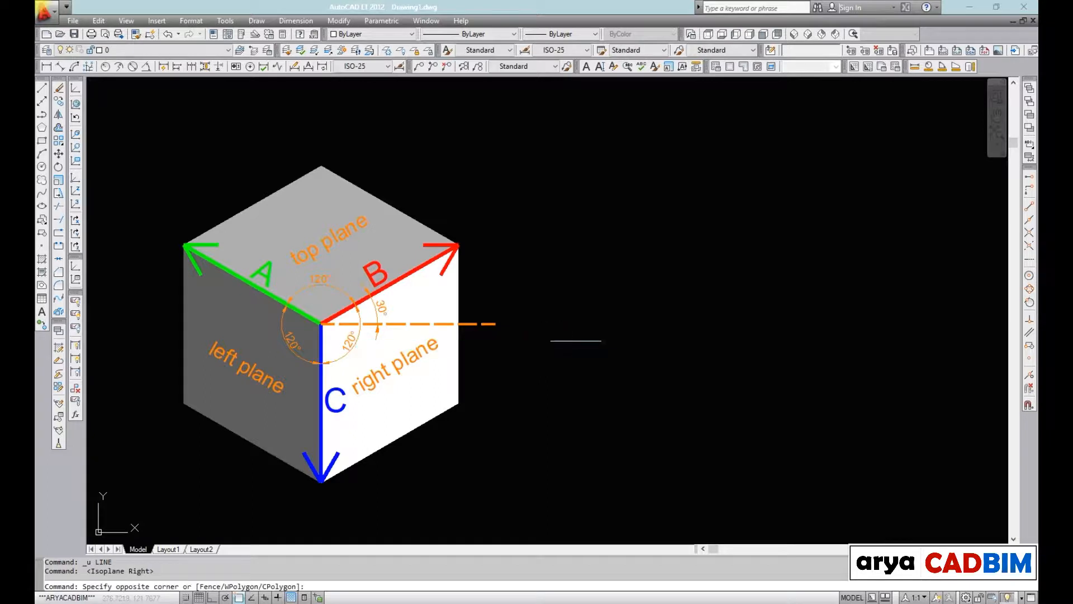
left_click(648, 333)
type("l")
key("space")
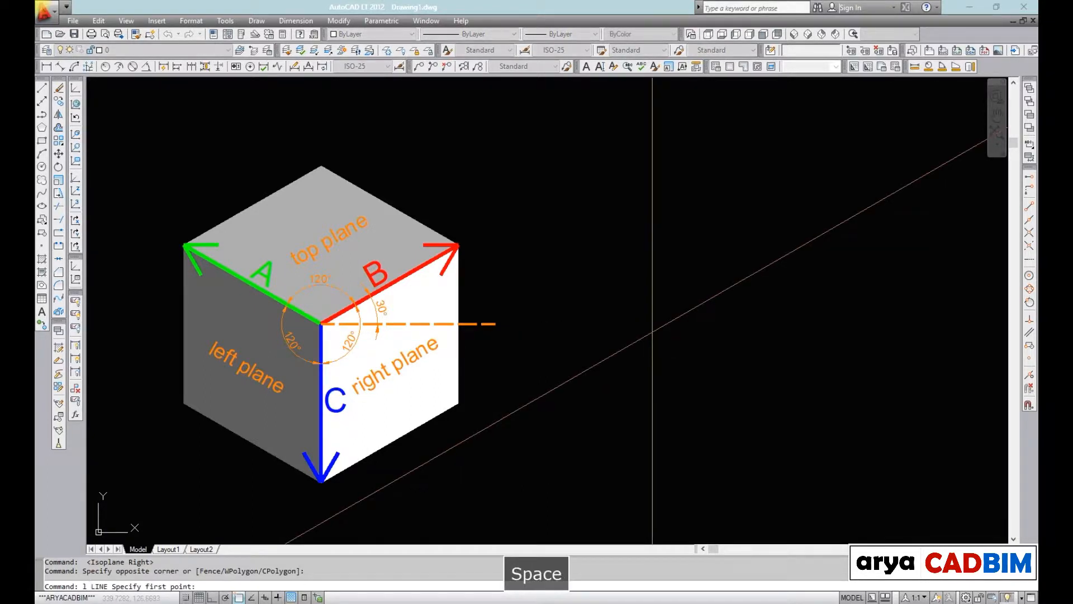
left_click(621, 335)
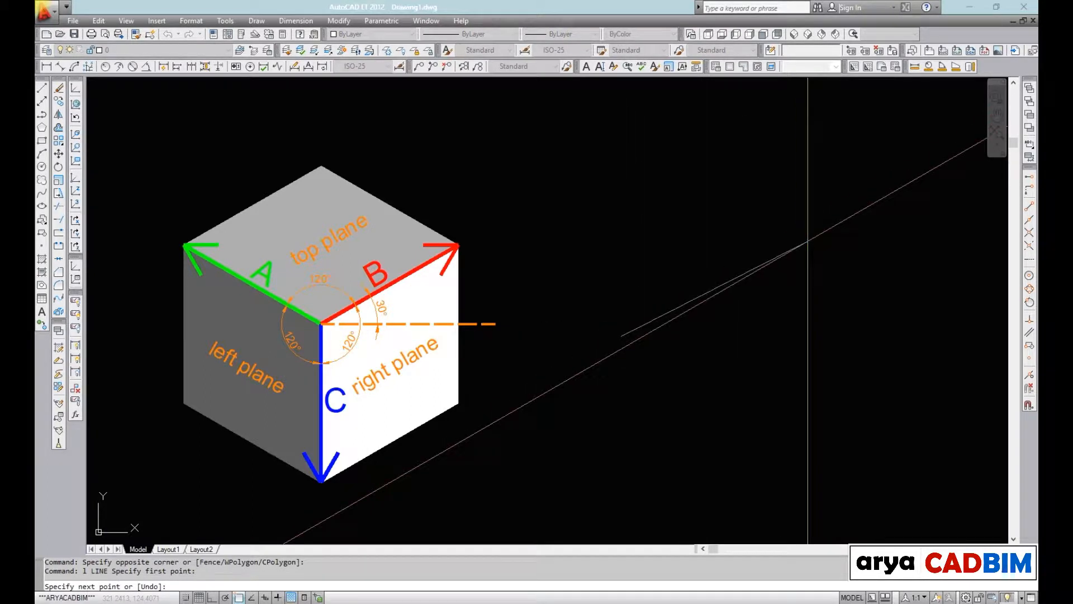
key("F8")
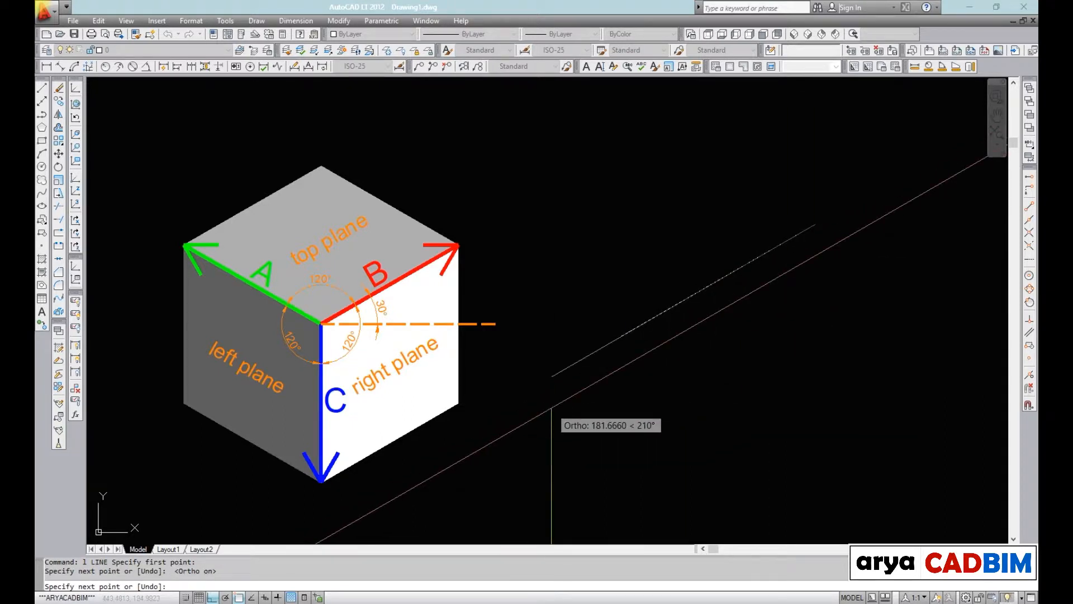
left_click(815, 225)
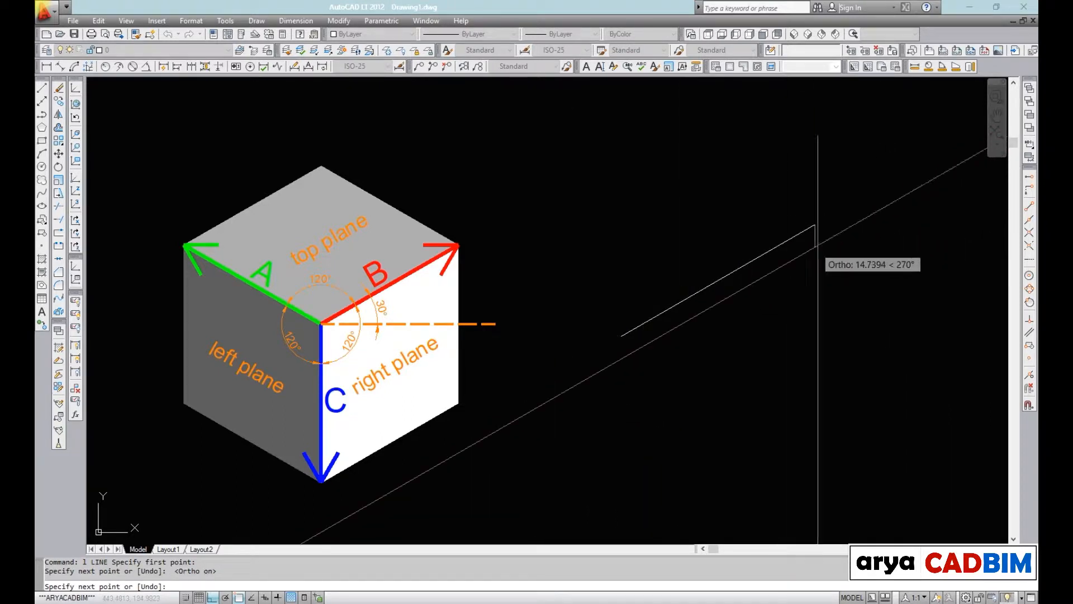
left_click(815, 464)
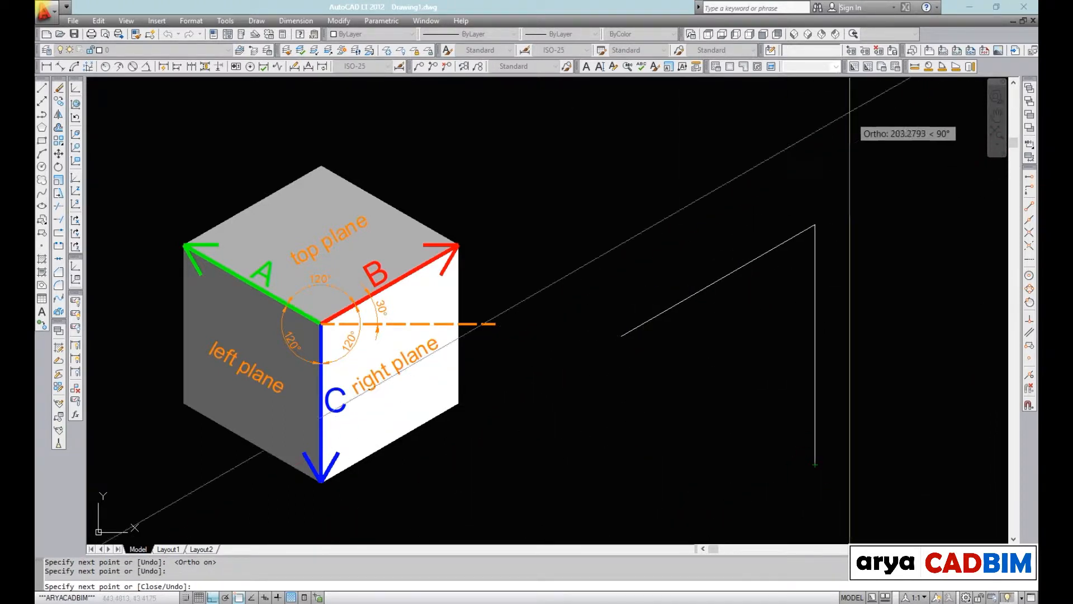
key("Escape")
- Draw Ortho lines across the cube parallel to its B and C axes on the right isometric plane
type("l")
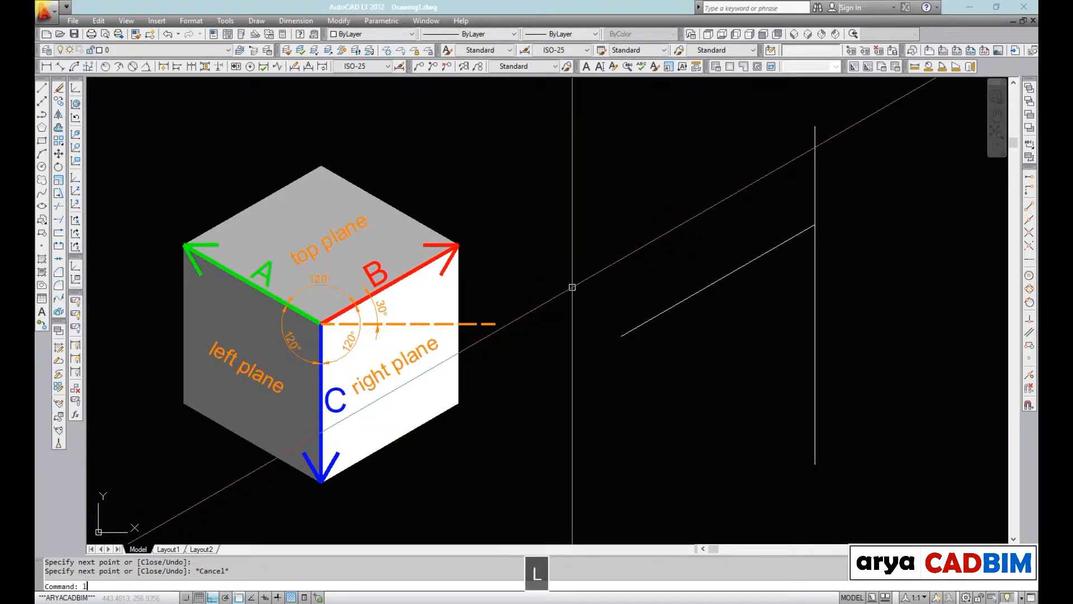
key("space")
left_click(590, 231)
left_click(125, 470)
key("Escape")
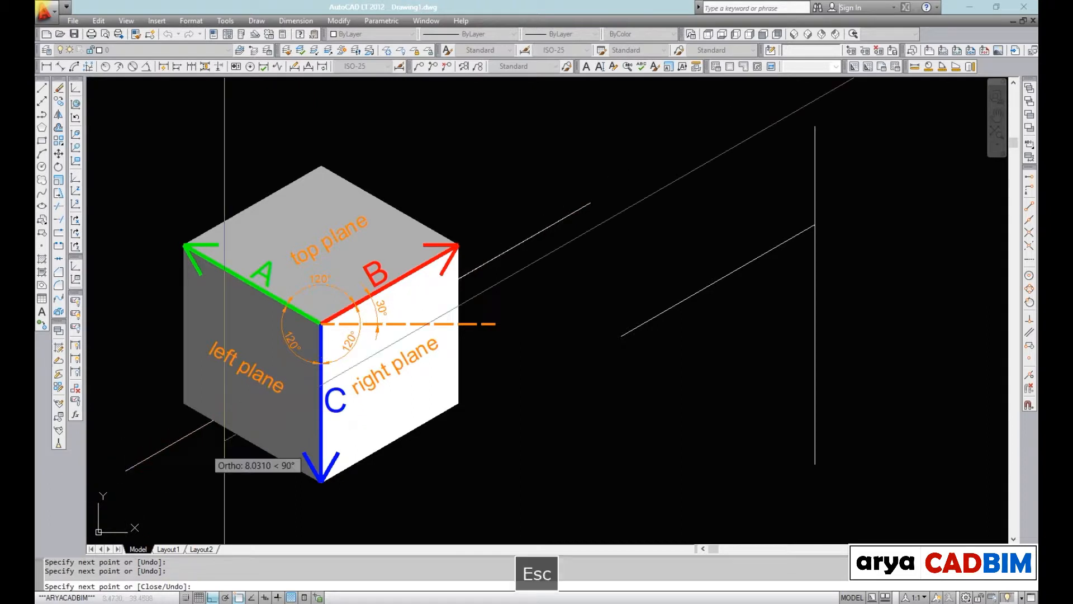
key("space")
left_click(306, 190)
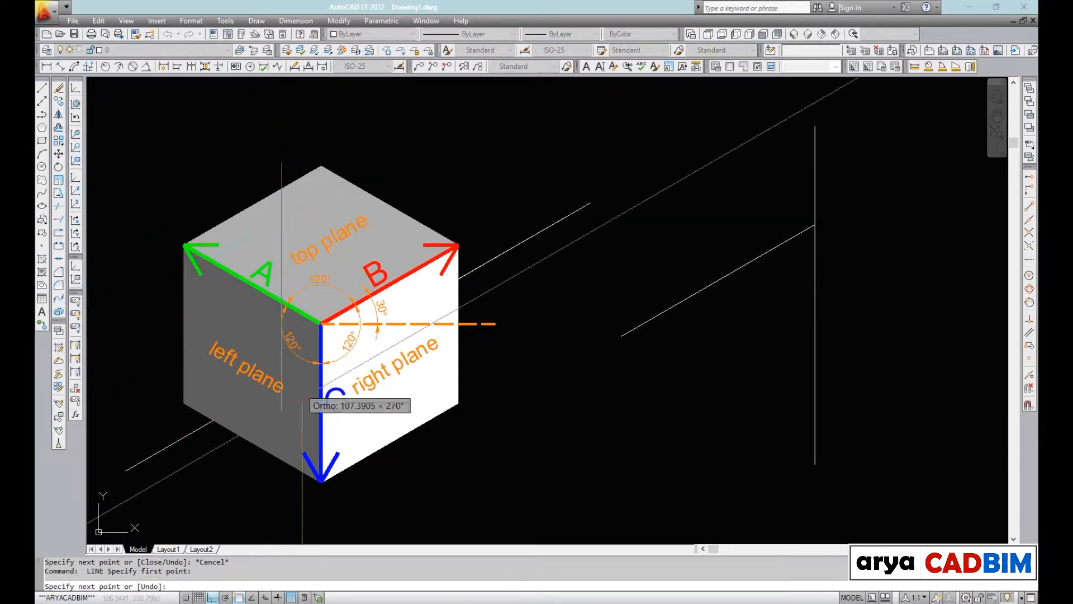
left_click(306, 528)
left_click(323, 119)
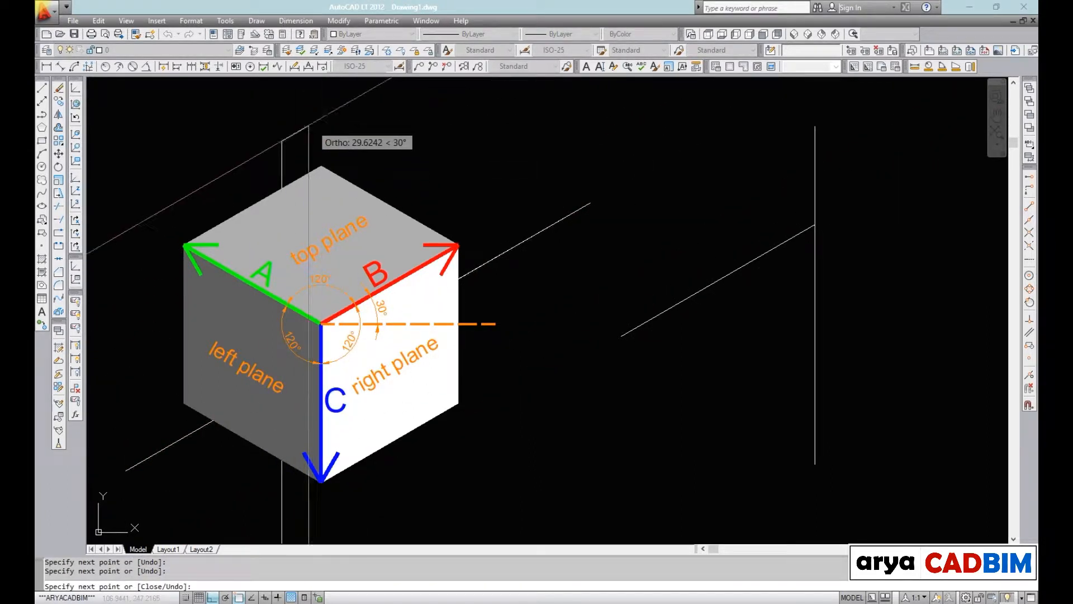
key("Escape")
- Undo all the right-plane lines drawn beside and across the cube
key("ctrl+z")
key("ctrl+z")
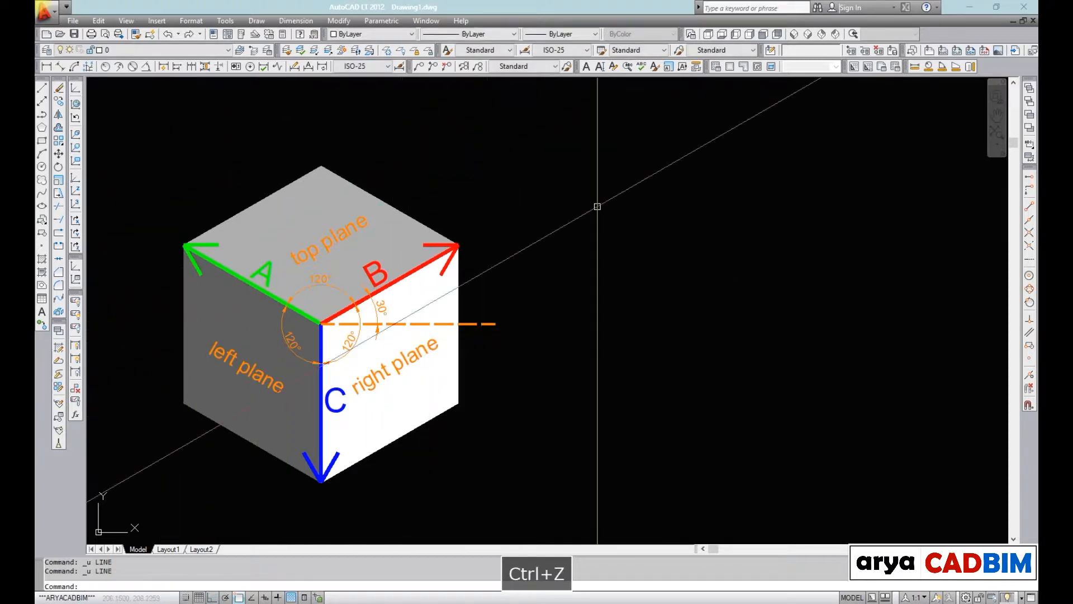
scroll(562, 318, "down", 1)
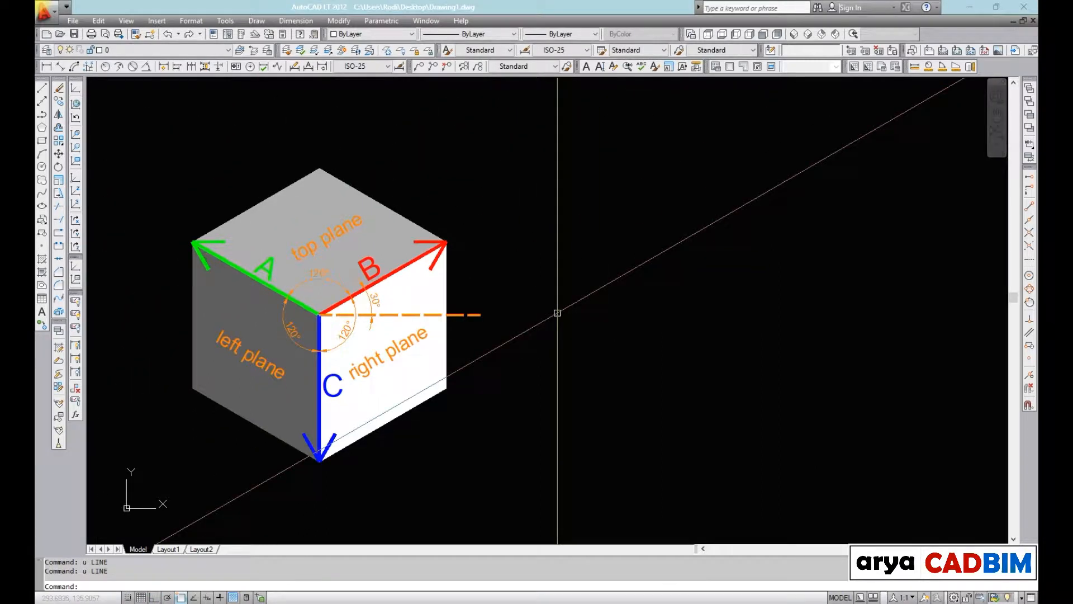
- Cycle the isometric plane to left and draw connected Ortho lines parallel to the cube's A and C axes in the empty area beside it
key("F5")
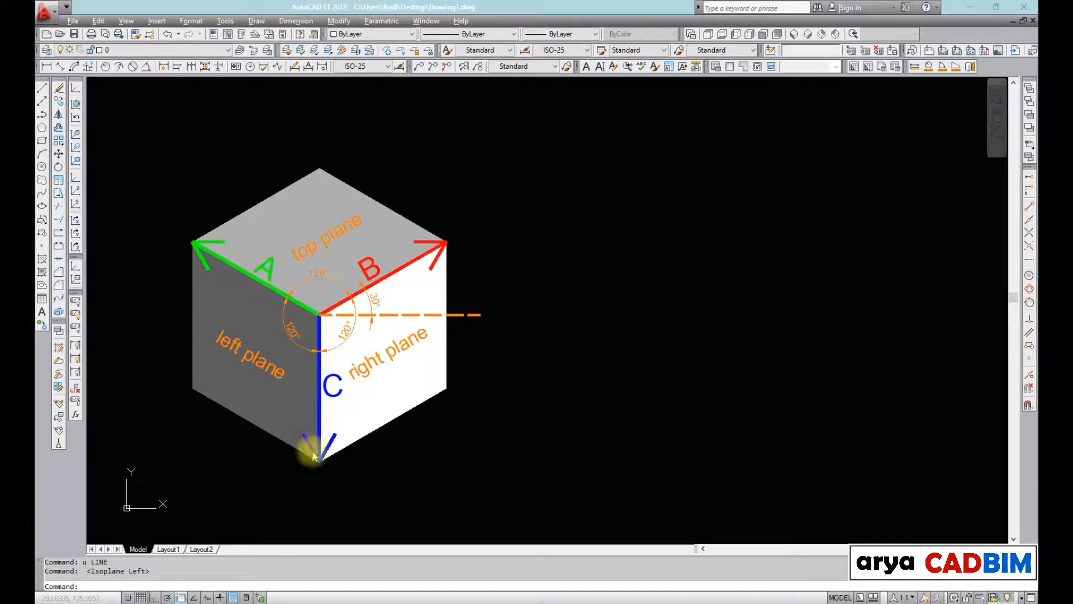
mouse_move(265, 340)
middle_mouse_down()
mouse_move(289, 330)
mouse_move(578, 355)
middle_mouse_up()
middle_click_drag(353, 354, 555, 331)
type("l")
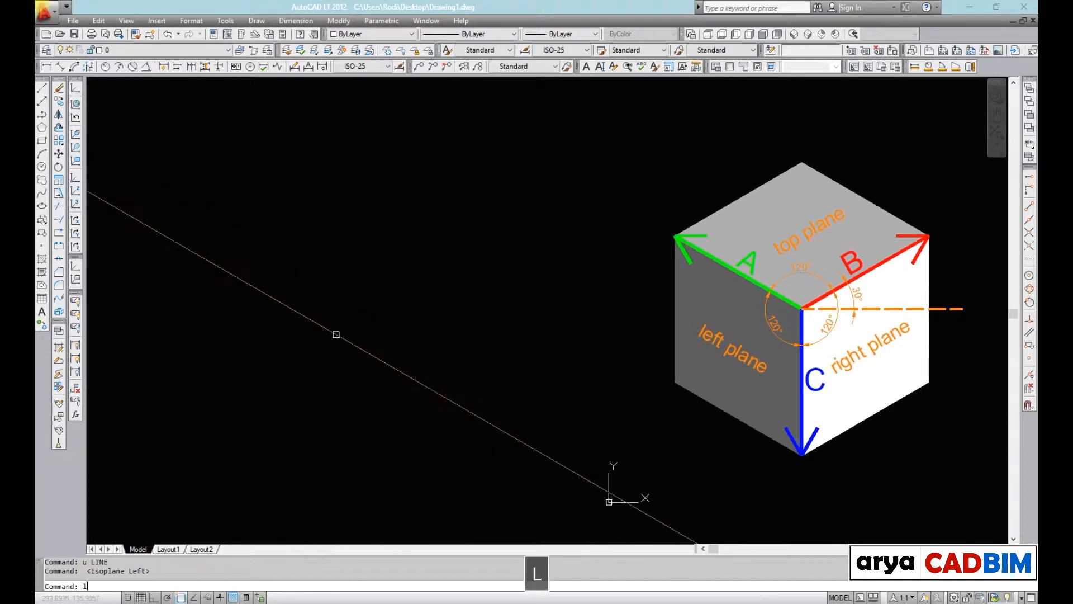
key("space")
left_click(492, 313)
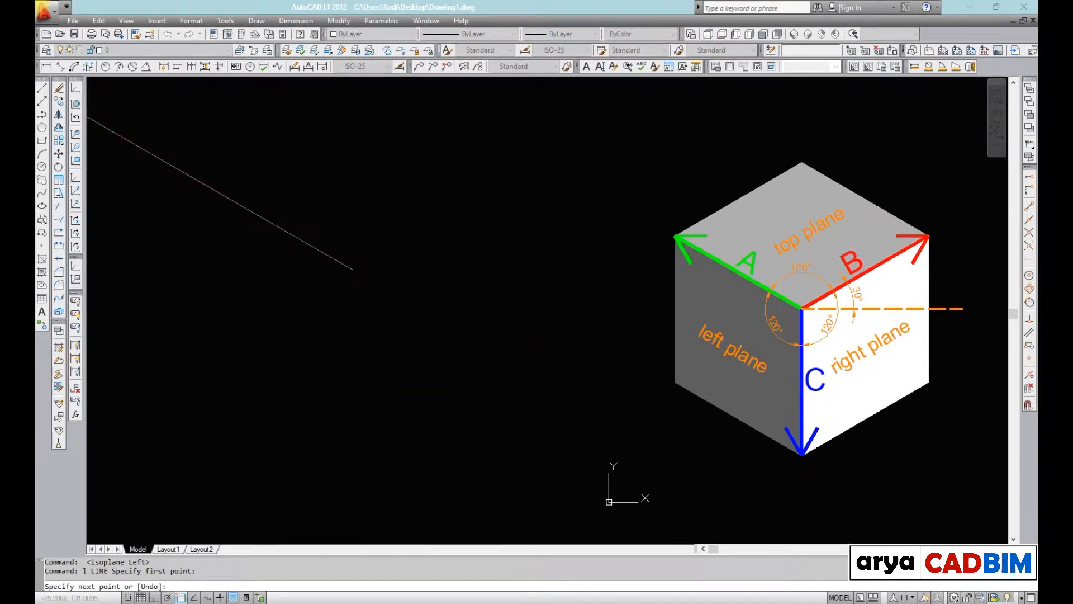
key("F8")
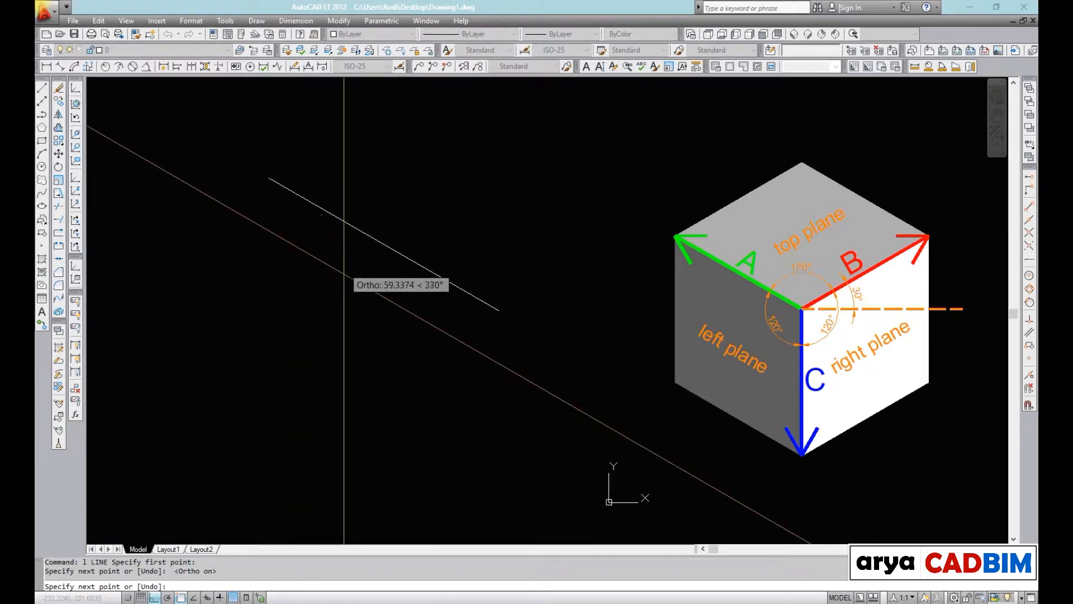
left_click(293, 438)
left_click(445, 502)
left_click(150, 492)
left_click(175, 171)
key("Escape")
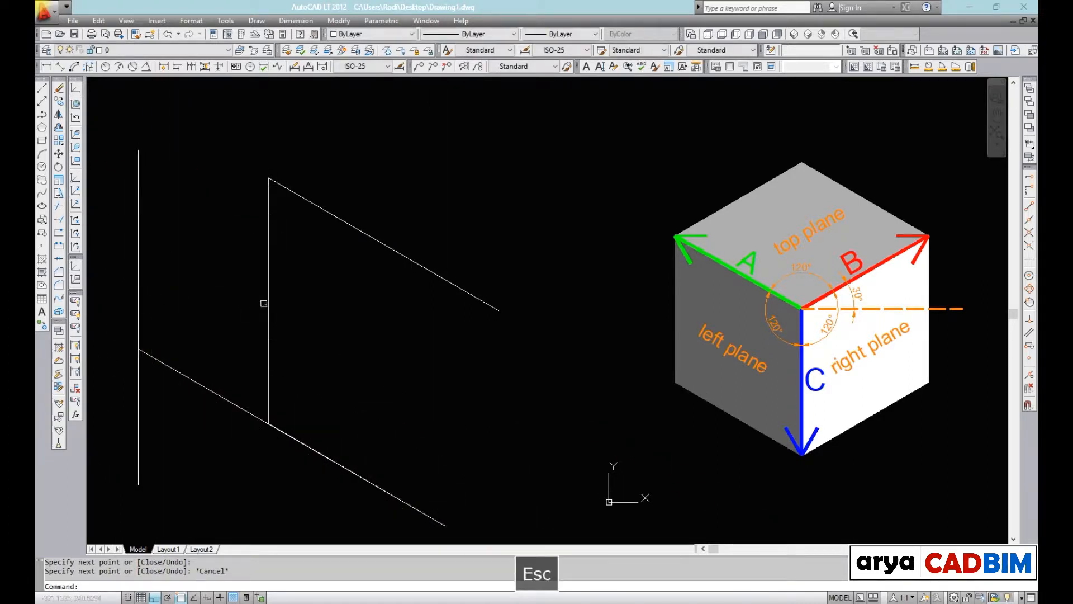
- Erase the connected left-plane lines beside the cube with a crossing selection
scroll(253, 303, "down", 2)
left_click(379, 208)
left_click(194, 359)
type("e")
key("space")
middle_click_drag(491, 342, 276, 353)
scroll(511, 346, "up", 3)
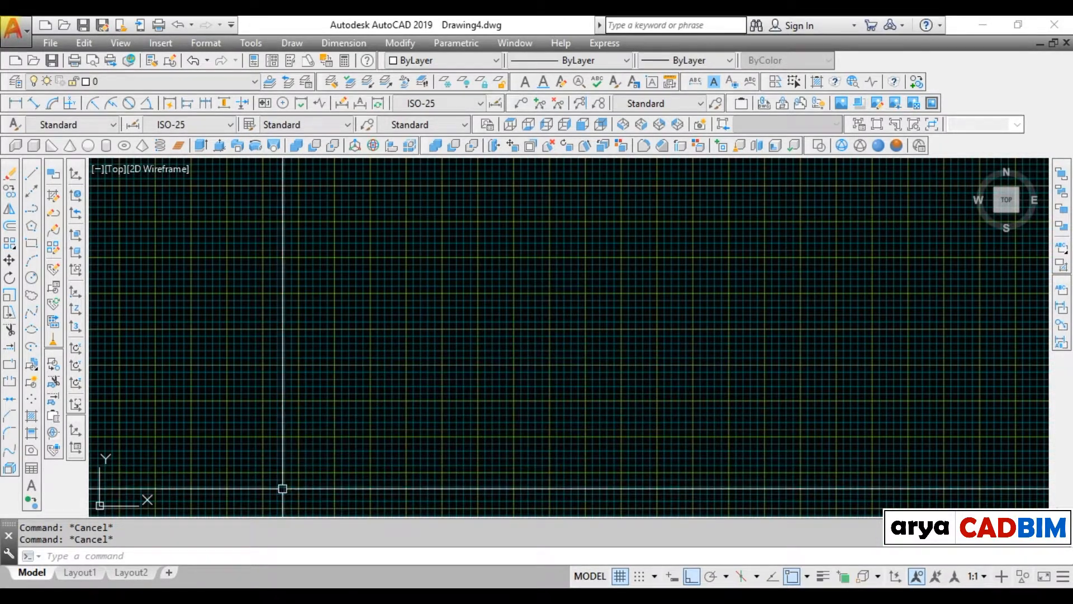
- Switch to Drawing4 in AutoCAD 2019 and toggle Dynamic UCS on and back off
key("F6")
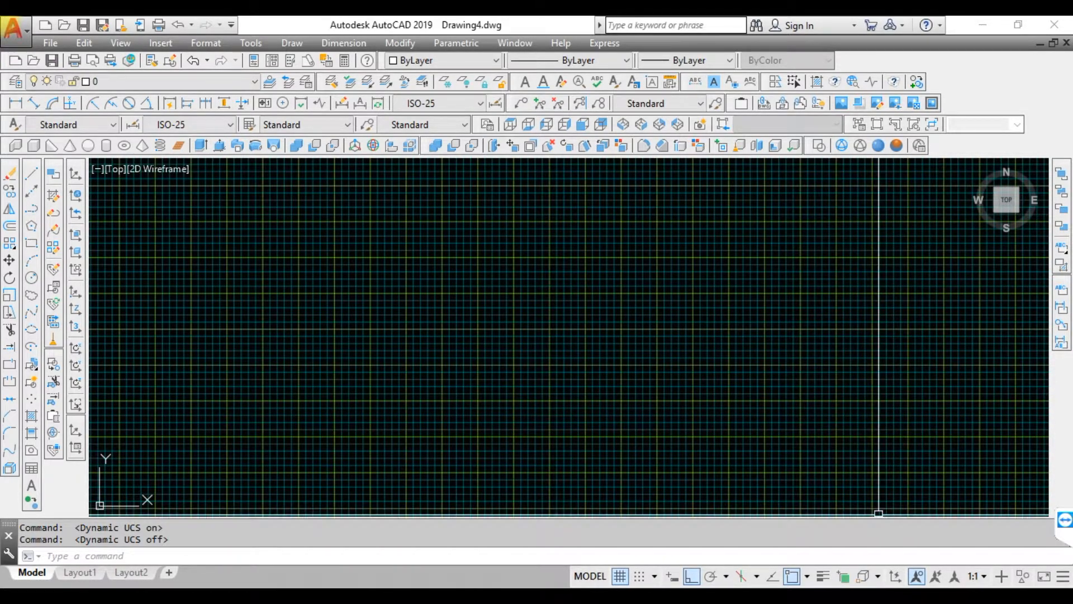
left_click(895, 577)
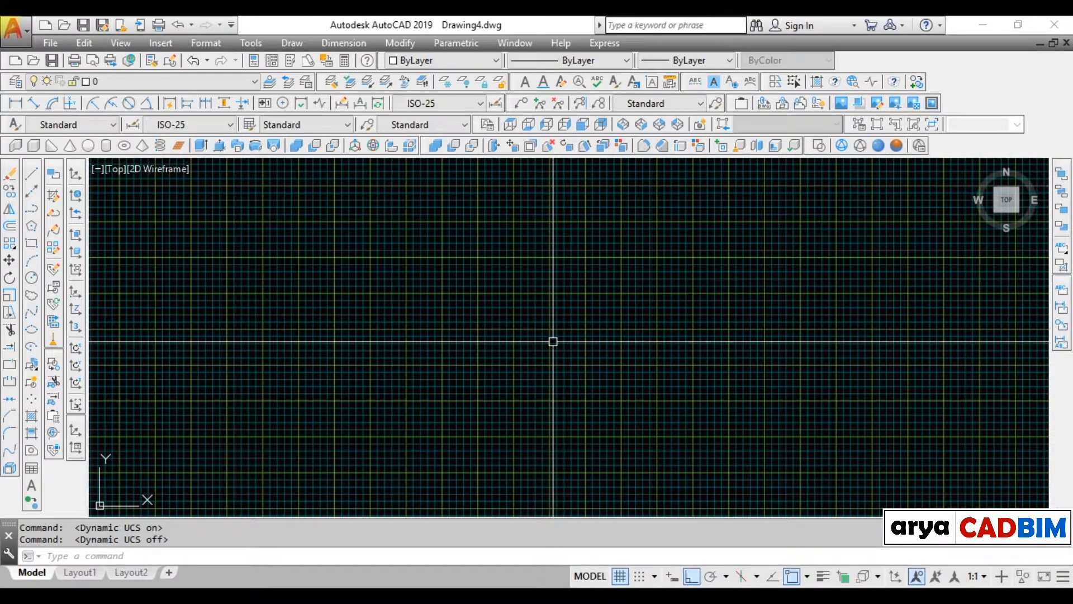
- Orbit the empty drawing from the top view to a 3D view and apply the Realistic visual style
middle_click_drag(488, 387, 565, 352, "shift")
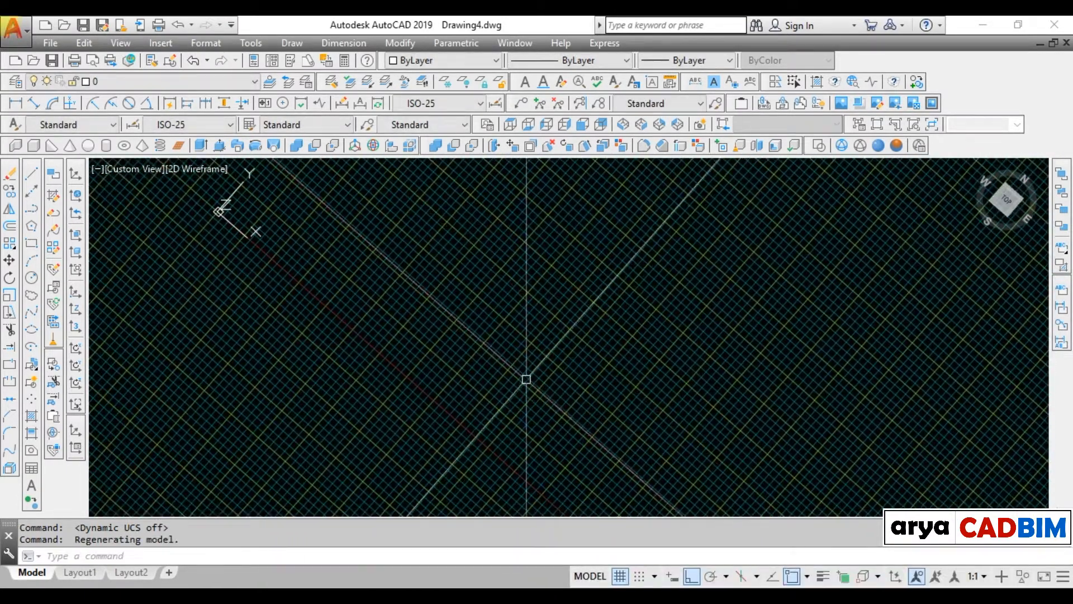
middle_click_drag(438, 414, 606, 374, "shift")
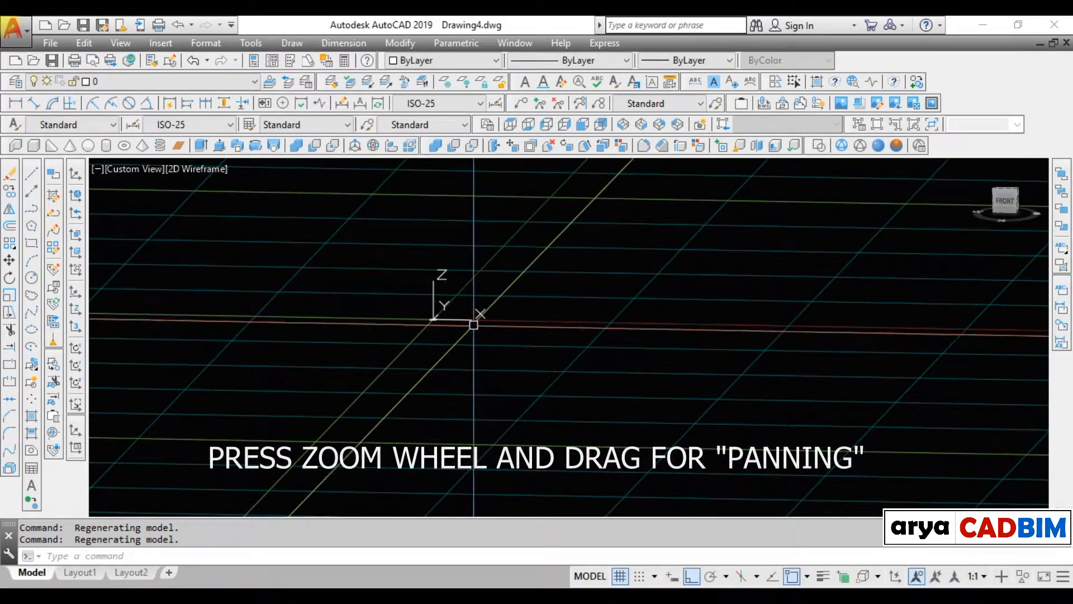
middle_click_drag(460, 319, 445, 340, "shift")
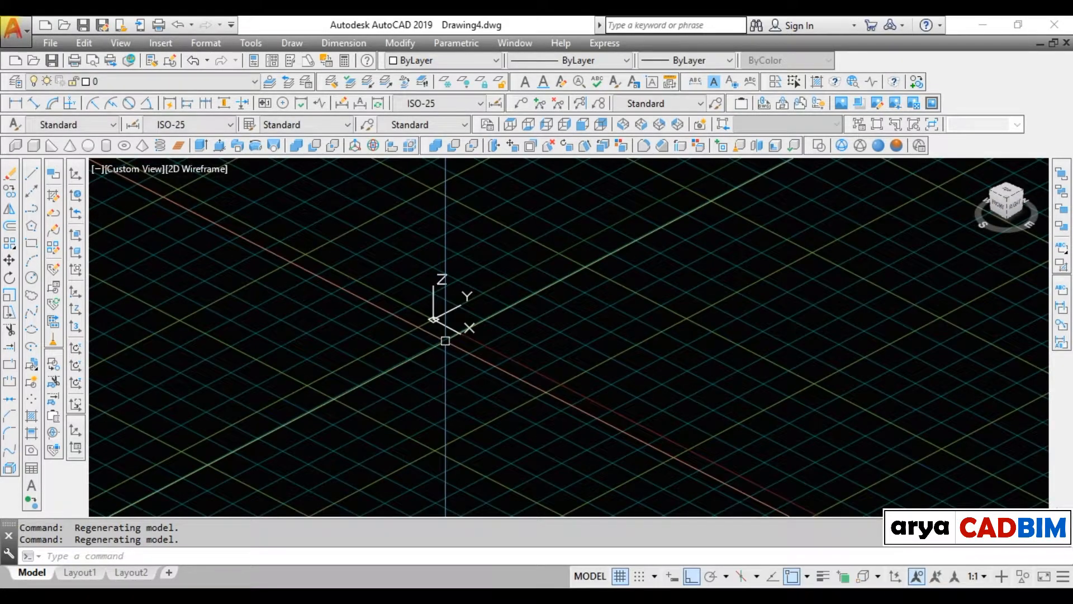
key("alt")
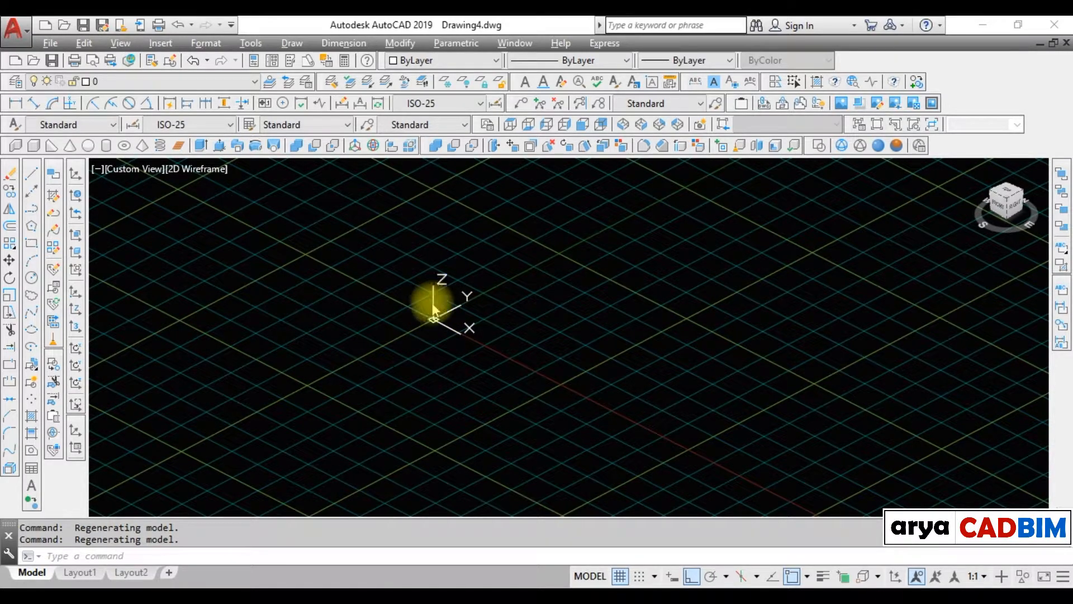
left_click(877, 145)
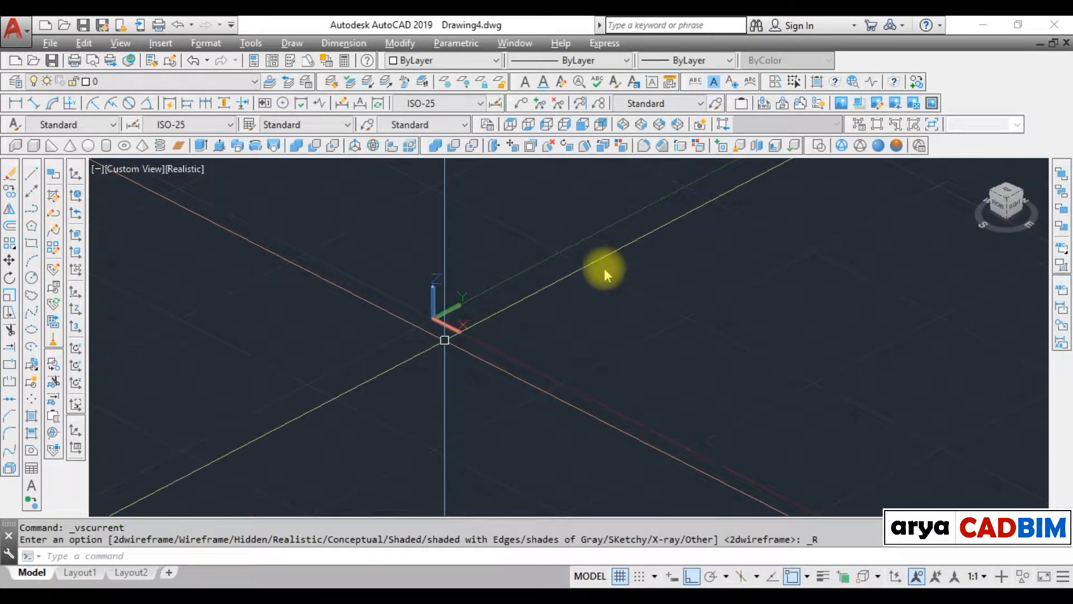
middle_click_drag(505, 367, 601, 330, "shift")
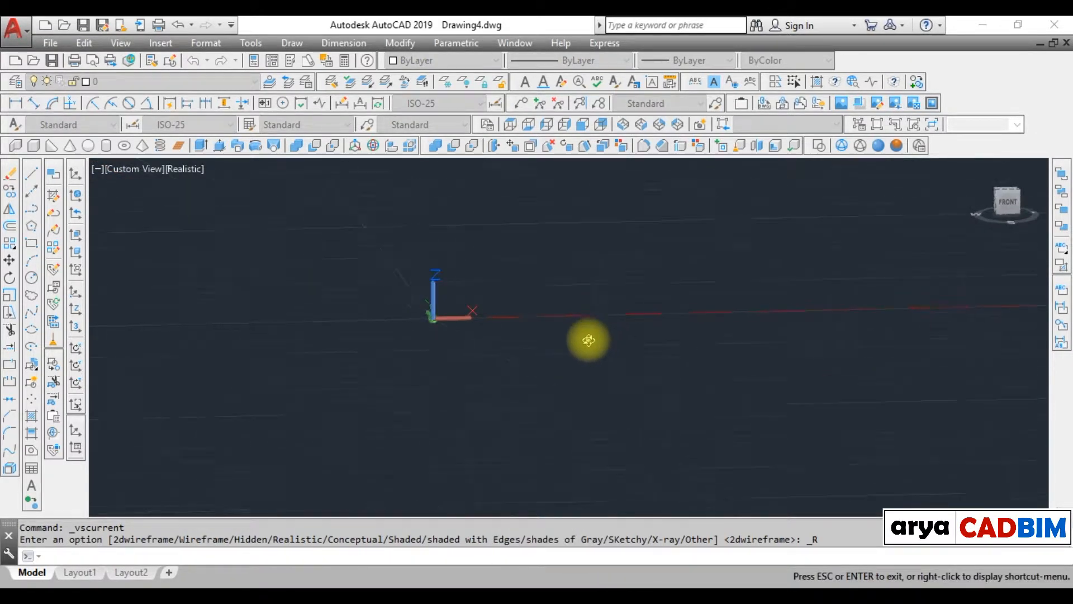
middle_click_drag(520, 345, 576, 414, "shift")
- Create a solid box on the XY plane a short distance from the UCS origin
scroll(553, 351, "down", 3)
middle_click_drag(644, 337, 521, 415)
left_click(35, 146)
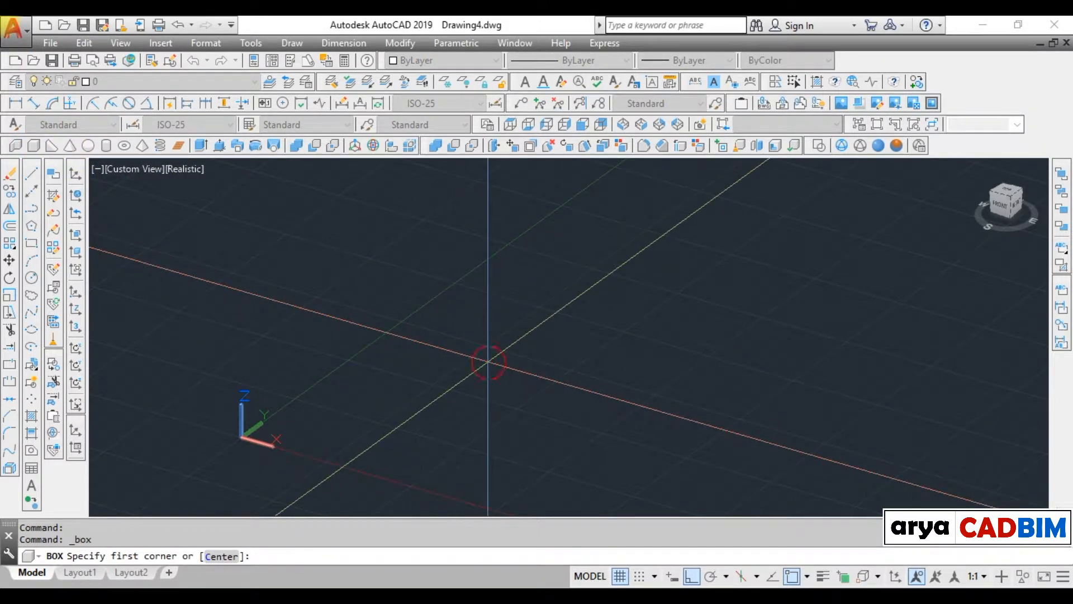
left_click(488, 361)
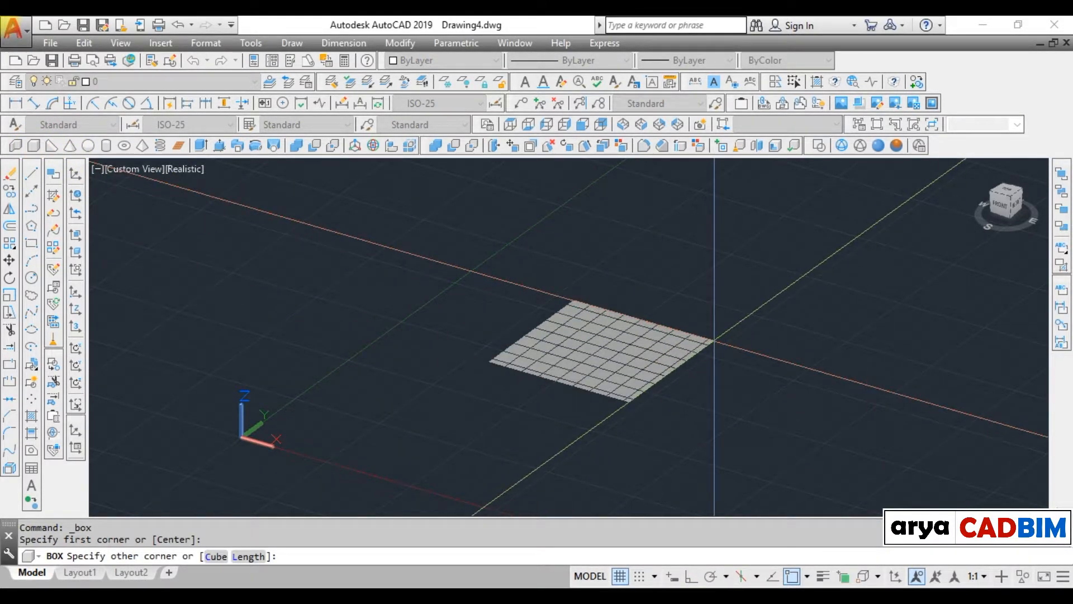
left_click(714, 340)
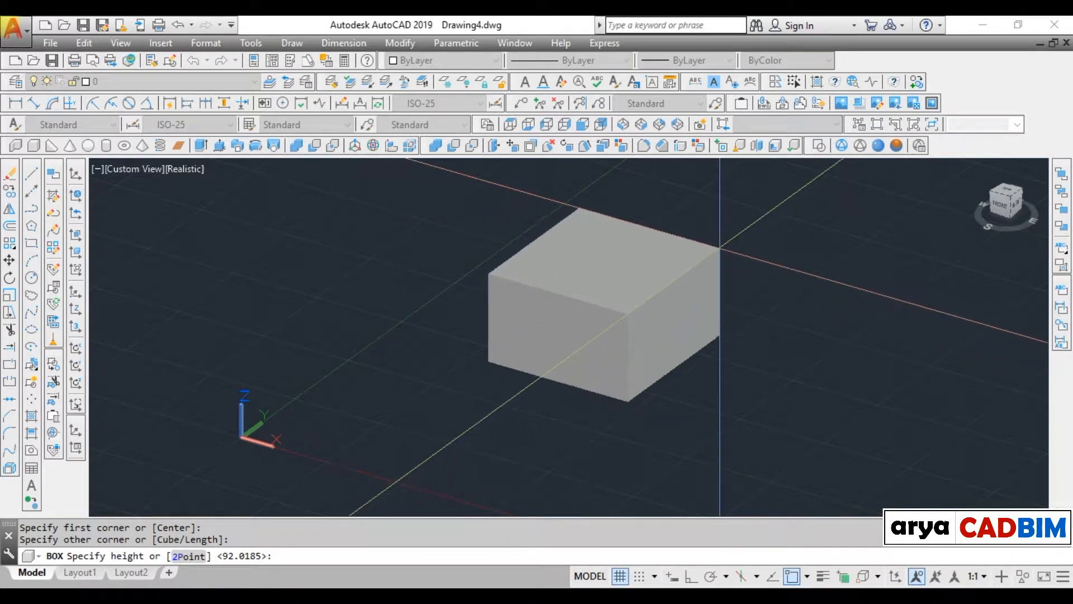
left_click(719, 248)
- Orbit around the solid box to examine its faces and their orientation relative to the UCS axes
middle_click_drag(606, 429, 637, 436, "shift")
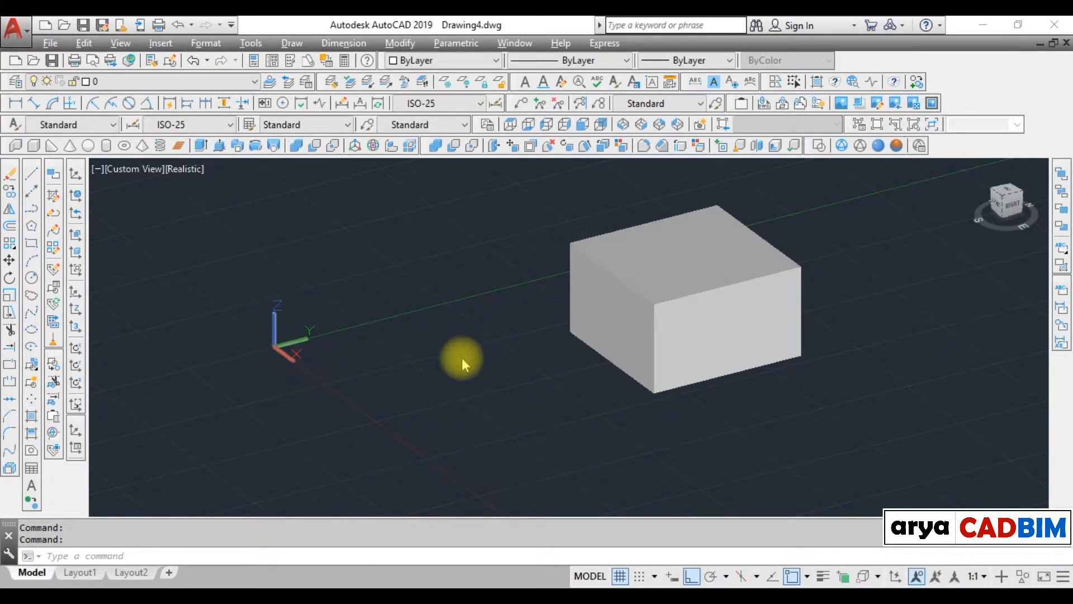
middle_click_drag(575, 391, 657, 411, "shift")
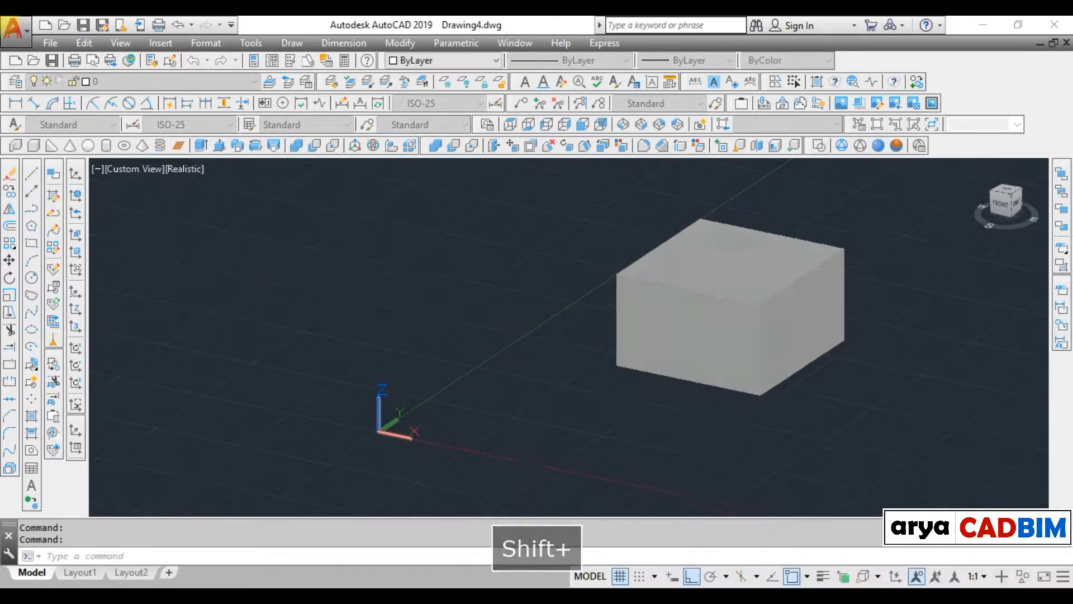
left_click(690, 331)
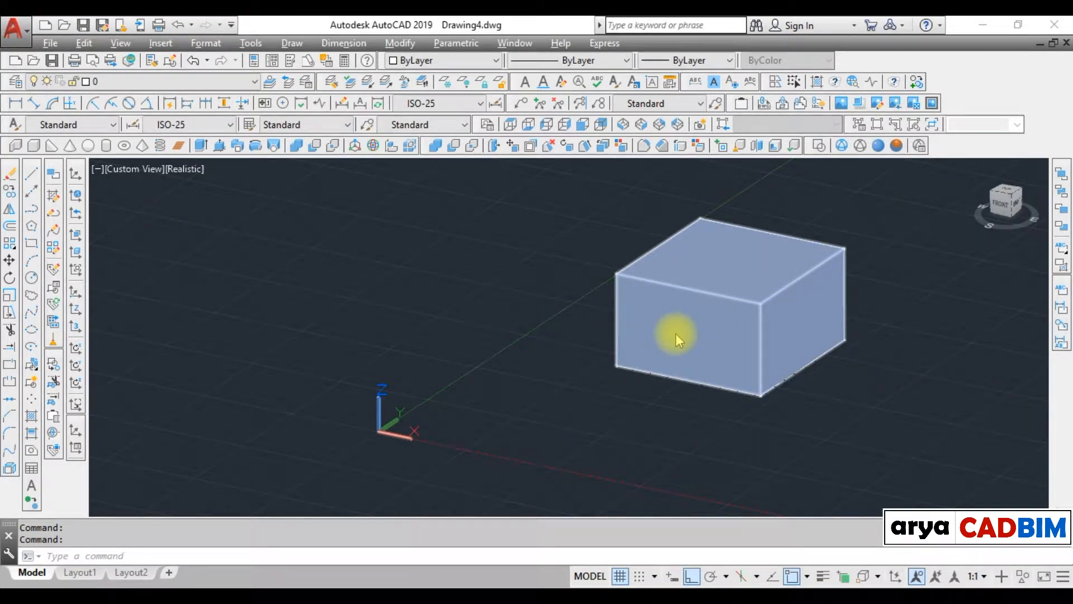
middle_click_drag(618, 408, 541, 397, "shift")
scroll(593, 393, "up", 2)
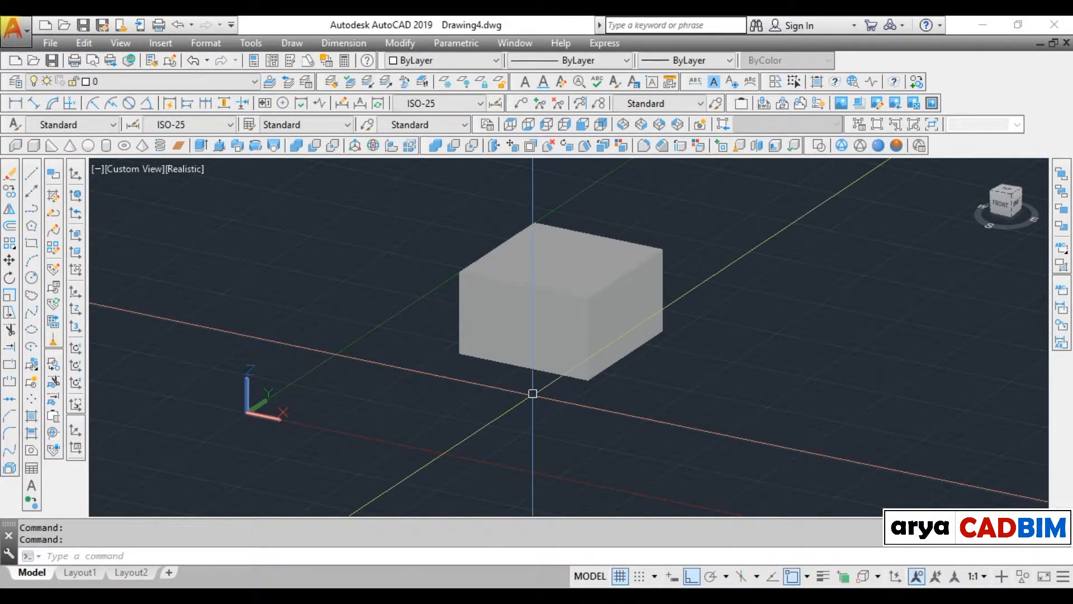
mouse_move(526, 393)
middle_mouse_down("shift")
mouse_move(501, 390)
mouse_move(531, 403)
middle_mouse_up("shift")
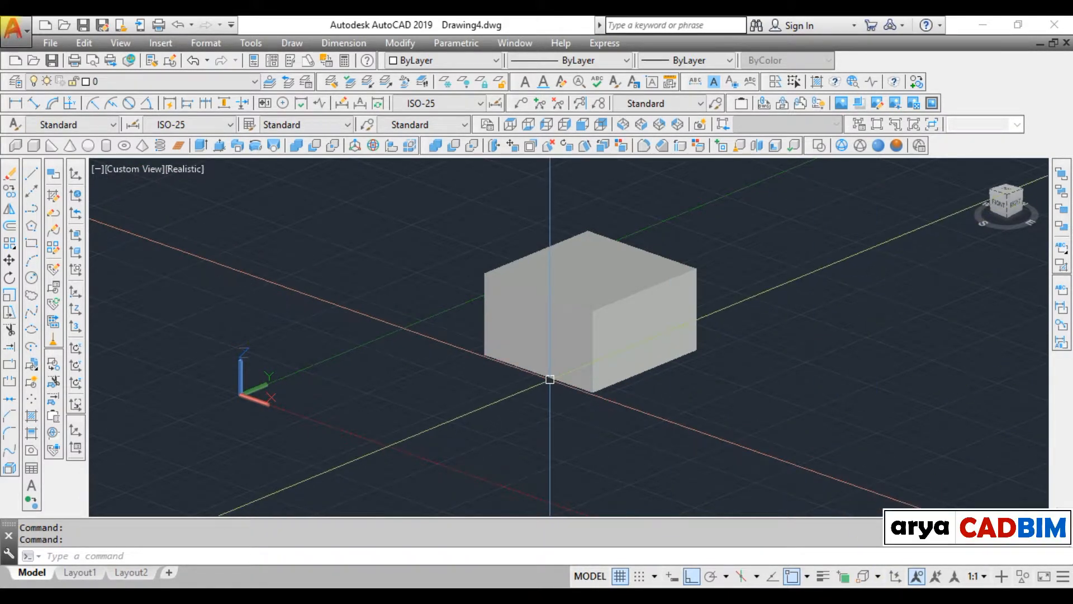
middle_click_drag(551, 356, 494, 358)
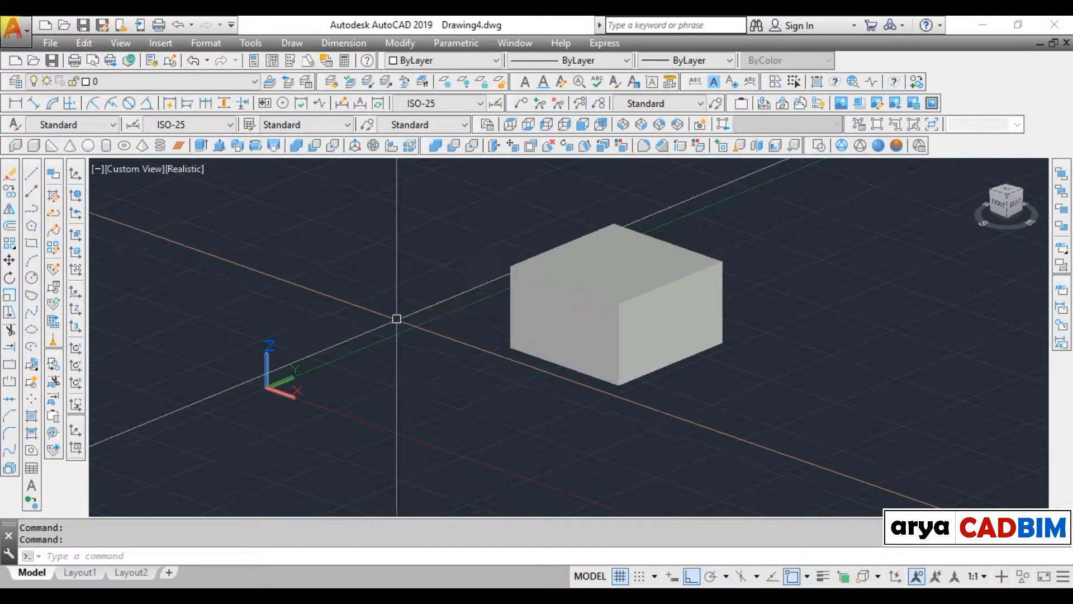
left_click(107, 147)
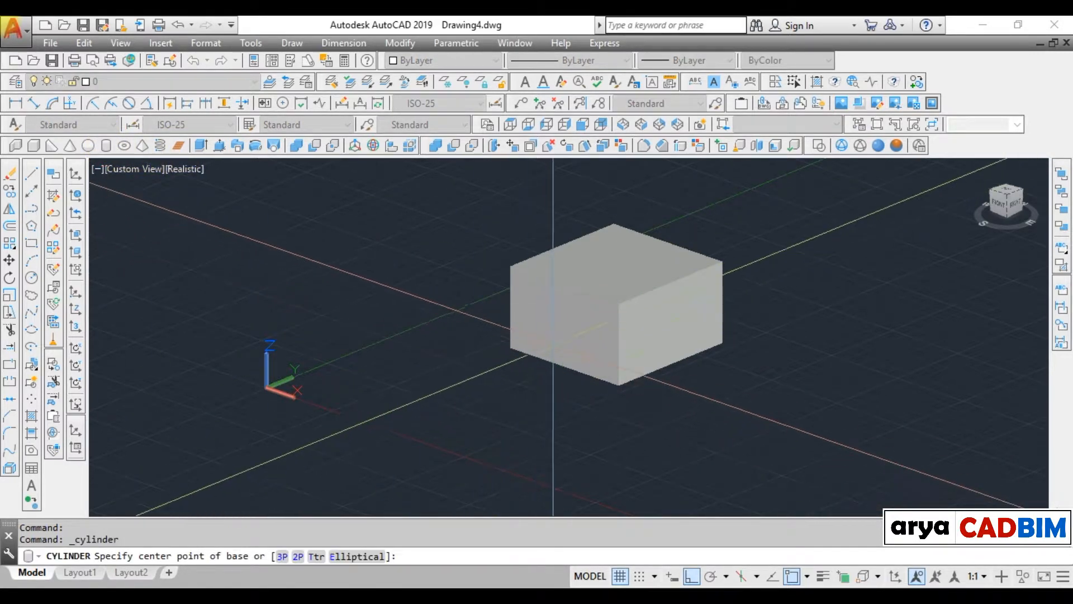
scroll(553, 337, "up", 3)
middle_click_drag(557, 337, 642, 337)
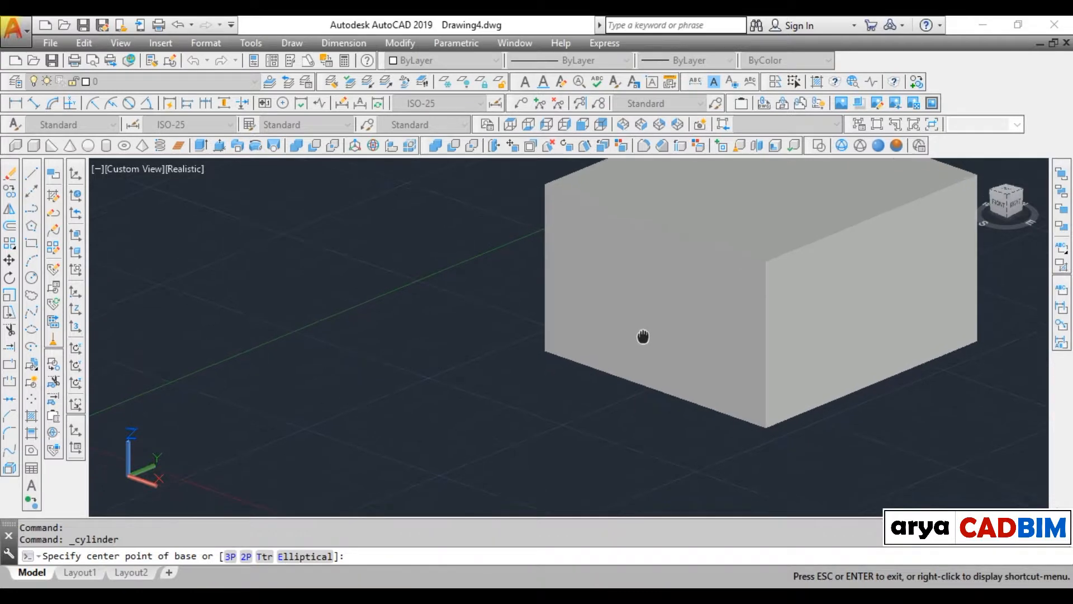
scroll(642, 338, "down", 3)
- Switch the box's visual style to Wireframe and on to Hidden, orbiting to view its faces
left_click(842, 147)
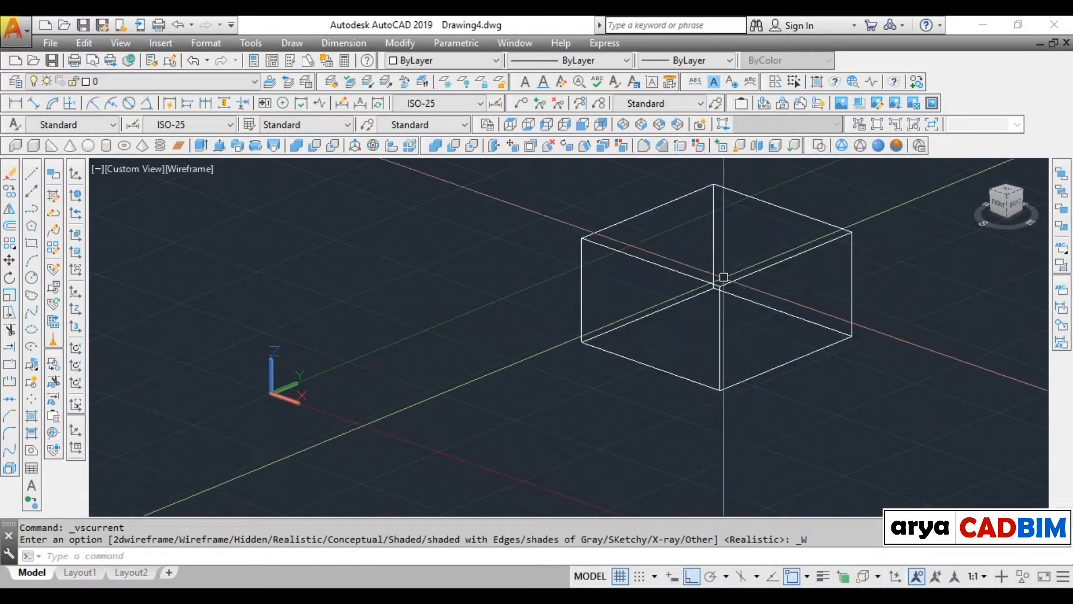
middle_click_drag(646, 371, 712, 392, "shift")
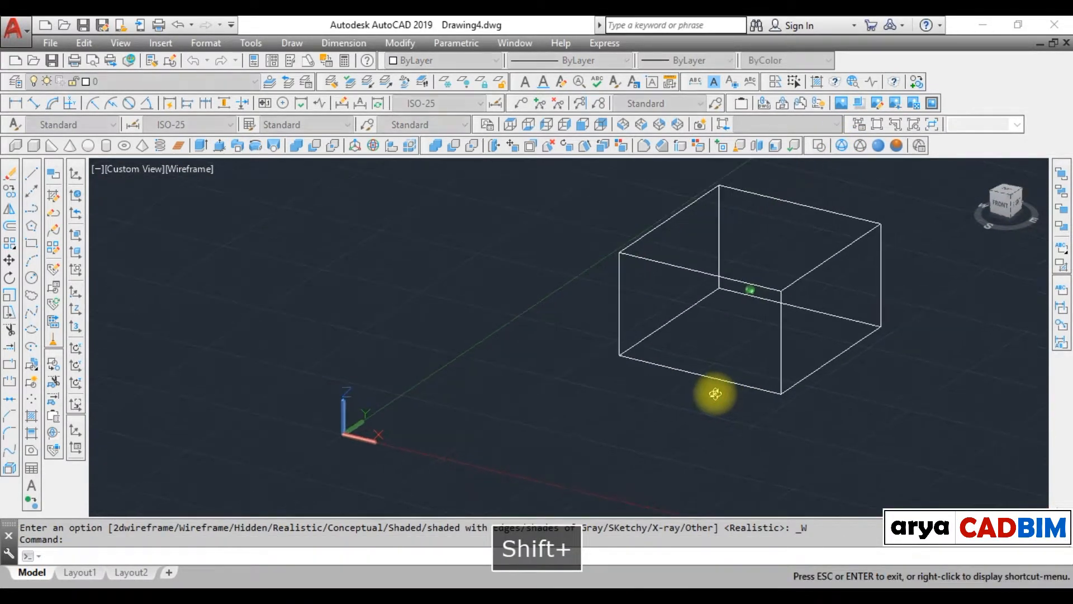
left_click(860, 147)
middle_click_drag(722, 392, 661, 343, "shift")
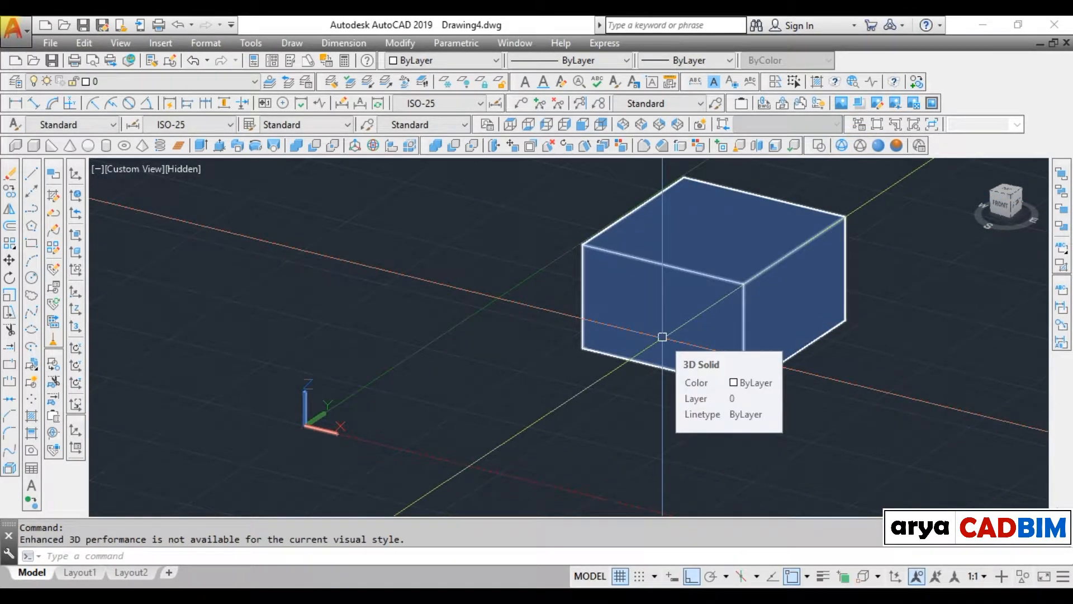
- Try to create a cylinder on the box's front face with Dynamic UCS, object snap and ortho off, and cancel it
left_click(103, 147)
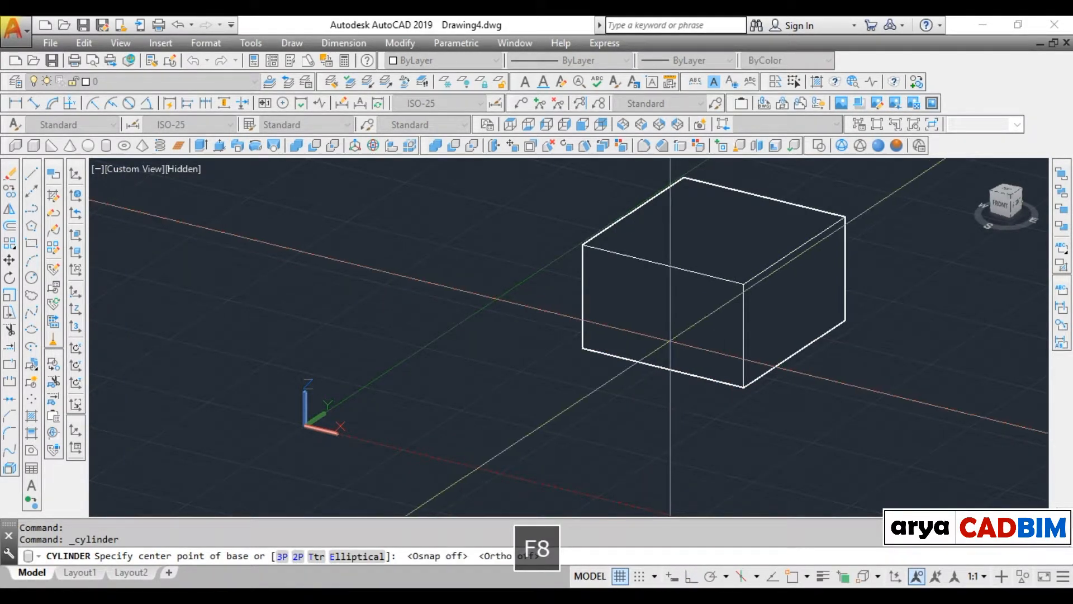
left_click(667, 331)
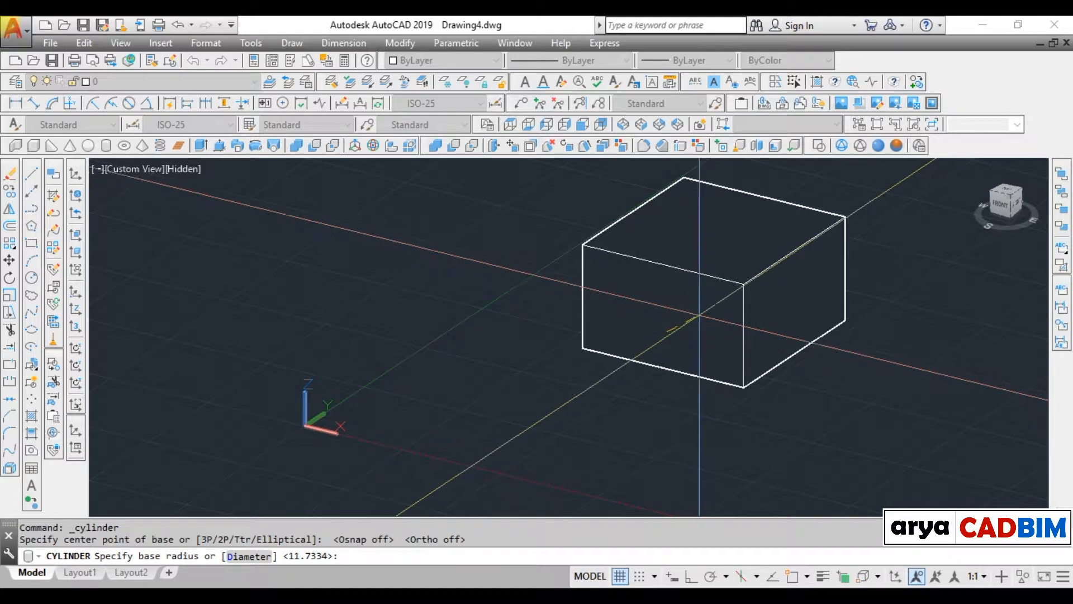
key("Return")
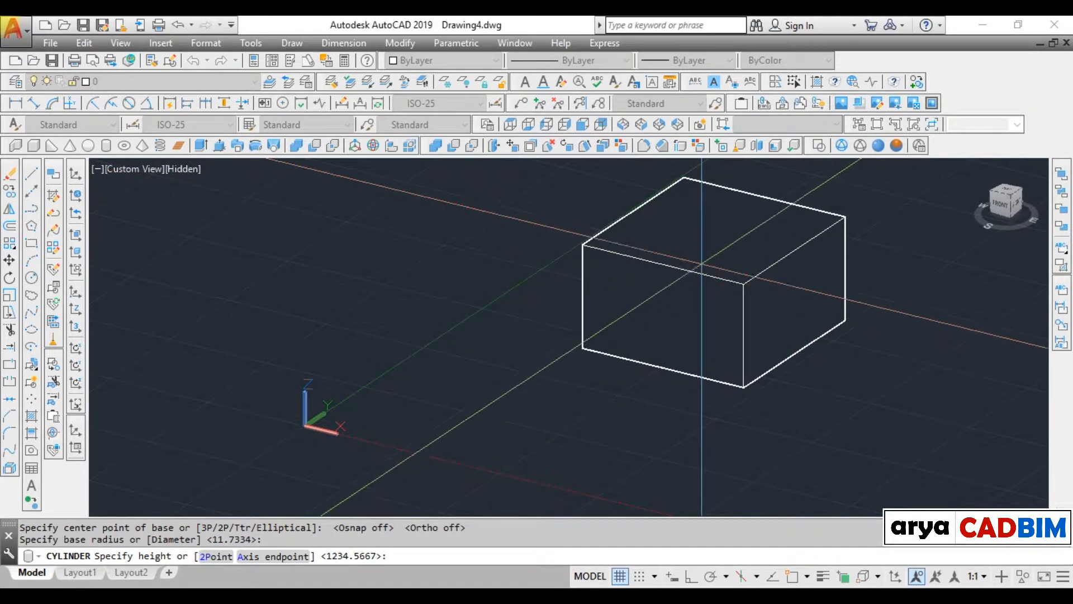
middle_click_drag(708, 193, 698, 268)
key("Escape")
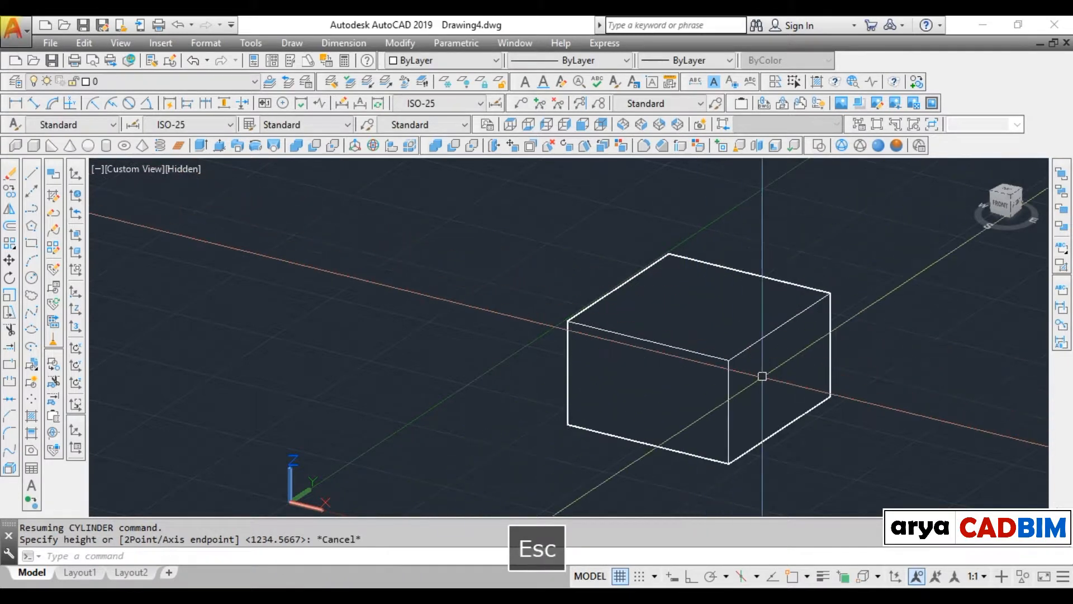
- Try to create a cylinder on the box's right face with Dynamic UCS still off, and cancel it
left_click(107, 146)
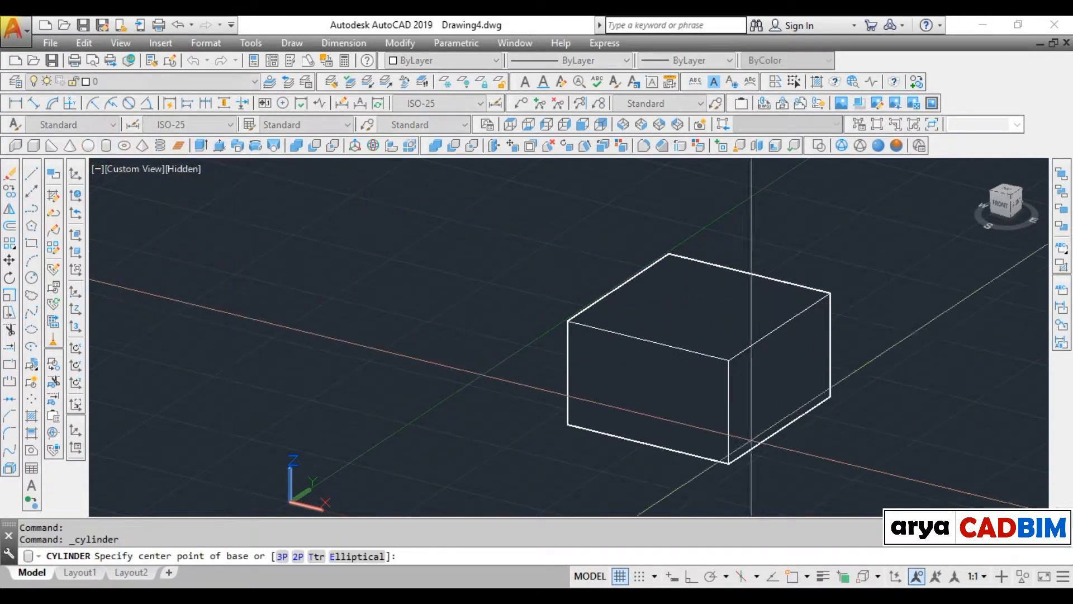
left_click(779, 383)
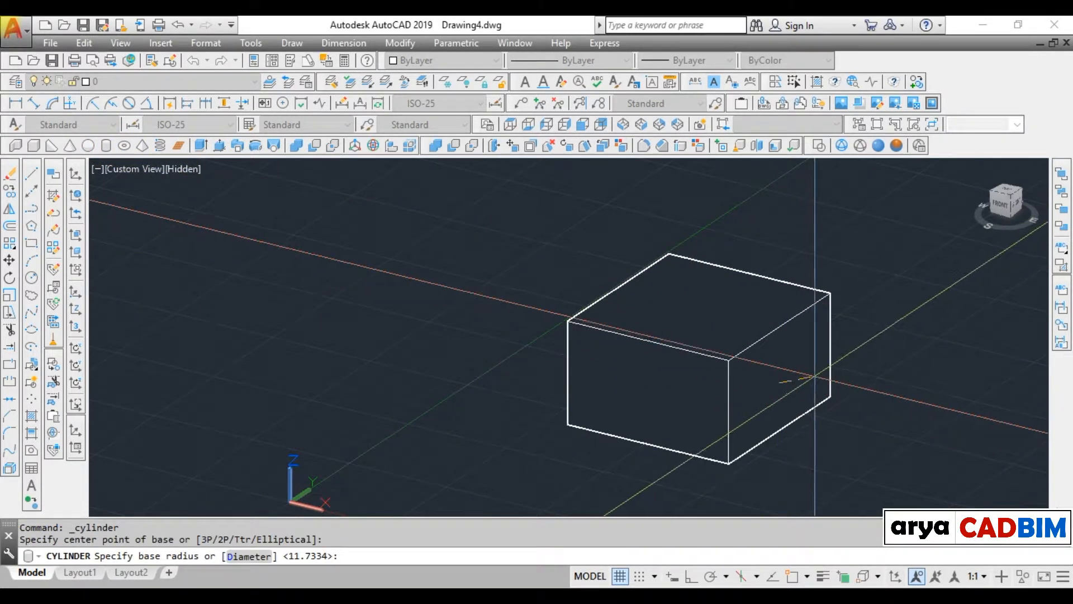
left_click(819, 385)
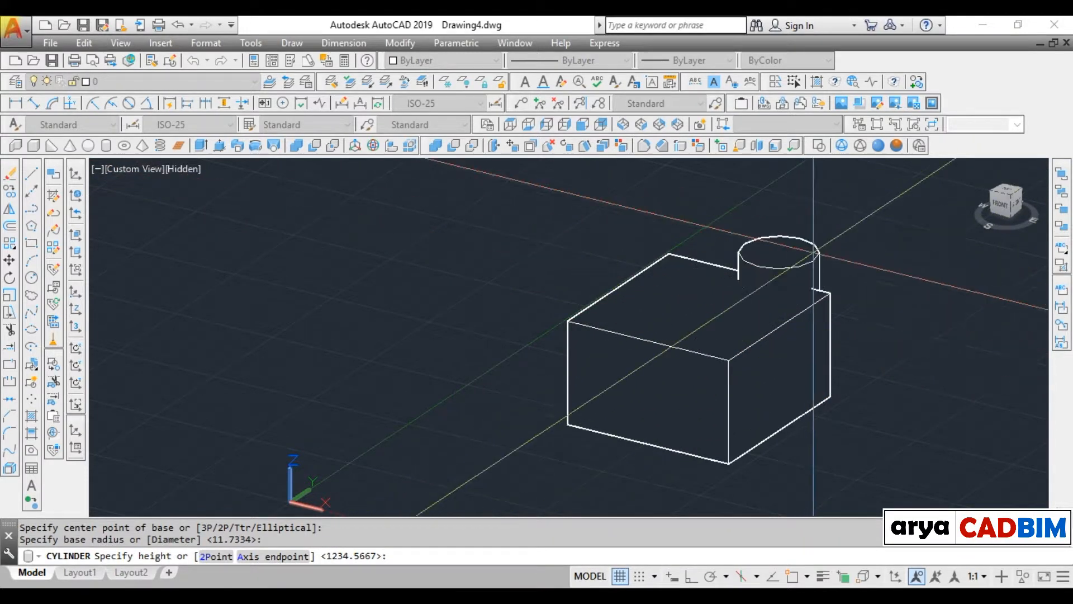
key("Escape")
middle_click_drag(709, 395, 640, 353)
key("Escape")
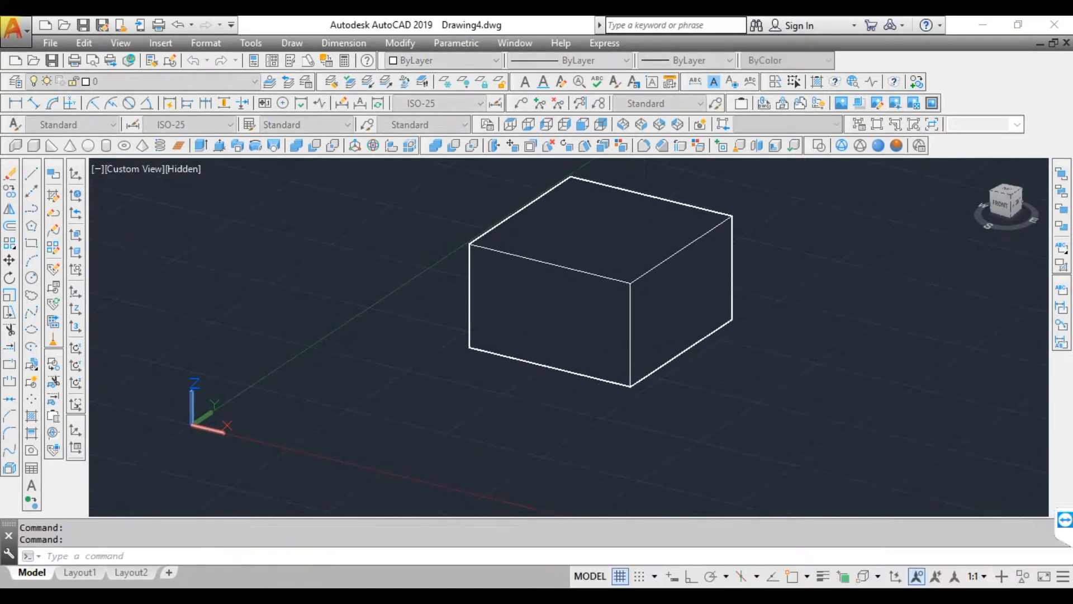
- Turn on Dynamic UCS and create a cylinder of about 373 radius and 2388 height projecting from the box's front face
left_click(895, 576)
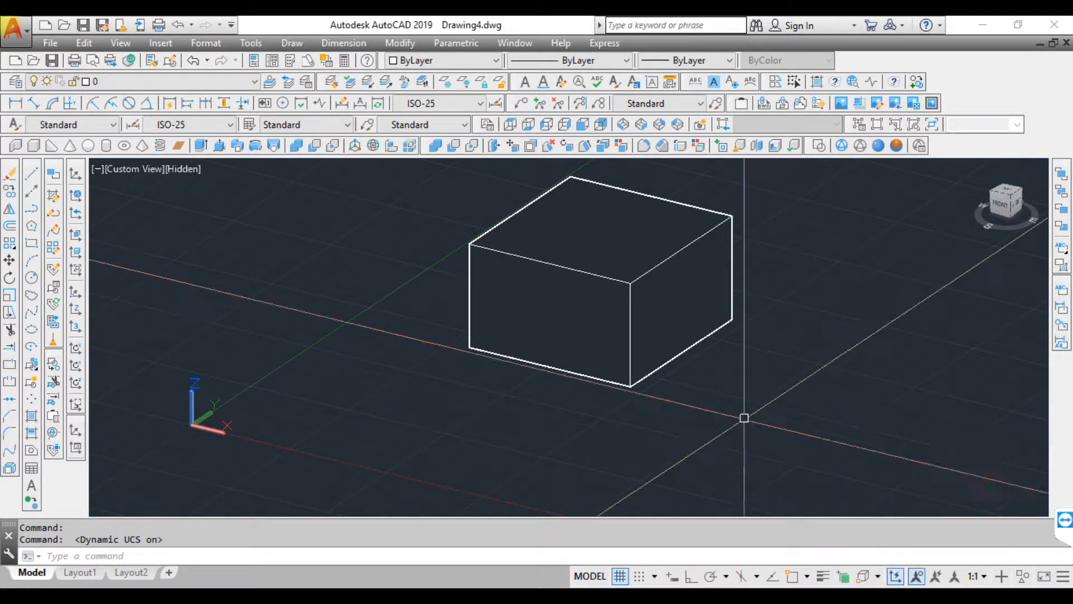
middle_click_drag(664, 361, 652, 376)
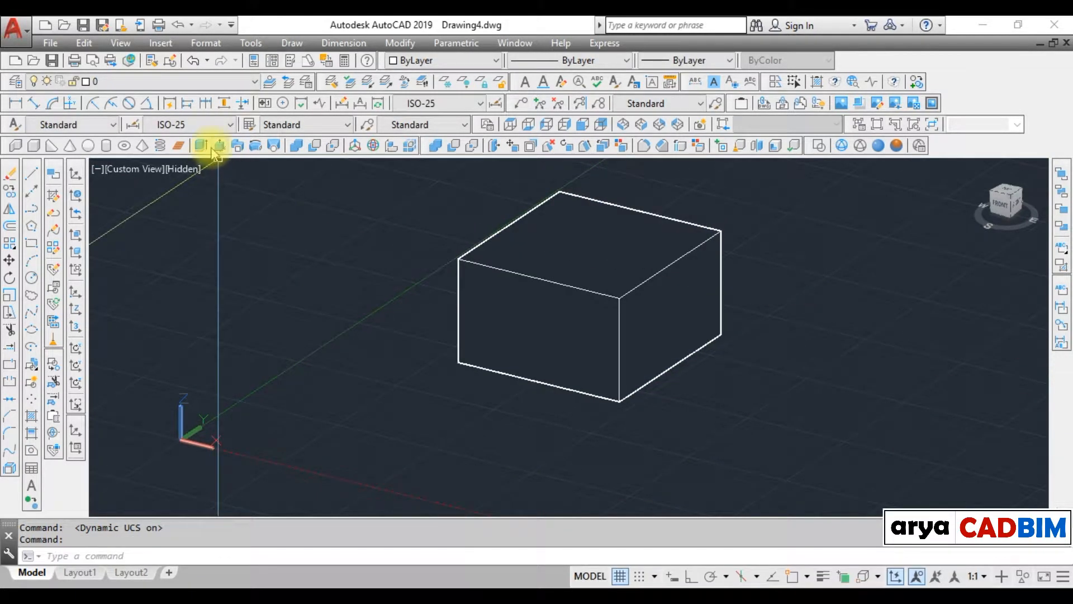
left_click(107, 146)
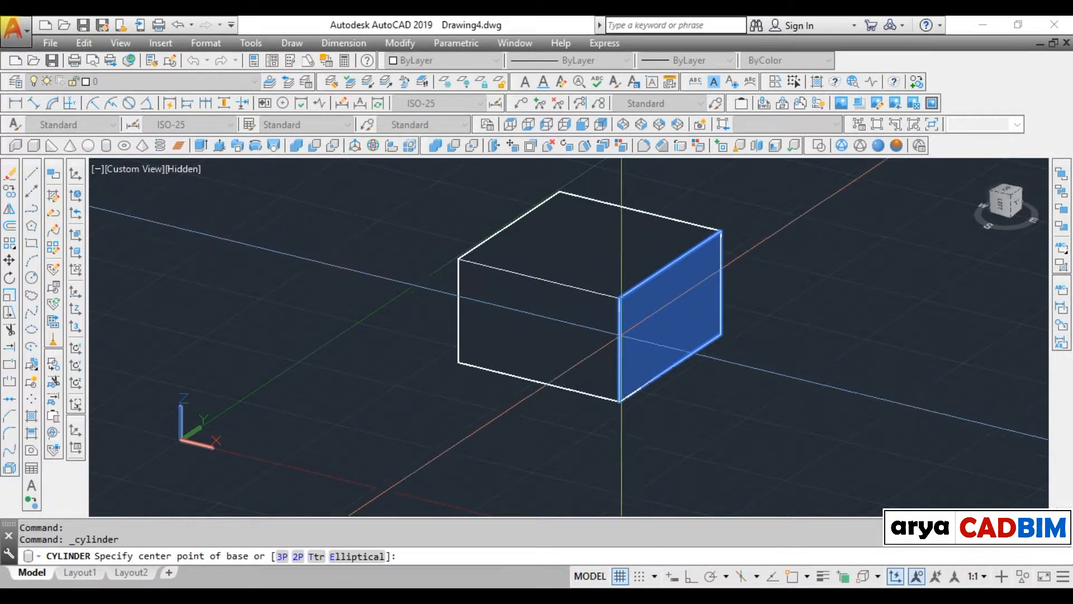
middle_click_drag(615, 324, 643, 340, "shift")
left_click(643, 340)
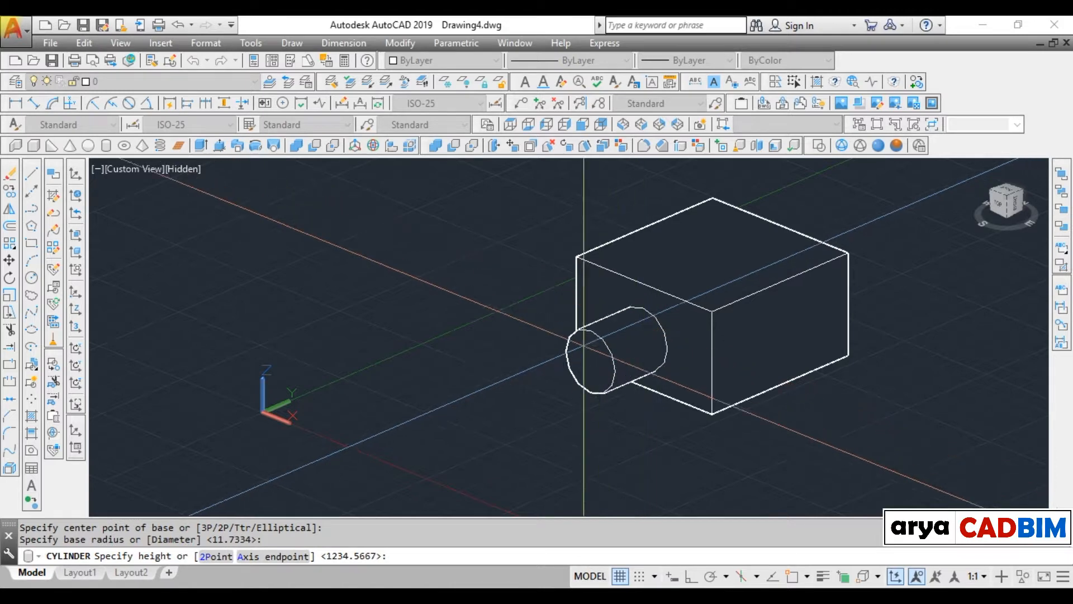
left_click(489, 382)
mouse_move(559, 394)
middle_mouse_down("shift")
mouse_move(630, 403)
mouse_move(559, 394)
middle_mouse_up("shift")
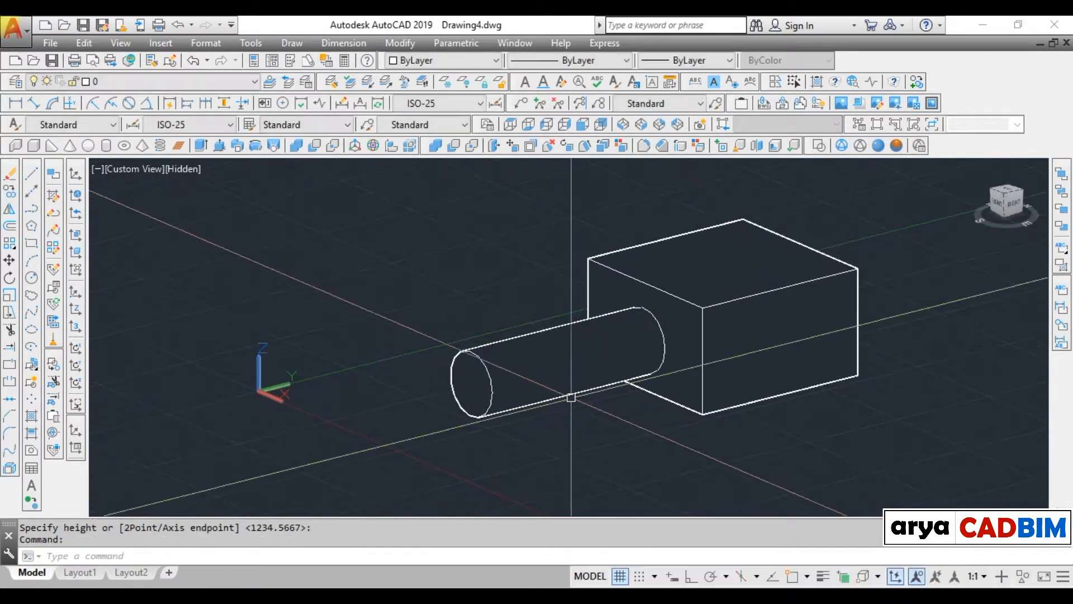
- Create a second cylinder of about 290 radius projecting outward from the box's right face
left_click(105, 147)
left_click(764, 338)
key("Return")
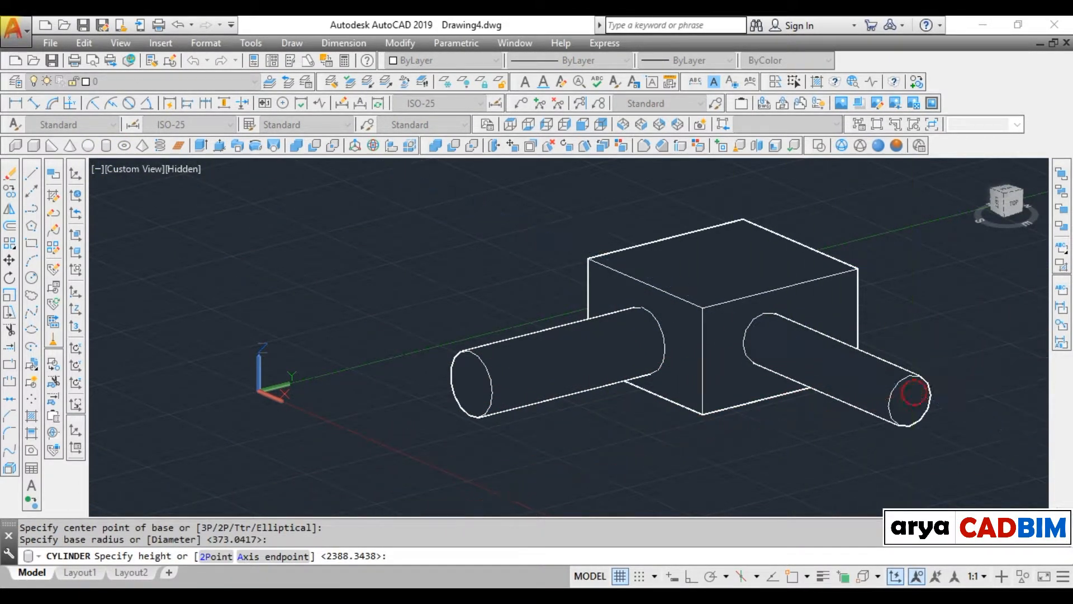
left_click(908, 398)
- Create a third cylinder rising from the box's top face and display the model in a shaded visual style
key("Return")
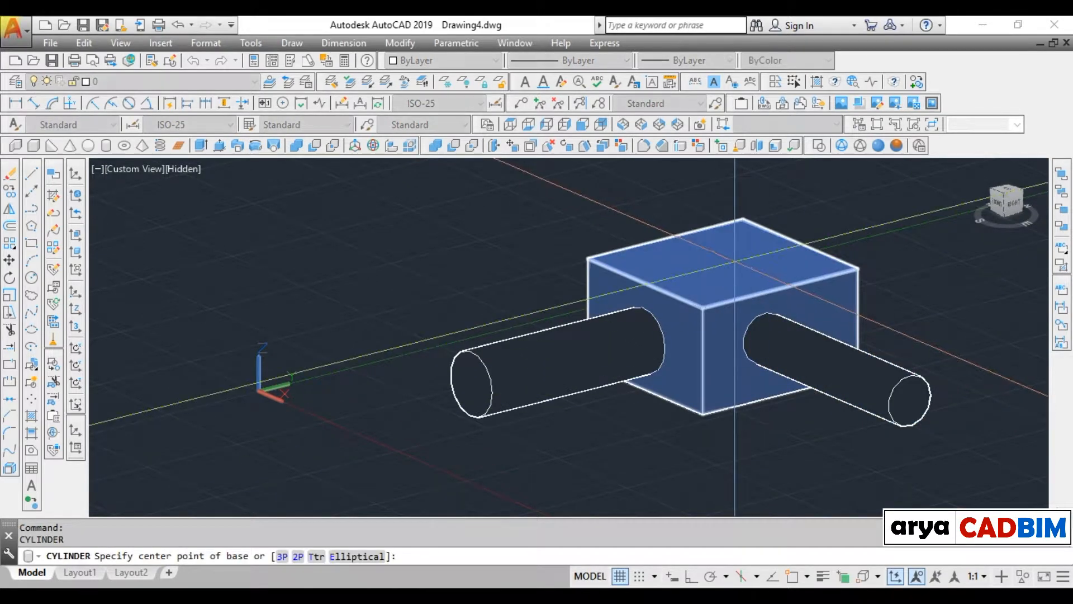
left_click(730, 261)
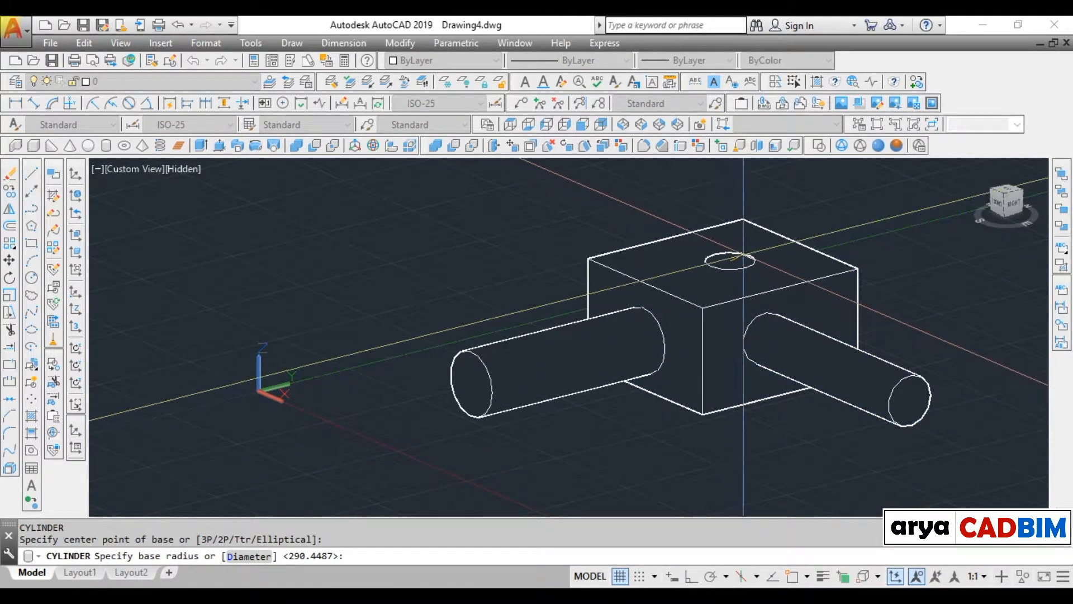
left_click(750, 254)
middle_click_drag(749, 255, 659, 419)
left_click(788, 234)
key("Escape")
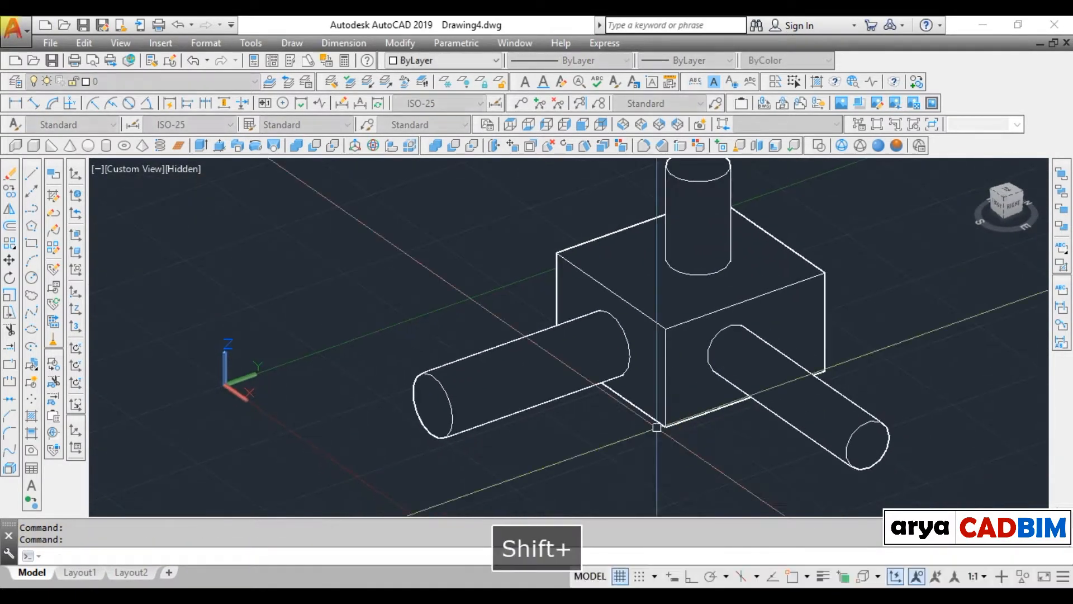
left_click(896, 145)
middle_click_drag(906, 161, 665, 382, "shift")
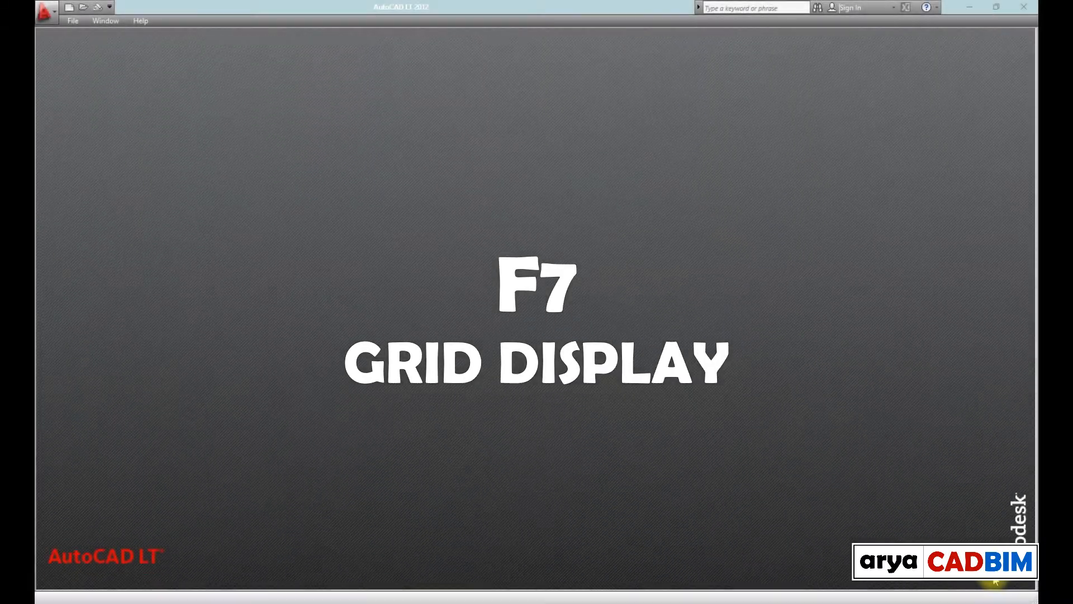
- Switch to AutoCAD LT 2012 and start a new drawing from the acadltiso.dwt template, viewing its grid at different scales
key("ctrl+n")
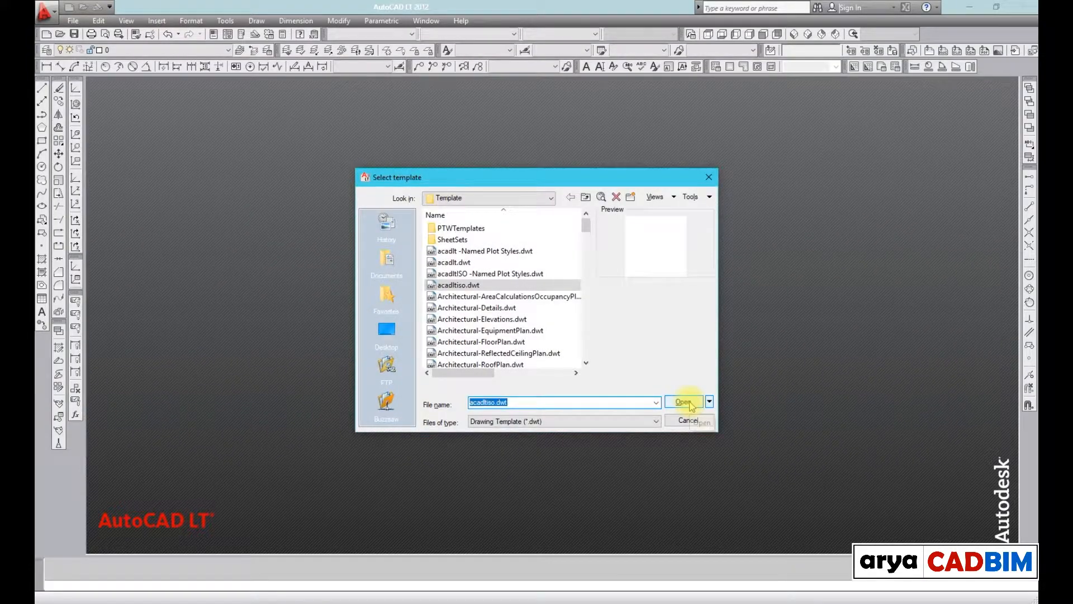
left_click(684, 402)
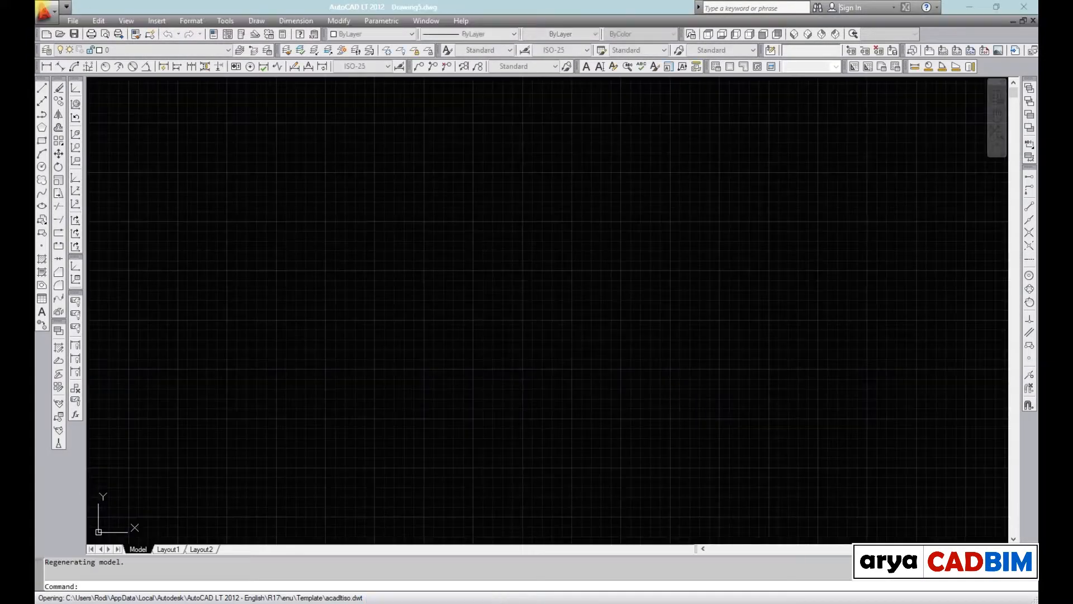
scroll(585, 333, "down", 6)
scroll(586, 333, "up", 5)
scroll(586, 334, "down", 4)
scroll(586, 335, "up", 3)
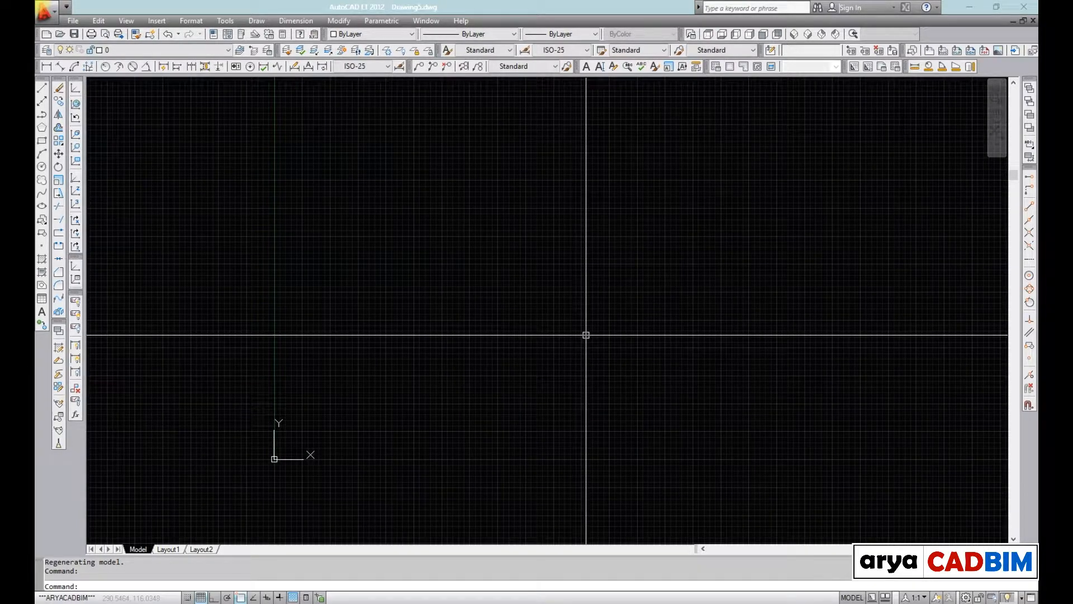
- Toggle the grid display off and back on twice
key("F7")
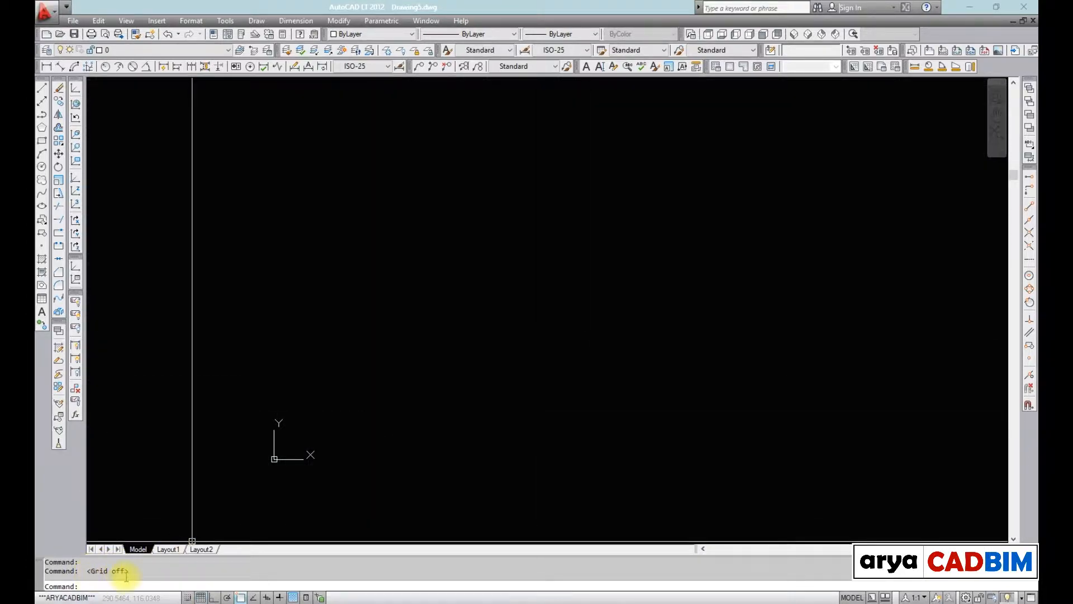
key("F7")
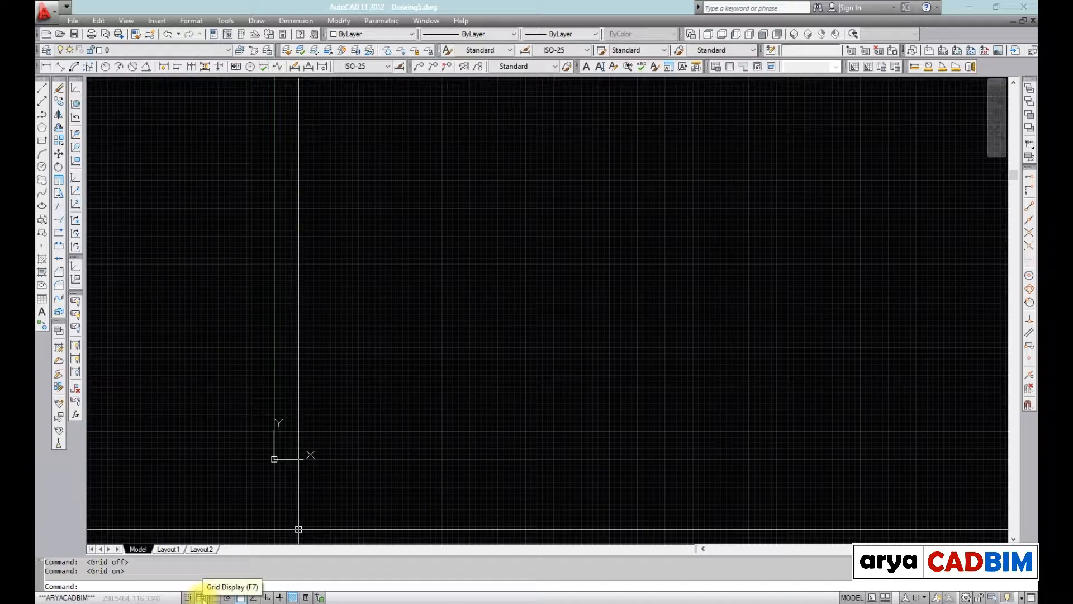
left_click(201, 597)
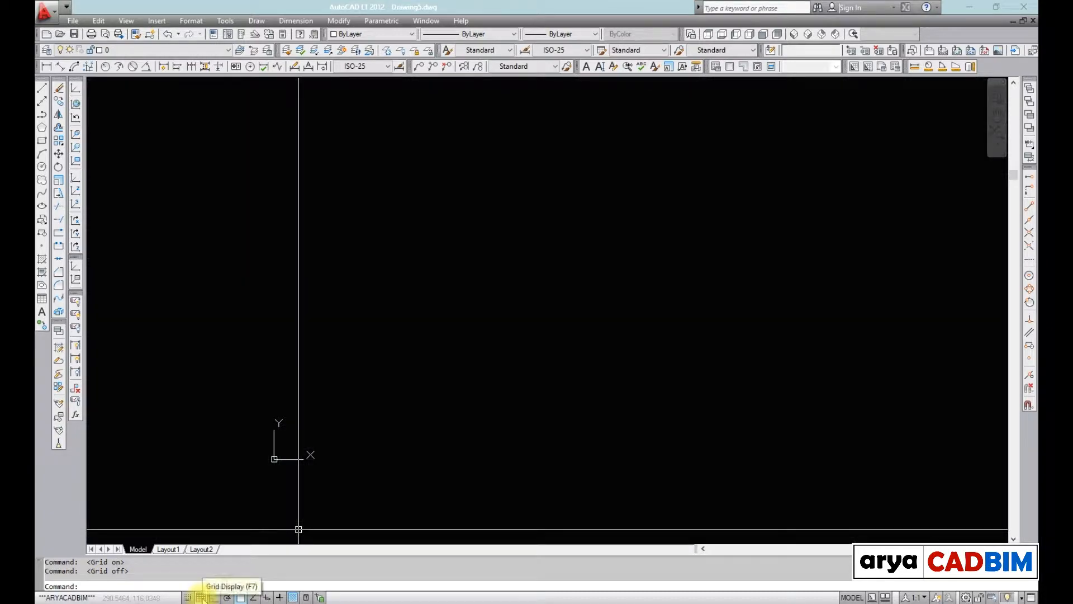
left_click(201, 597)
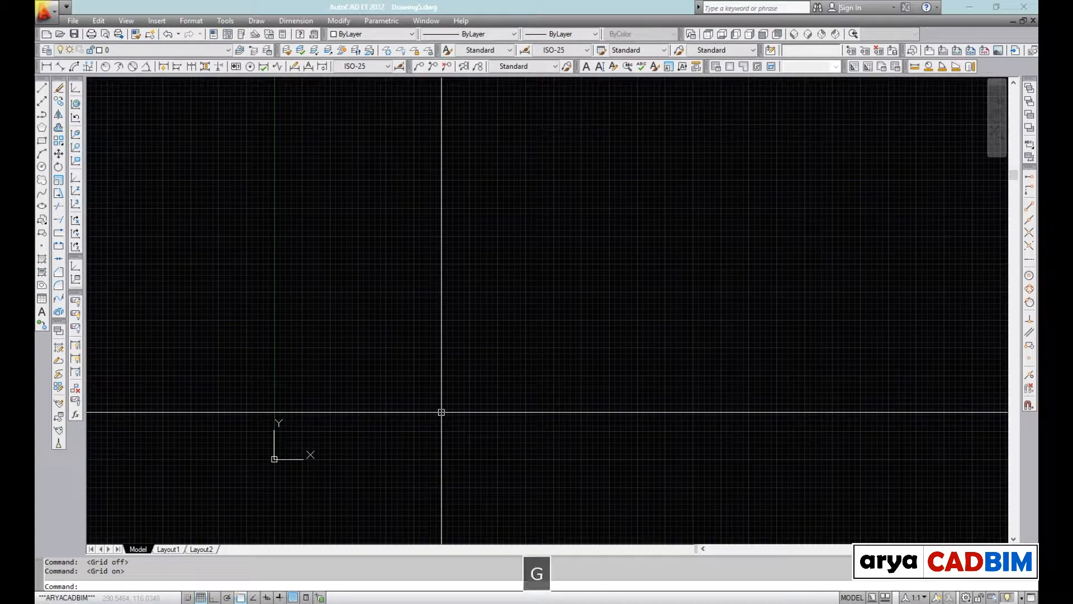
- Set the GRIDMODE system variable to 0 to hide the grid, and back to 1 to show it
type("DM")
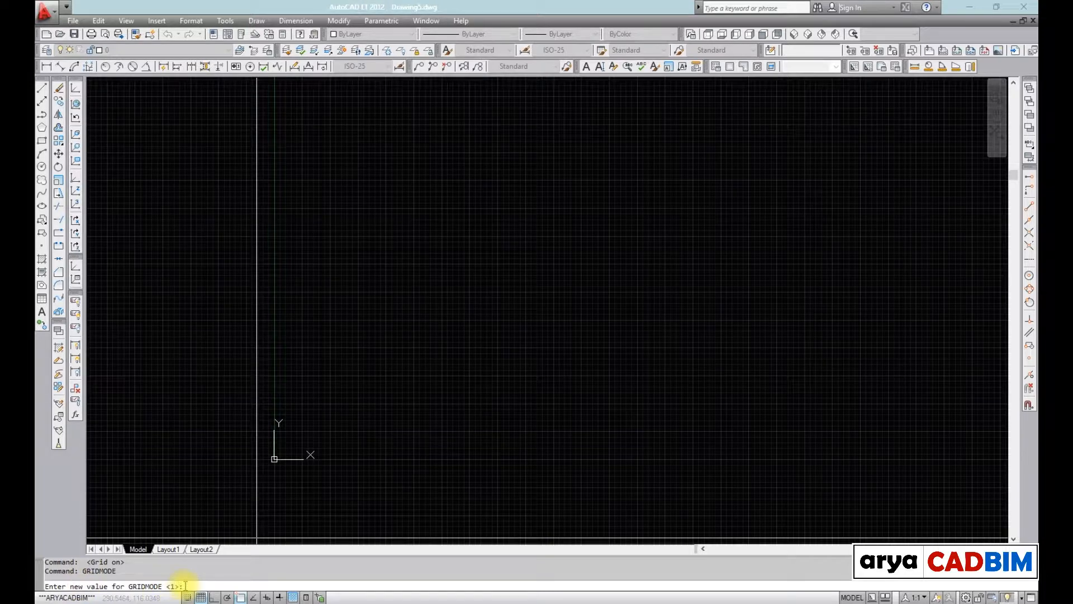
type("0")
key("Return")
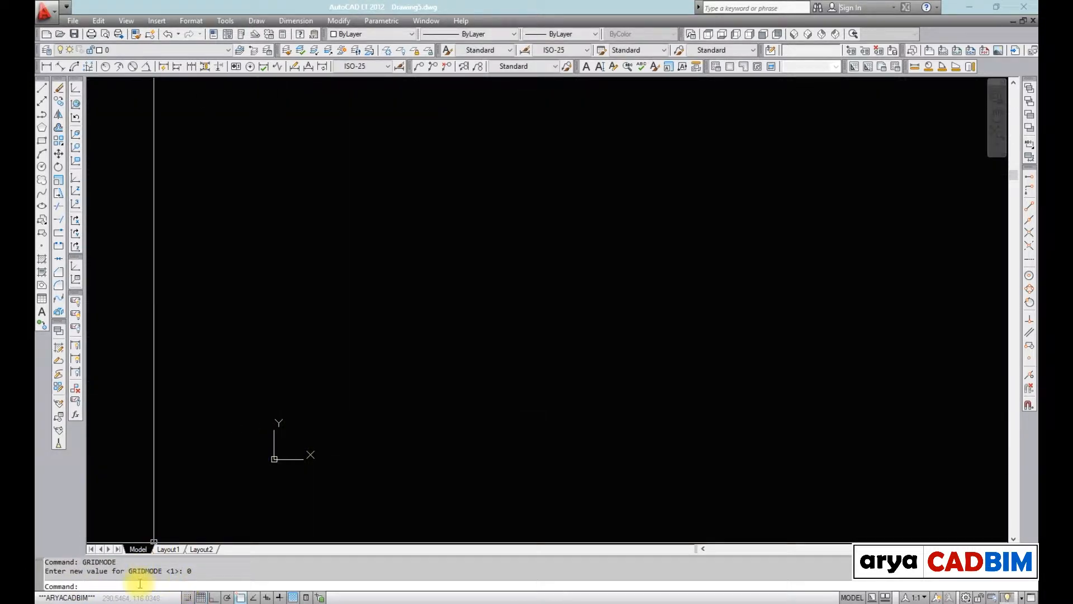
key("Return")
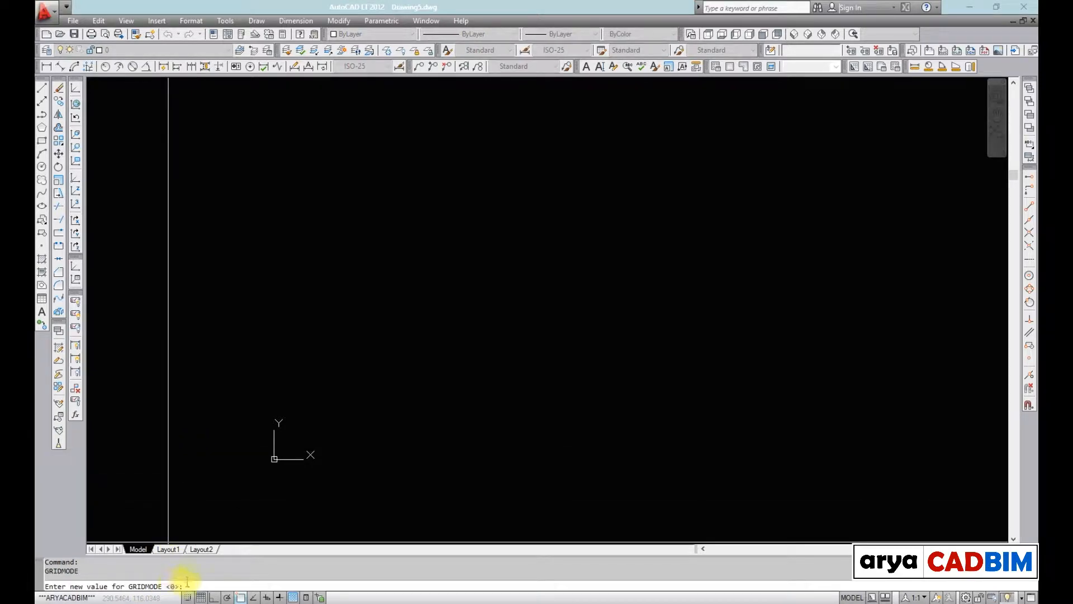
type("1")
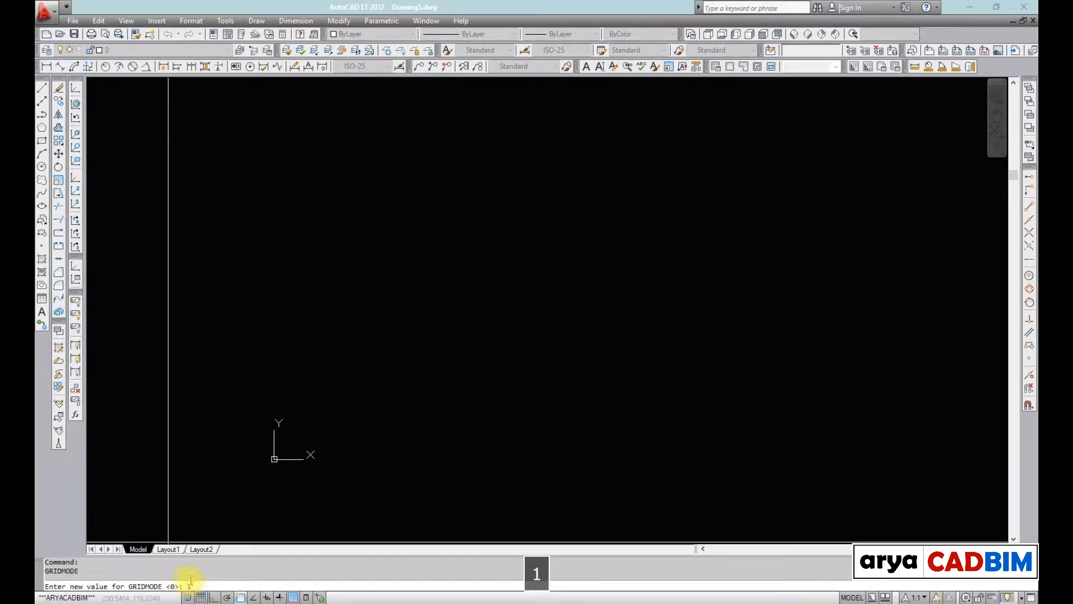
key("Return")
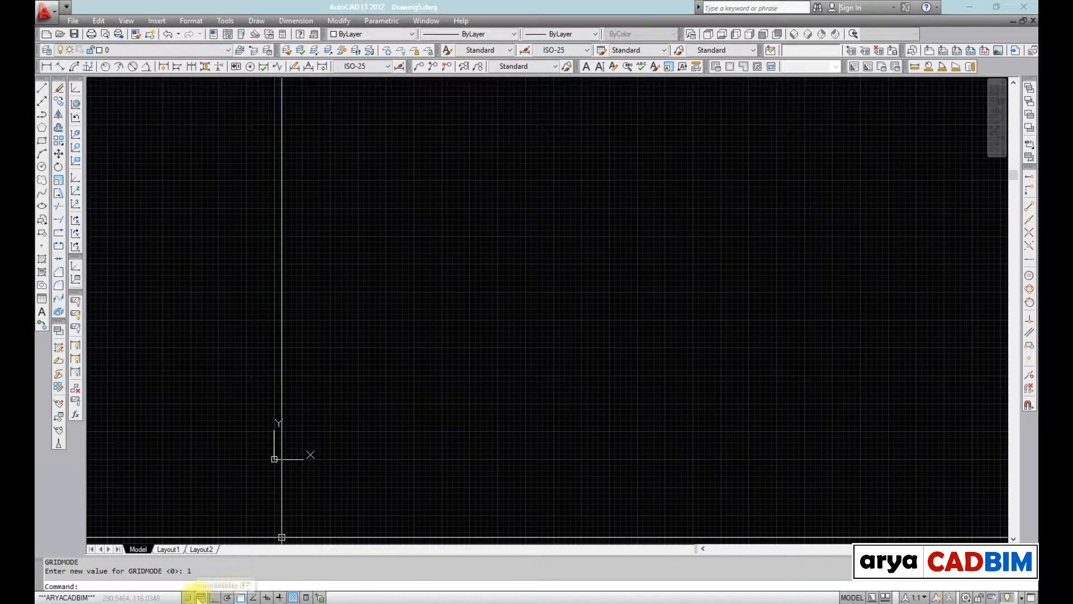
- Examine the snap and grid drafting settings, then close them without changes
right_click(199, 597)
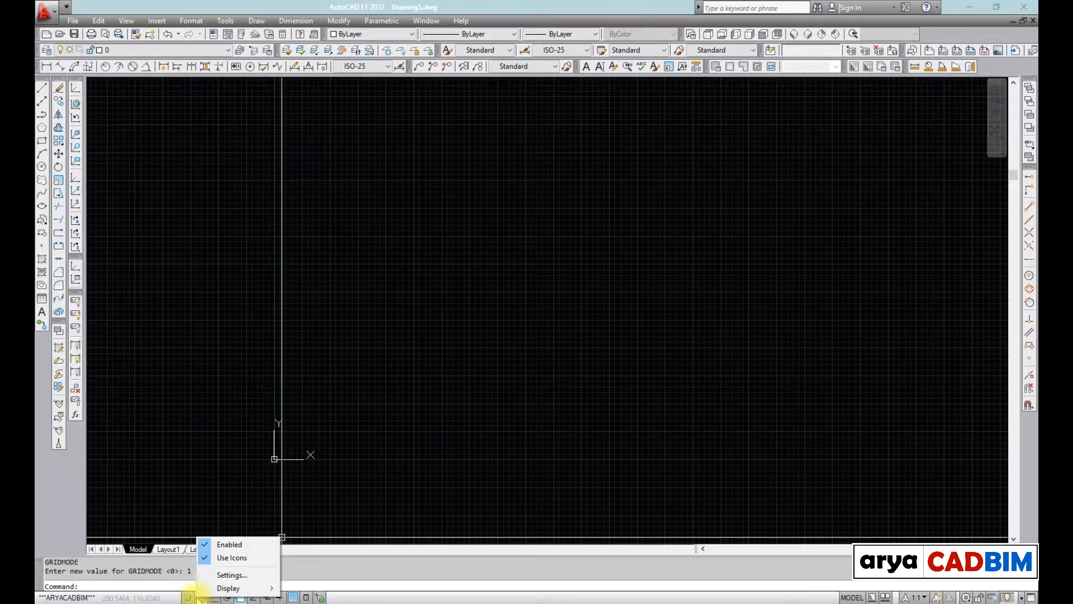
left_click(232, 575)
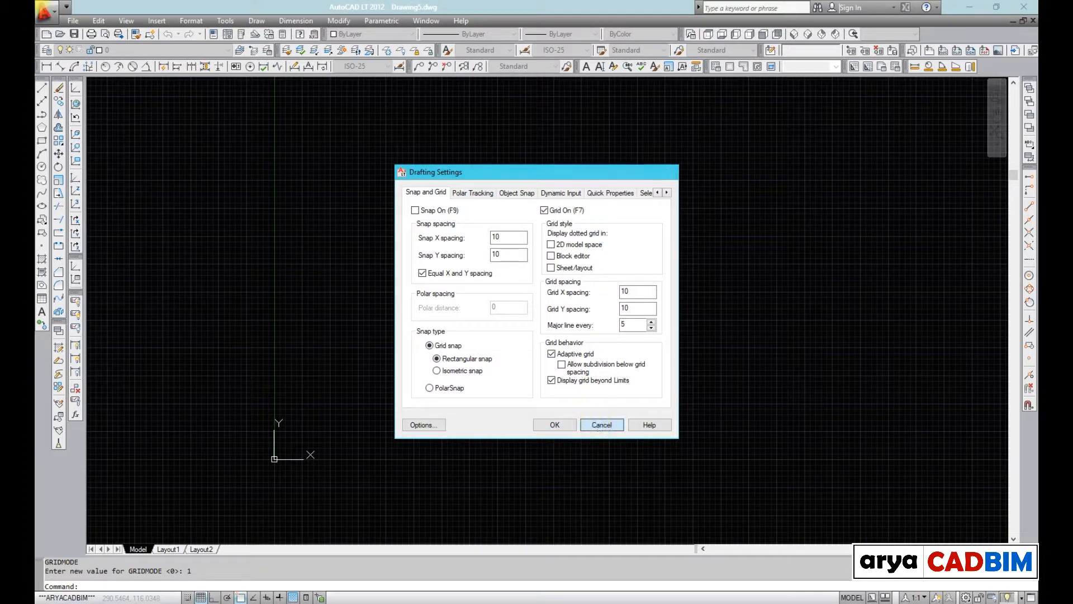
left_click(602, 423)
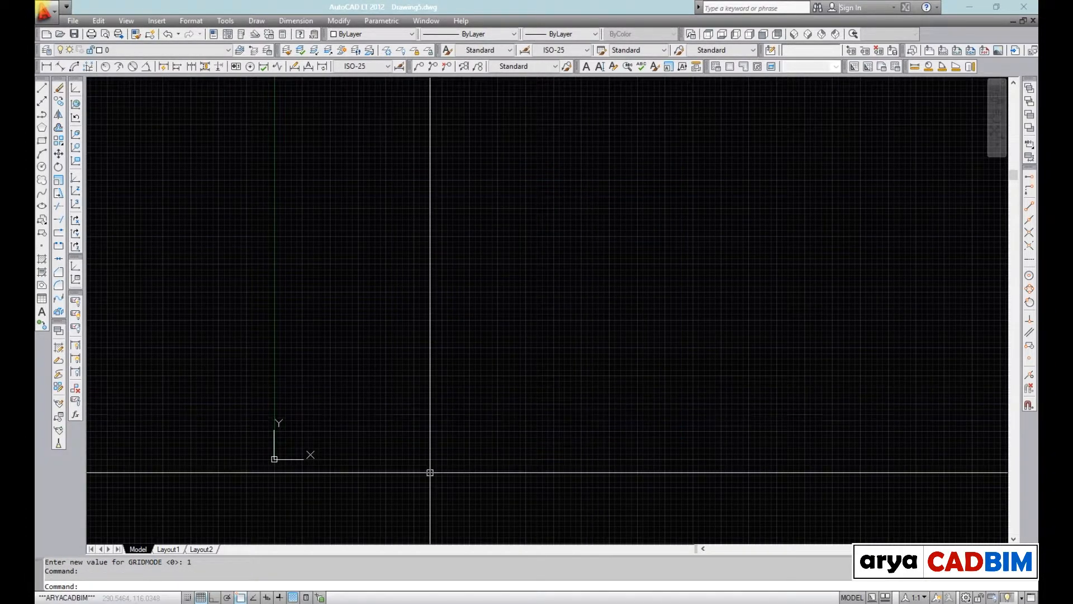
- Set the color of the 2D model space grid major lines to Green in the drawing window colors
right_click(440, 565)
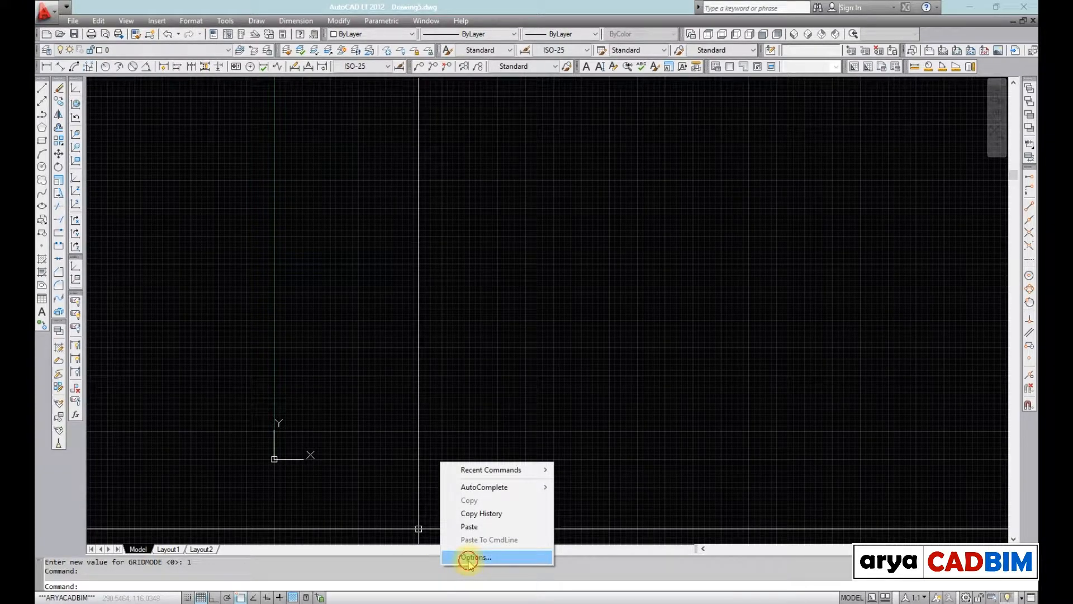
left_click(468, 558)
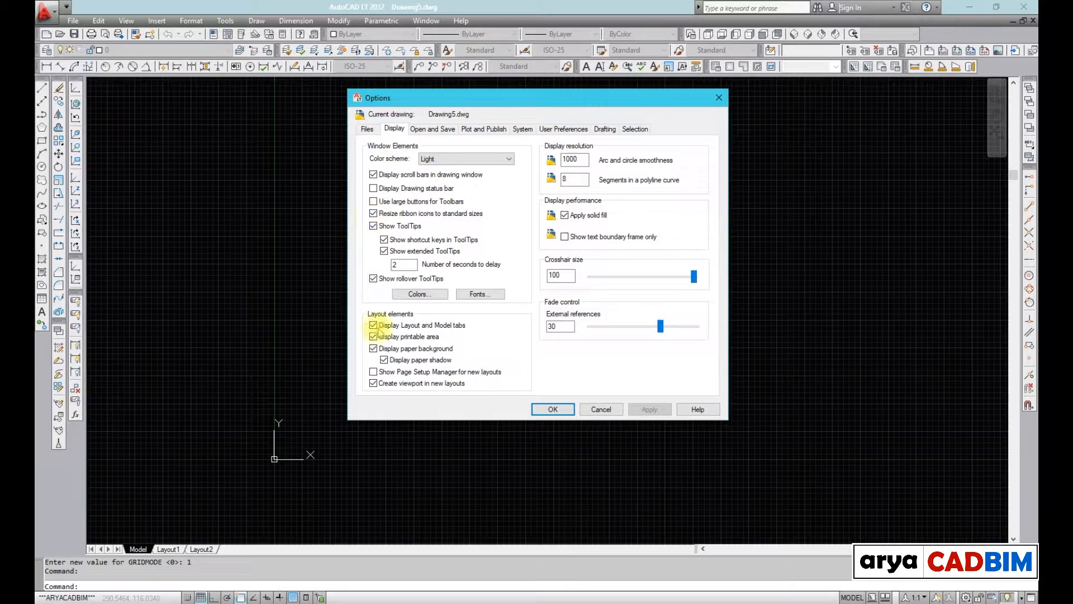
left_click(421, 295)
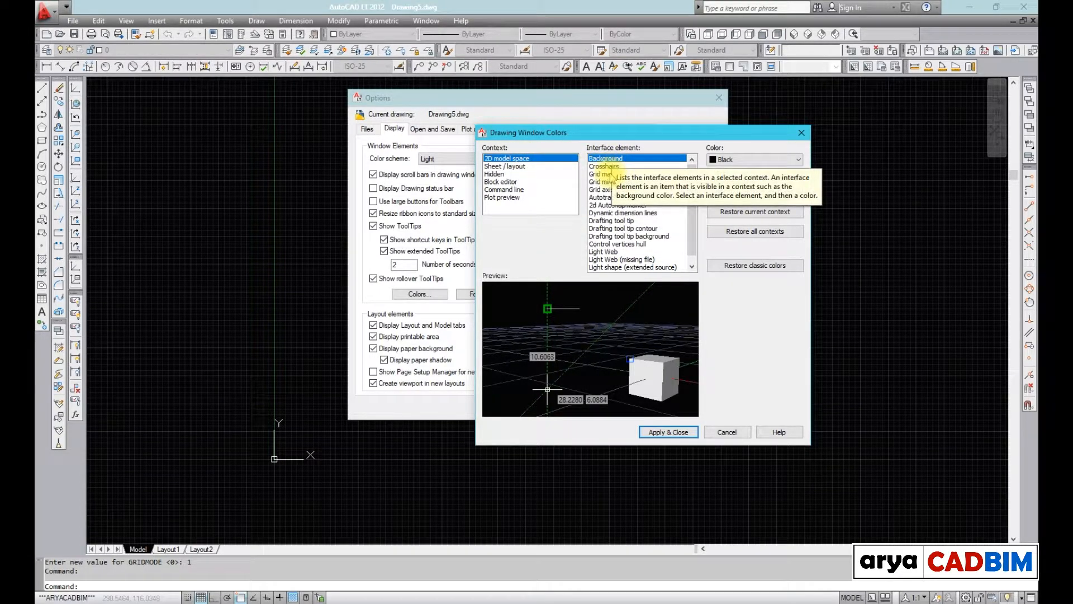
left_click(611, 175)
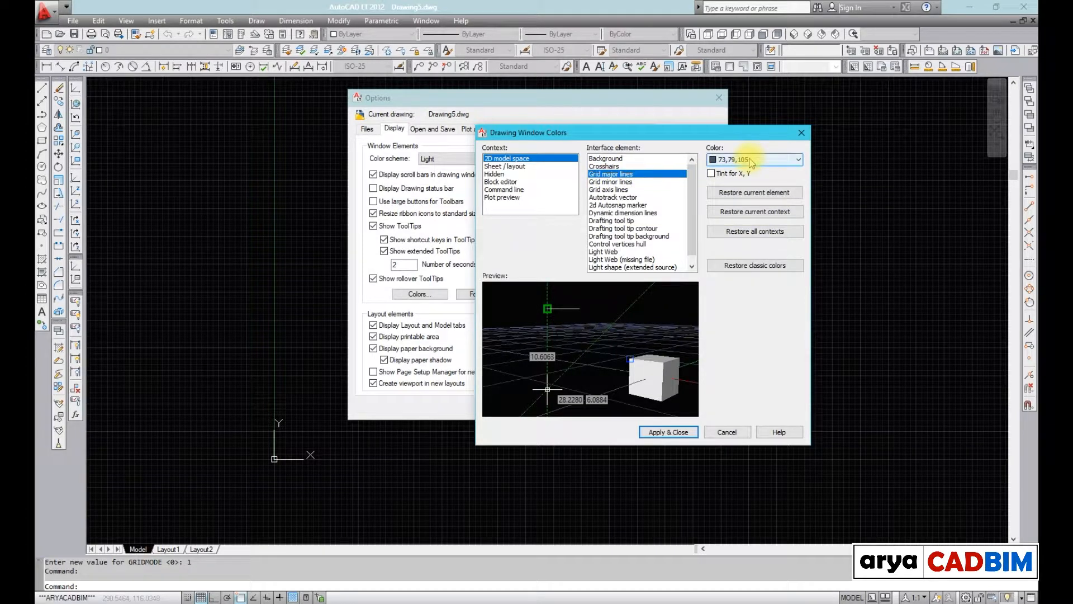
left_click(621, 182)
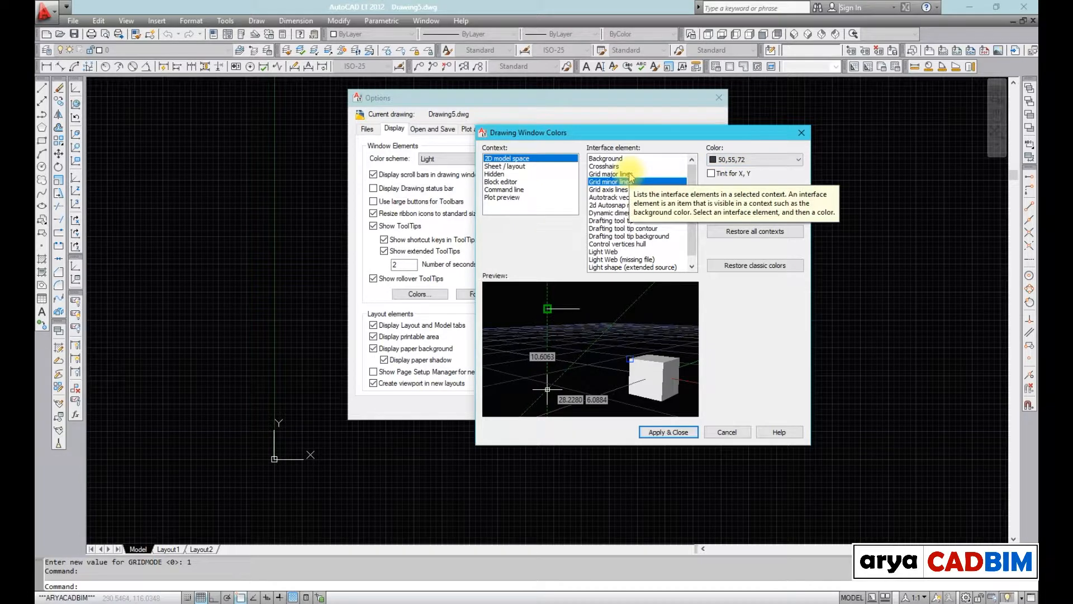
left_click(622, 174)
left_click(744, 159)
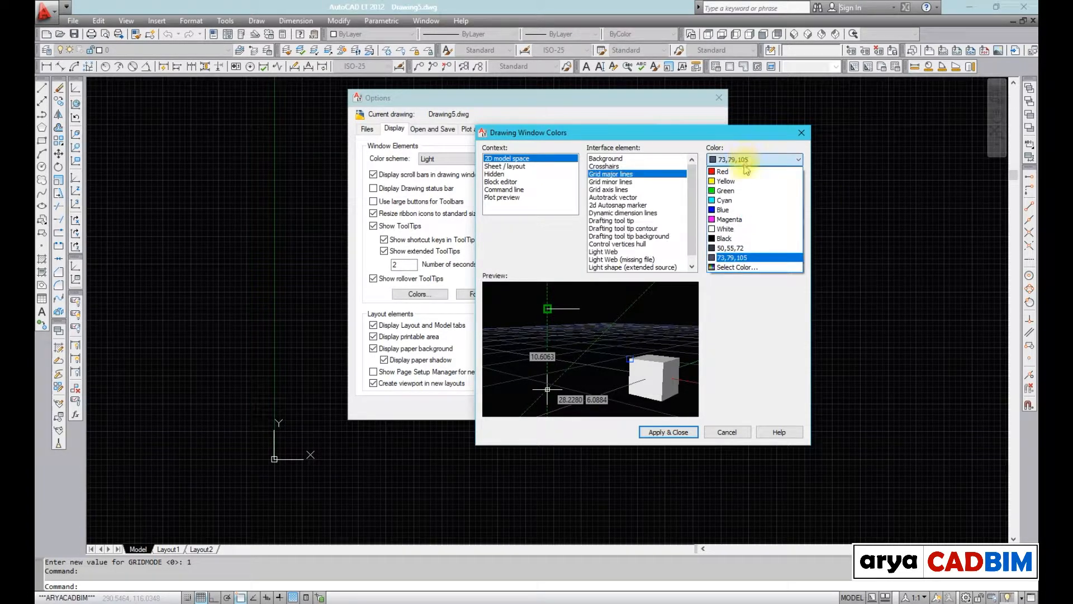
left_click(738, 191)
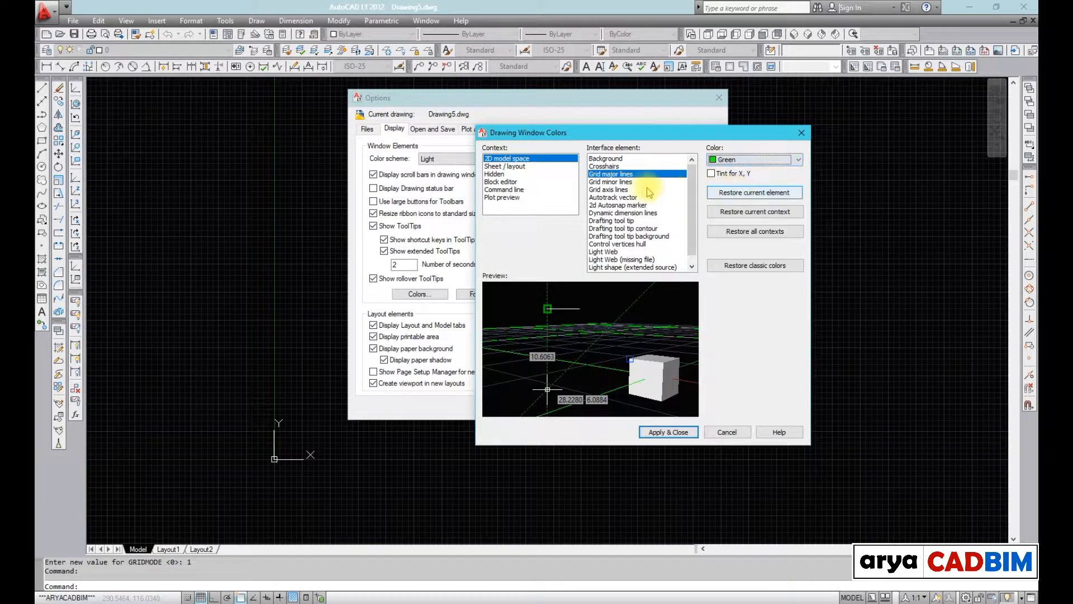
- Set the 2D model space grid minor lines to Red and apply the new grid colors to the drawing
left_click(614, 182)
left_click(798, 160)
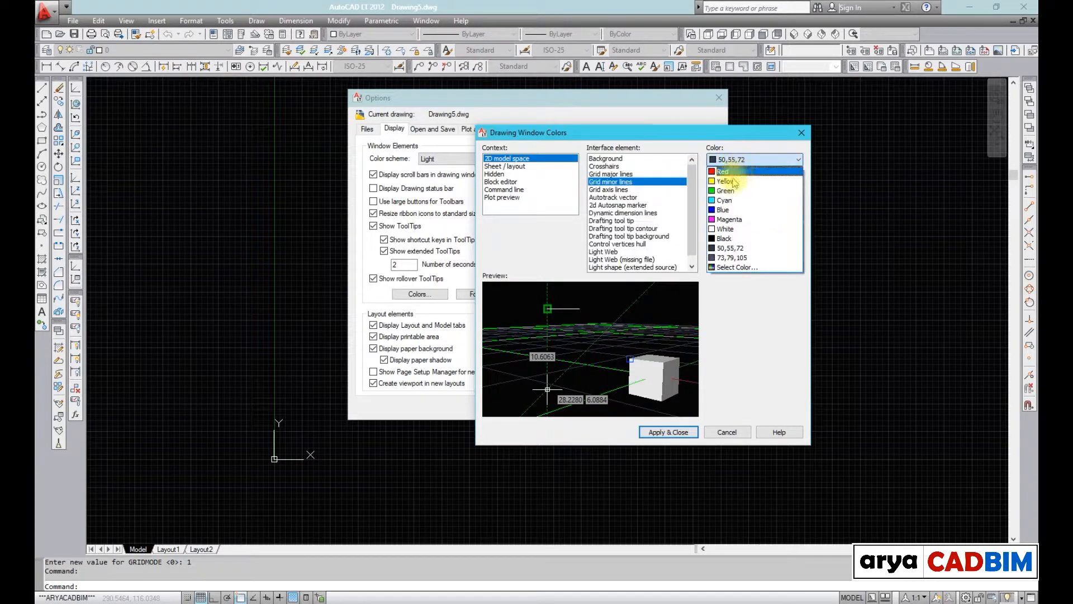
left_click(726, 172)
left_click(681, 435)
left_click(553, 409)
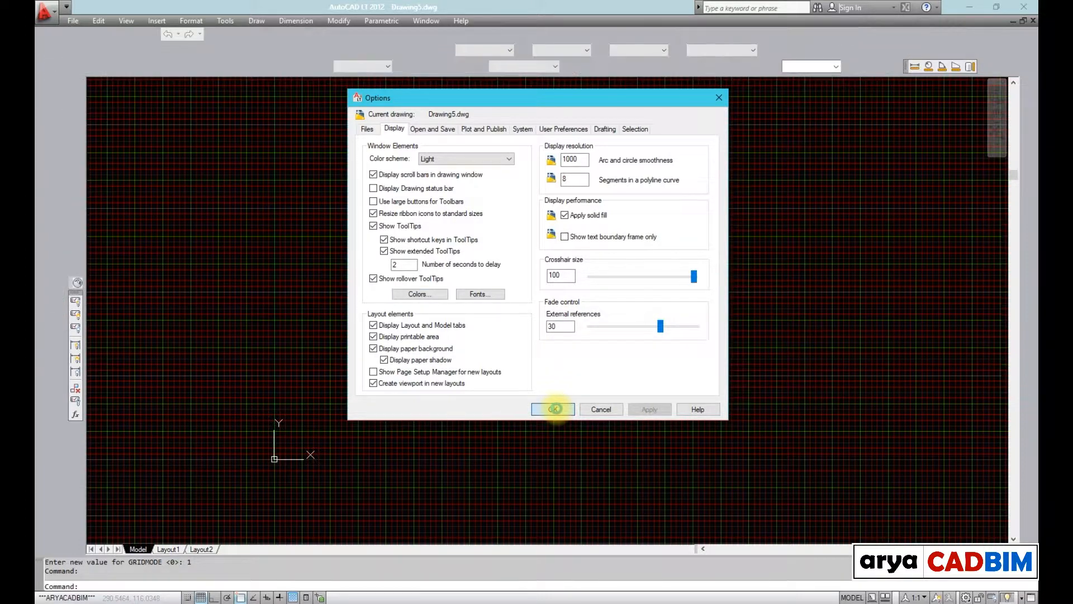
scroll(386, 358, "up", 3)
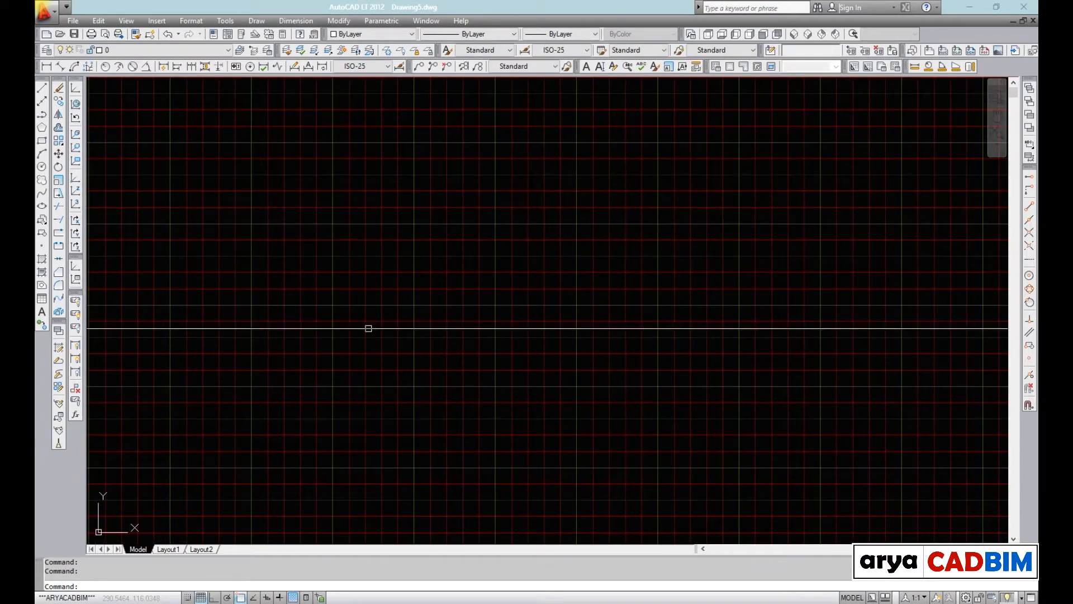
scroll(505, 316, "down", 2)
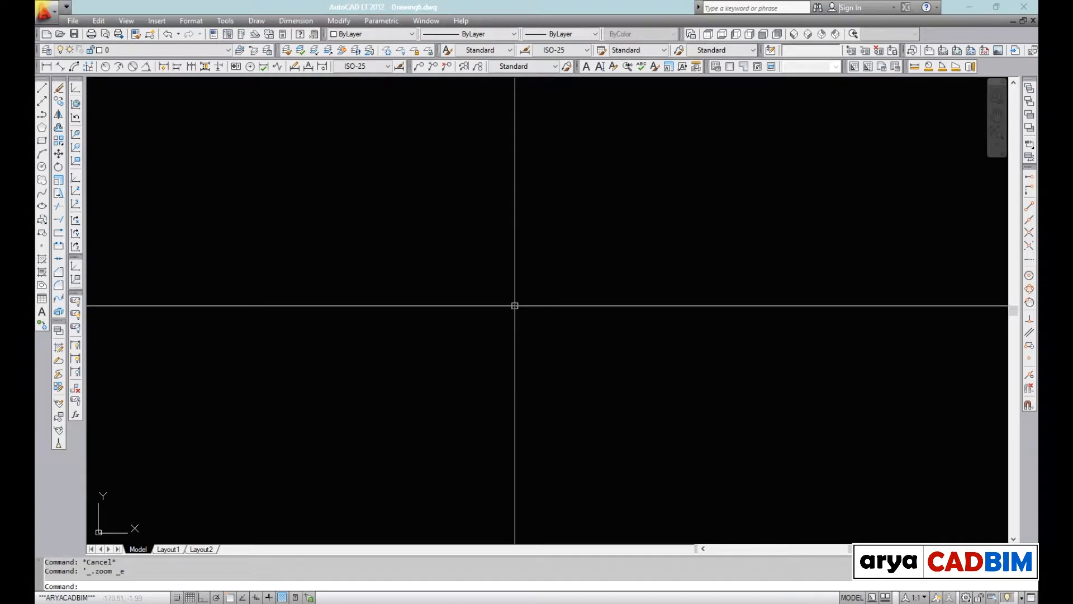
- Toggle Ortho mode on and back off twice
key("F8")
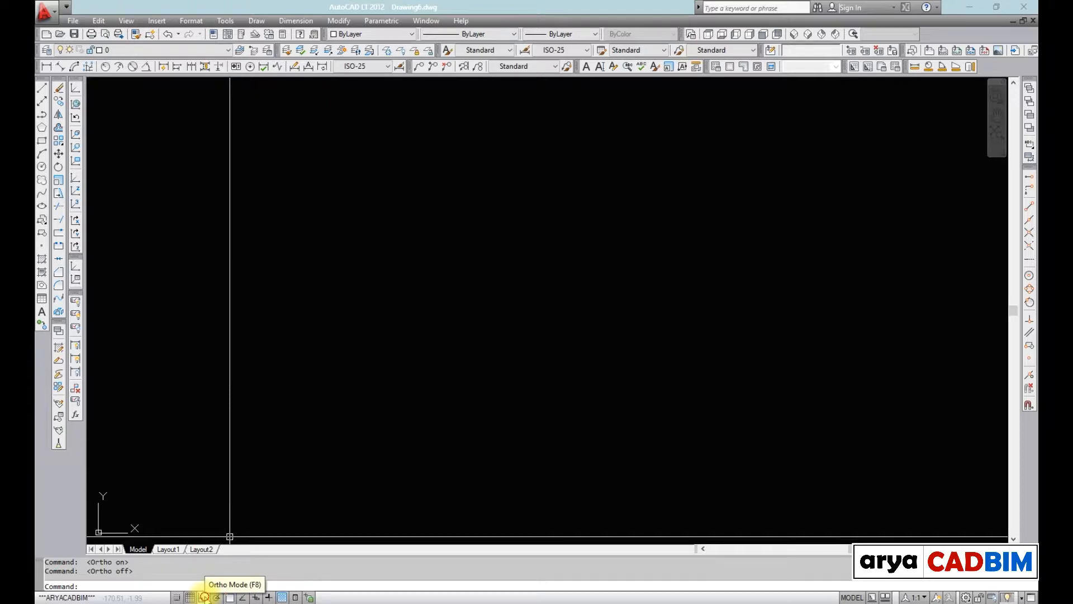
left_click(204, 597)
left_click(204, 597)
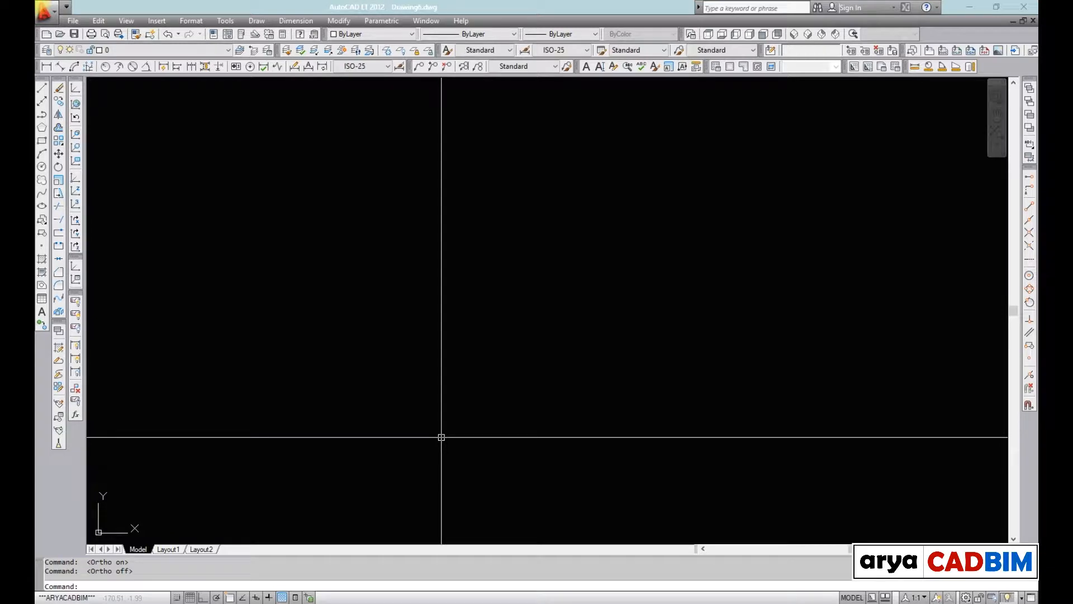
- Set the ORTHOMODE system variable to 1 to enable Ortho mode, and back to 0 to disable it
type("ORTHOMODE")
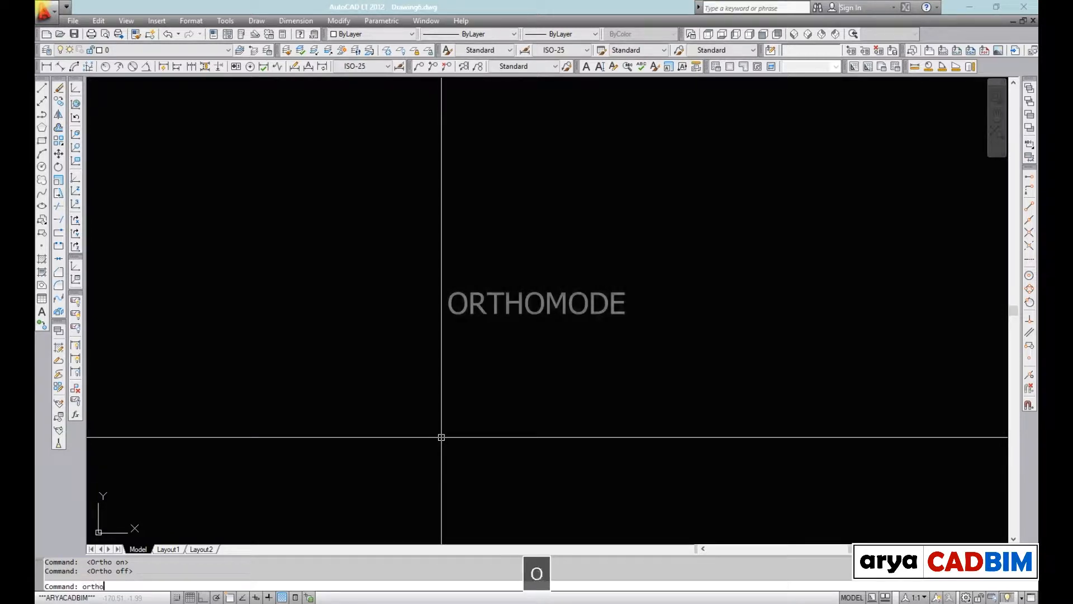
key("Return")
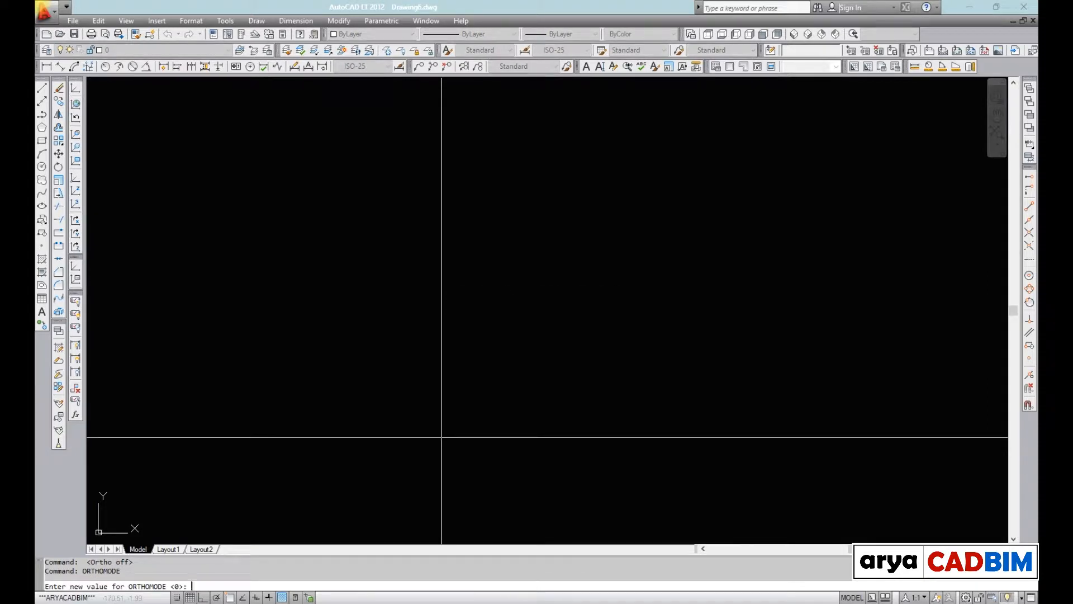
type("1")
key("Return")
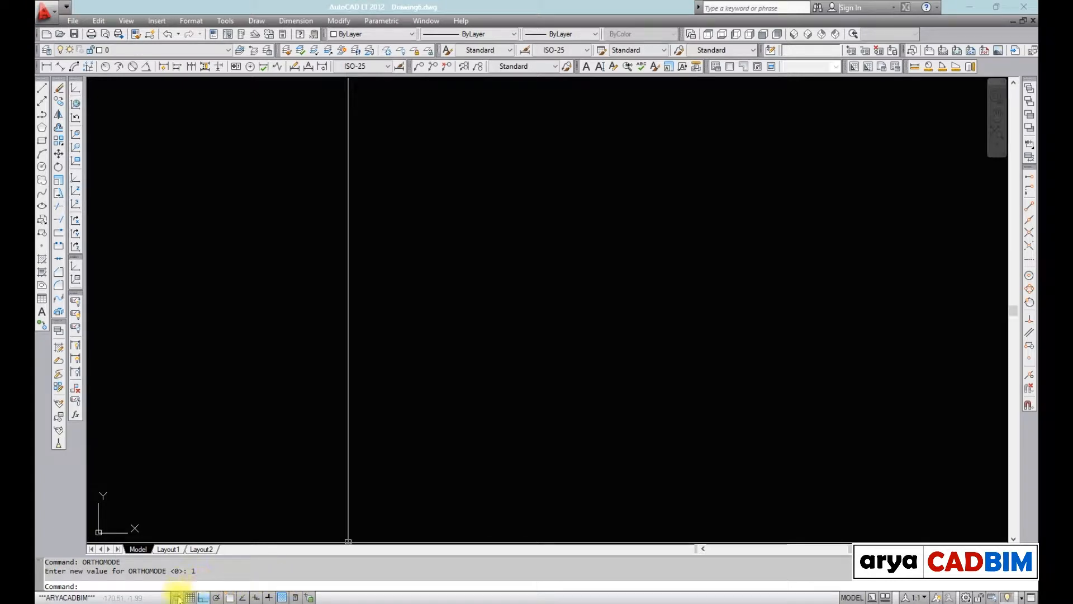
key("Return")
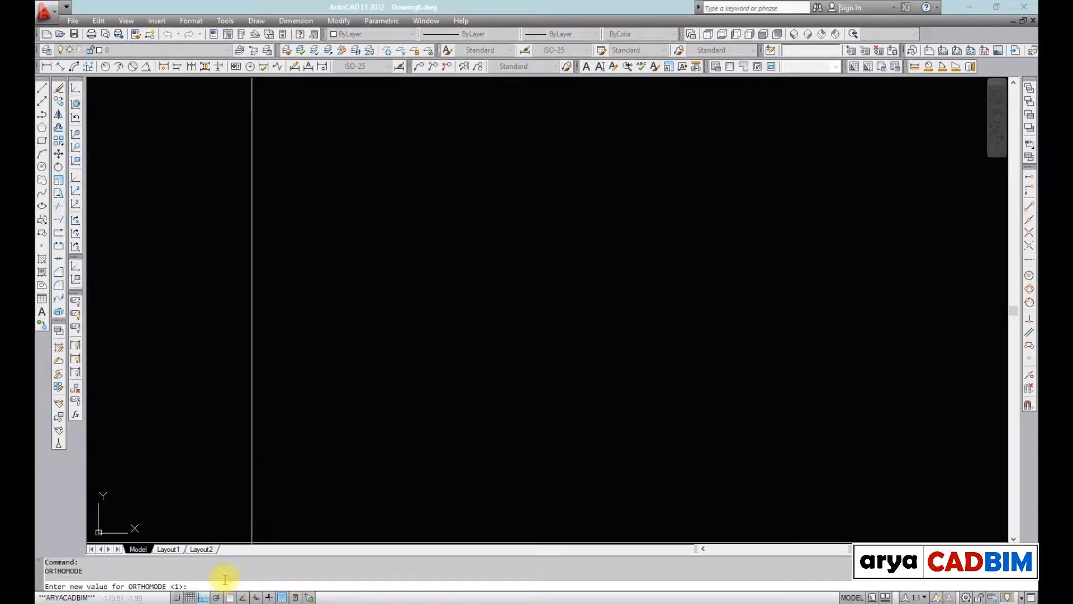
type("0")
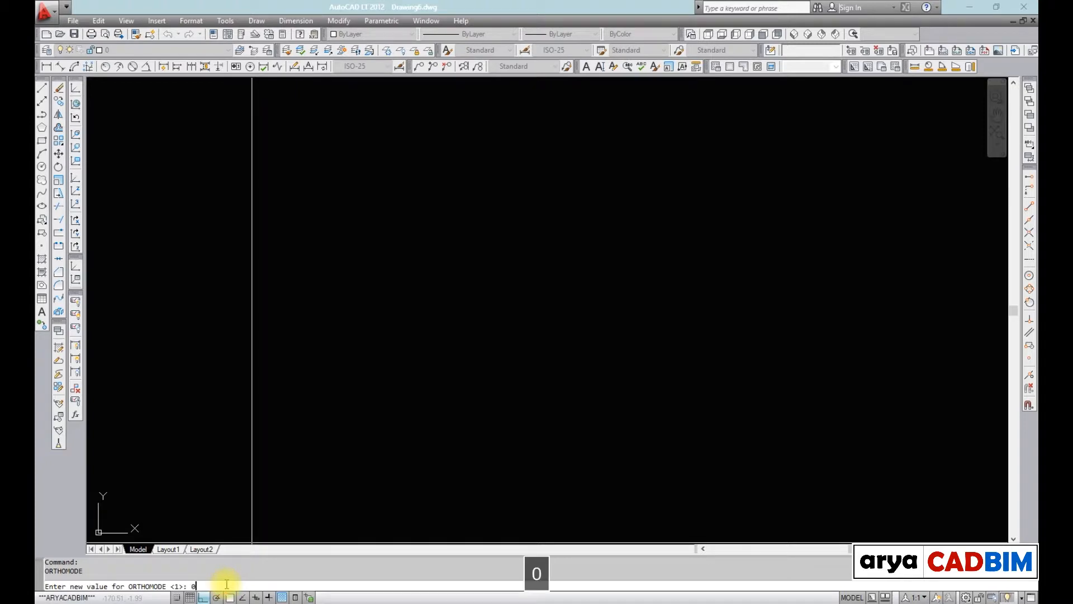
key("Return")
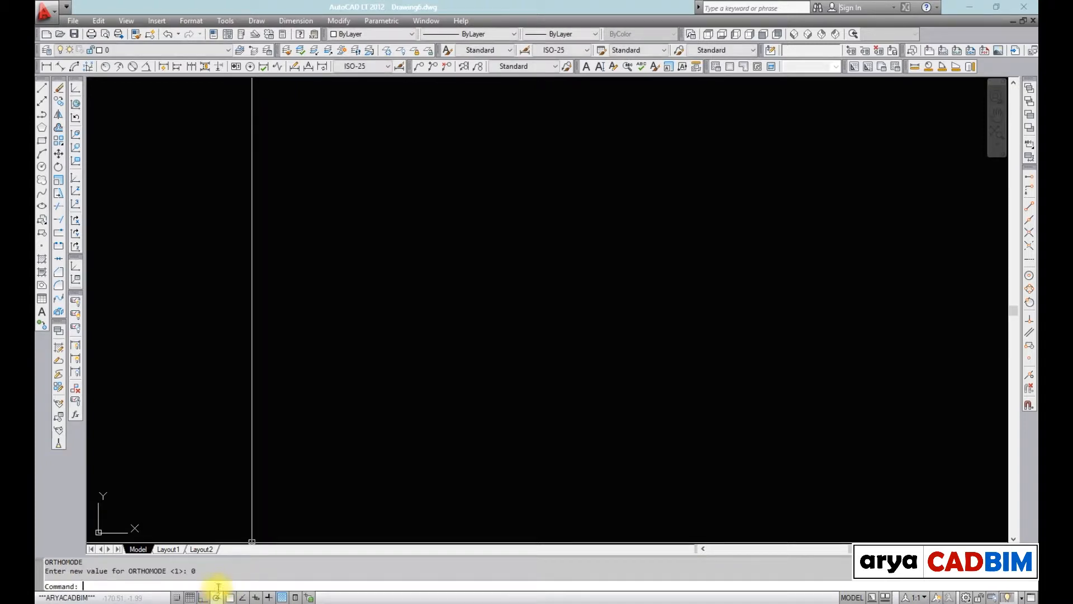
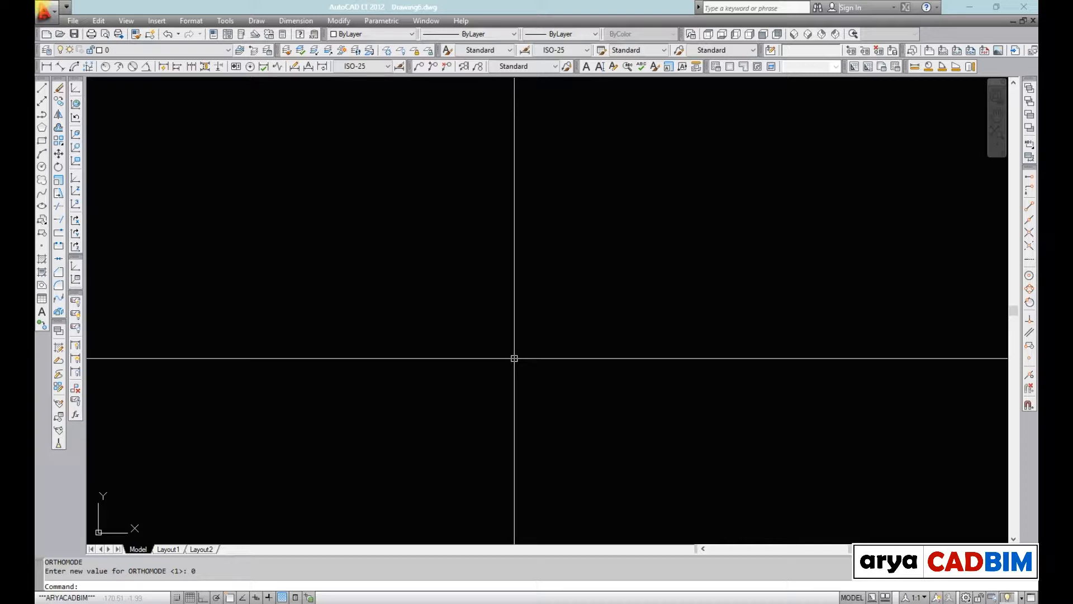
- Draw a horizontal line and a vertical line rising from its right end, turning Ortho mode on while drawing
type("l")
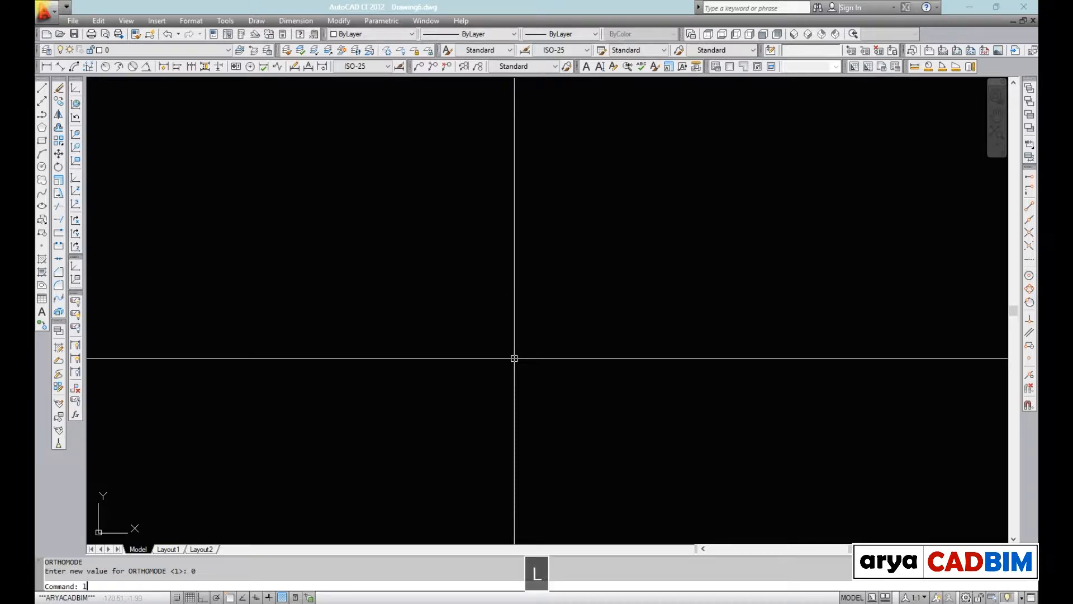
key("space")
left_click(514, 358)
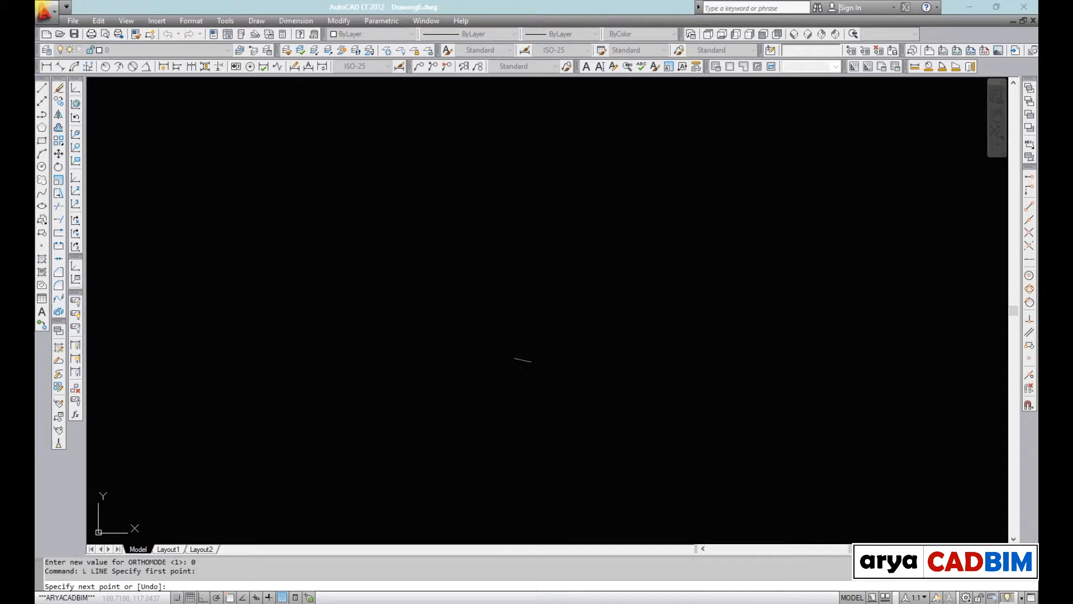
key("F8")
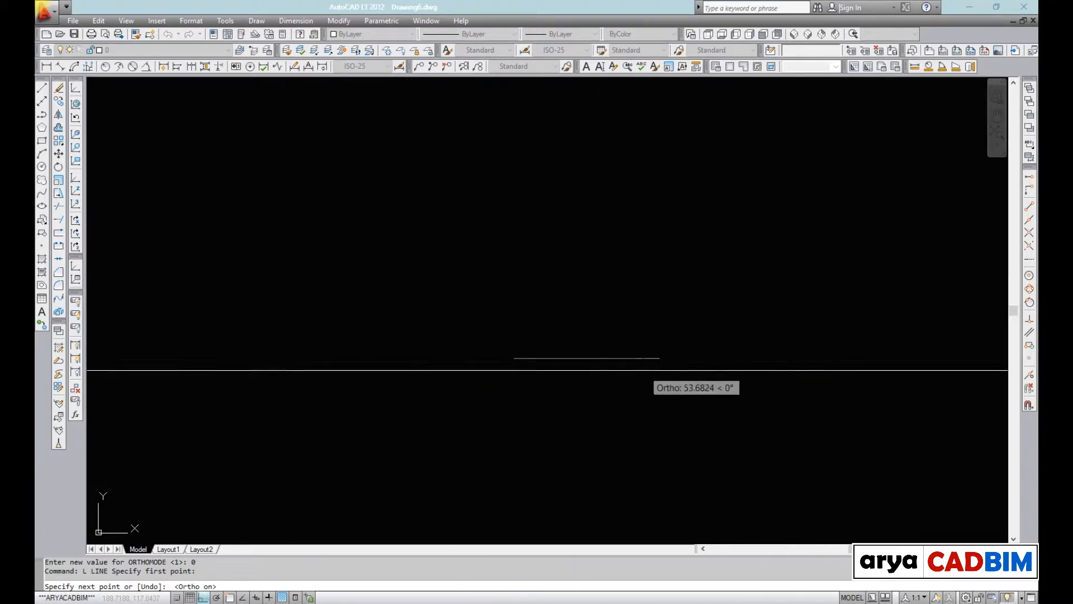
left_click(762, 371)
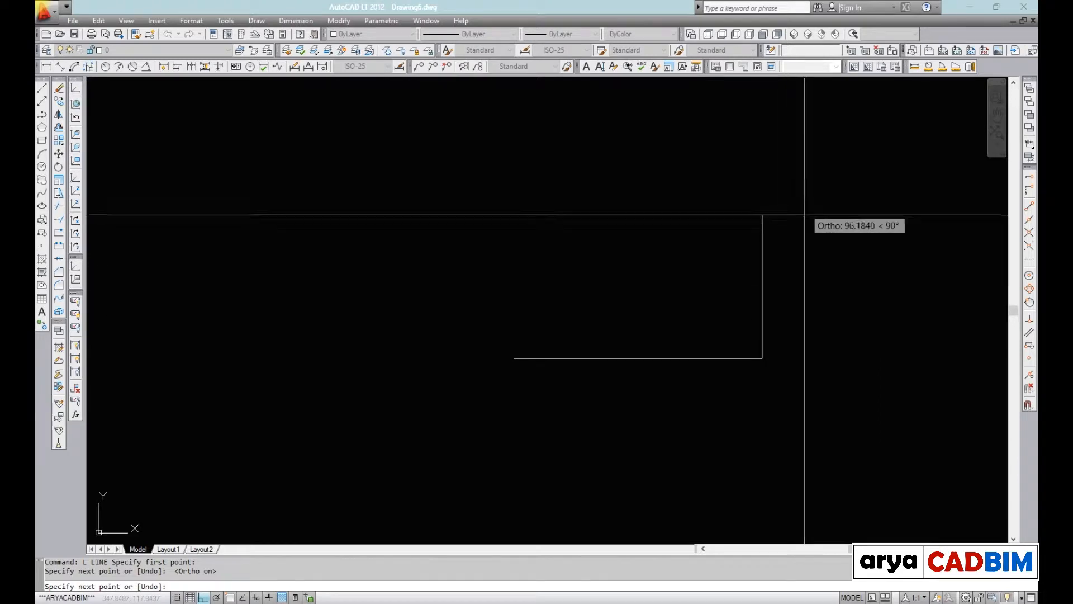
left_click(761, 167)
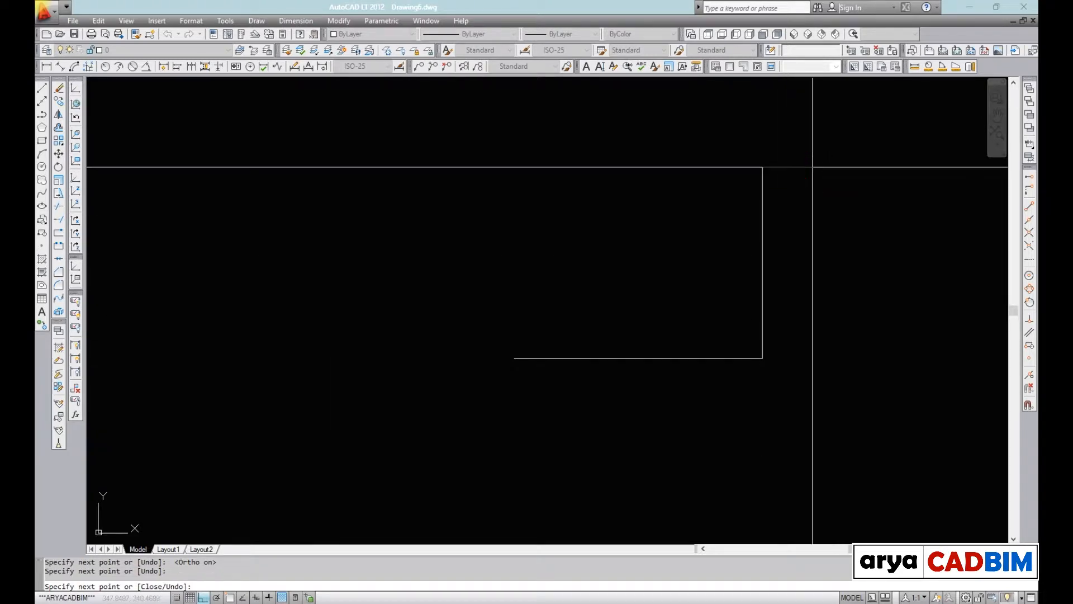
key("Escape")
- Turn Ortho mode off and draw a zigzag of five connected slanted lines to the right of the L-shape
middle_click_drag(803, 339, 533, 369)
scroll(668, 364, "down", 1)
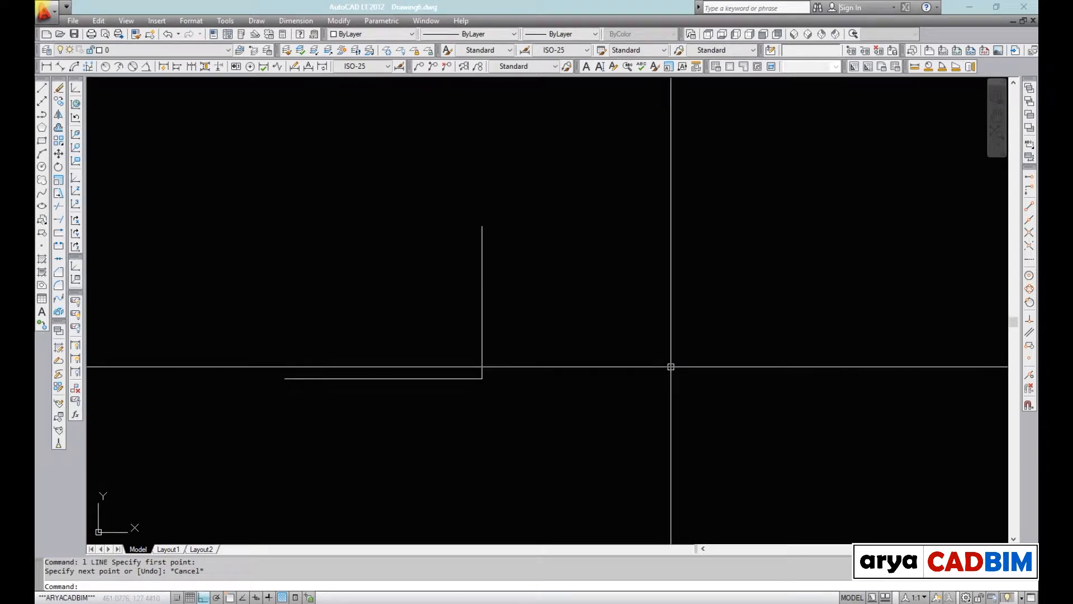
key("F8")
type("l")
key("space")
left_click(631, 370)
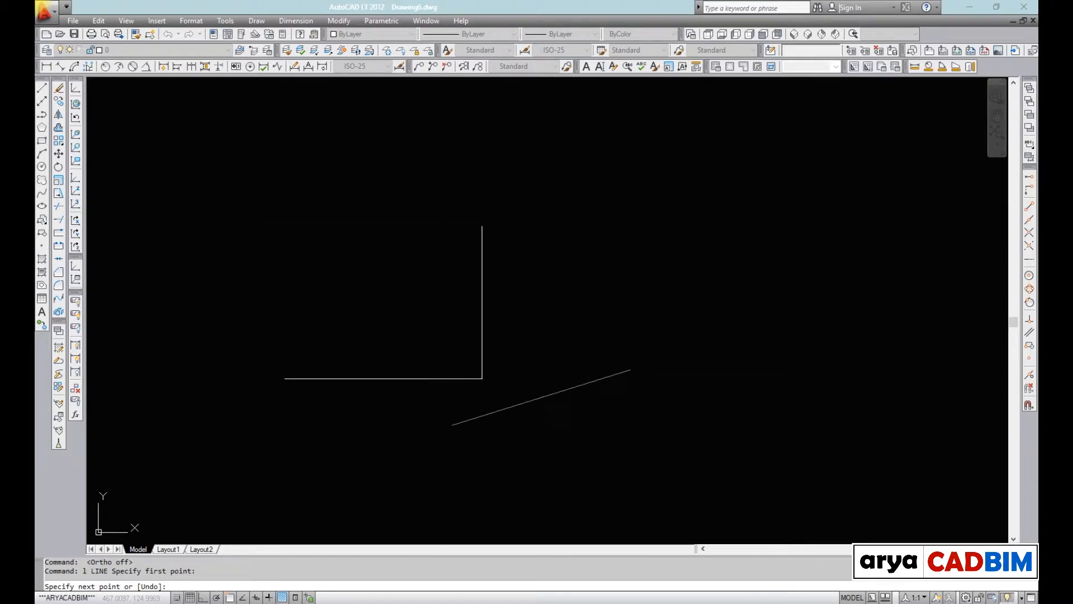
left_click(764, 484)
left_click(923, 414)
left_click(725, 336)
left_click(920, 232)
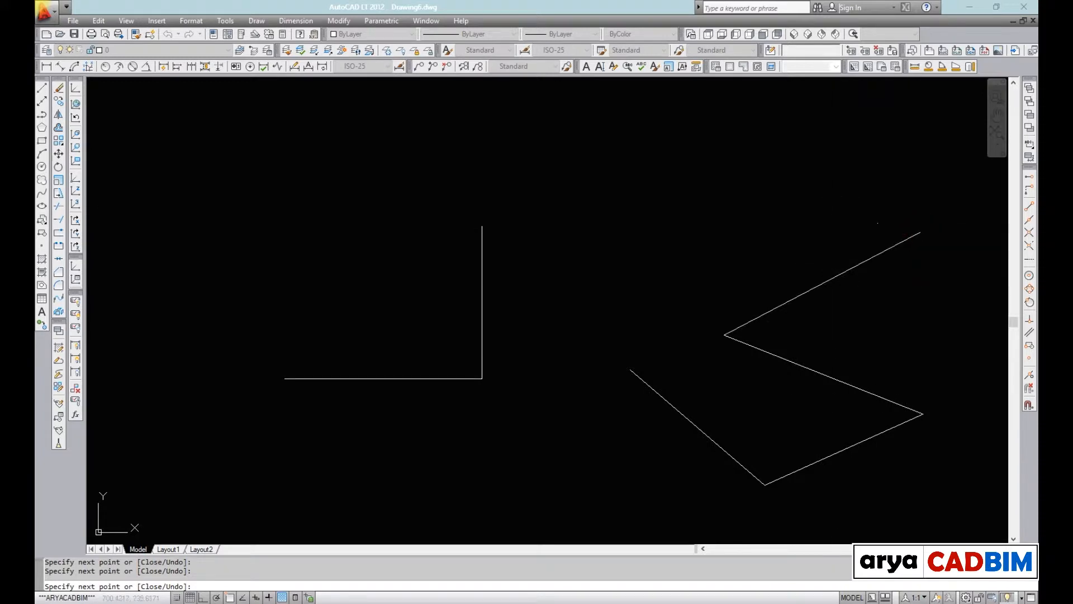
left_click(630, 266)
key("Escape")
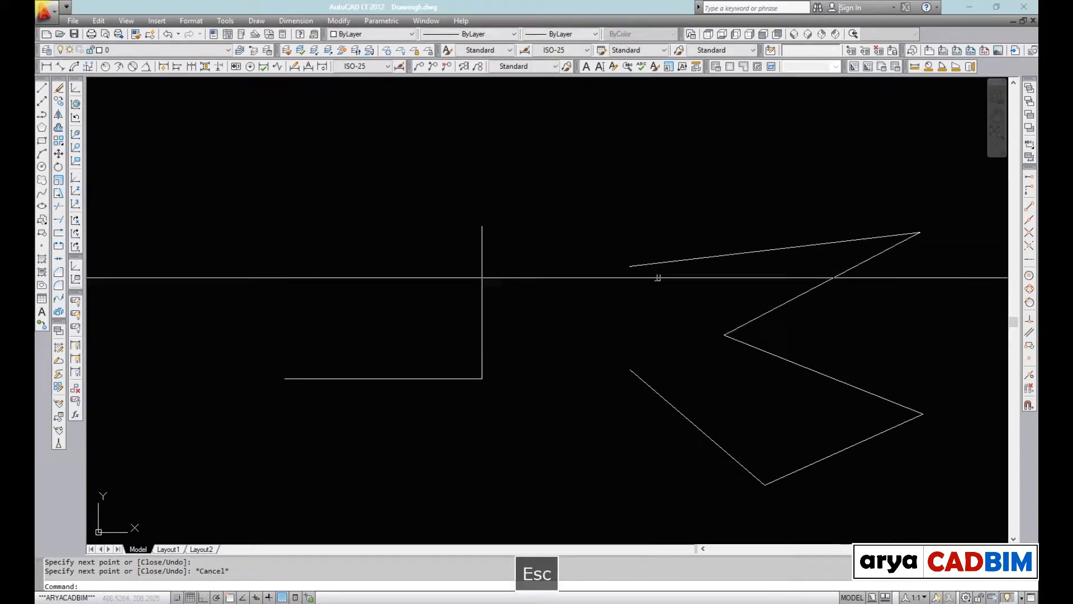
- Turn Ortho mode on and preview a vertical line to the right of the zigzag, abandoning the line without an endpoint
scroll(659, 278, "down", 3)
middle_click_drag(599, 287, 514, 316)
middle_click_drag(647, 331, 562, 317)
key("F8")
type("l")
key("space")
left_click(665, 364)
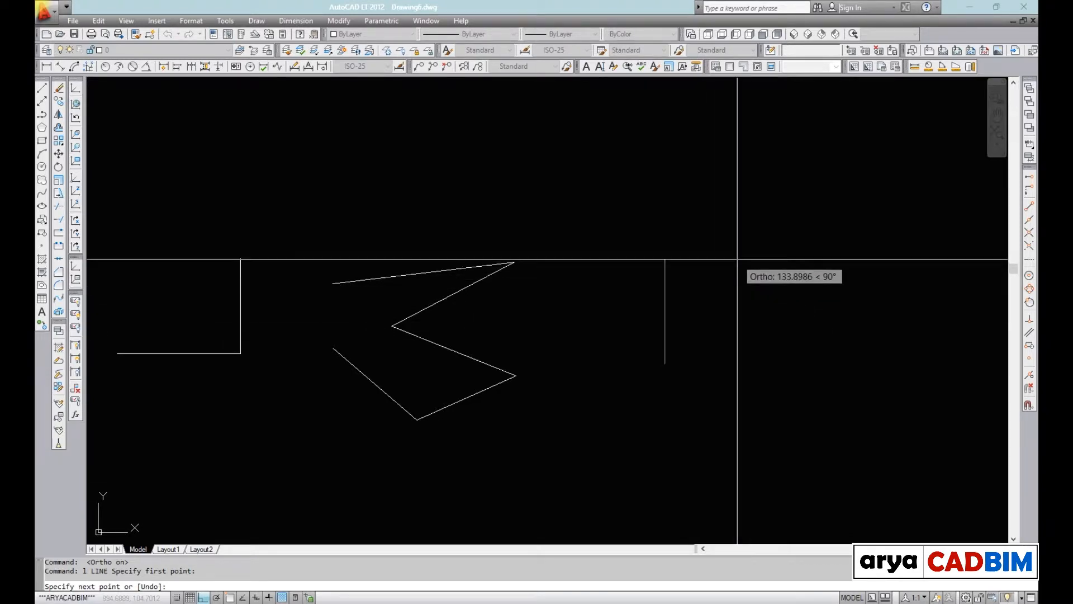
key("Escape")
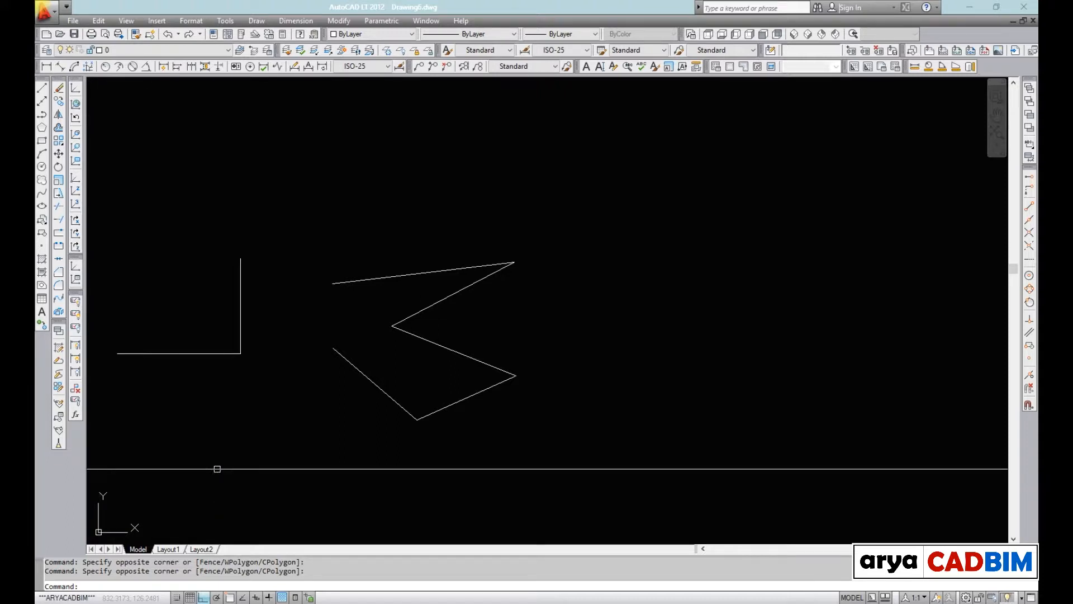
- Erase the L-shaped lines and the zigzag to empty the drawing area
left_click(623, 243)
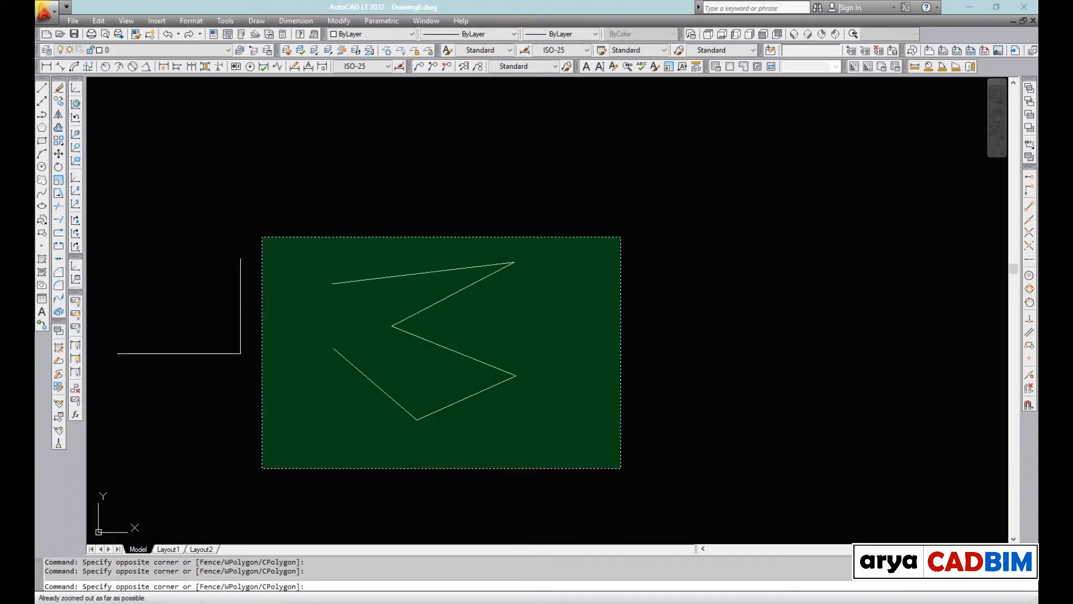
left_click(172, 468)
type("e")
key("space")
type("e")
middle_click_drag(497, 335, 558, 328)
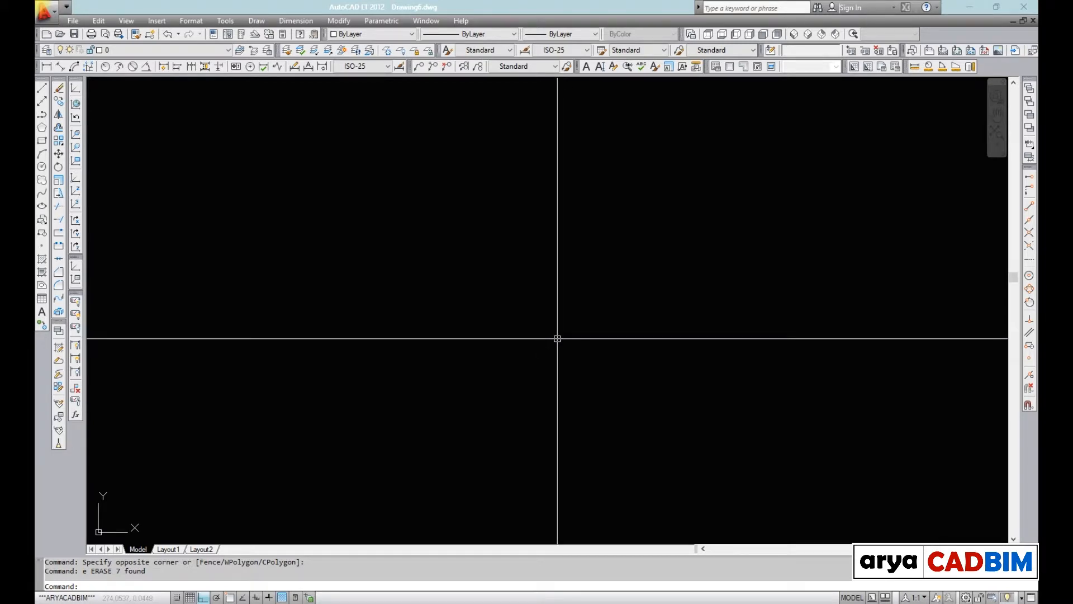
- Turn on the grid display and snap mode in the empty drawing
key("F7")
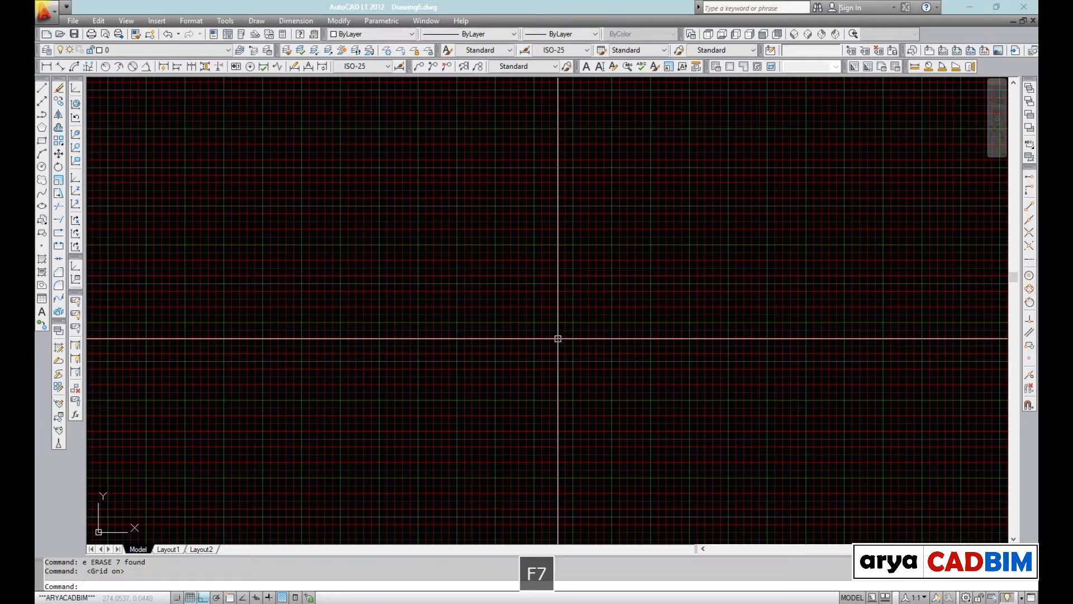
scroll(558, 338, "up", 2)
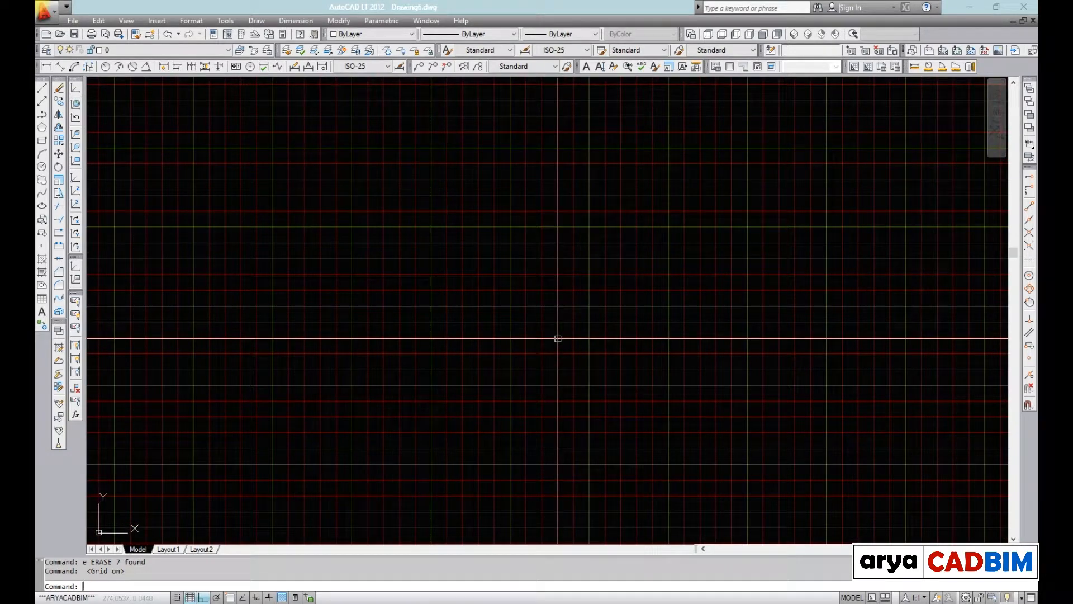
key("F9")
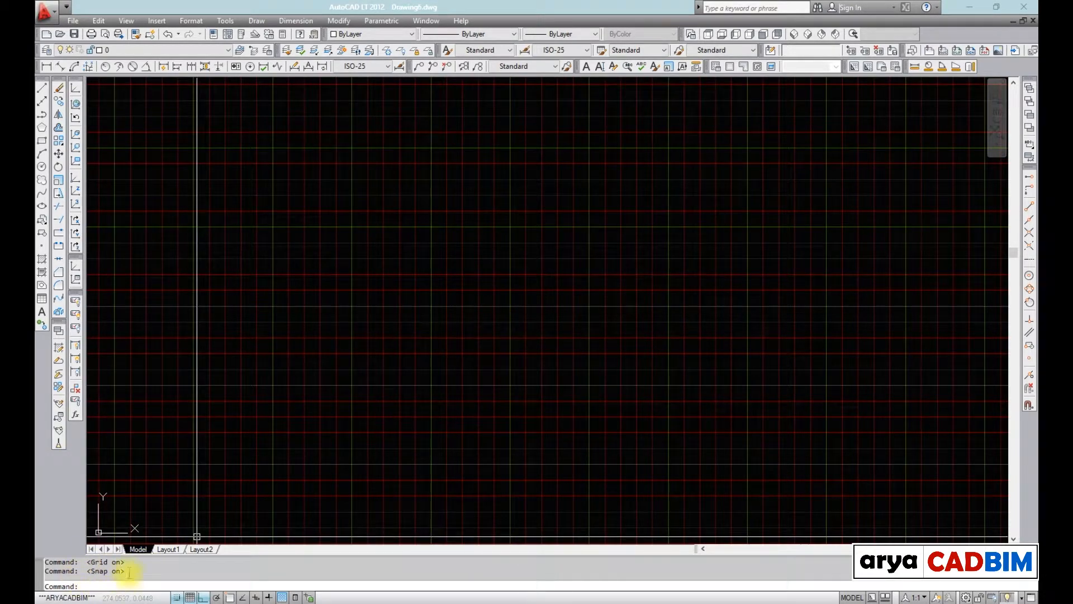
scroll(584, 359, "up", 3)
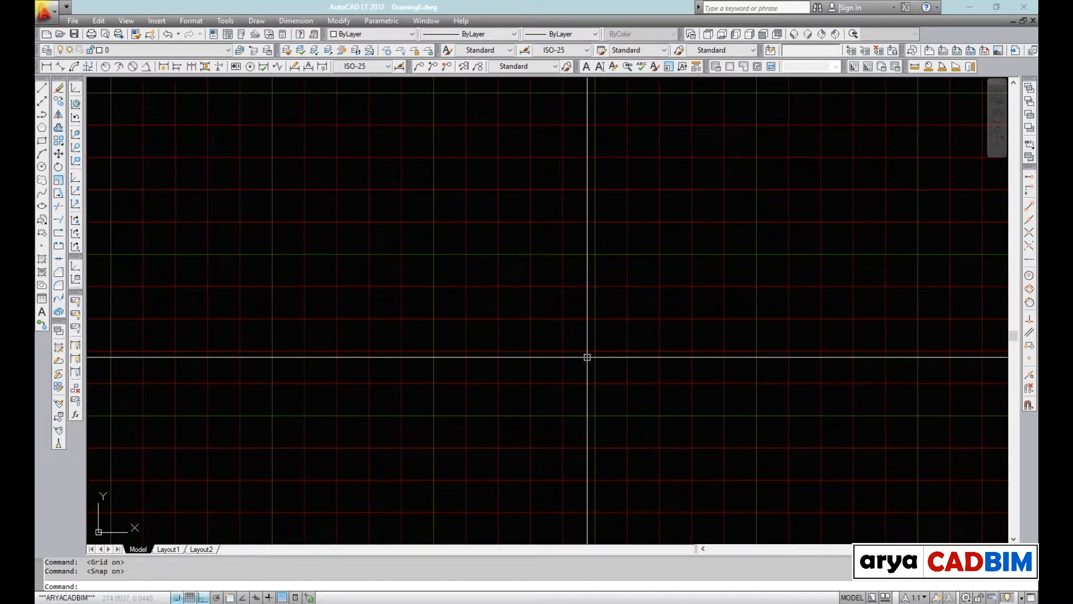
- Place a vertical linear dimension between two grid intersections five grid squares apart
scroll(587, 357, "up", 3)
type("ö")
key("space")
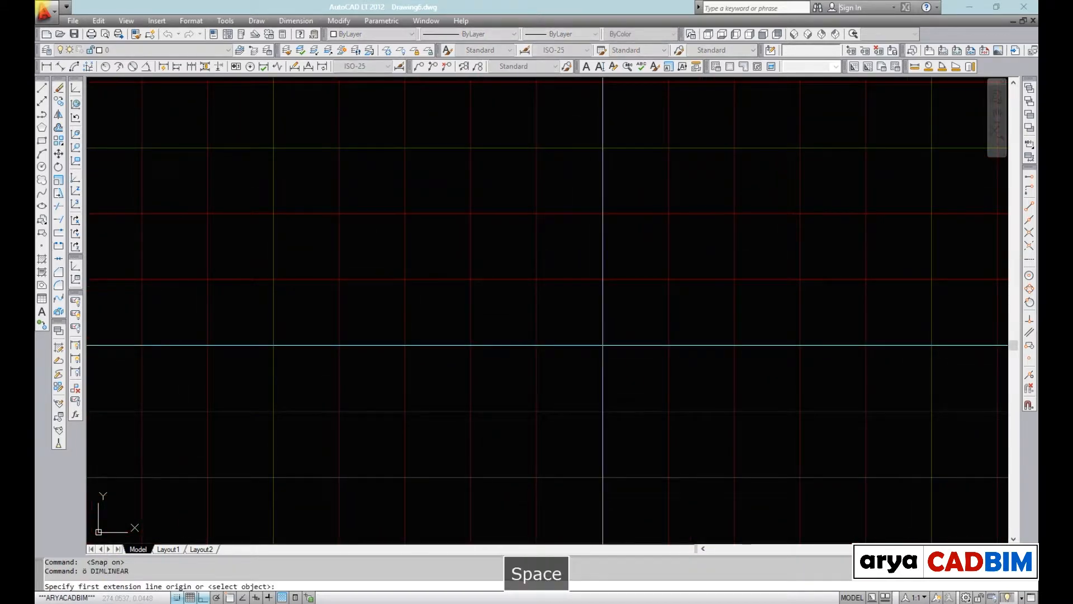
left_click(602, 476)
scroll(603, 478, "down", 1)
left_click(648, 269)
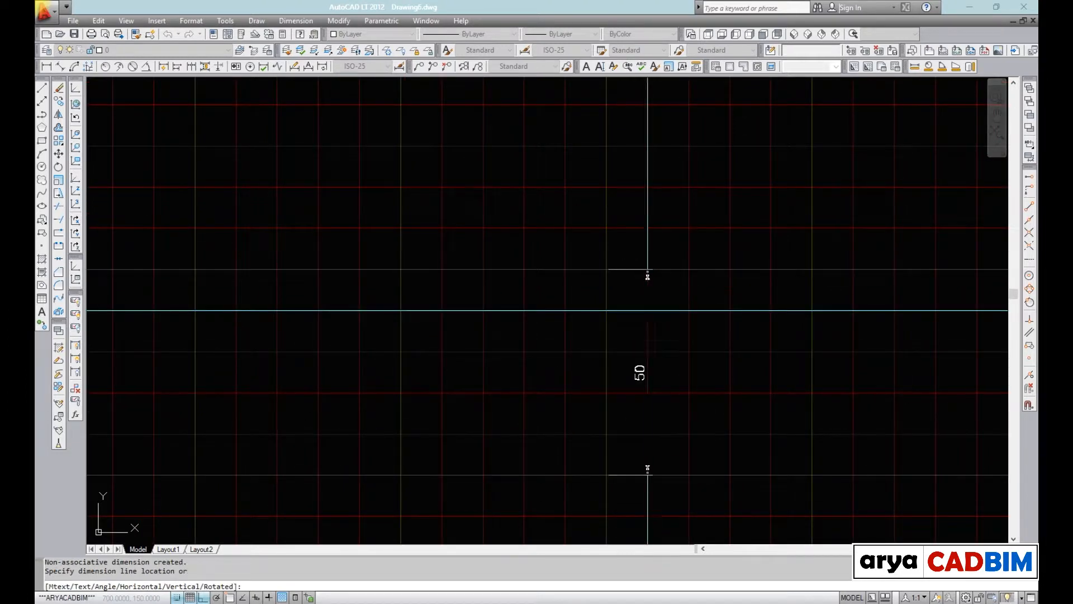
left_click(648, 310)
key("Escape")
- Erase the vertical linear dimension from the grid
left_click(649, 323)
type("e")
key("space")
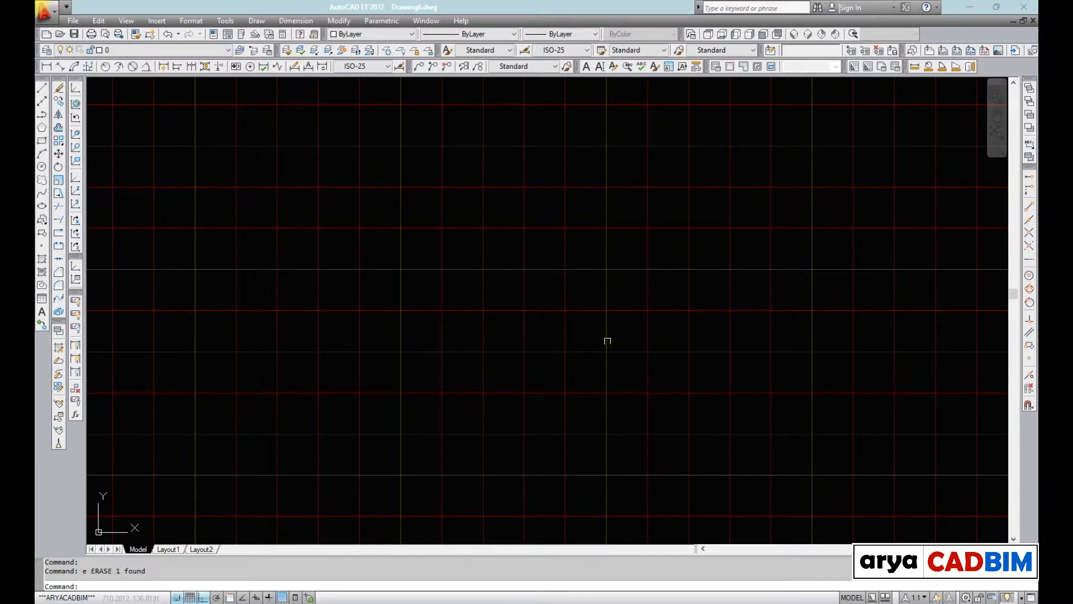
- Draw a horizontal line 100 units long from a grid intersection with snap and Ortho mode on
type("1")
key("space")
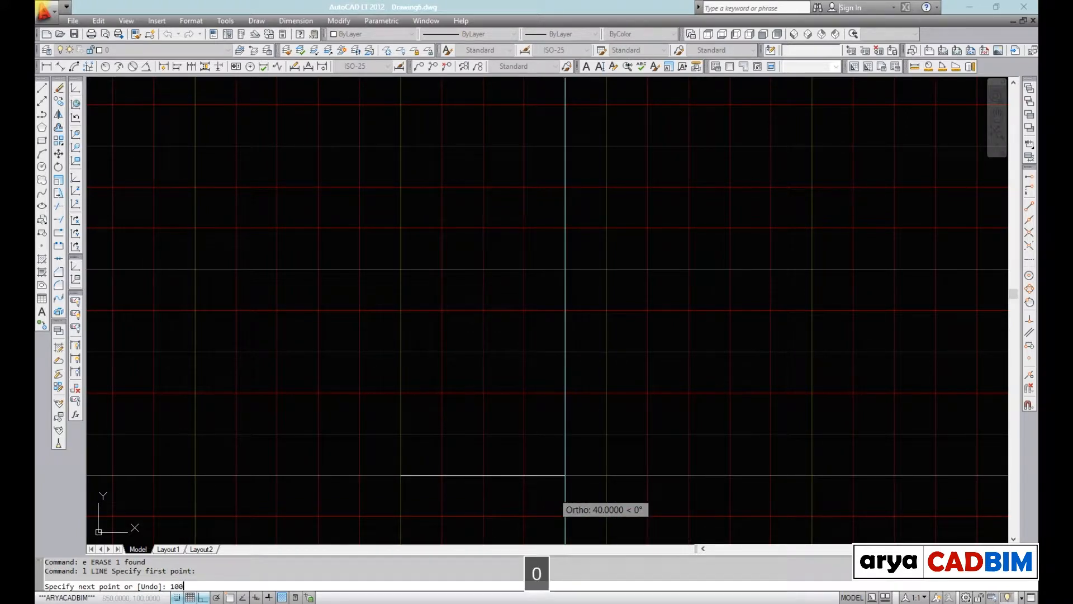
- Draw a horizontal line 100 units long and check its length in the object properties
key("Return")
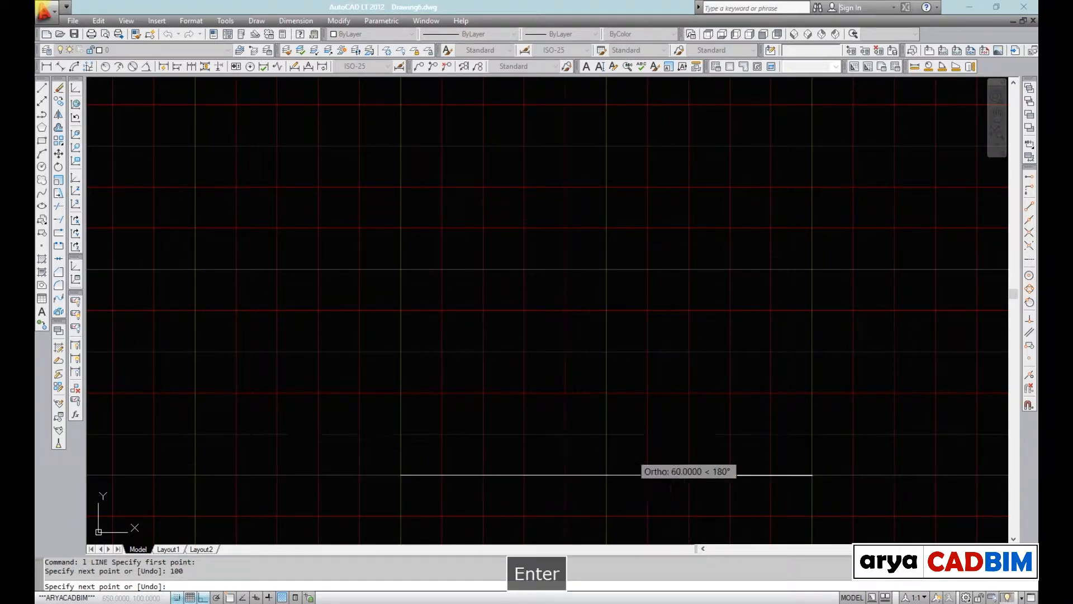
key("Escape")
scroll(695, 394, "down", 2)
middle_click_drag(683, 416, 657, 361)
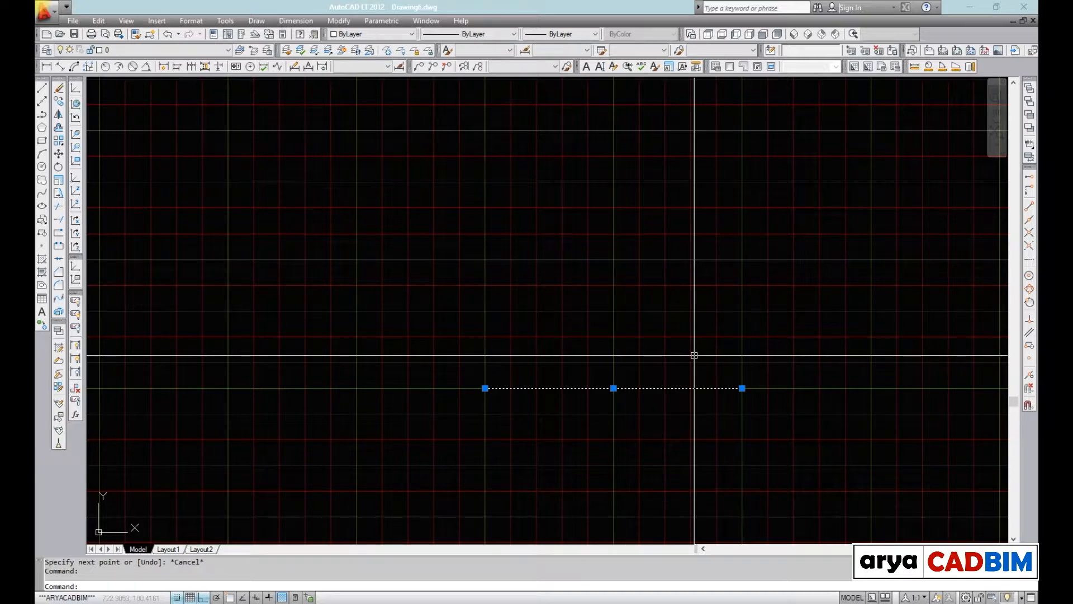
key("ctrl+1")
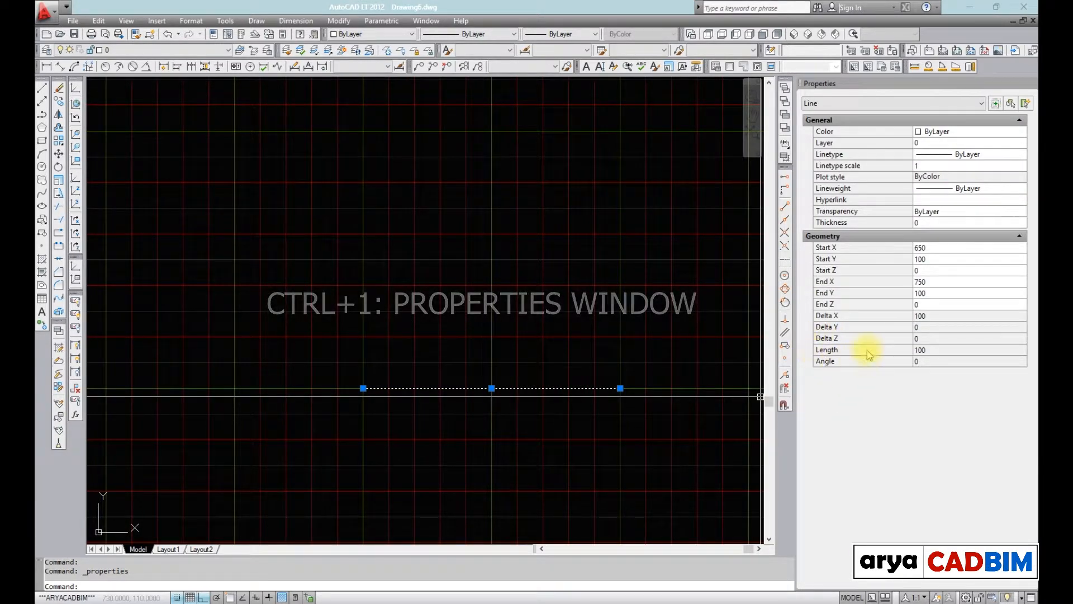
key("Escape")
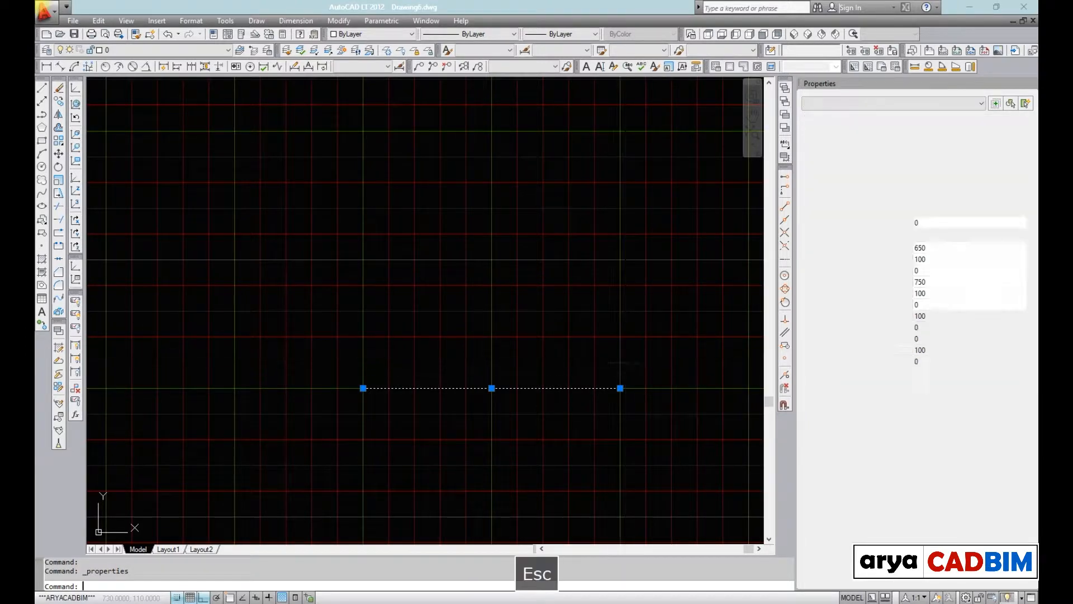
key("ctrl+1")
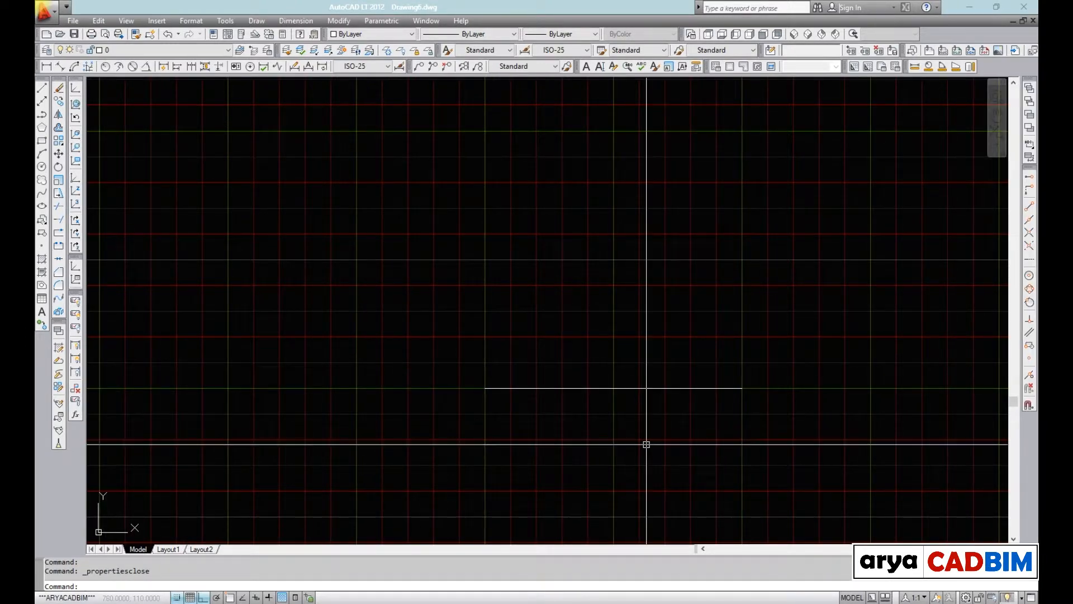
- Move the horizontal line 100 units straight up
type("m")
key("space")
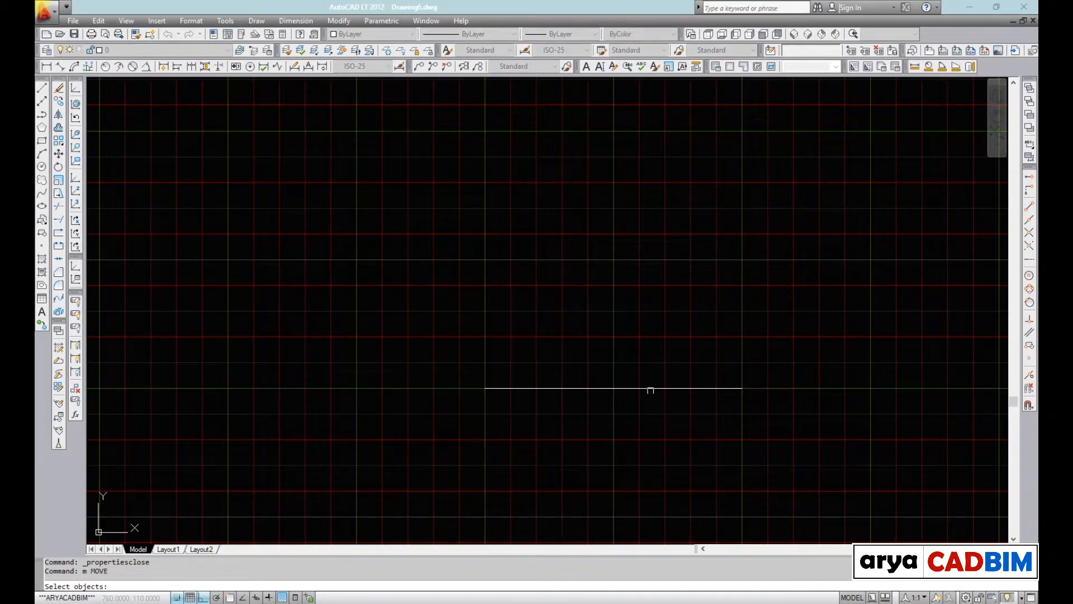
key("space")
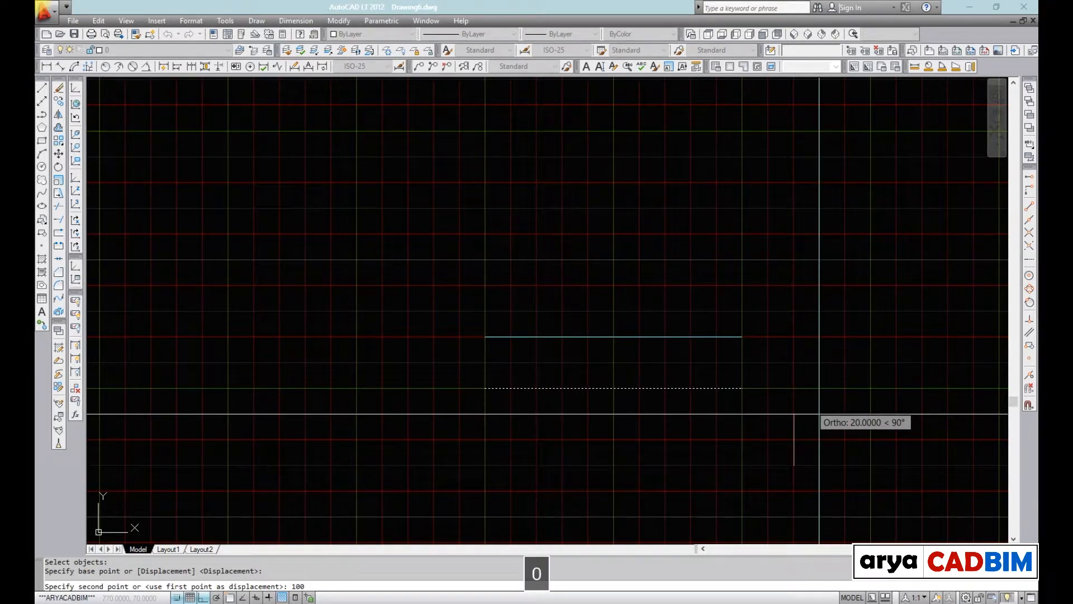
key("Return")
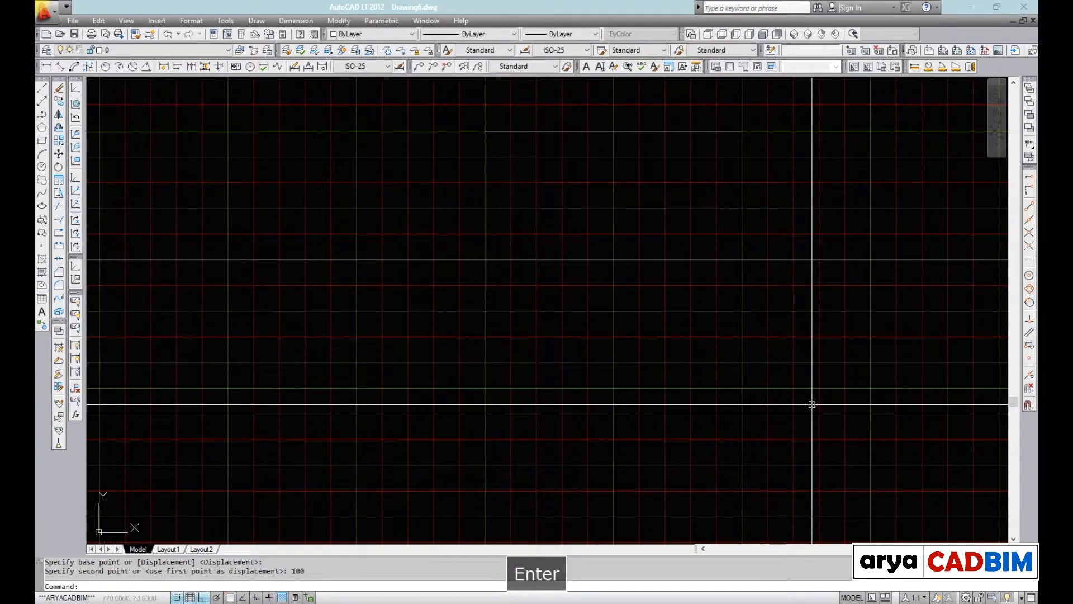
scroll(603, 388, "down", 2)
middle_click_drag(593, 305, 538, 312)
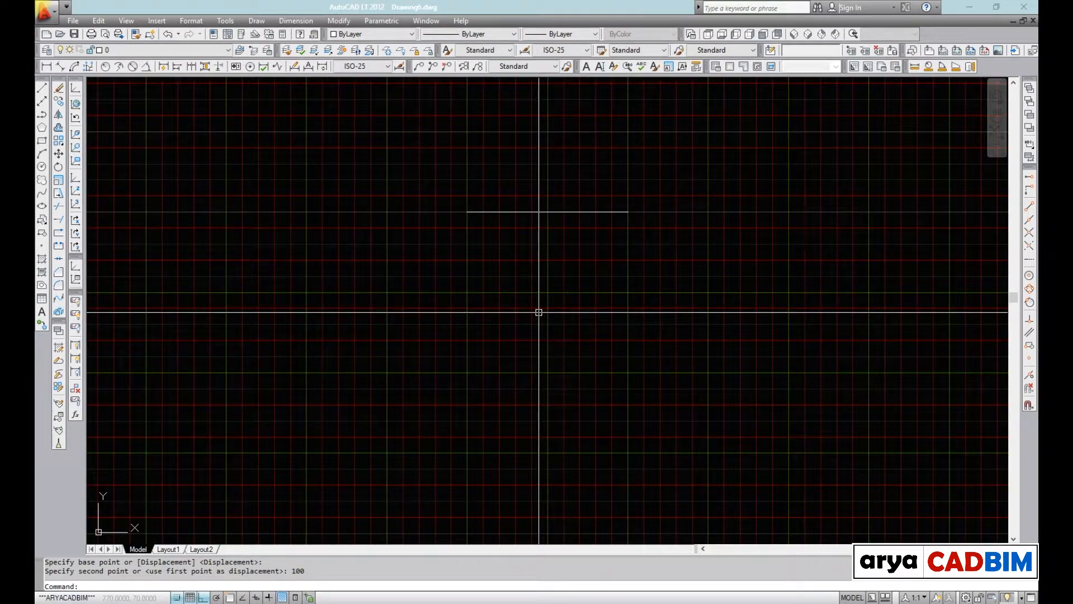
key("Return")
key("Escape")
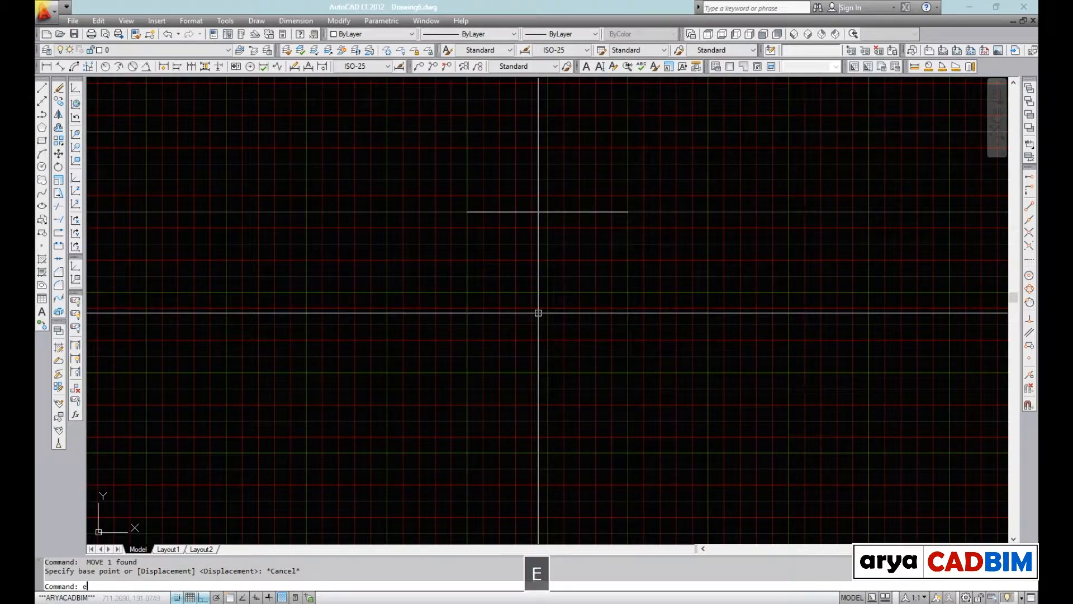
- Erase the horizontal line and turn the grid display off
type("e")
key("space")
left_click(563, 212)
key("space")
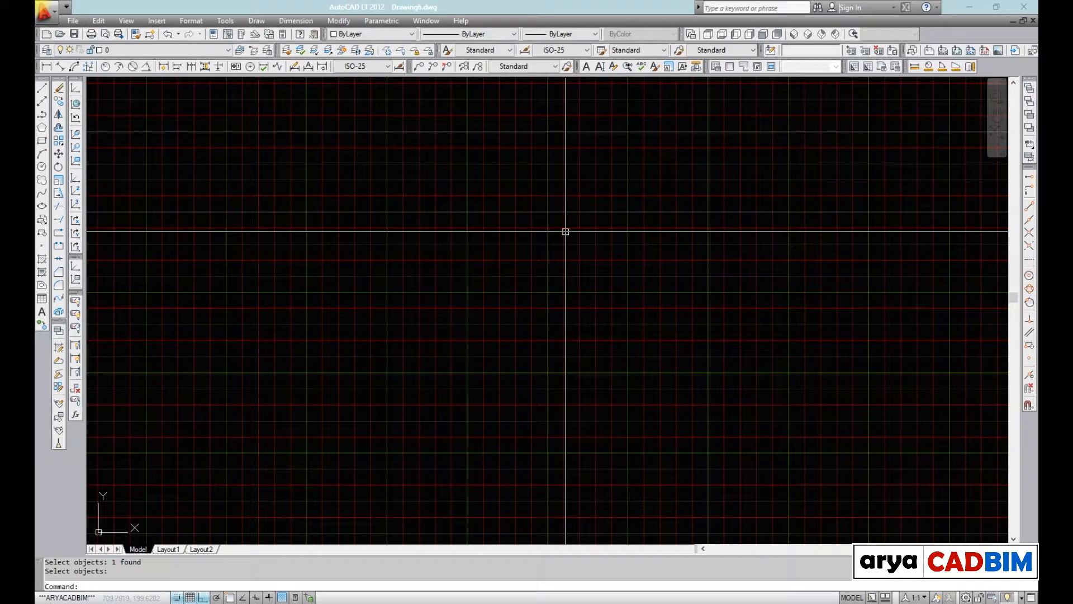
key("F7")
middle_click(566, 232)
middle_click(566, 232)
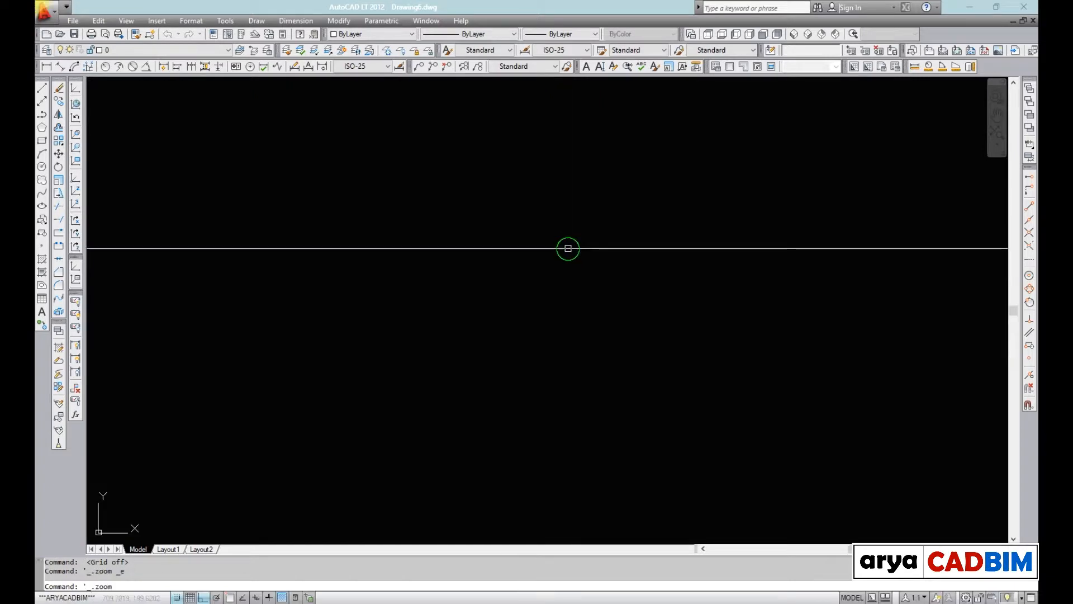
key("Escape")
key("Escape")
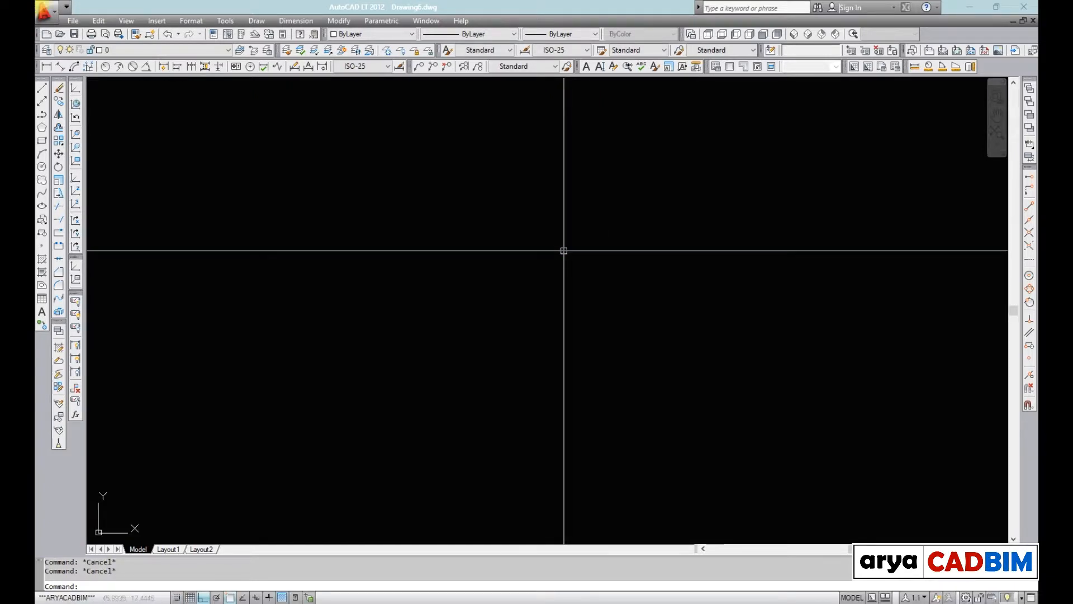
- Draw a horizontal line about 162 units long, toggling Ortho mode off and on before placing its end point
type("l")
key("space")
left_click(433, 301)
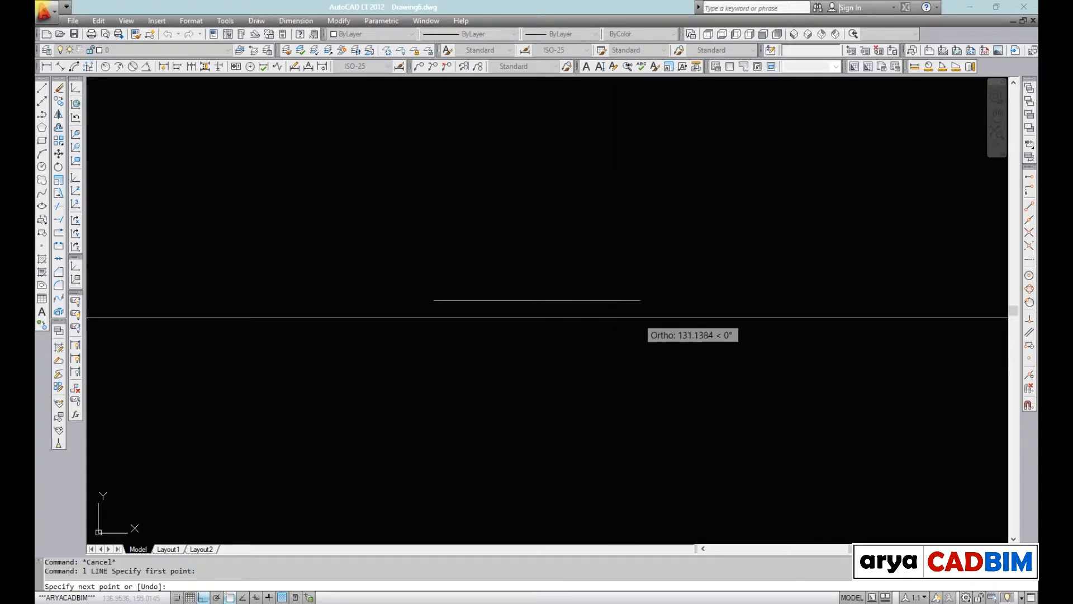
key("F8")
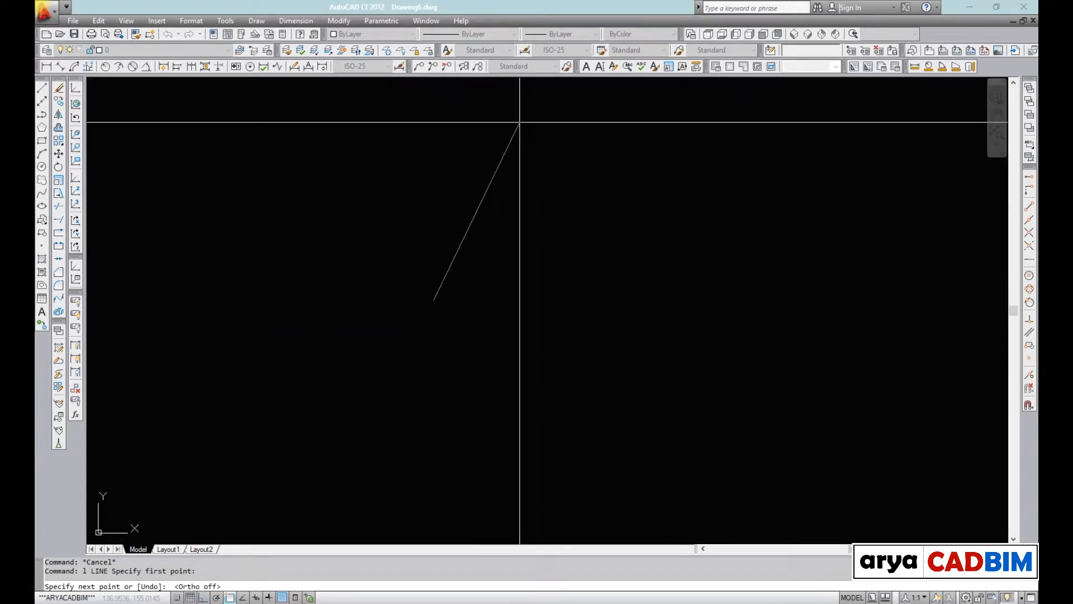
key("F8")
key("F8")
key("F8")
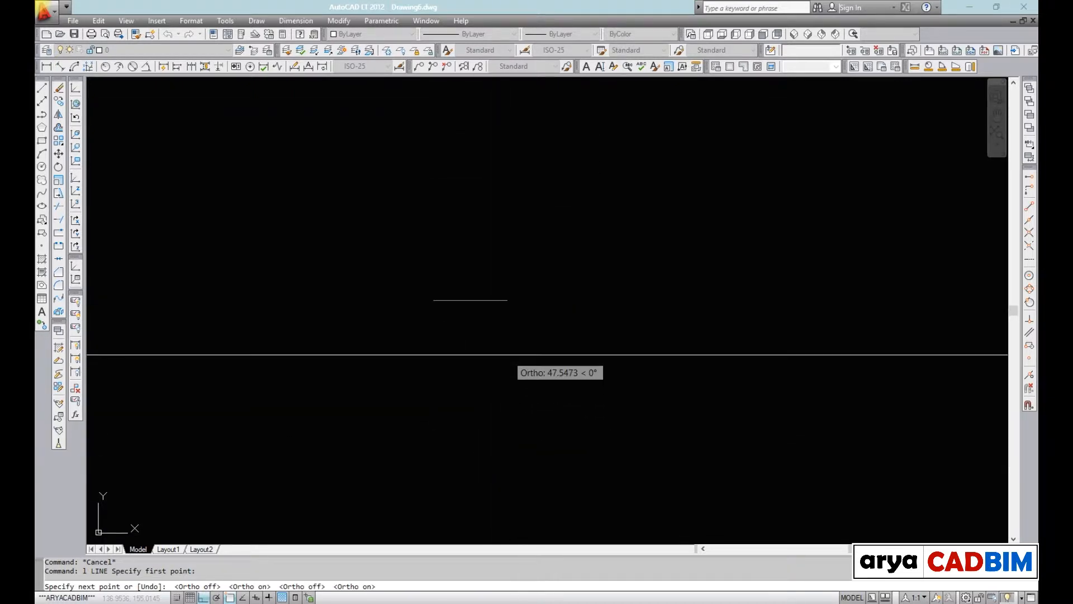
left_click(686, 300)
key("Escape")
scroll(604, 292, "down", 2)
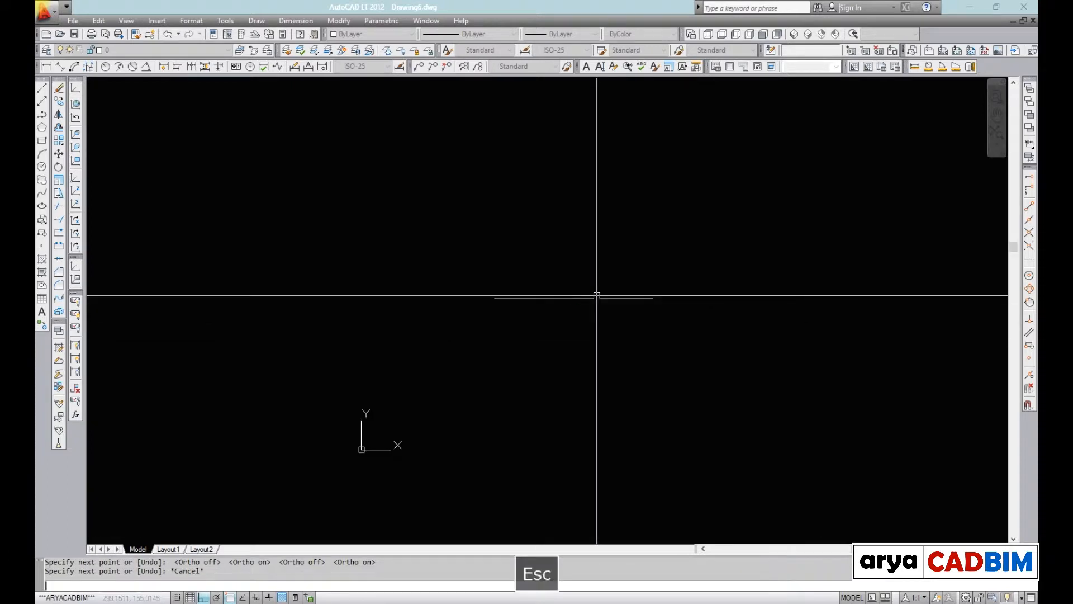
- Draw a line from a free point near the origin to coordinate 2,2, continuing with a horizontal segment to the right
type("l")
key("space")
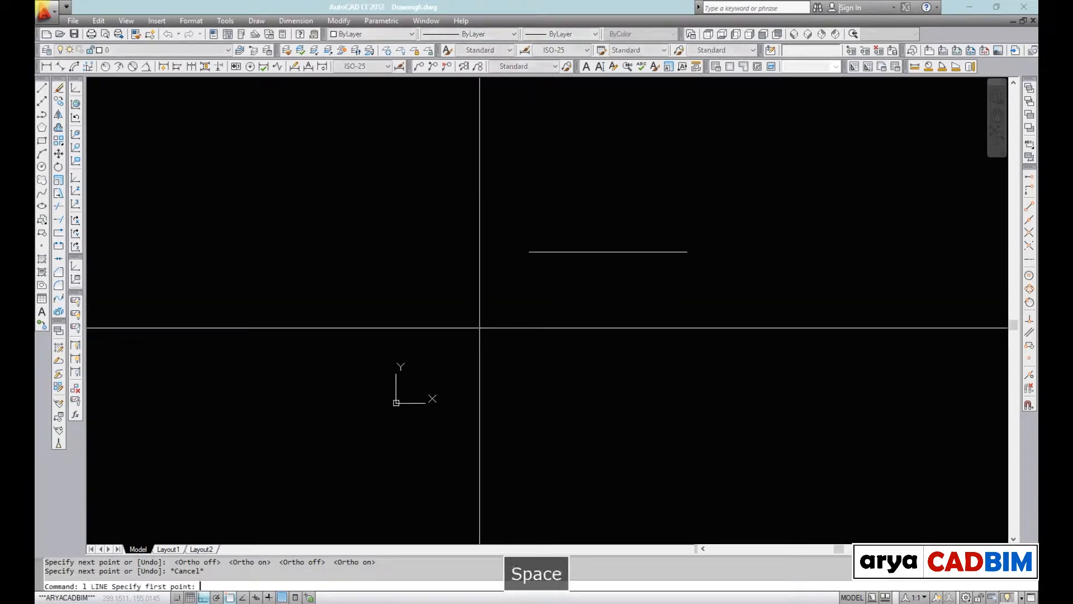
left_click(434, 329)
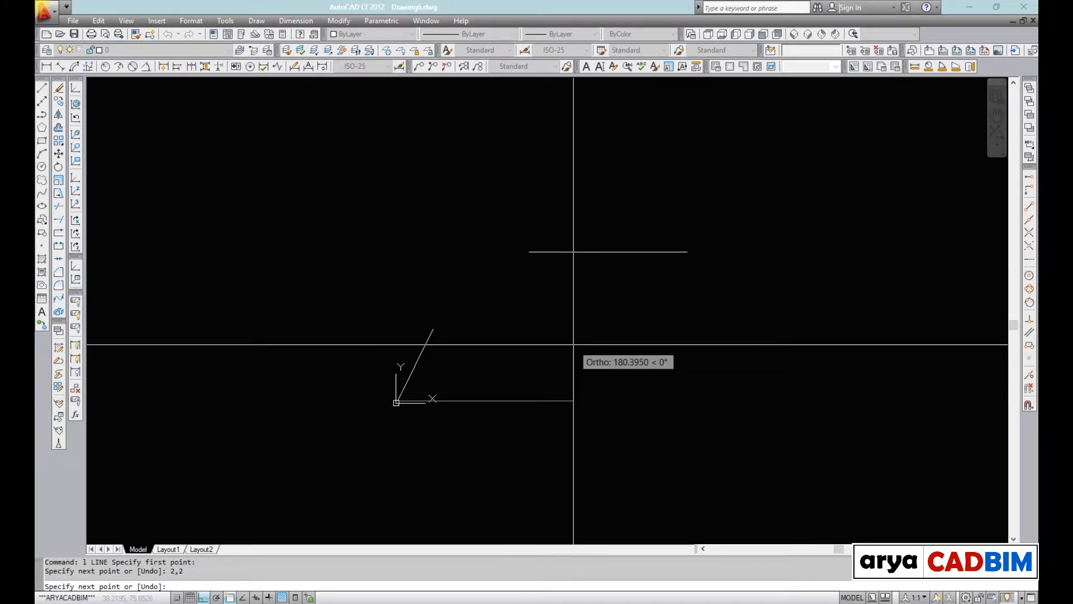
left_click(556, 398)
key("Escape")
- Draw connected lines from a free point to the upper horizontal line's right endpoint, about 56 units straight up, and back to that line's midpoint
type("l")
key("space")
scroll(554, 329, "up", 5)
scroll(447, 329, "down", 2)
left_click(443, 329)
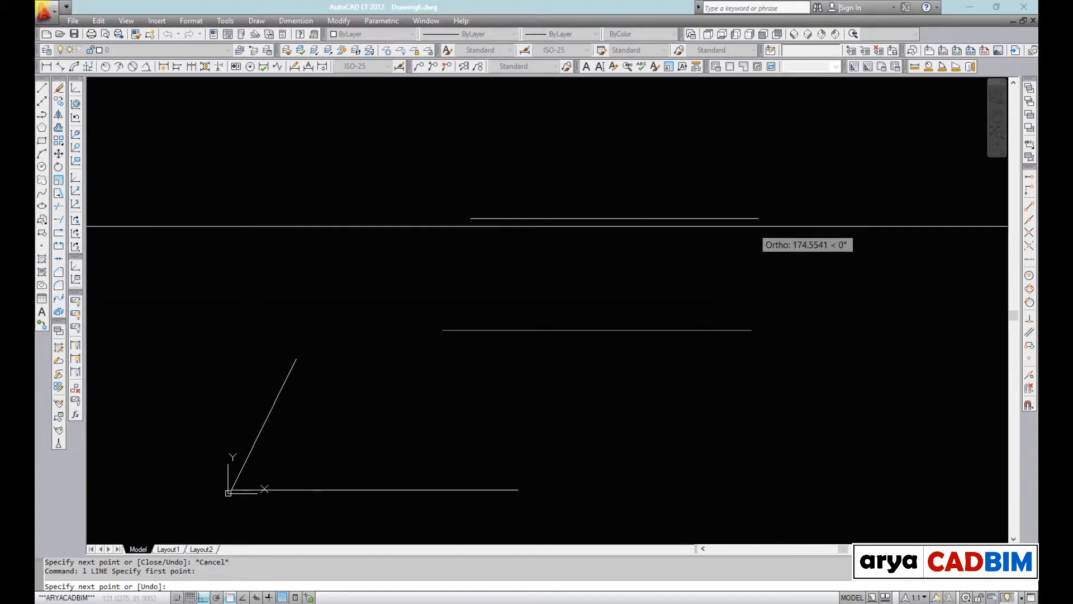
left_click(758, 218)
middle_click_drag(758, 216, 750, 354)
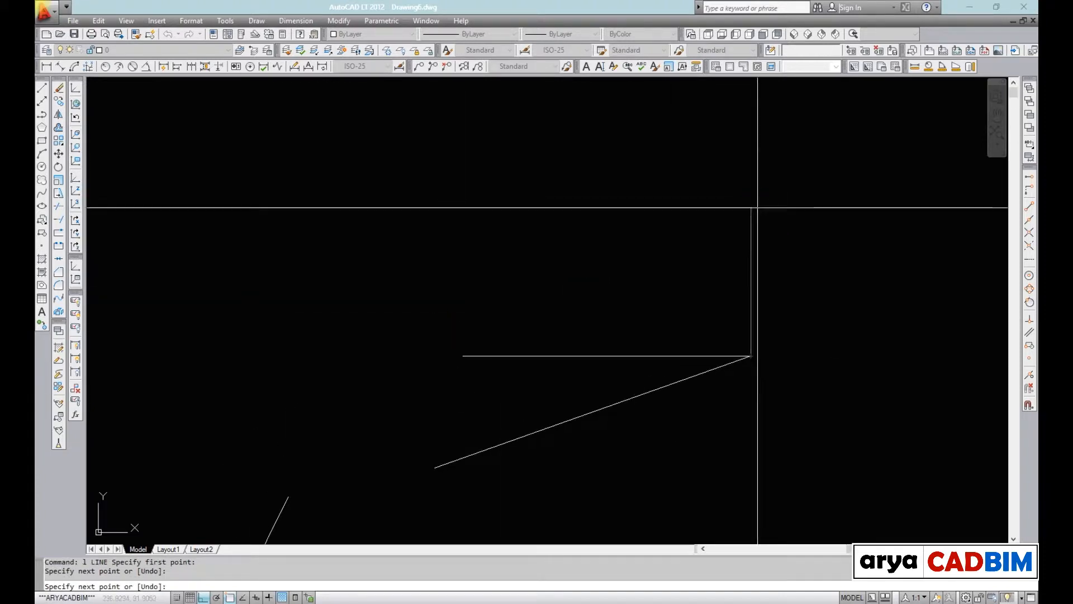
left_click(751, 258)
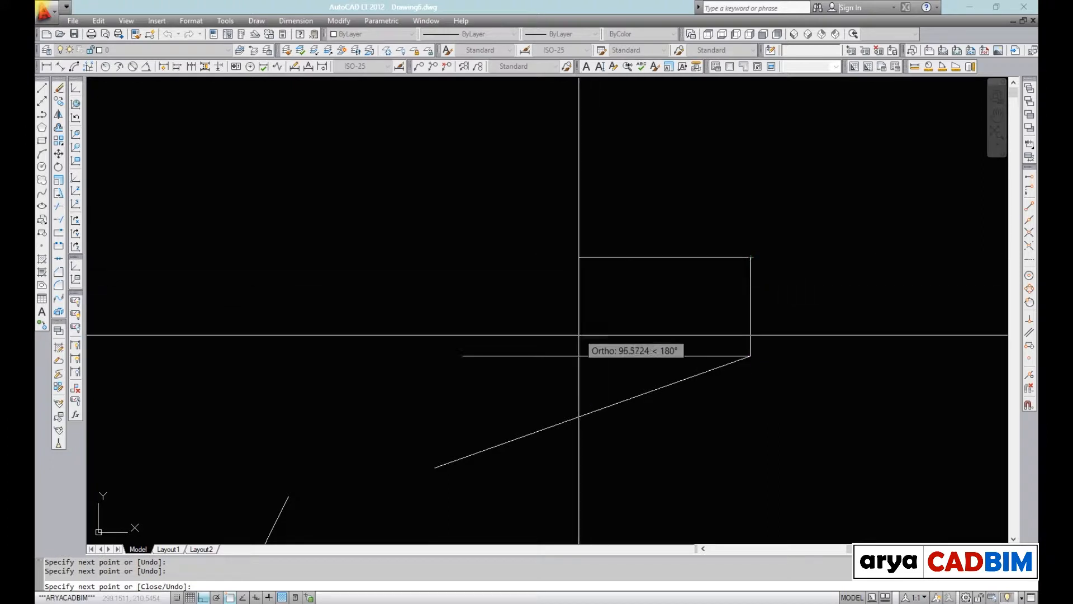
key("Escape")
- Draw a three-segment zigzag above the existing lines, temporarily overriding Ortho for the two angled segments and keeping the middle one vertical
scroll(578, 355, "down", 3)
scroll(578, 327, "down", 2)
mouse_move(587, 338)
middle_mouse_down()
mouse_move(556, 333)
mouse_move(585, 352)
middle_mouse_up()
scroll(570, 333, "up", 2)
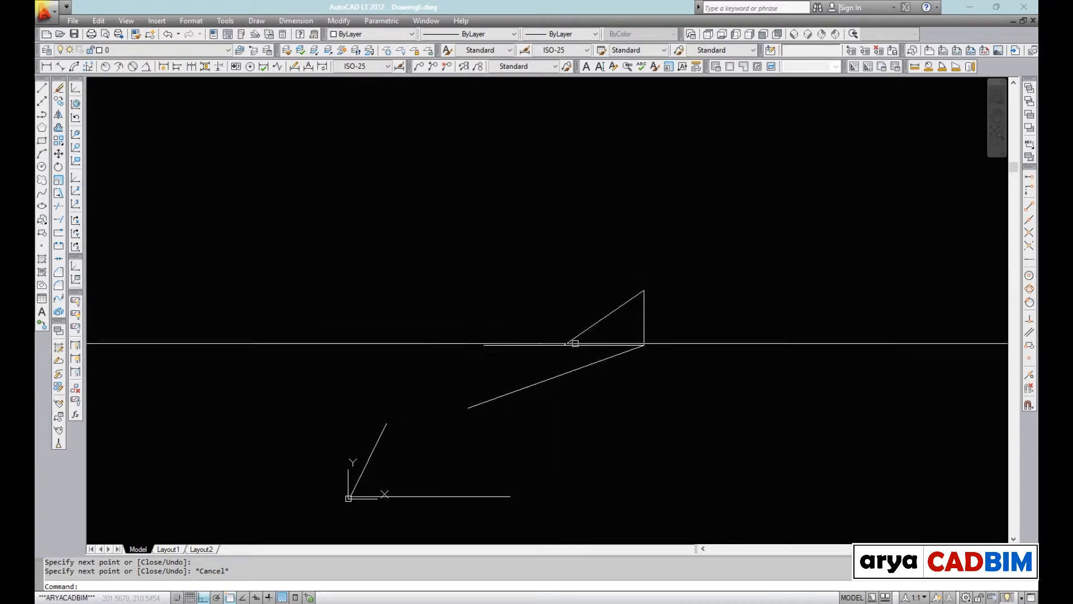
type("l")
key("space")
left_click(386, 229)
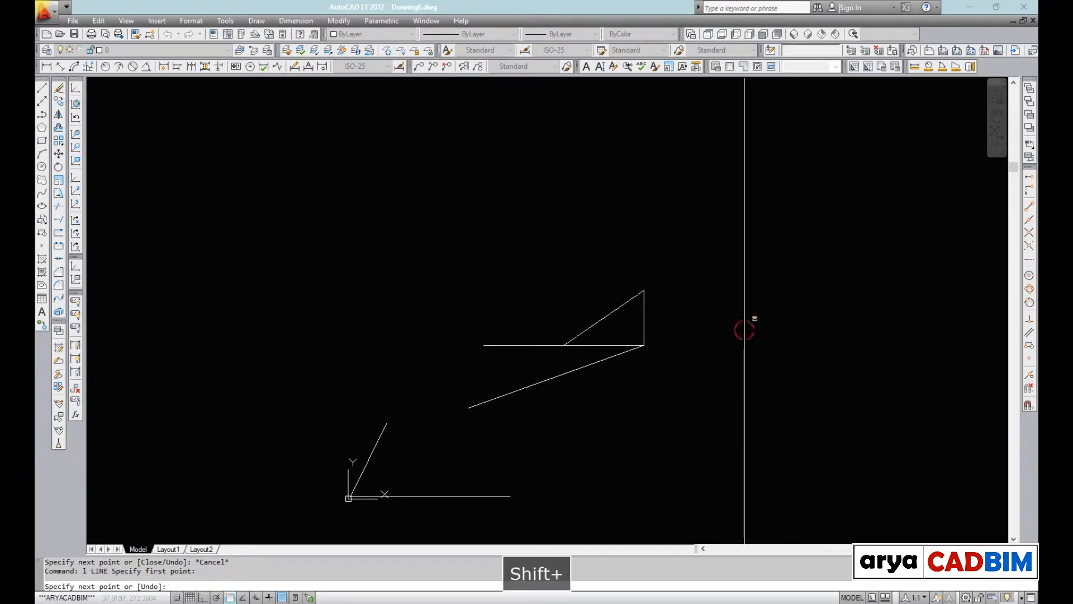
left_click(744, 329, "shift")
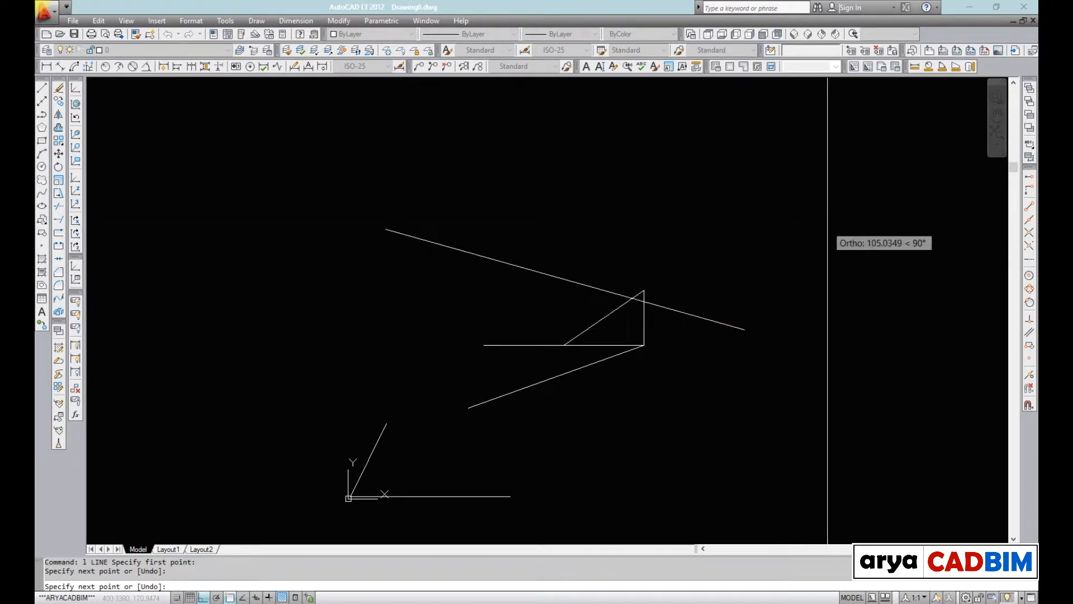
left_click(829, 205)
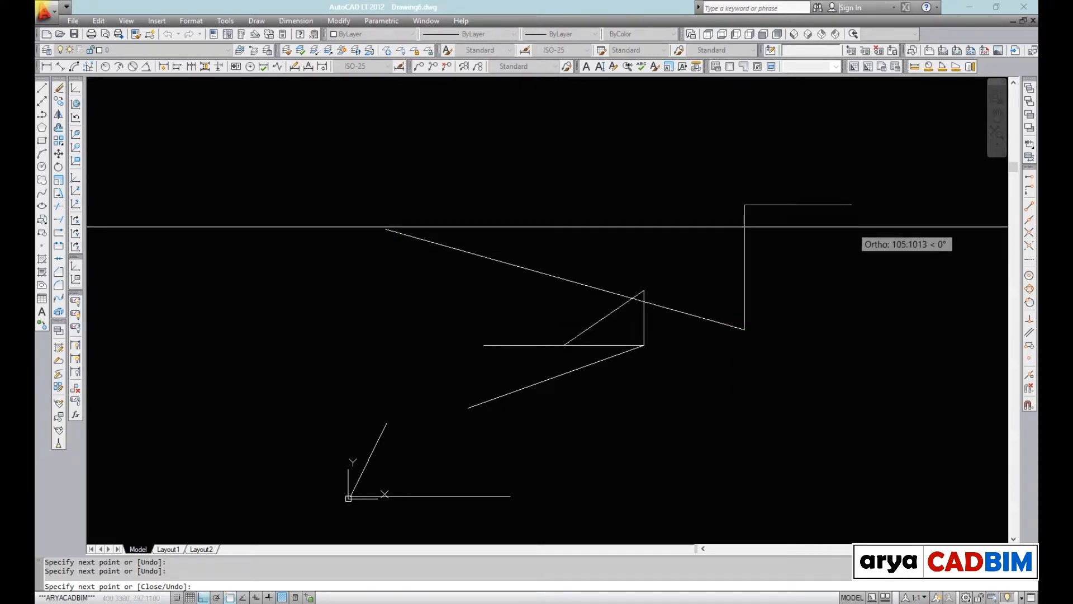
left_click(882, 273, "shift")
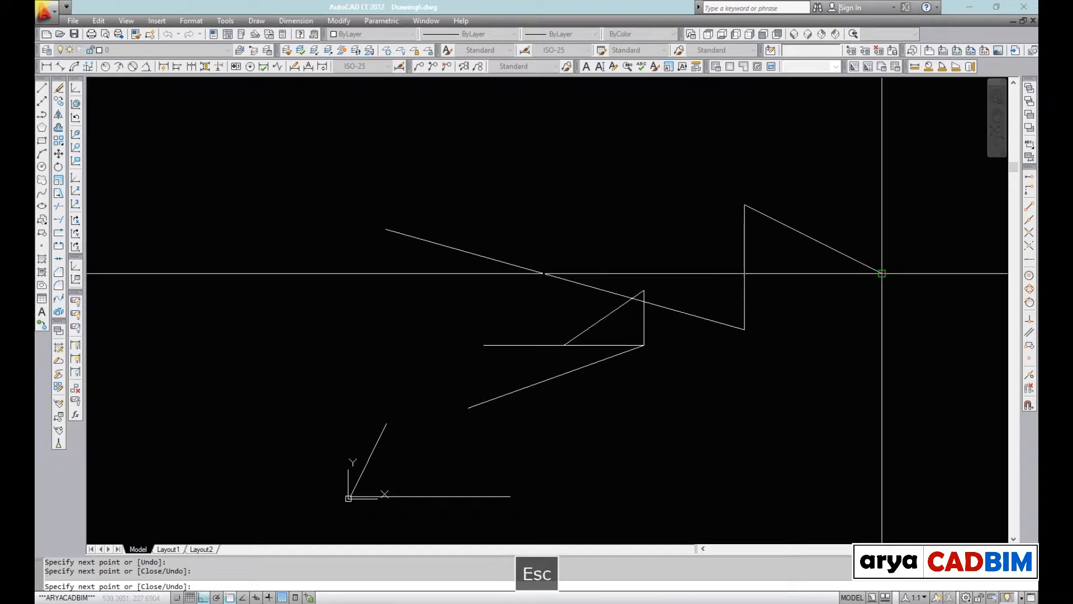
key("Escape")
- Erase all the lines in the drawing and zoom to the drawing extents
scroll(727, 287, "down", 2)
left_click(800, 204)
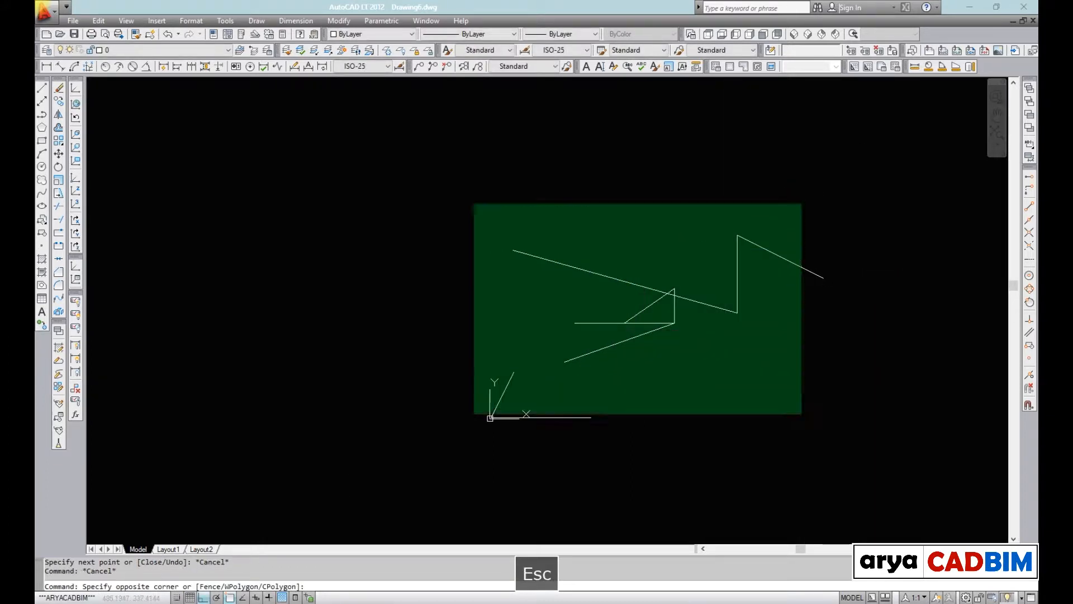
left_click(490, 419)
type("e")
key("space")
middle_click(615, 314)
middle_click(617, 315)
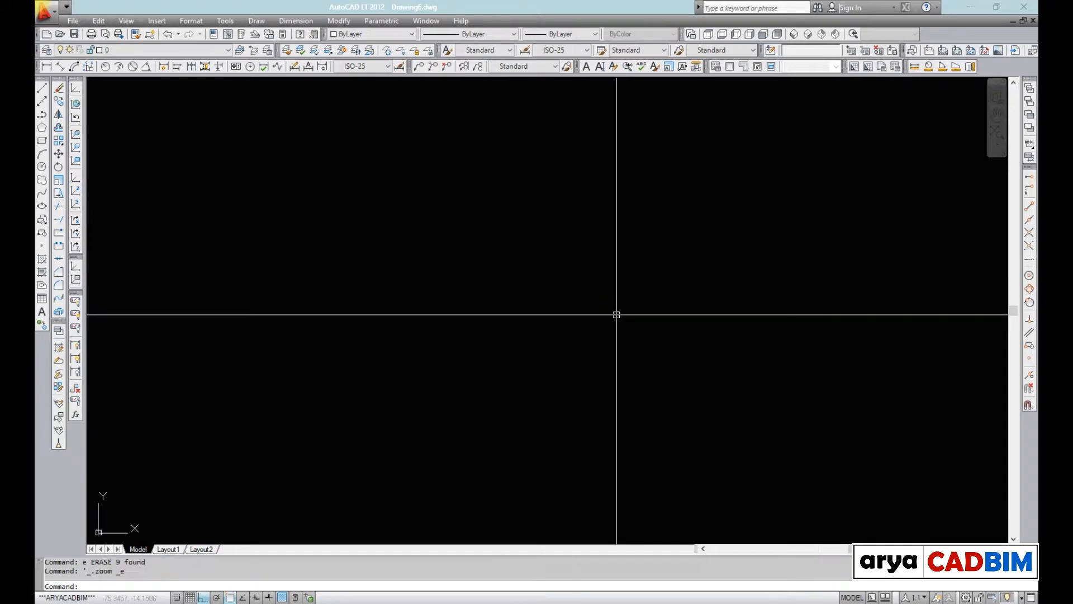
key("Escape")
key("Escape")
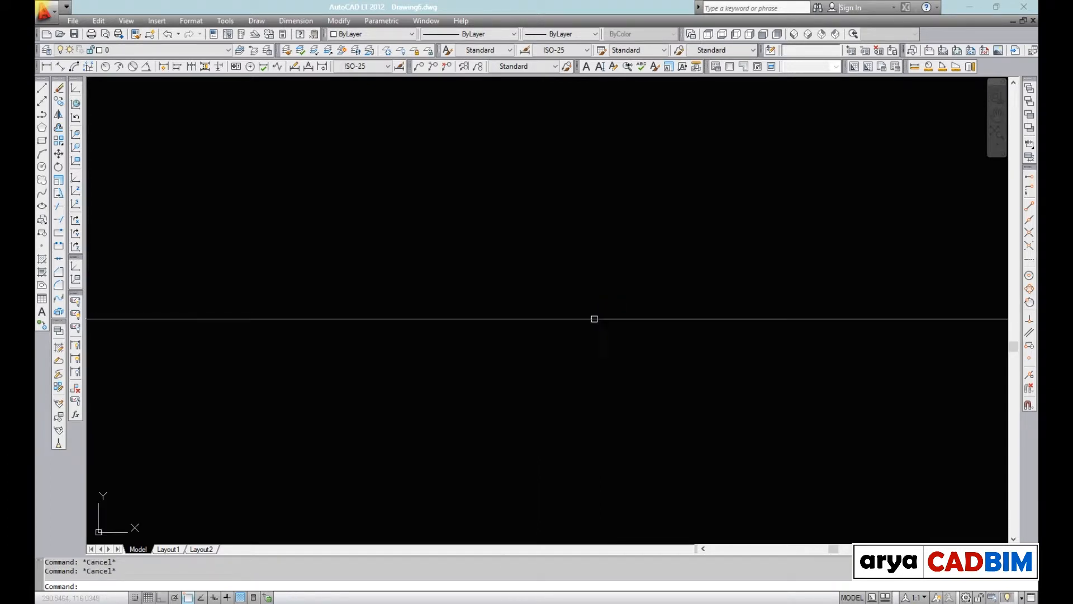
- Set the grid snap type to Isometric snap in the drafting settings
right_click(189, 598)
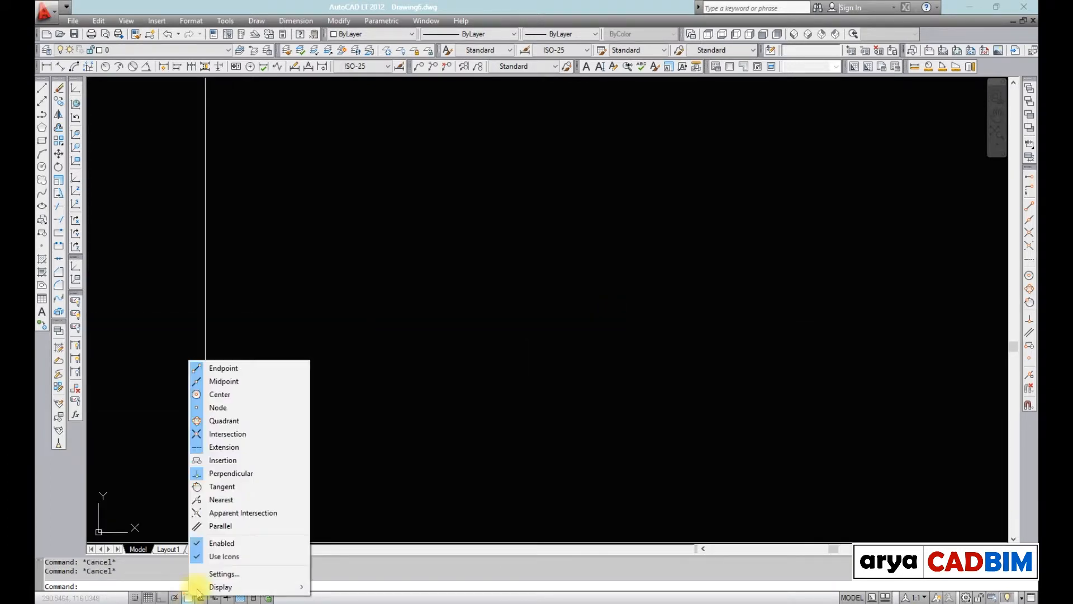
left_click(223, 574)
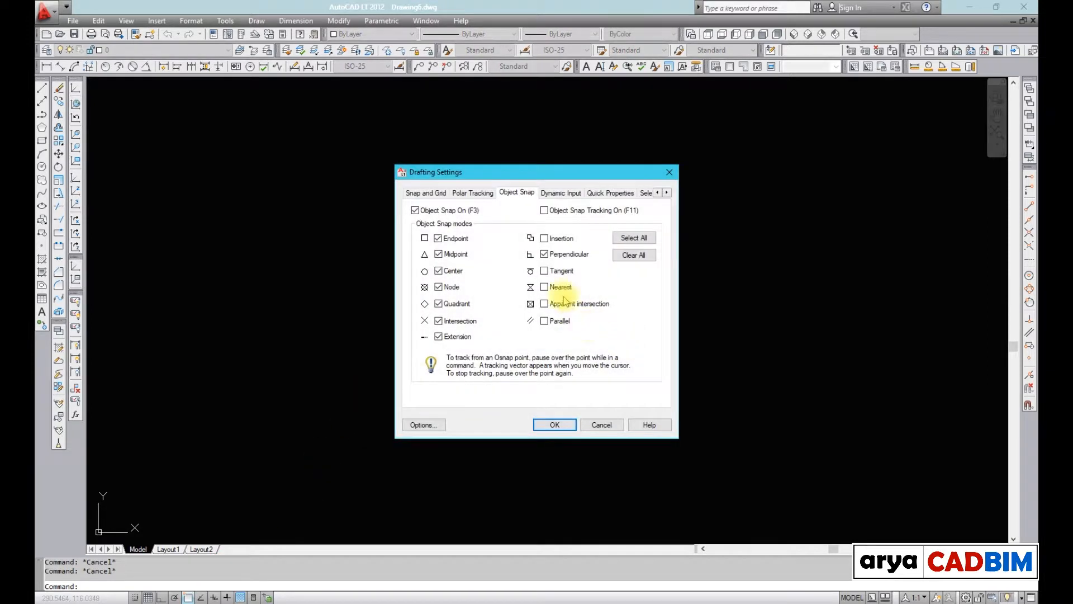
left_click(428, 193)
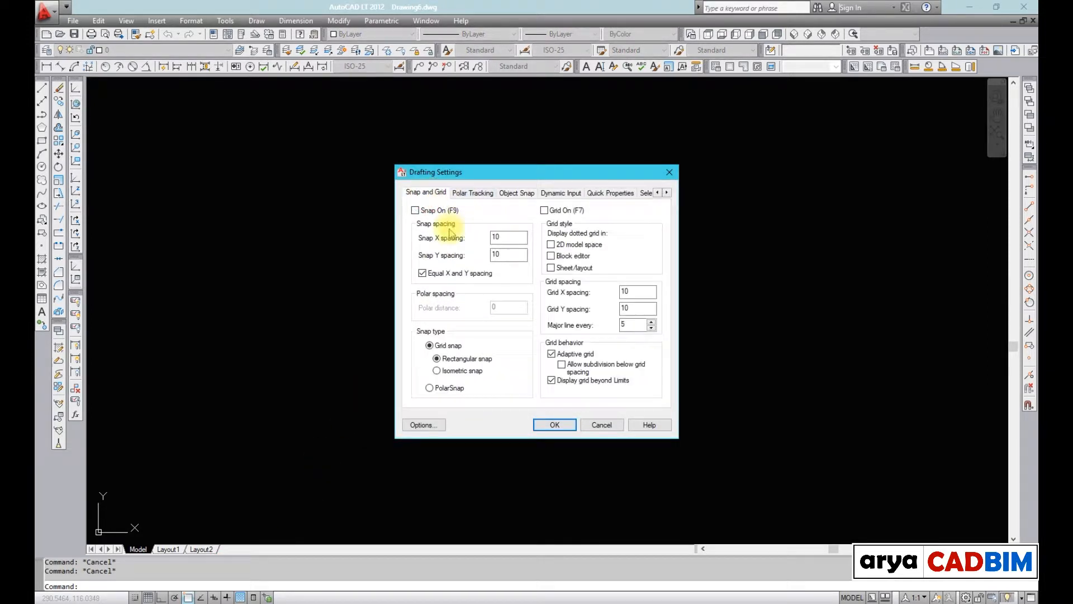
left_click(450, 373)
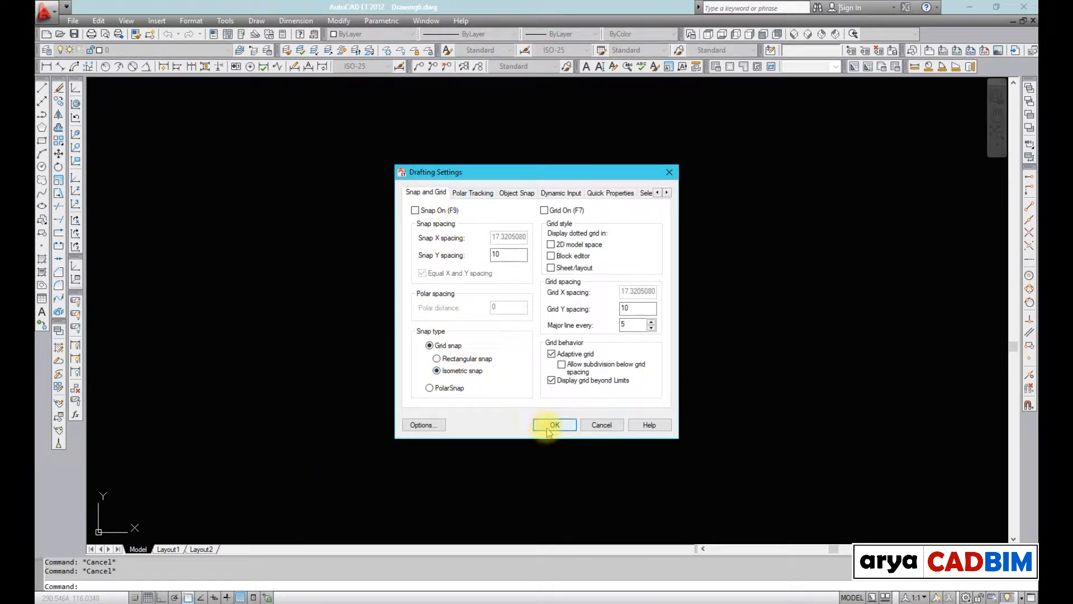
left_click(554, 425)
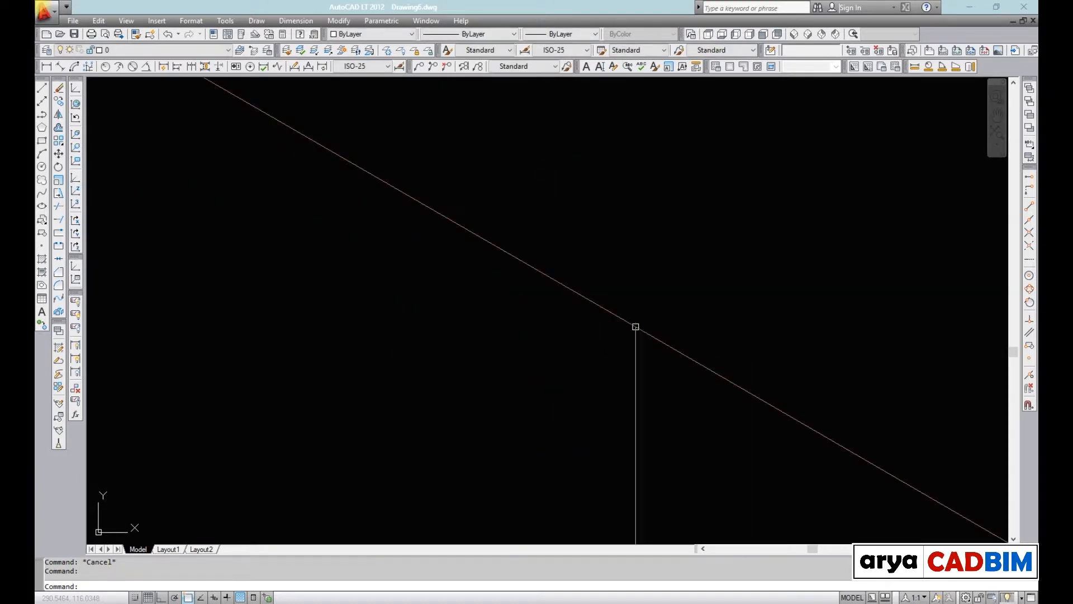
- Turn on Ortho mode and draw a chain of connected vertical and 30-degree sloping lines along the isometric axes
key("space")
left_click(573, 328)
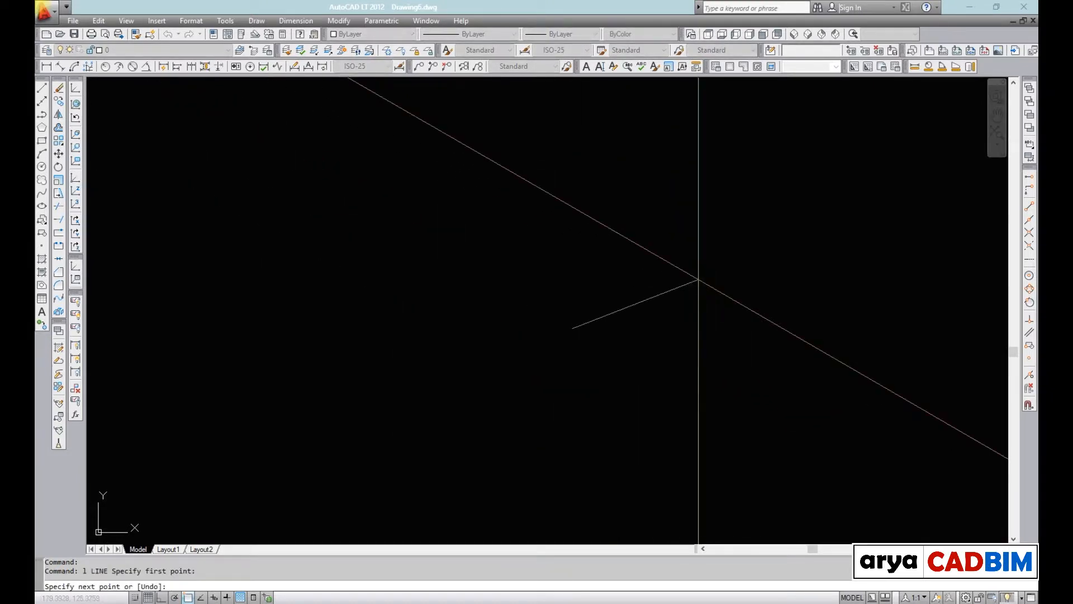
left_click(769, 391)
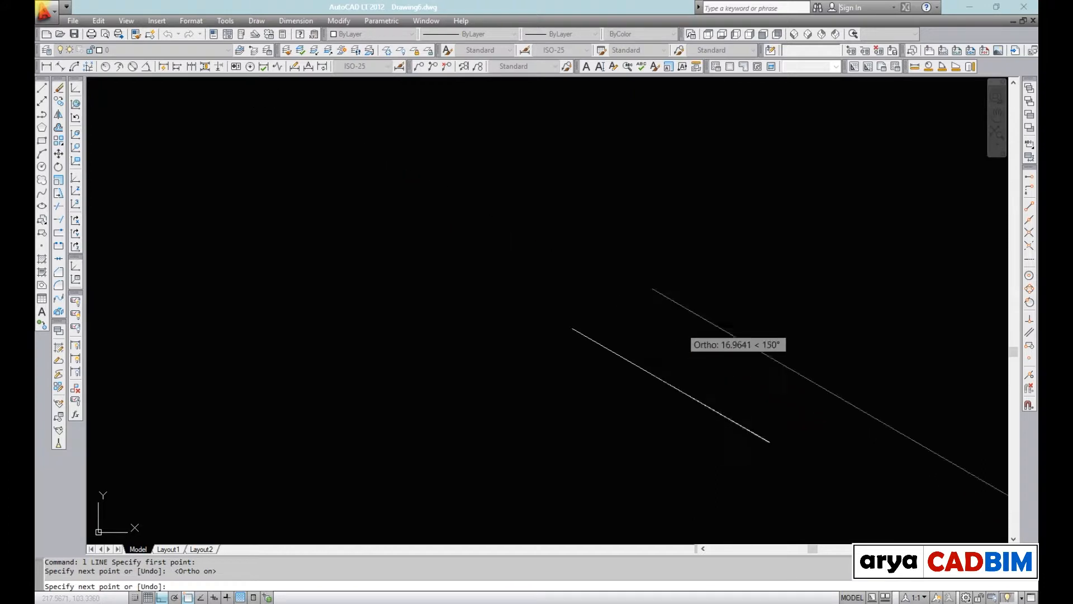
left_click(754, 211)
scroll(750, 338, "down", 3)
middle_click_drag(767, 403, 731, 346)
left_click(729, 405)
left_click(803, 447)
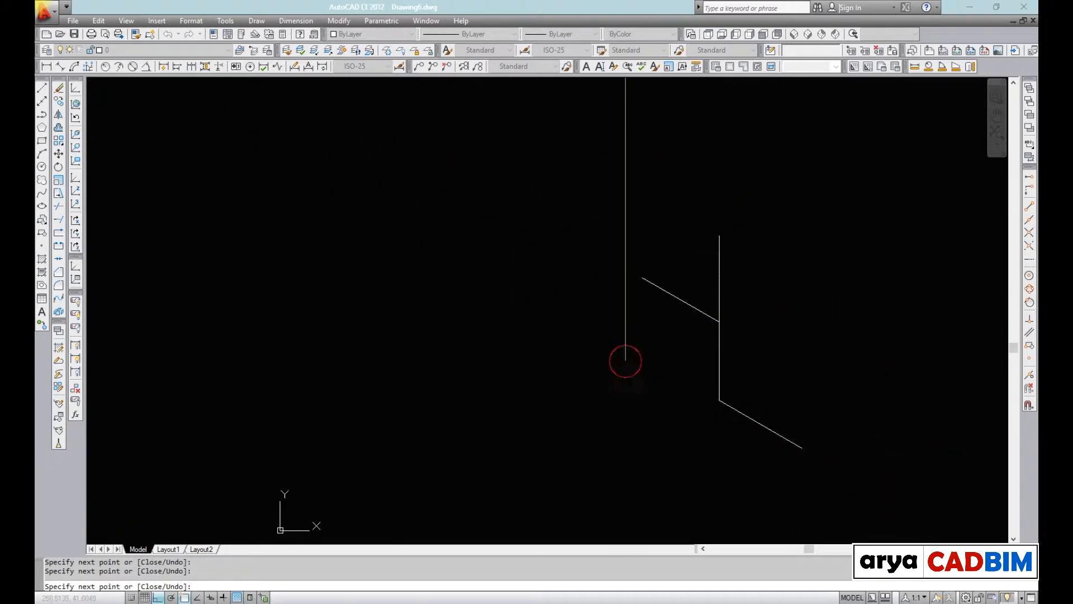
key("Escape")
- Erase all the isometric practice lines
scroll(726, 332, "up", 2)
middle_click_drag(723, 330, 702, 320)
left_click(718, 280)
left_click(642, 364)
key("e")
key("space")
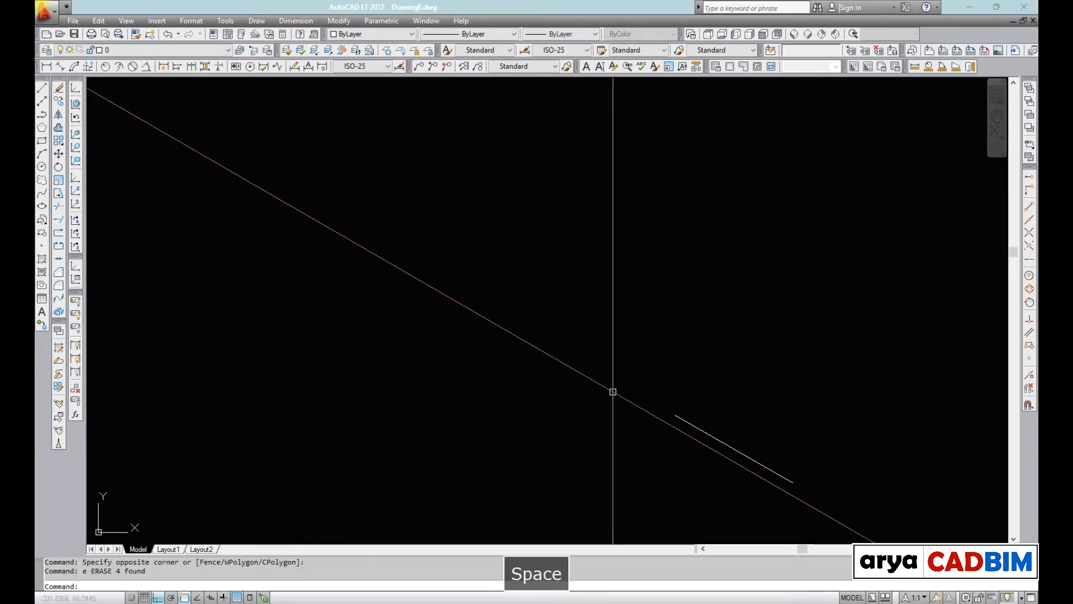
left_click(698, 379)
left_click(650, 444)
key("space")
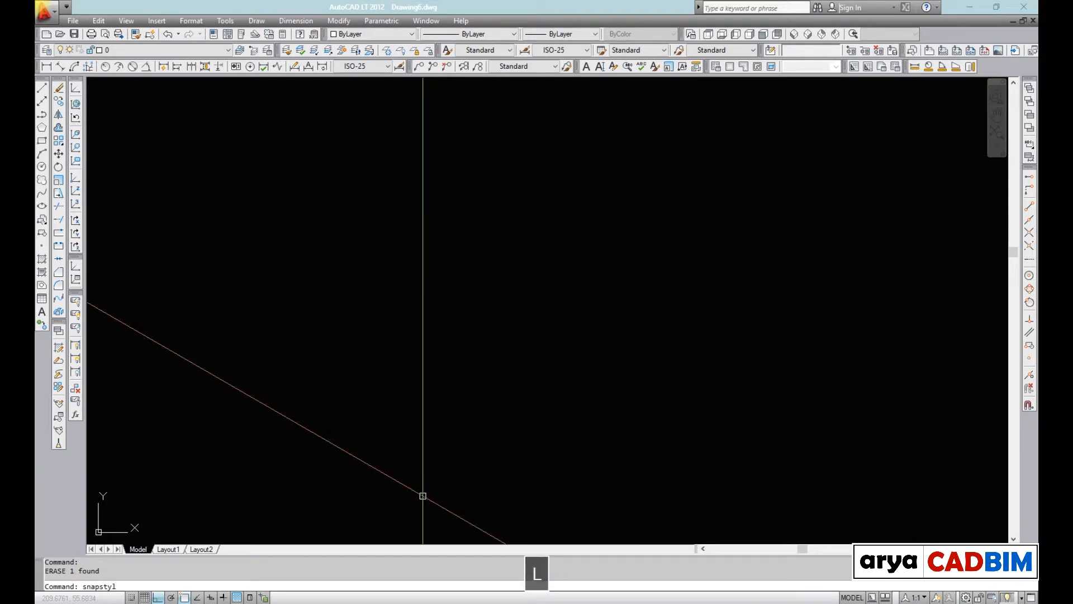
- Set the SNAPSTYL variable to 0 and zoom to the drawing extents
key("Return")
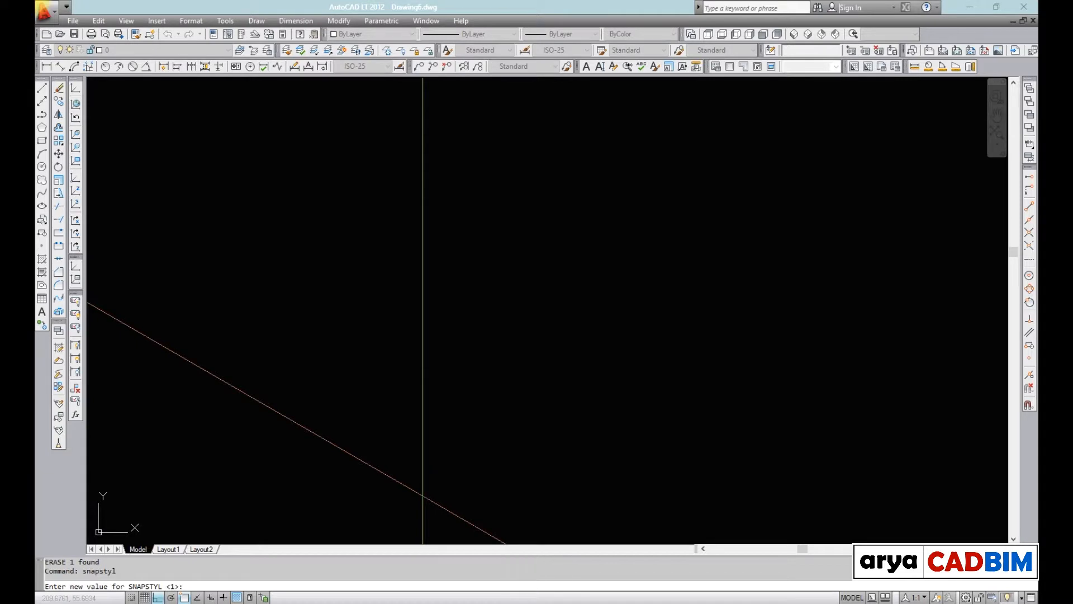
key("Return")
middle_click(532, 304)
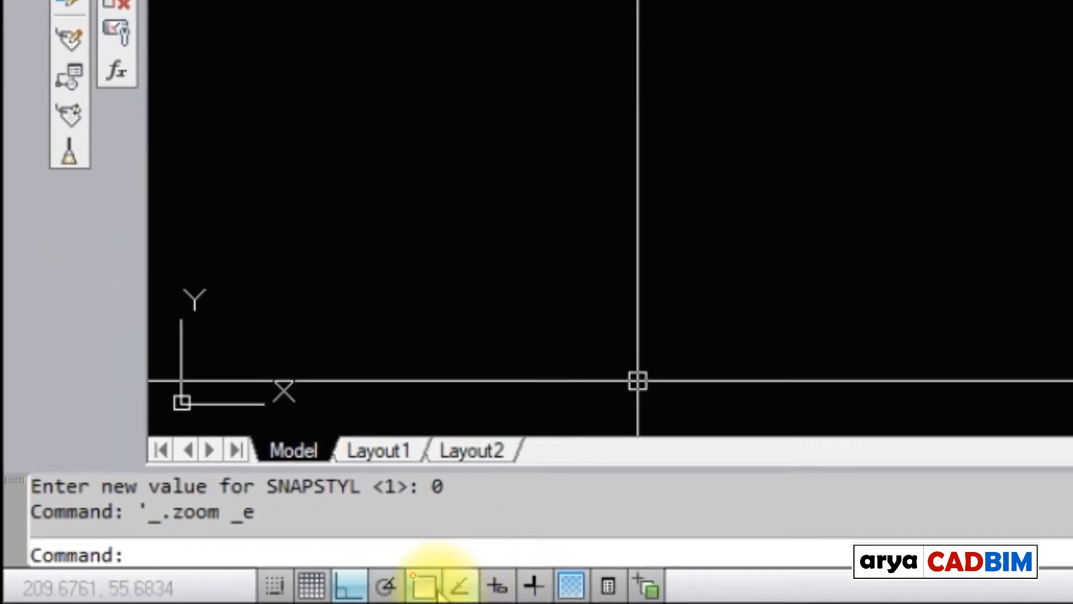
- Switch from Ortho mode to Polar Tracking and back to Ortho mode, twice
left_click(387, 583)
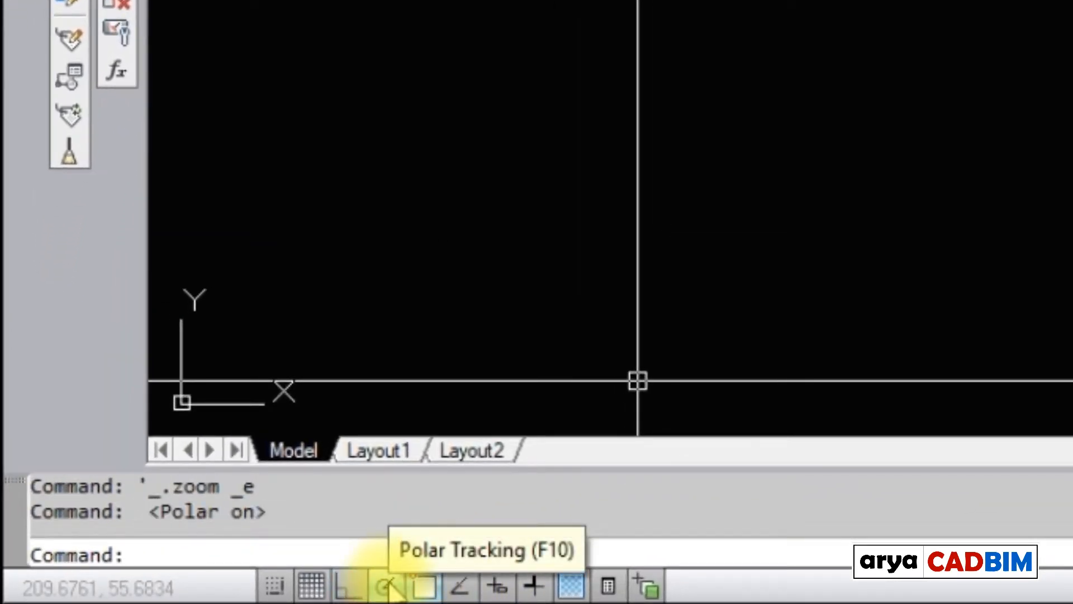
left_click(351, 586)
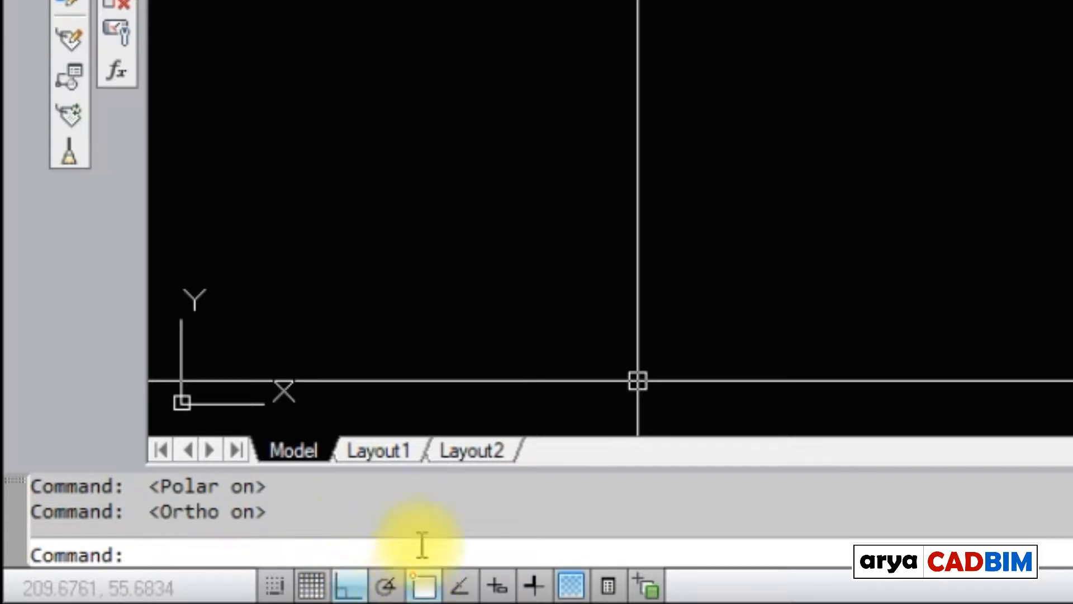
left_click(386, 585)
left_click(351, 584)
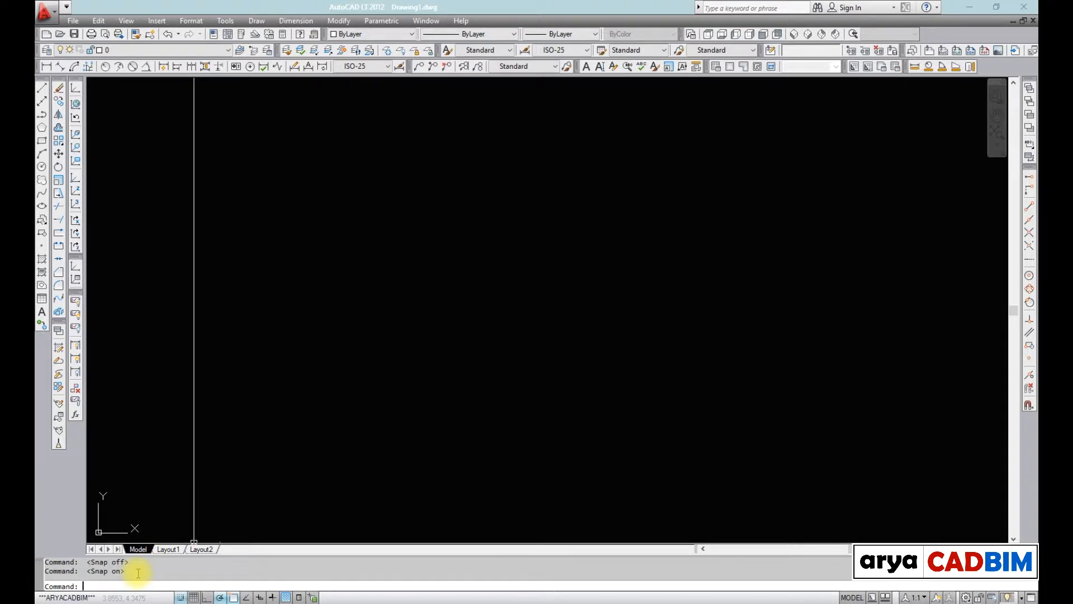
- Turn snap off by setting the SNAPMODE variable to 0, and back on by setting it to 1
left_click(181, 598)
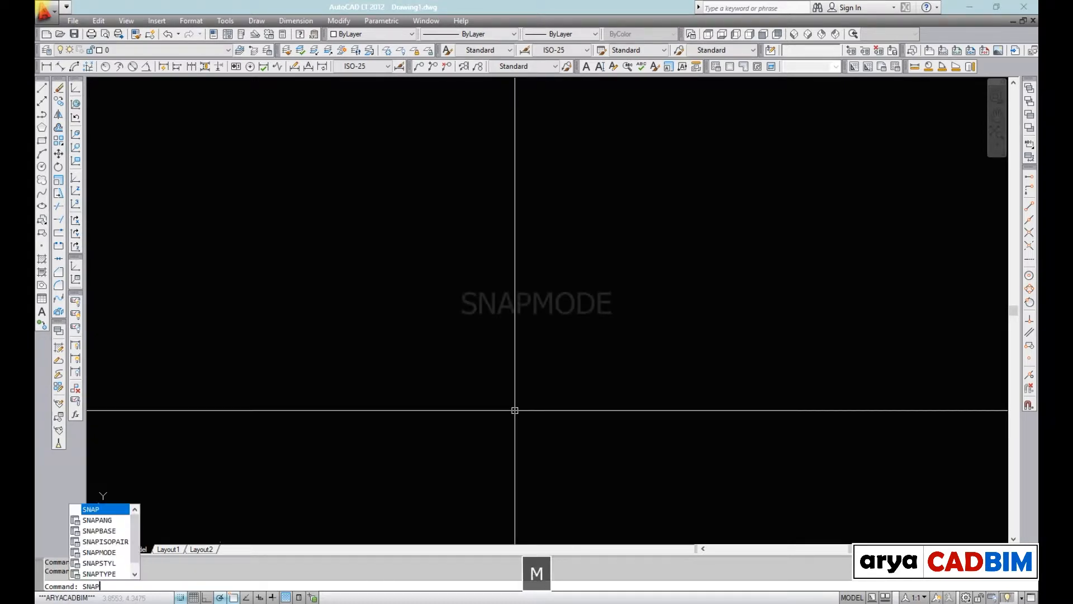
type("ModE")
key("Return")
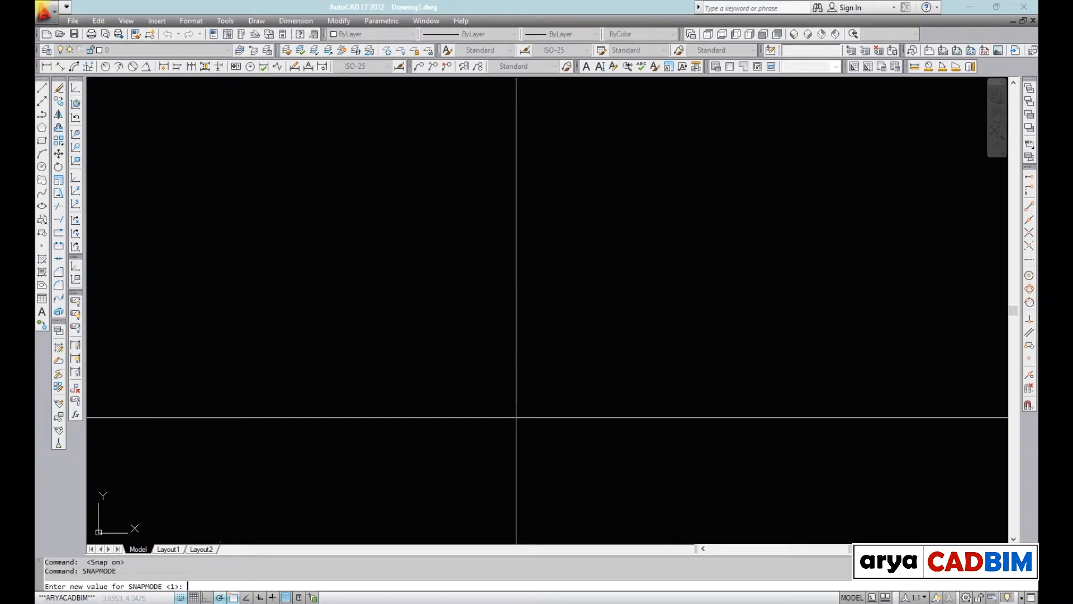
key("Return")
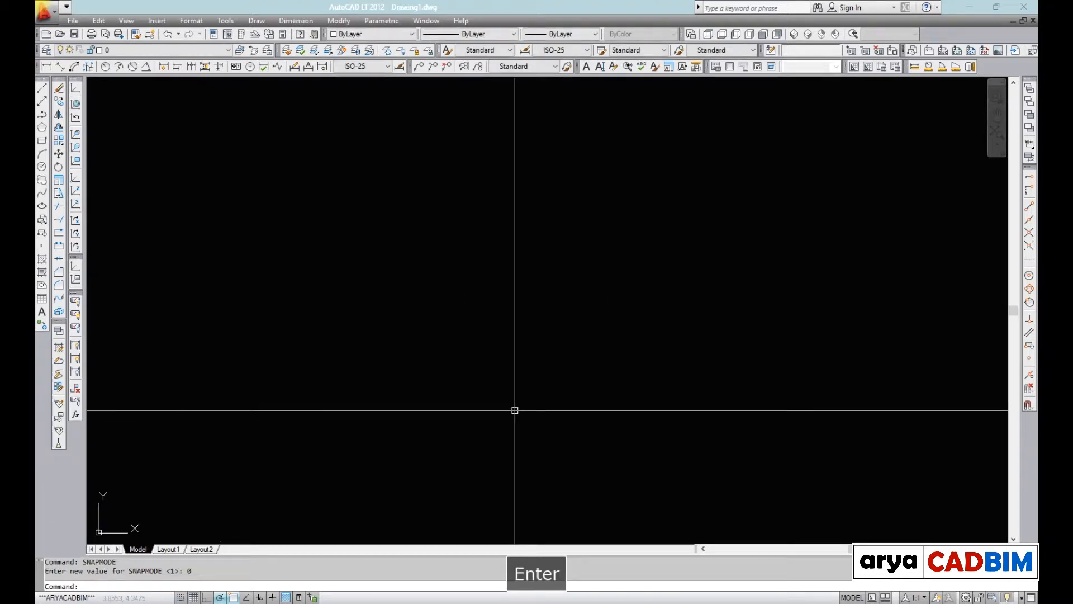
key("Return")
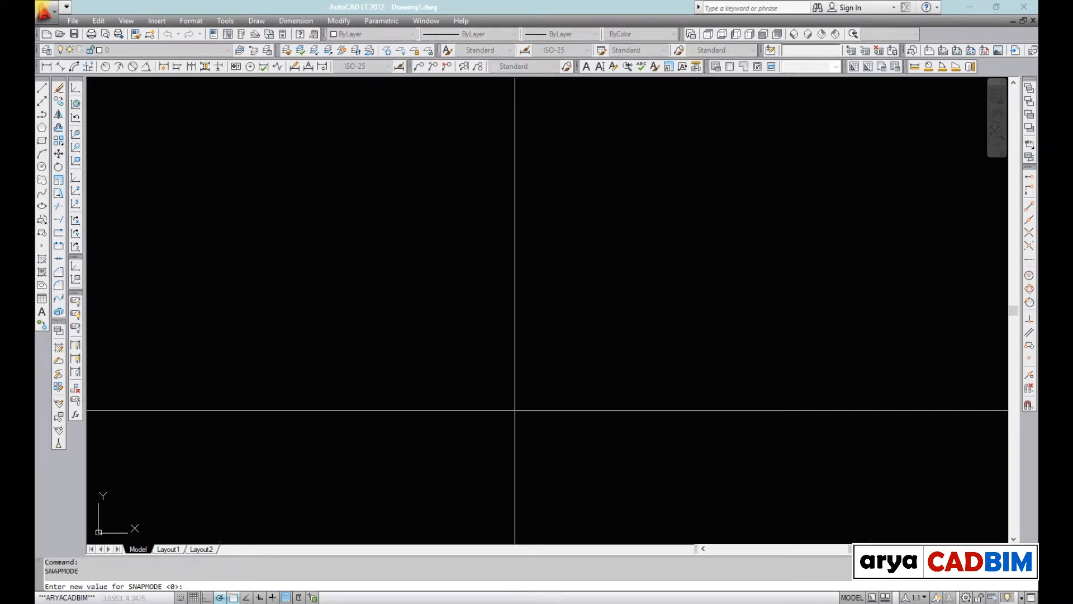
key("Return")
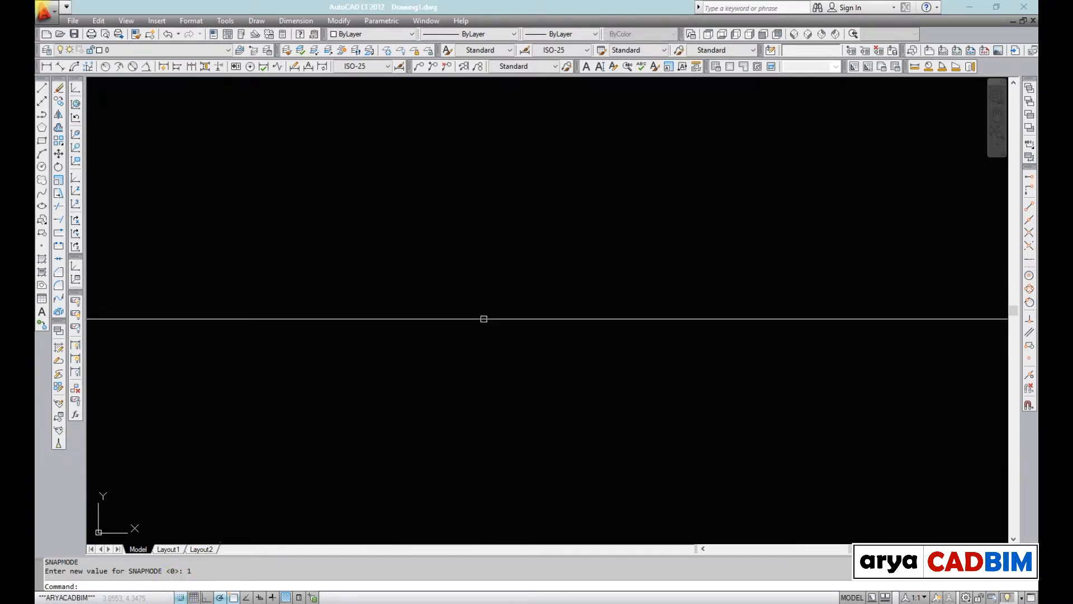
- Zoom to the drawing extents and turn on the grid display
middle_click(483, 316)
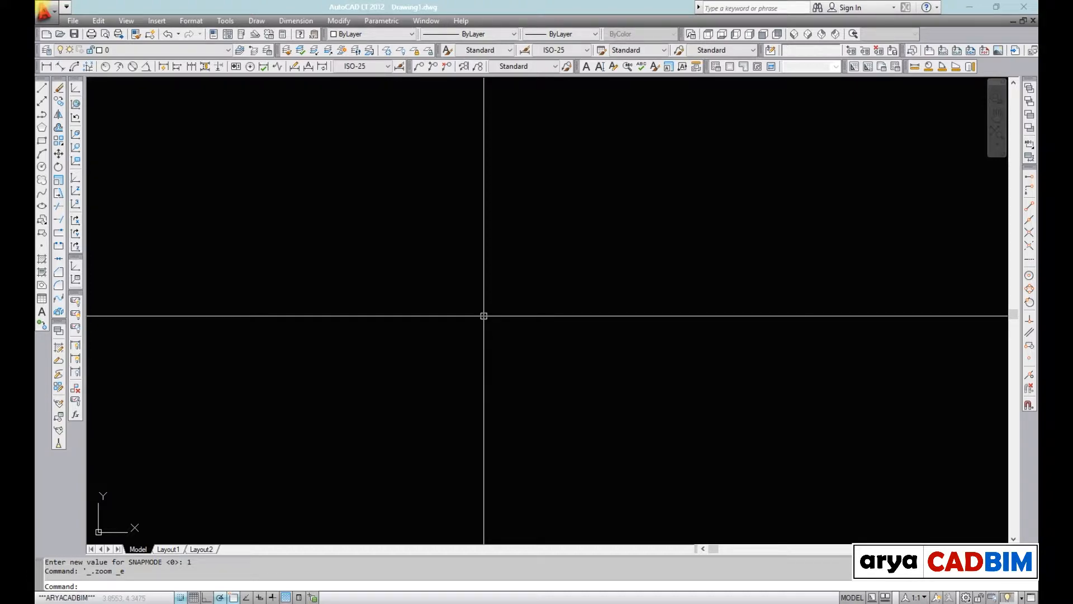
key("F7")
scroll(484, 316, "up", 3)
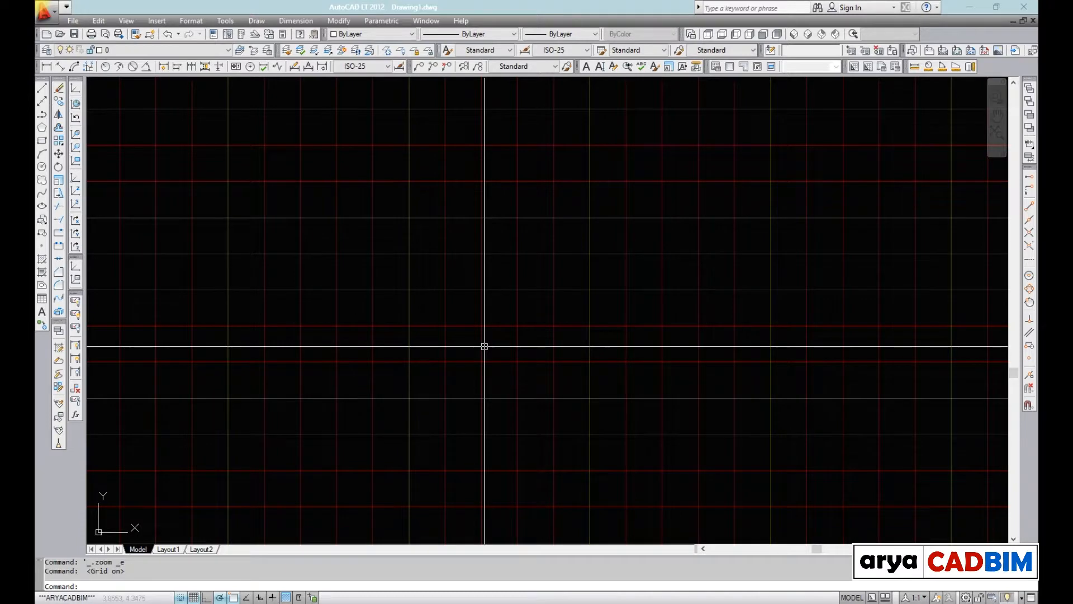
- Turn on Ortho mode during a line started from the grid point 170,110, and leave the line unfinished
type("l")
key("space")
left_click(481, 361)
scroll(516, 362, "up", 5)
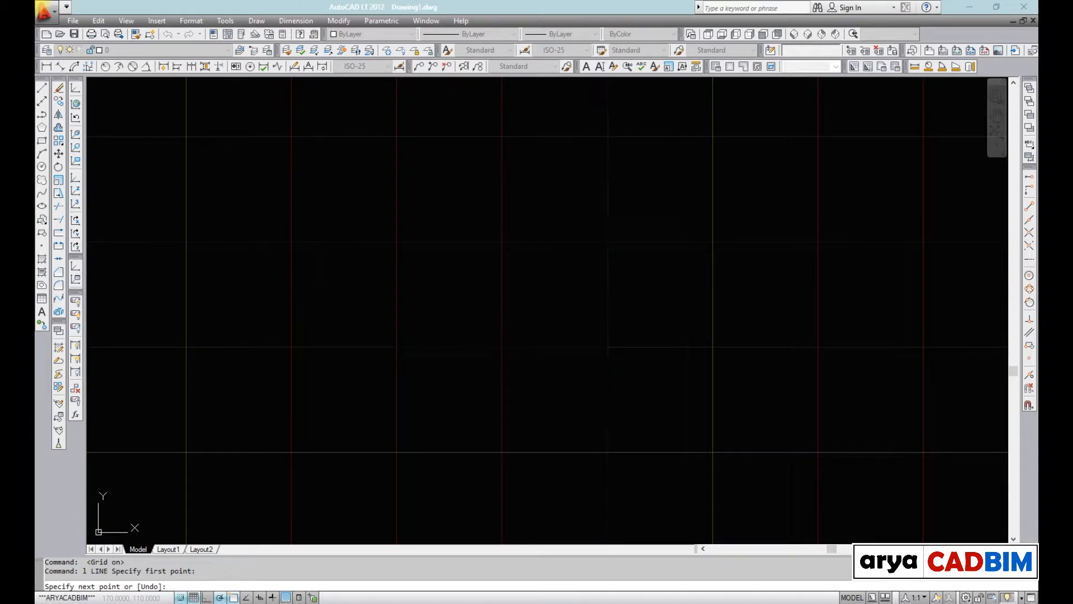
key("F8")
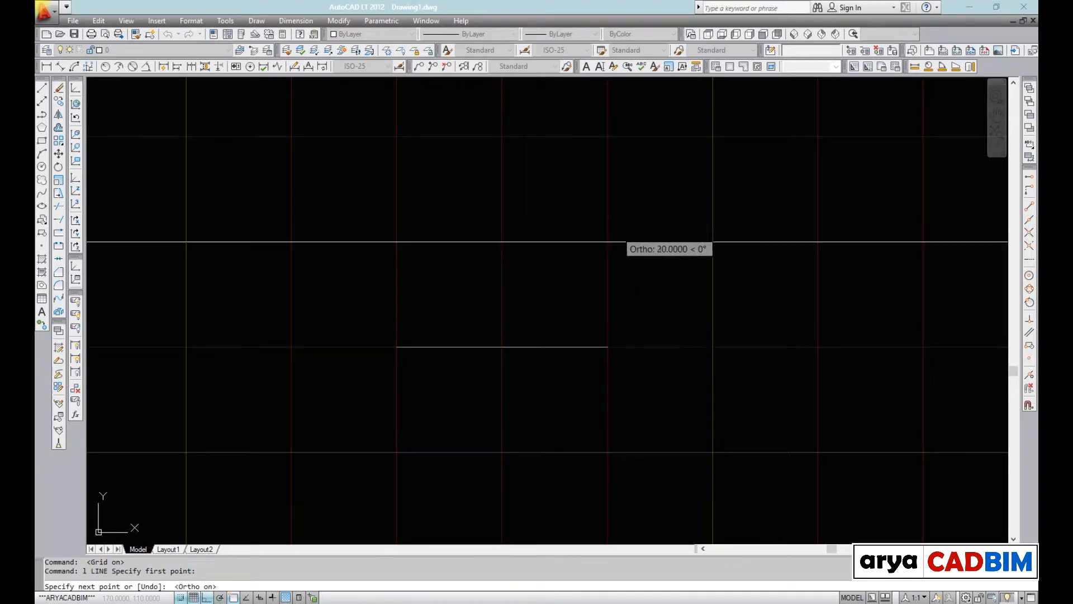
scroll(496, 283, "down", 5)
middle_click_drag(496, 285, 494, 372)
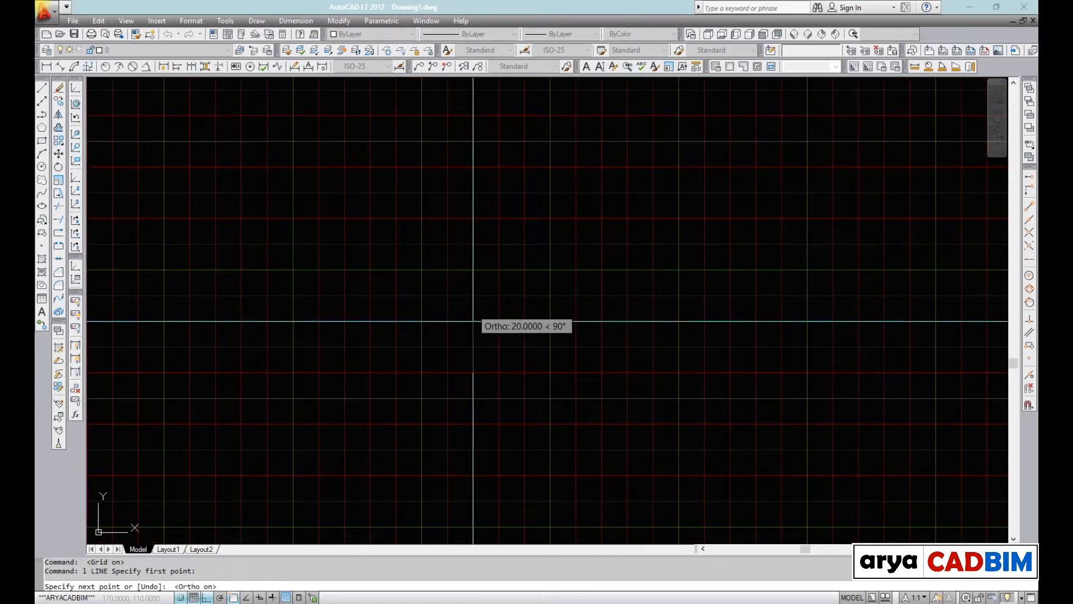
key("Escape")
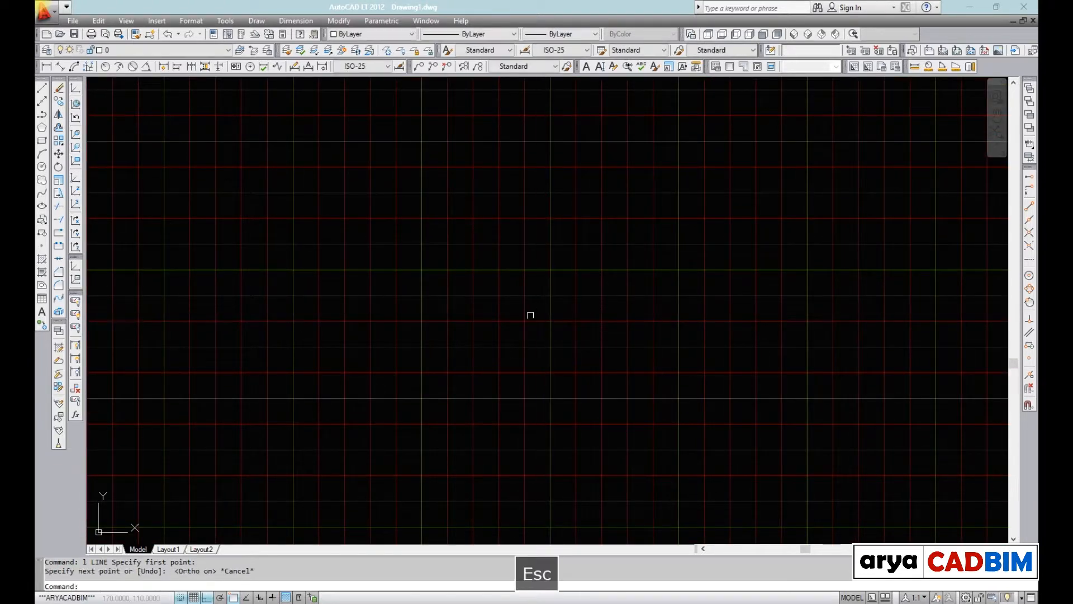
- Examine the line grid at the drawing extents and at closer and wider zoom levels
middle_click(527, 317)
middle_click(528, 317)
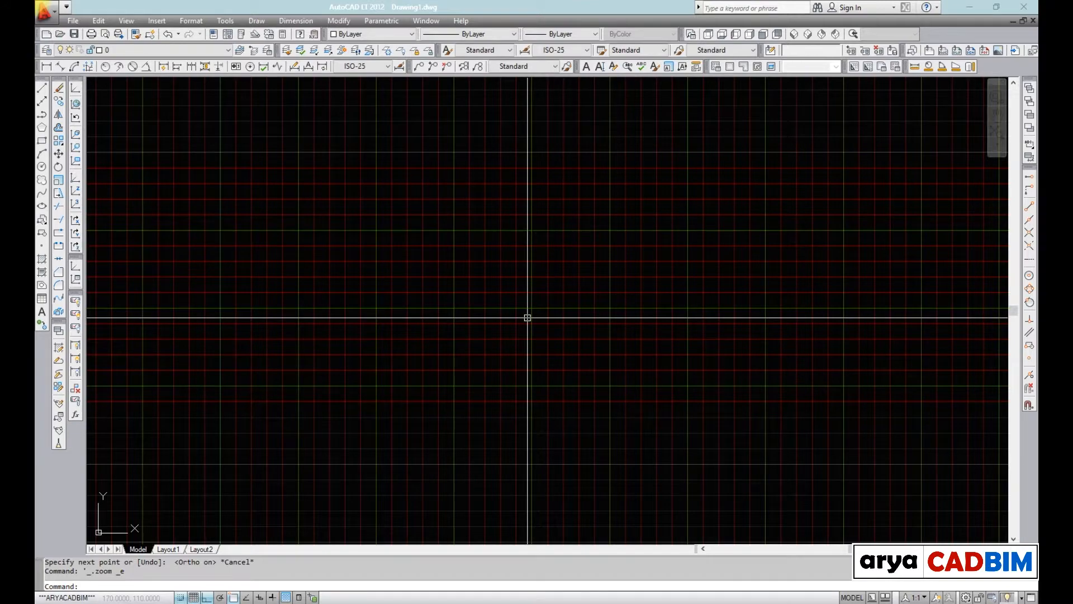
scroll(527, 317, "up", 4)
scroll(549, 378, "down", 5)
middle_click_drag(549, 379, 503, 422)
scroll(535, 388, "up", 3)
scroll(546, 374, "down", 5)
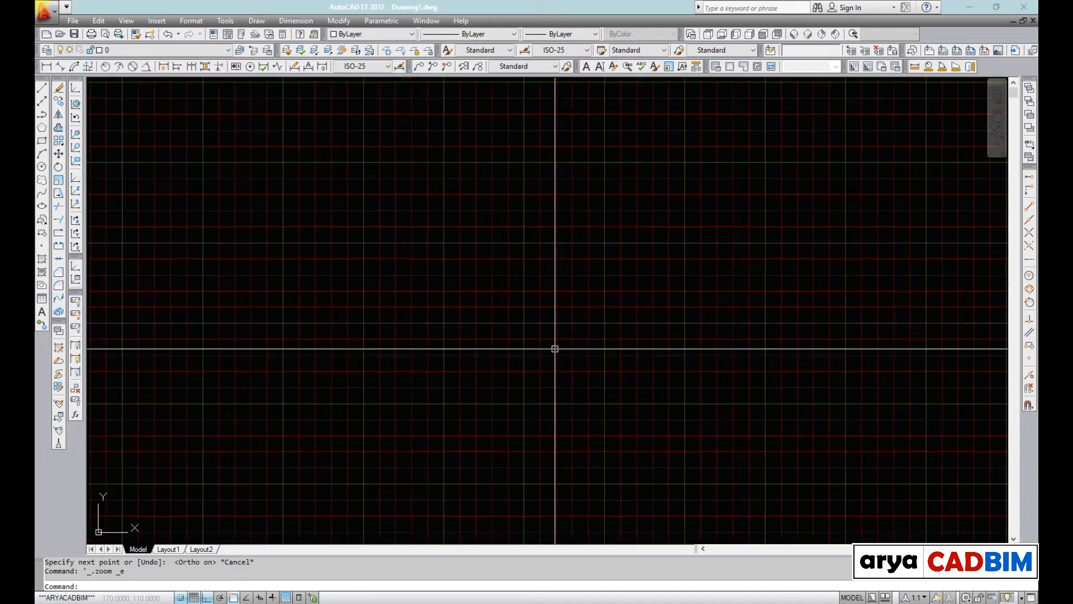
middle_click_drag(551, 330, 553, 335)
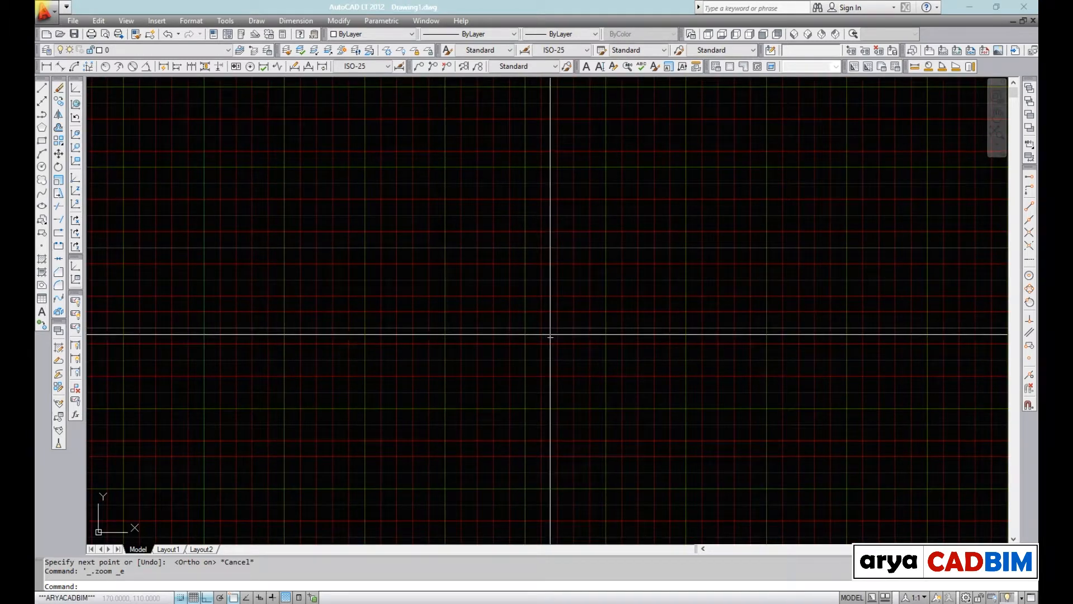
- Set the grid style to a dotted grid for 2D model space and check the dots at different zoom levels
right_click(206, 597)
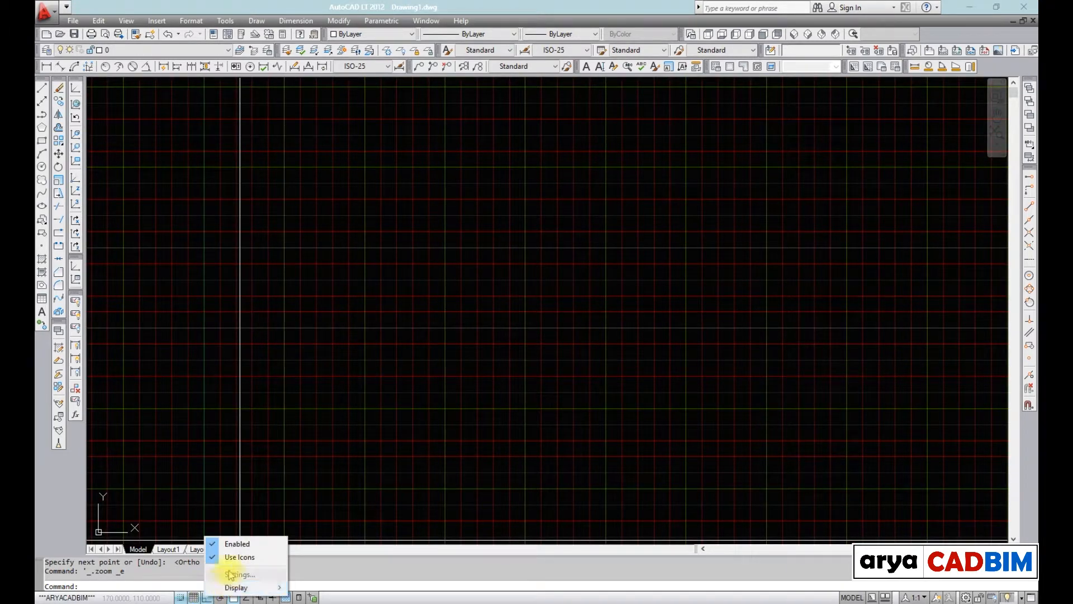
right_click(194, 597)
left_click(224, 575)
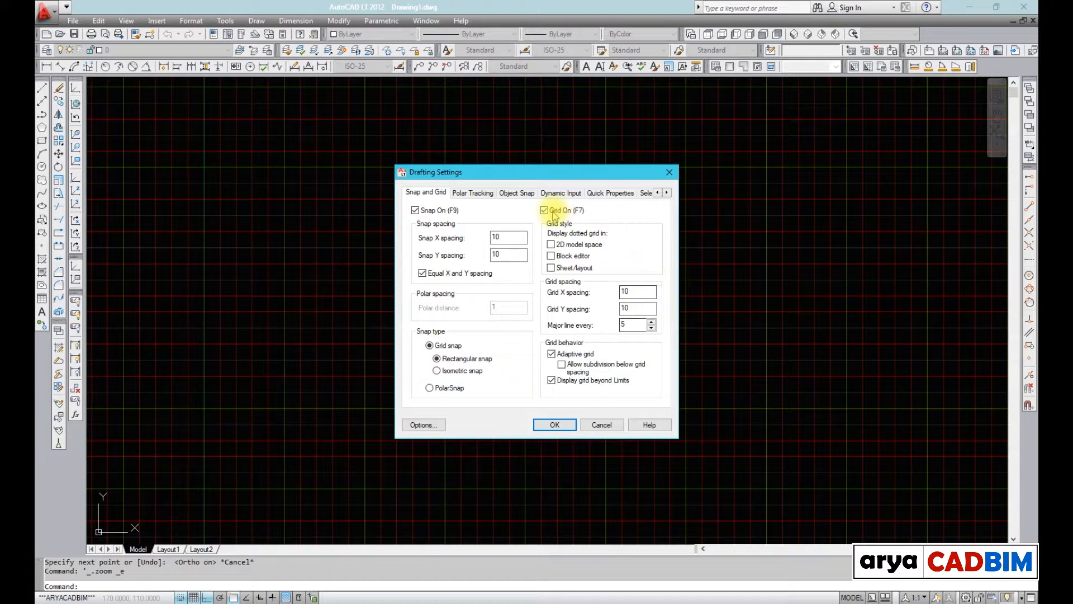
left_click(559, 246)
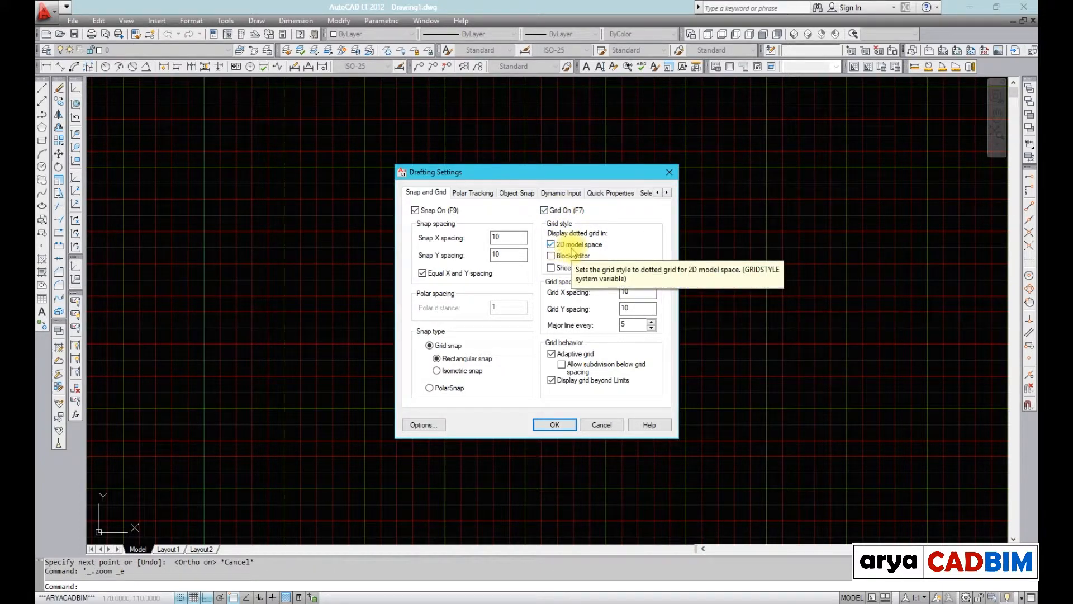
left_click(555, 425)
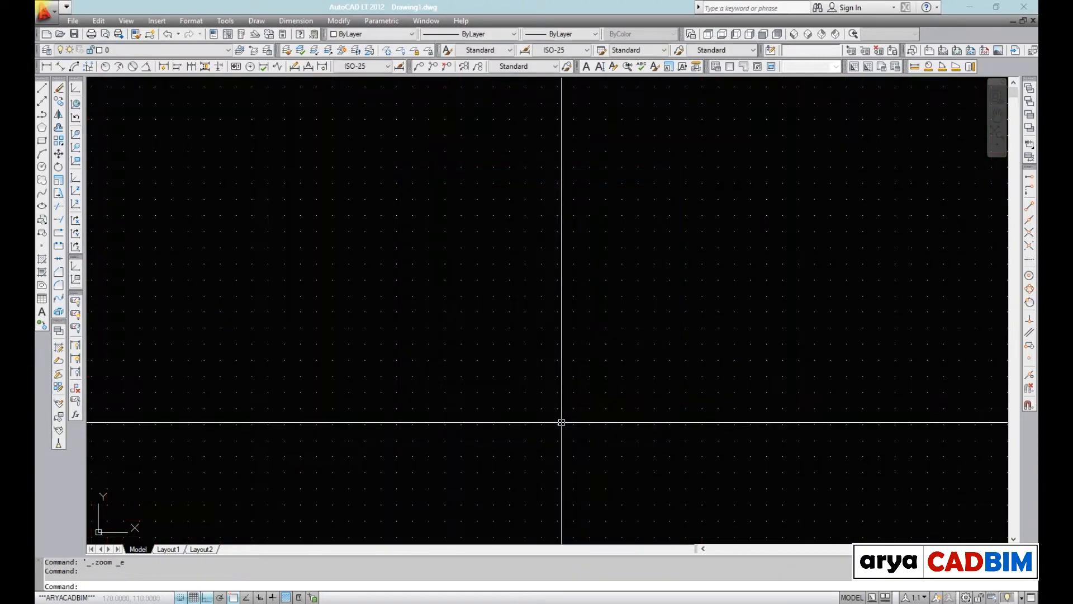
scroll(468, 340, "up", 5)
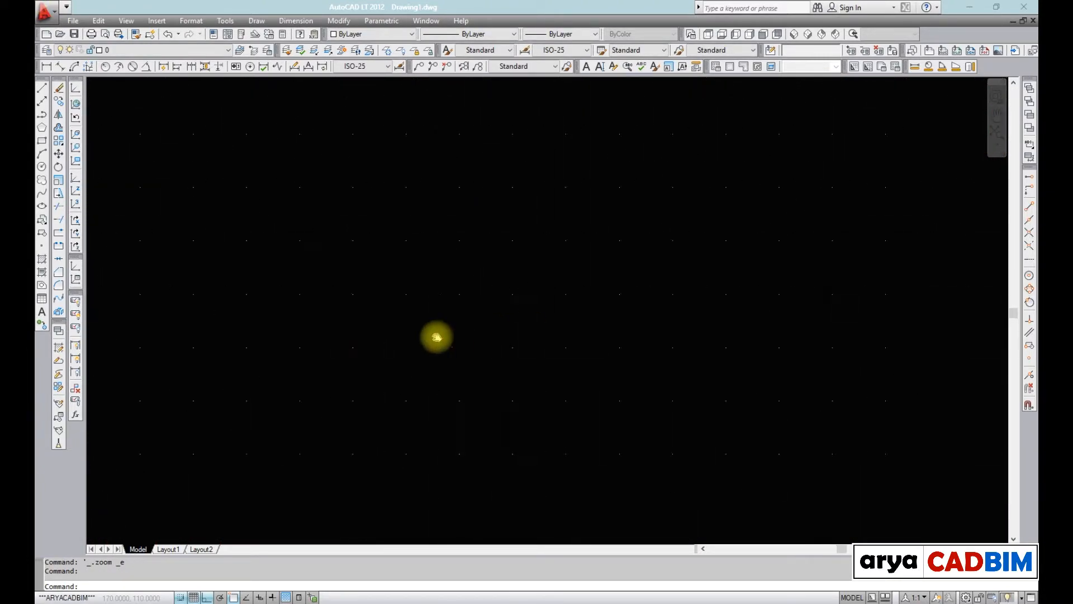
scroll(595, 319, "down", 4)
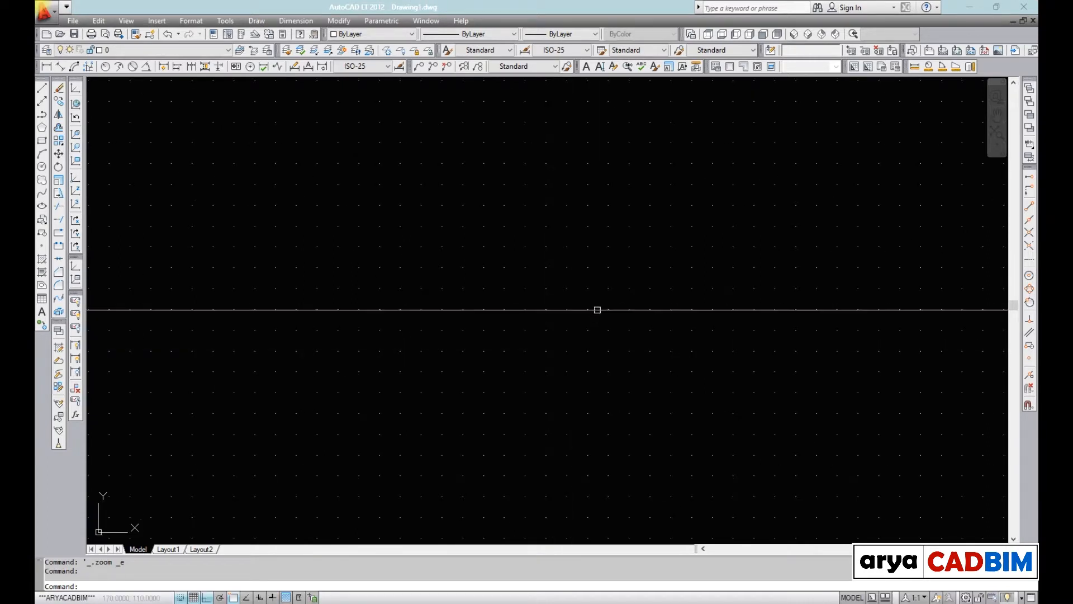
- Turn off the dotted grid style for 2D model space in the drafting settings to restore the line grid
right_click(193, 597)
left_click(218, 574)
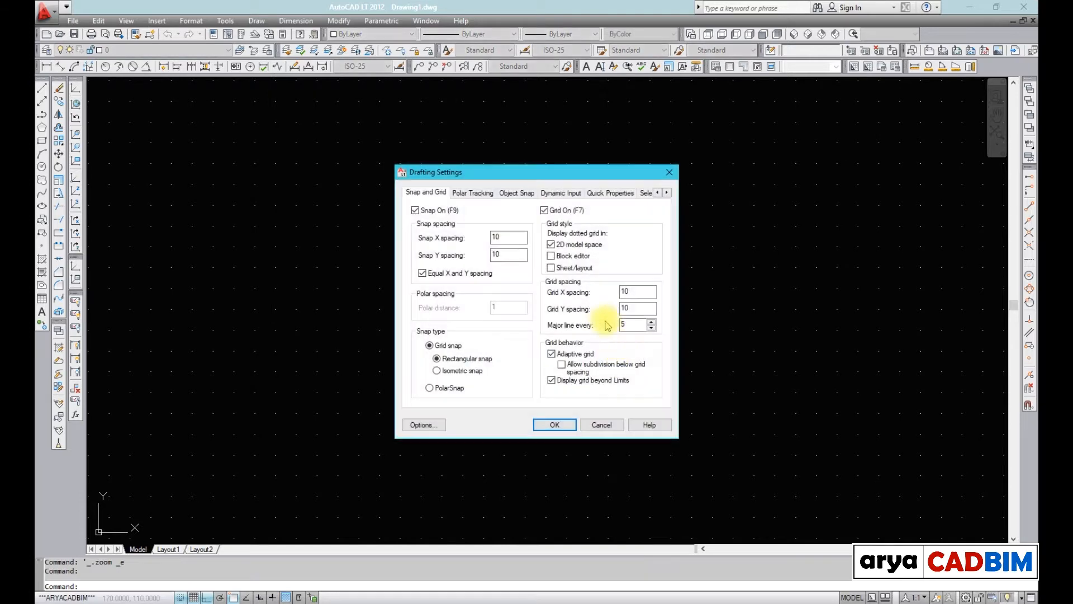
left_click(553, 425)
scroll(539, 313, "down", 5)
scroll(537, 327, "up", 2)
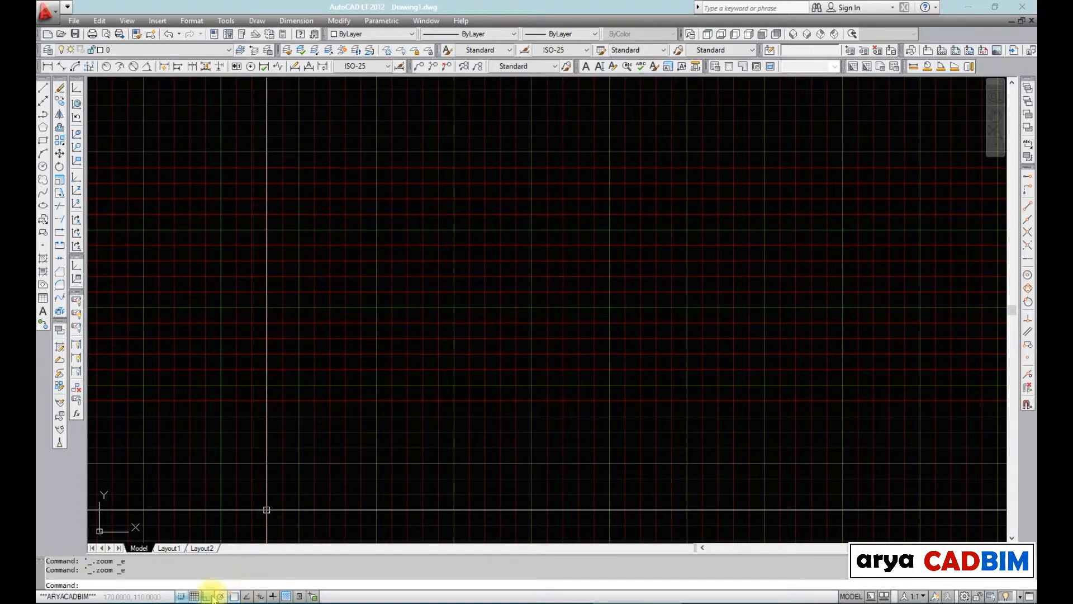
- Review the snap type and grid options in the drafting settings and close them without changes
right_click(194, 597)
left_click(229, 573)
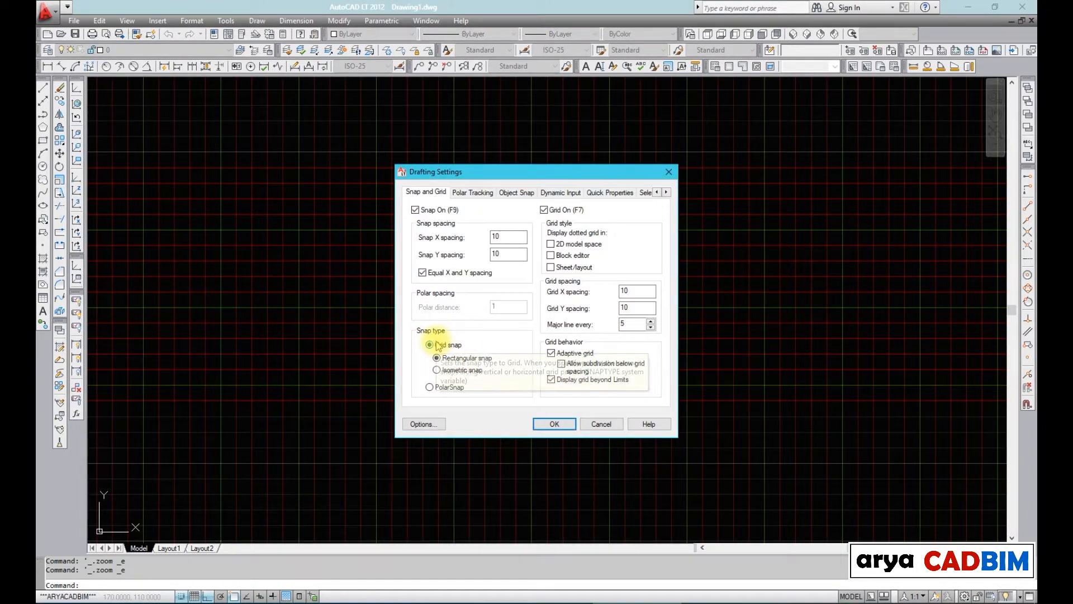
left_click(671, 172)
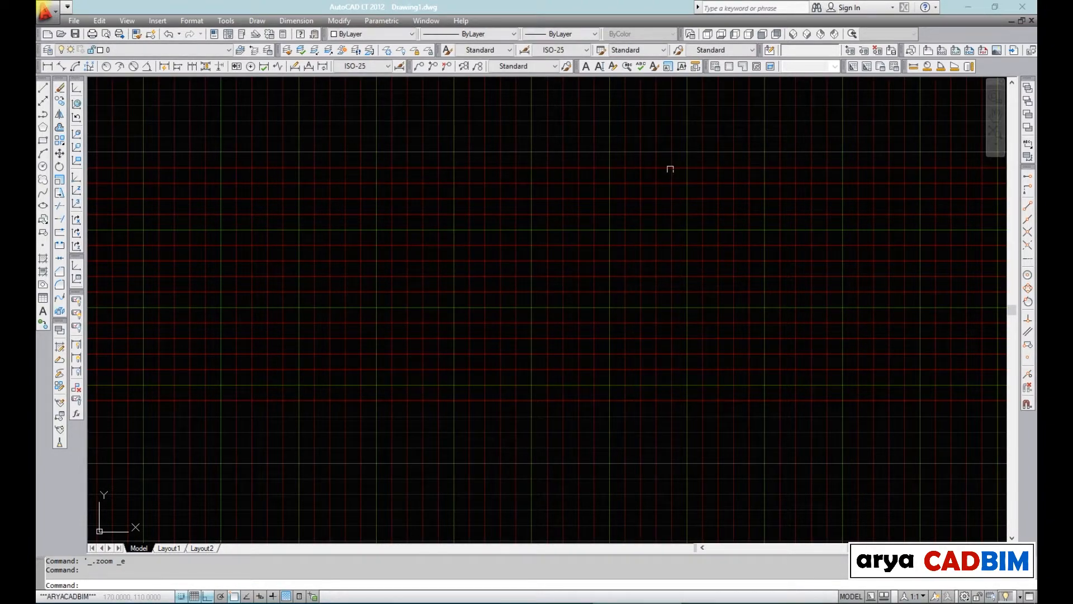
scroll(393, 431, "down", 1)
scroll(490, 347, "up", 2)
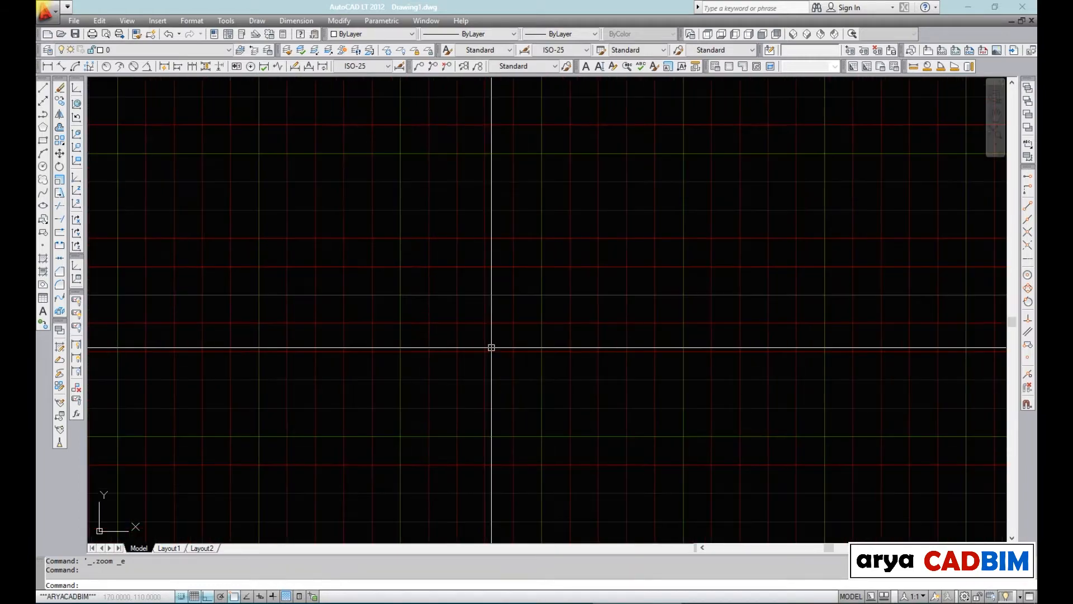
- Preview a line from a grid intersection with Ortho on, turn Ortho off to compare angled snapping, and cancel the line
type("l")
key("space")
scroll(479, 408, "up", 2)
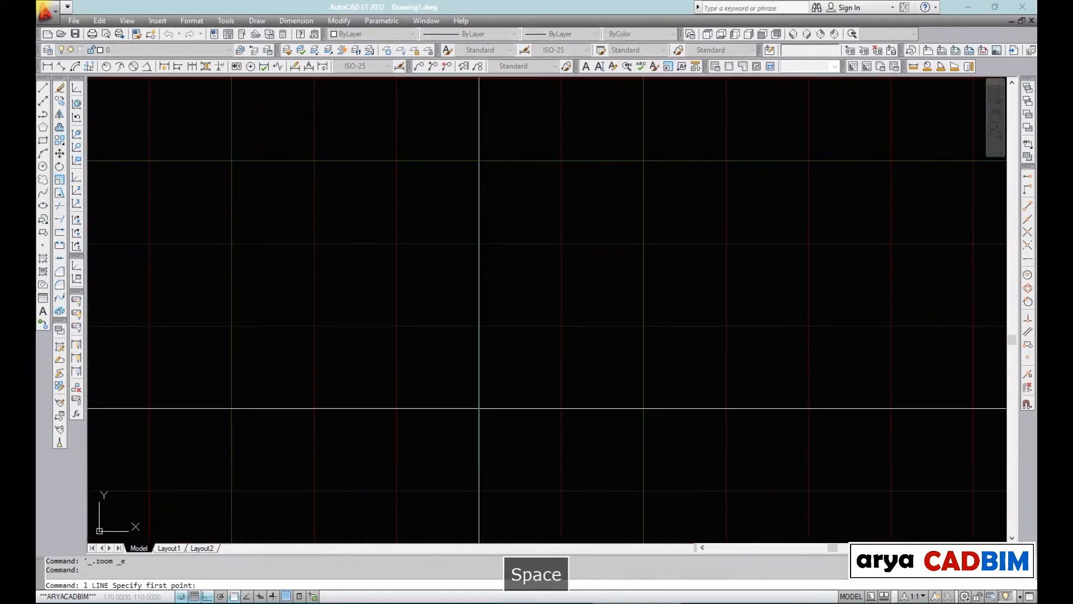
left_click(561, 326)
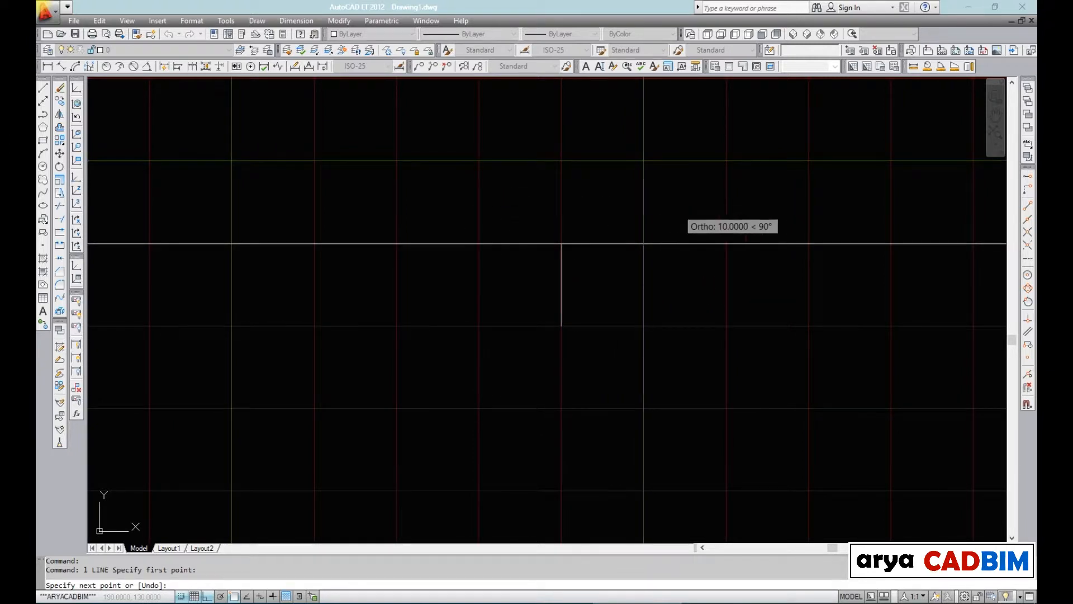
scroll(698, 240, "down", 3)
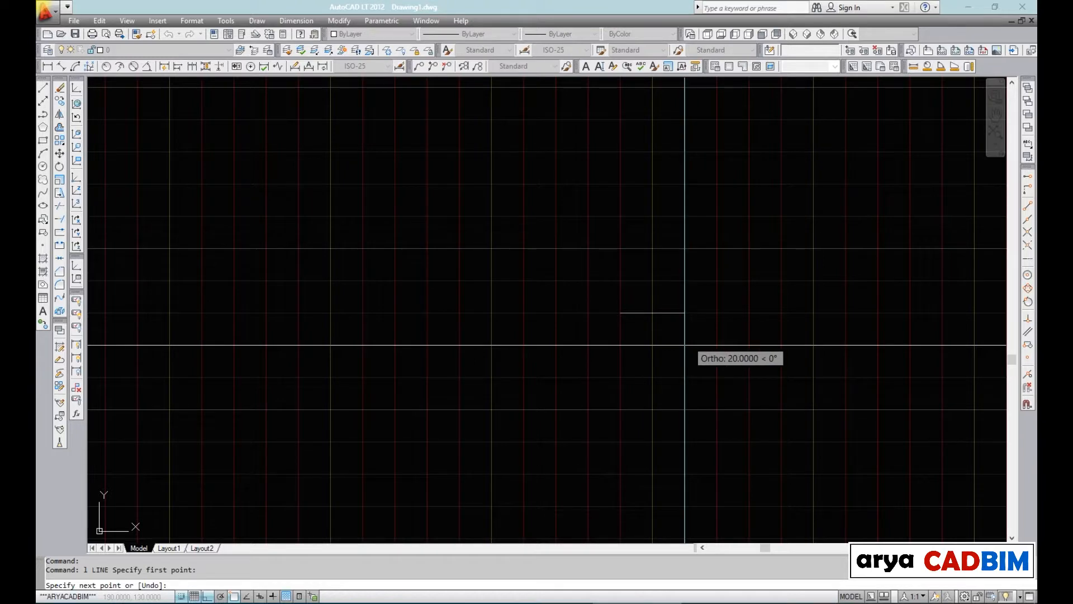
key("F8")
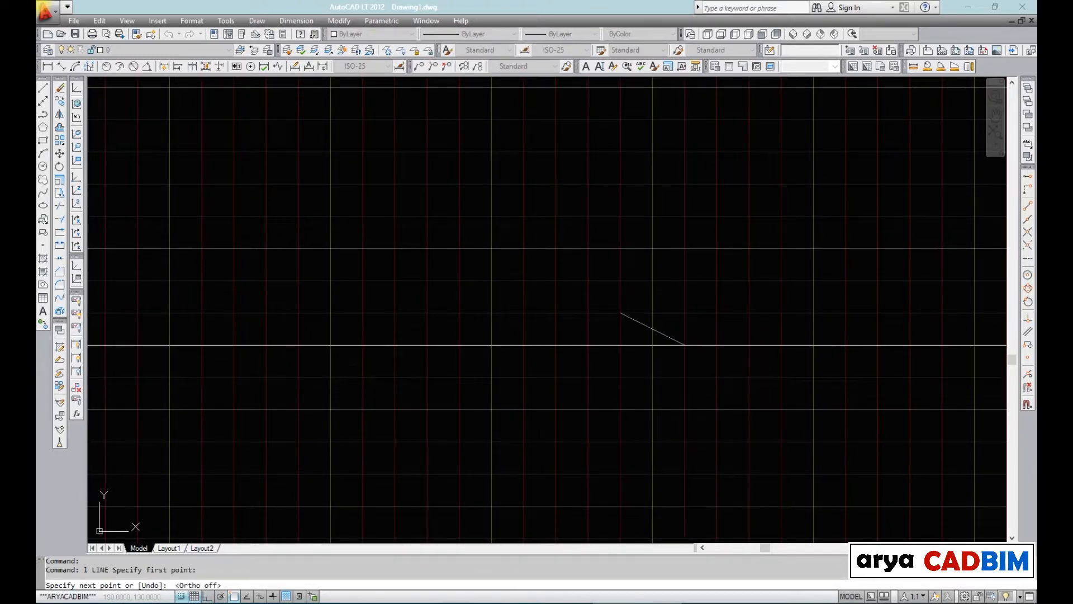
scroll(685, 345, "up", 4)
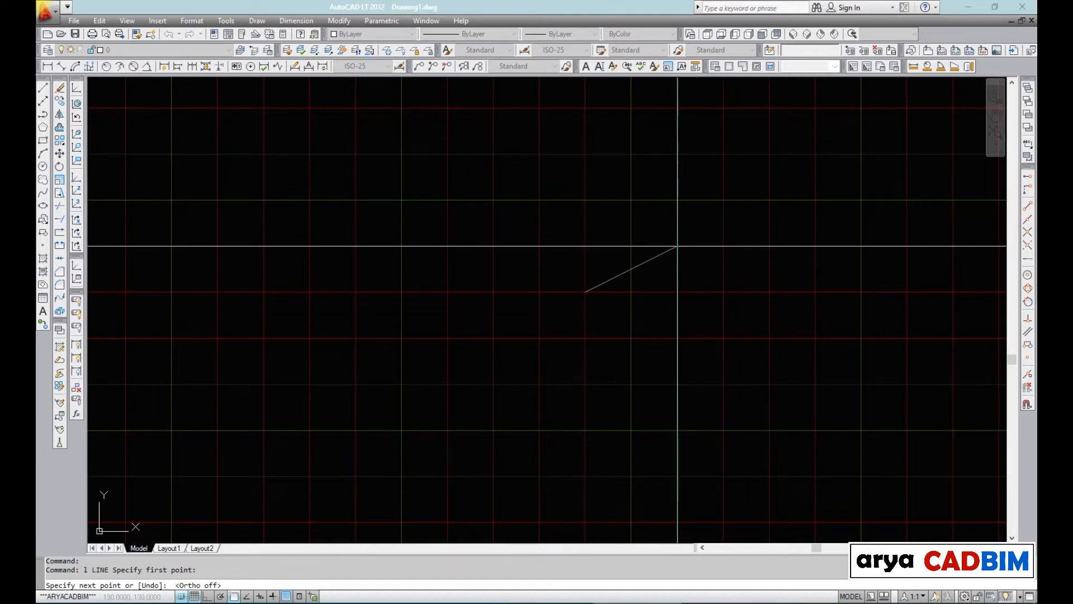
key("Escape")
- Turn Ortho mode on and the grid display off
scroll(705, 228, "down", 3)
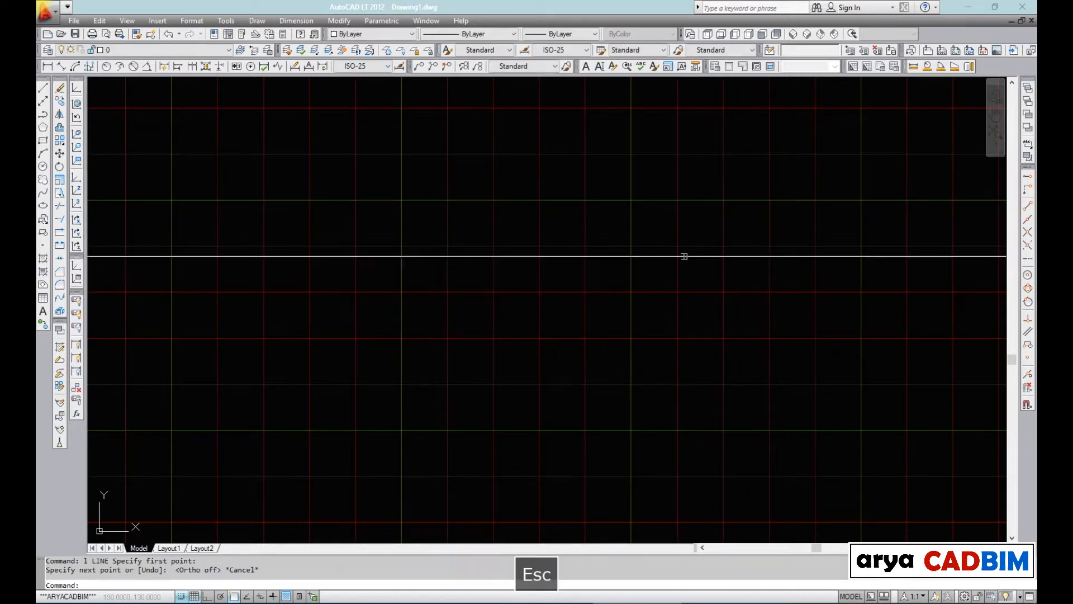
middle_click_drag(651, 284, 570, 296)
scroll(558, 317, "up", 2)
key("F8")
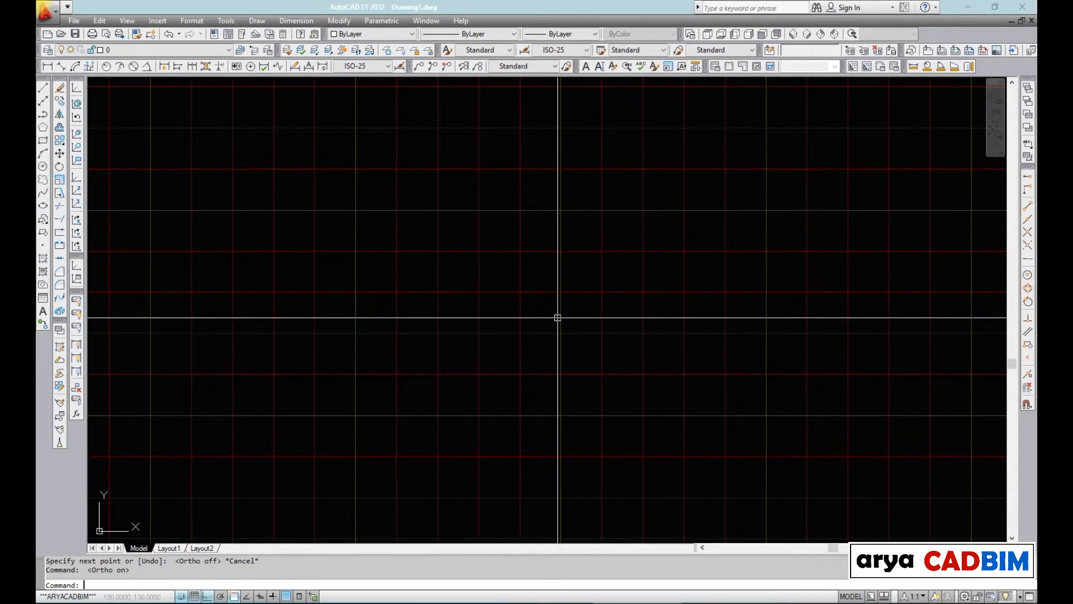
key("F7")
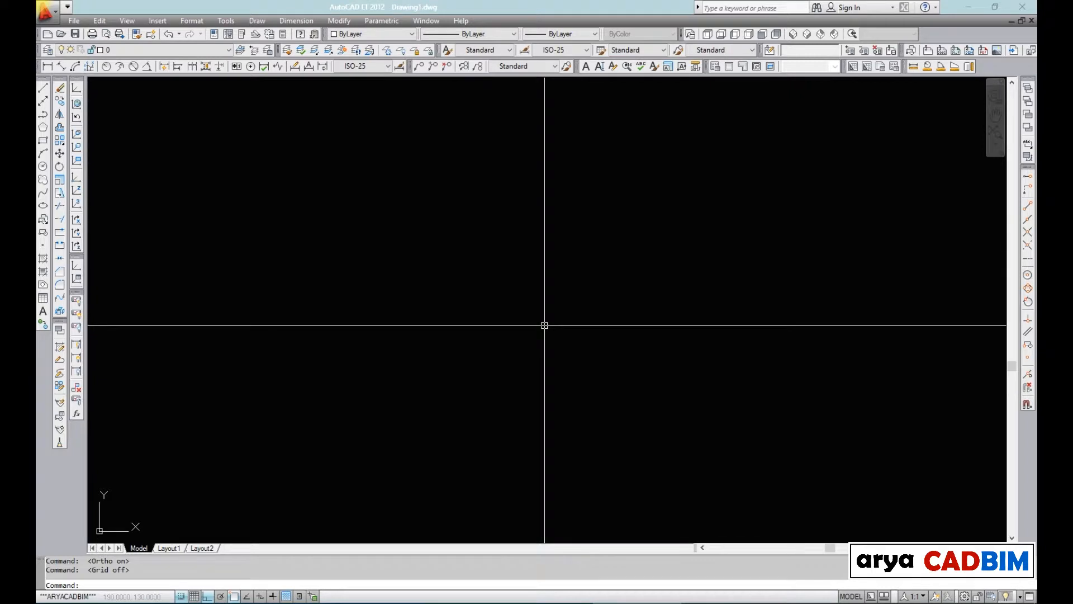
- Preview a line with the grid hidden, turn Ortho off to compare how the endpoint snaps, and cancel the line
type("l")
key("space")
left_click(486, 333)
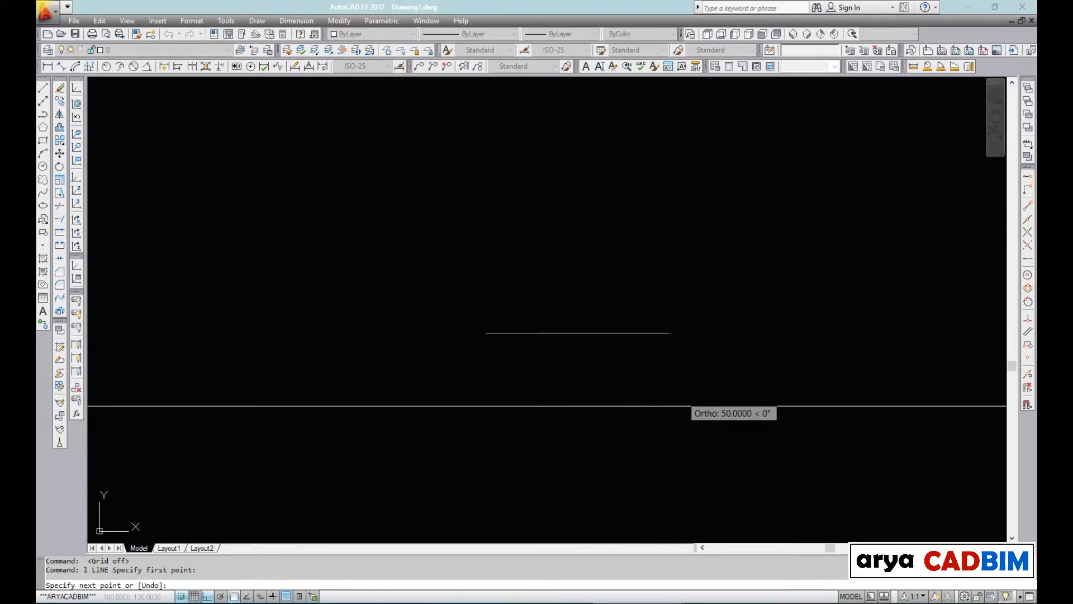
scroll(738, 368, "up", 2)
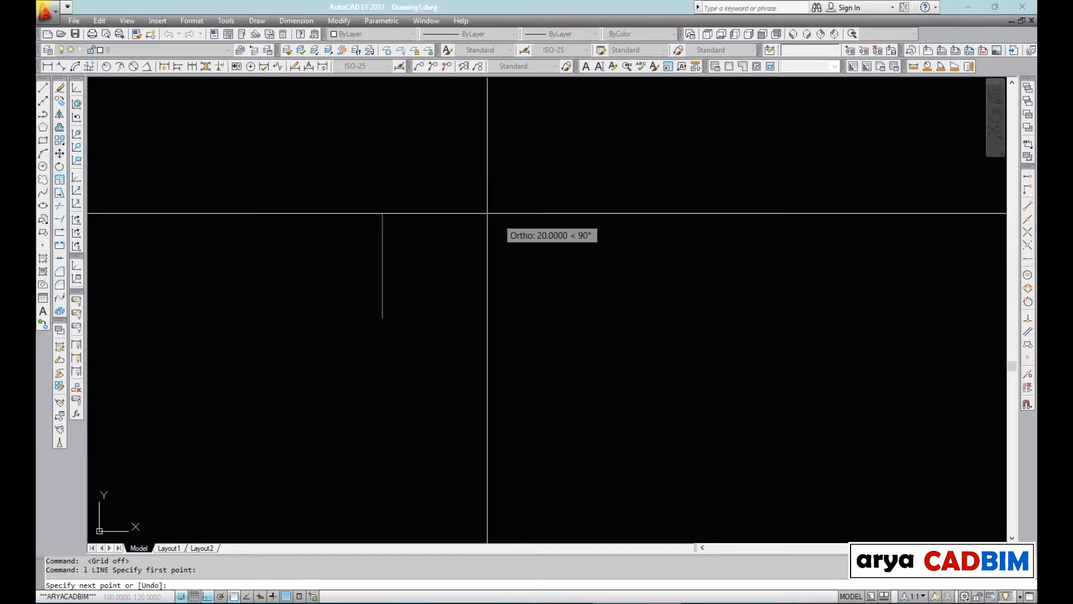
key("F8")
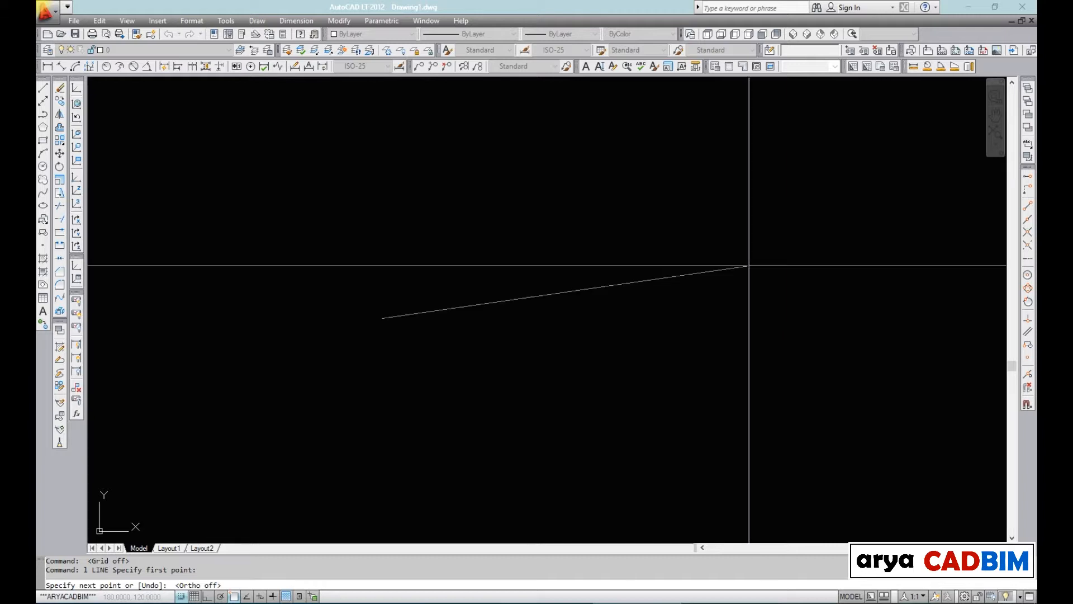
key("Escape")
- Turn the grid display on at the drawing extents and check the snap X and Y spacing in the drafting settings
middle_click(574, 308)
key("F7")
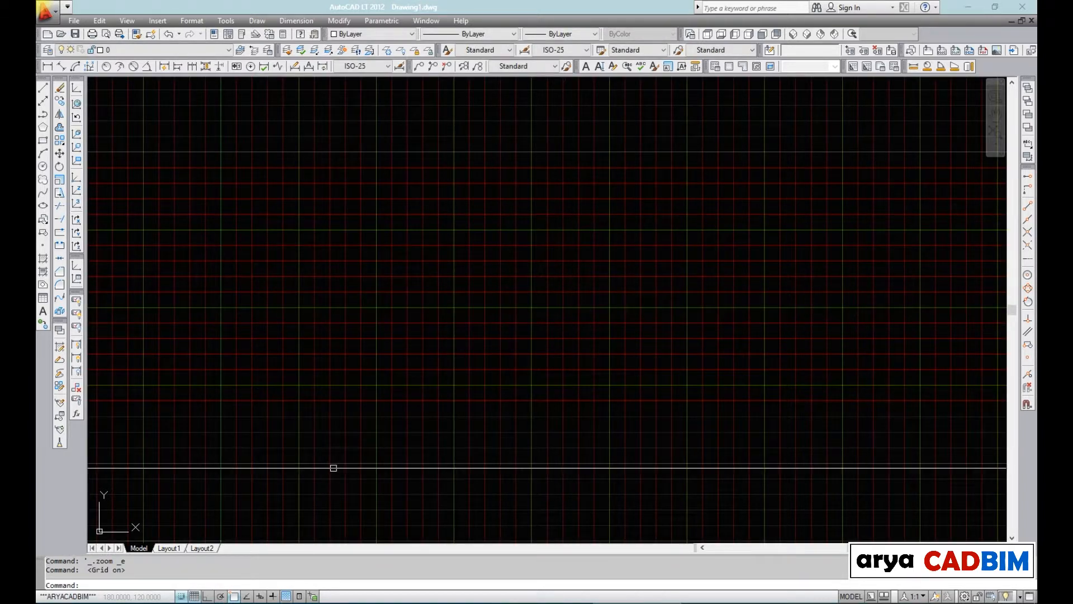
right_click(182, 597)
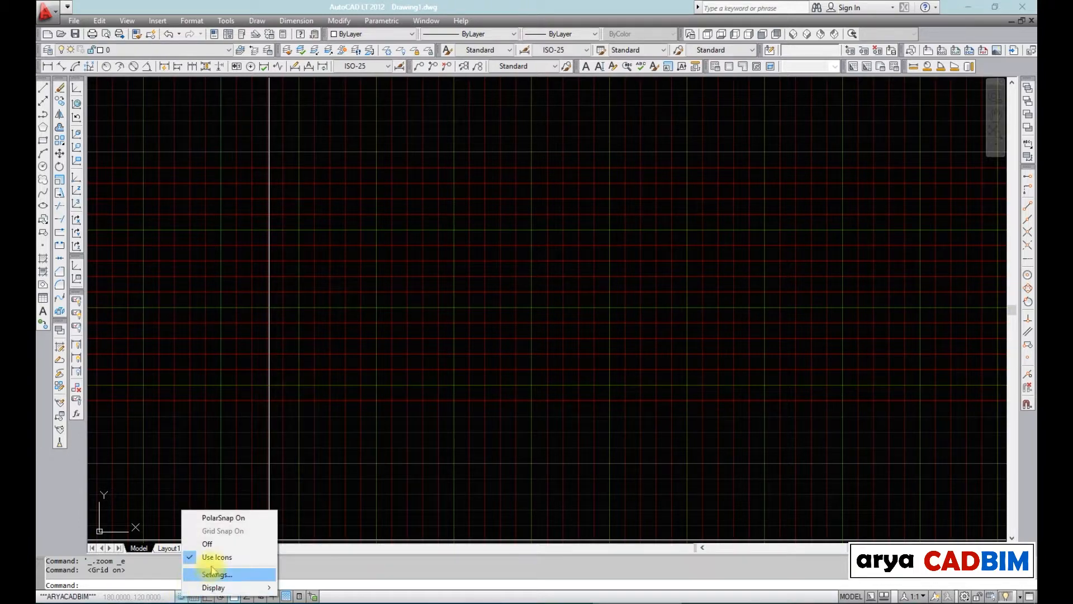
left_click(218, 575)
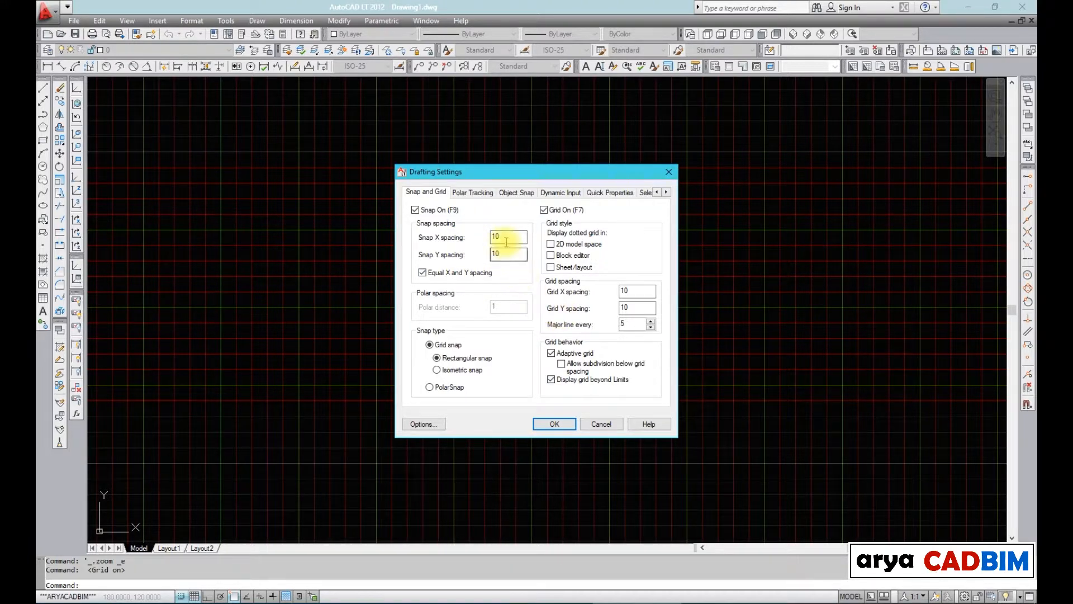
left_click(504, 253)
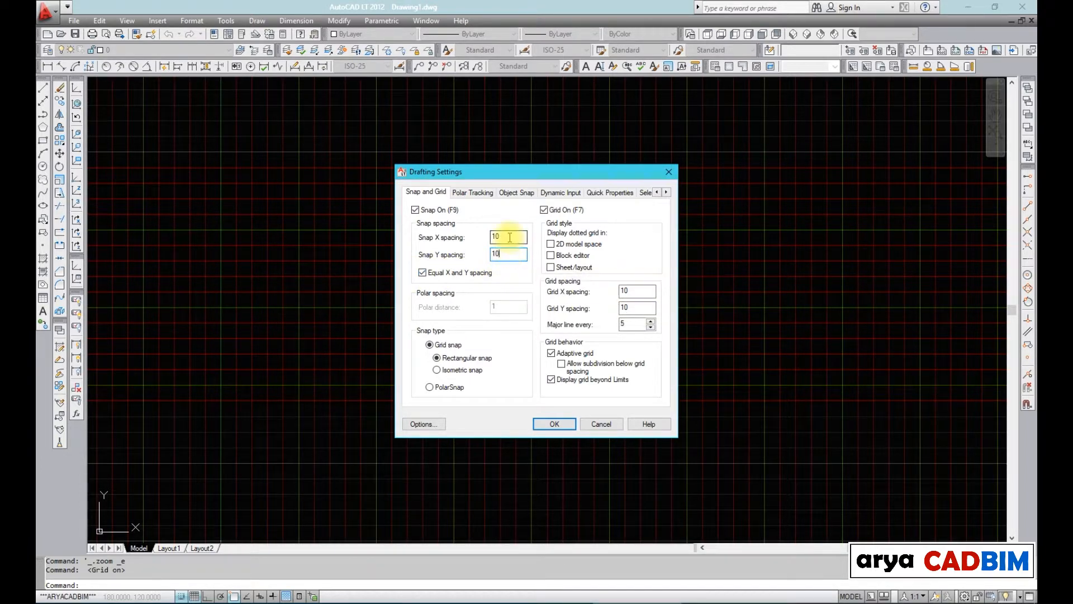
left_click(554, 425)
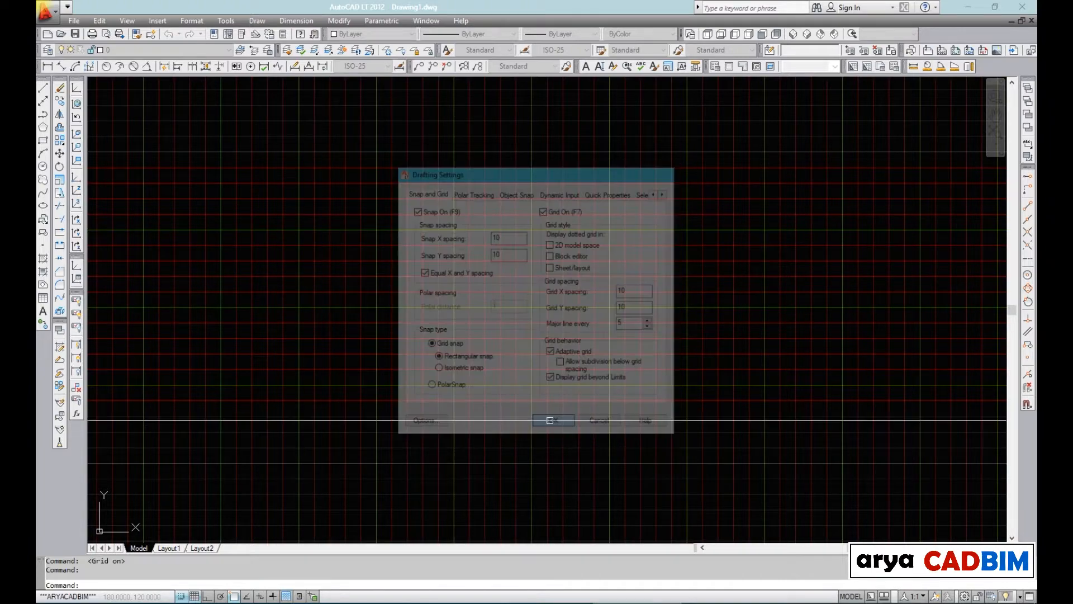
- Preview a line from a grid intersection to check that the cursor snaps to the grid spacing, and cancel it
scroll(540, 351, "up", 5)
type("l")
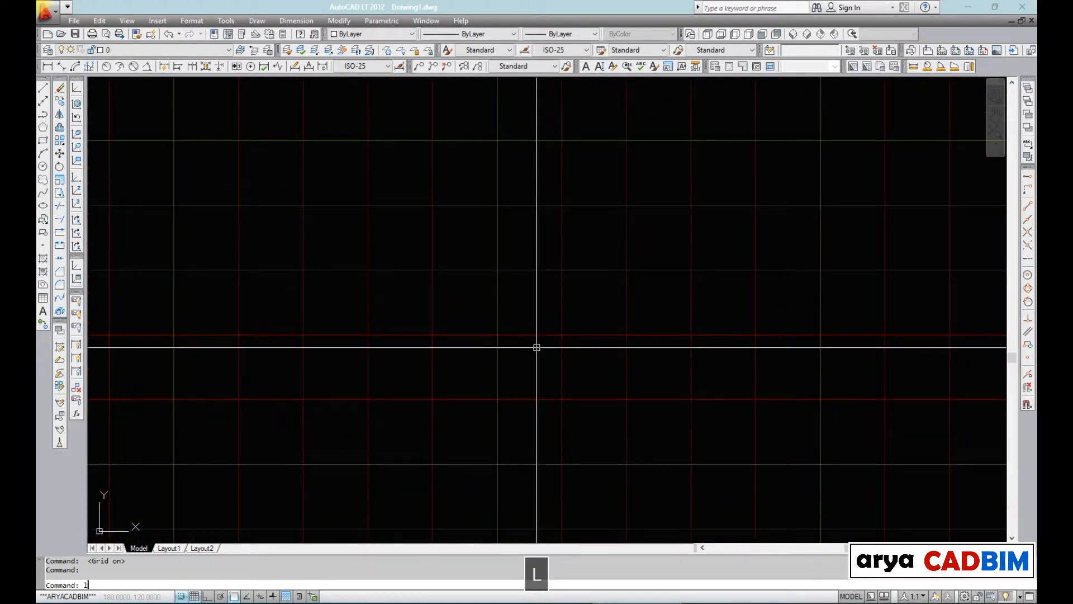
key("space")
left_click(537, 348)
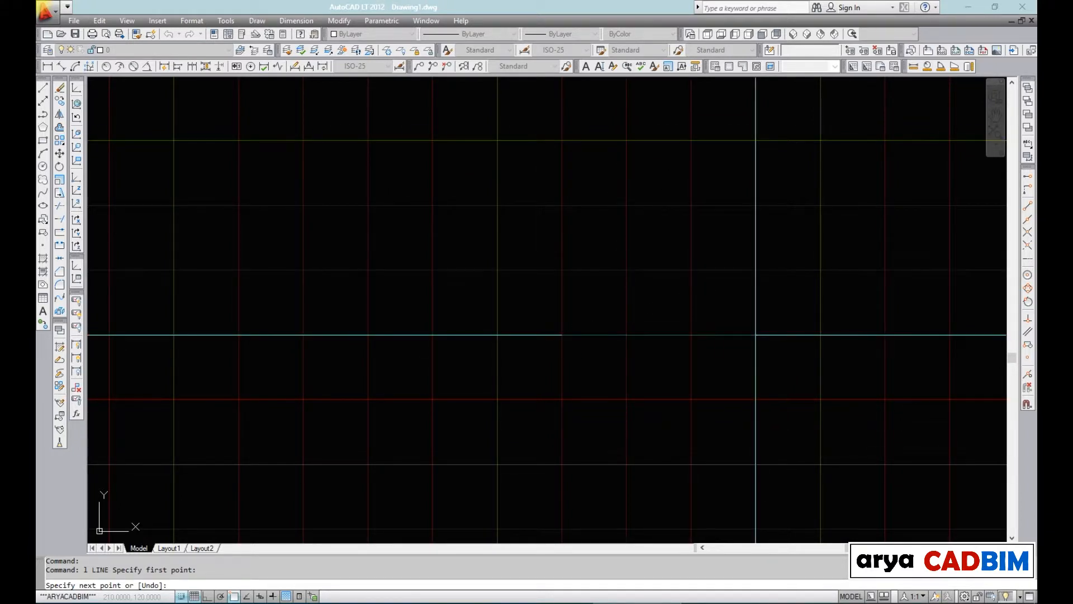
key("Escape")
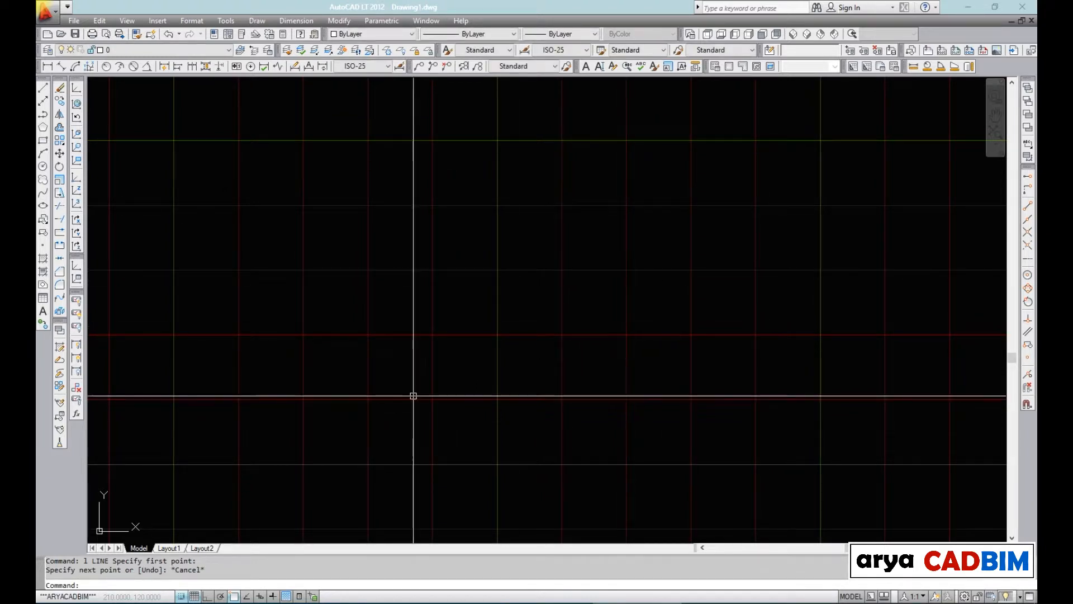
- Set the snap X spacing to 7 with equal X and Y spacing in the drafting settings
right_click(194, 597)
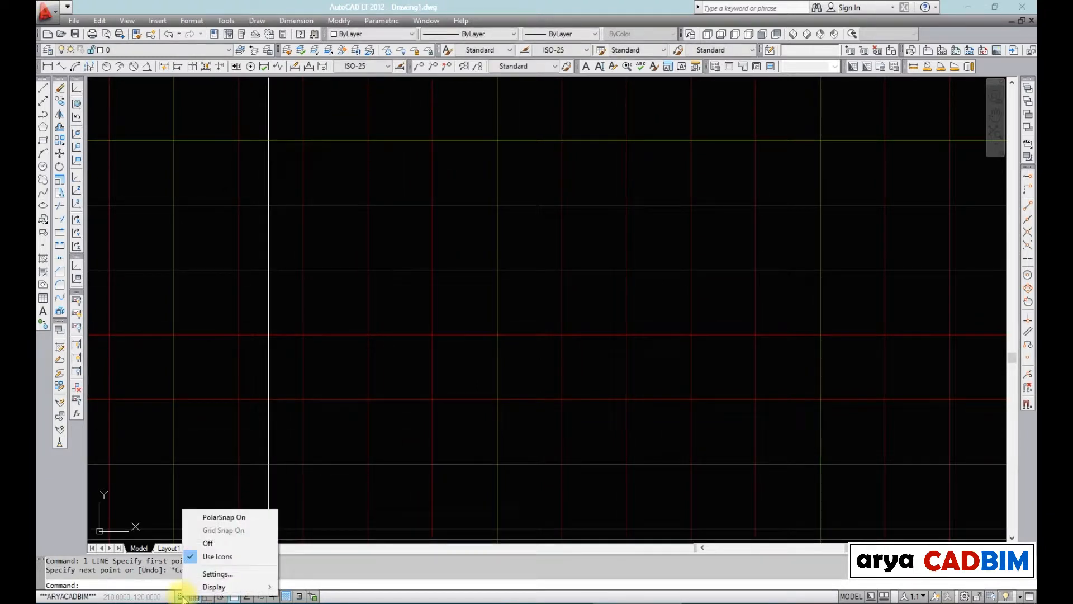
left_click(213, 574)
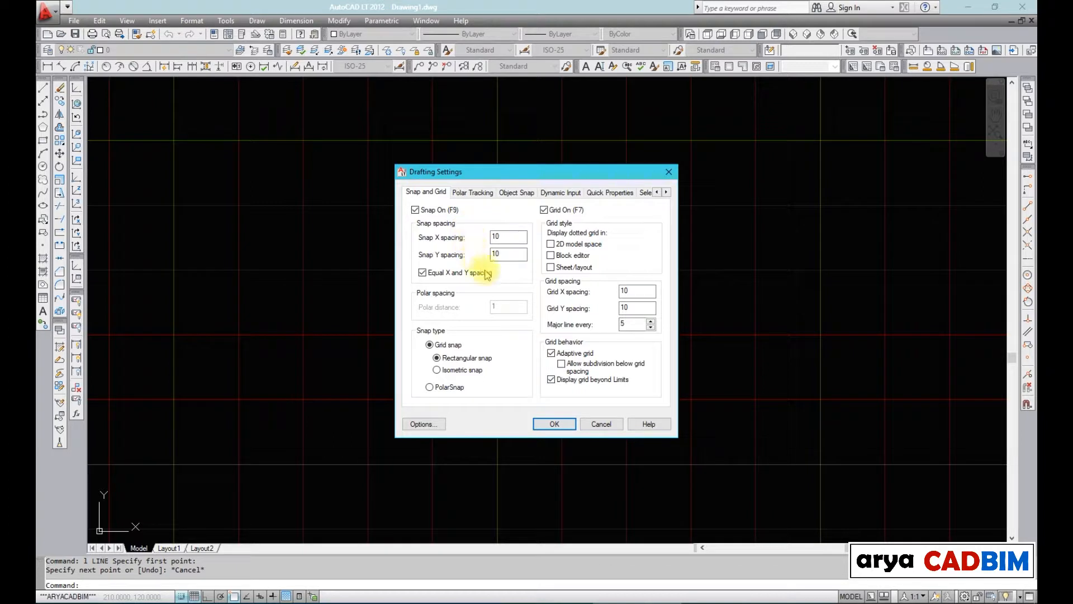
double_click(504, 239)
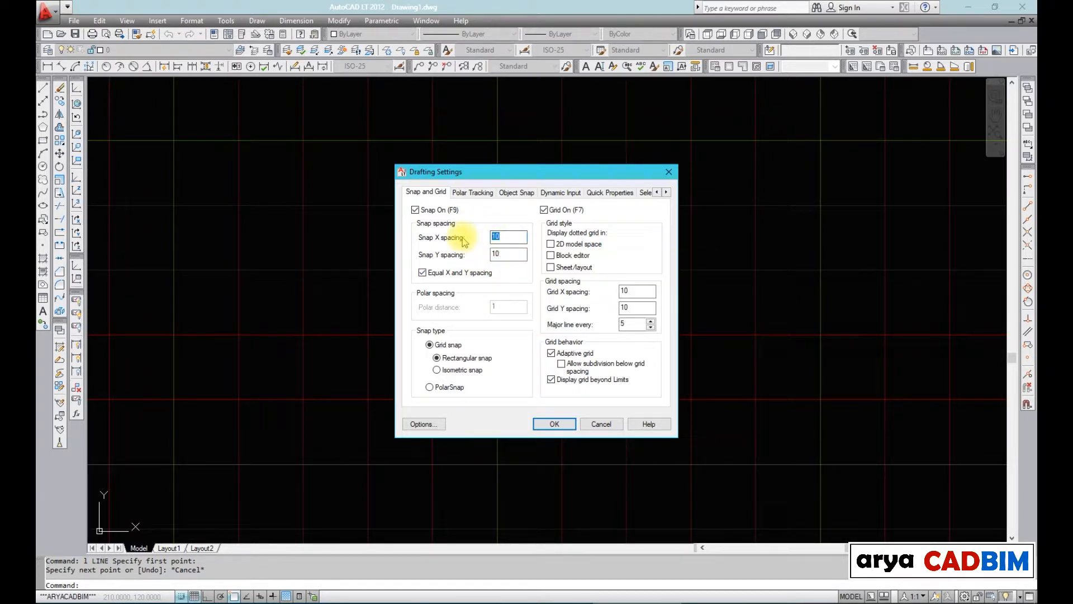
type("7")
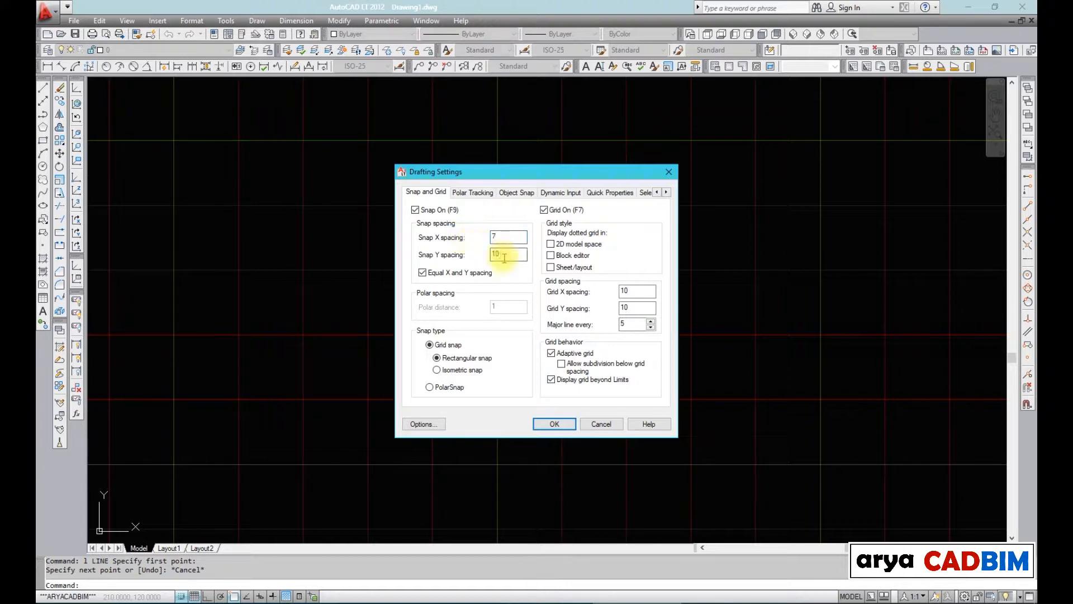
left_click(554, 424)
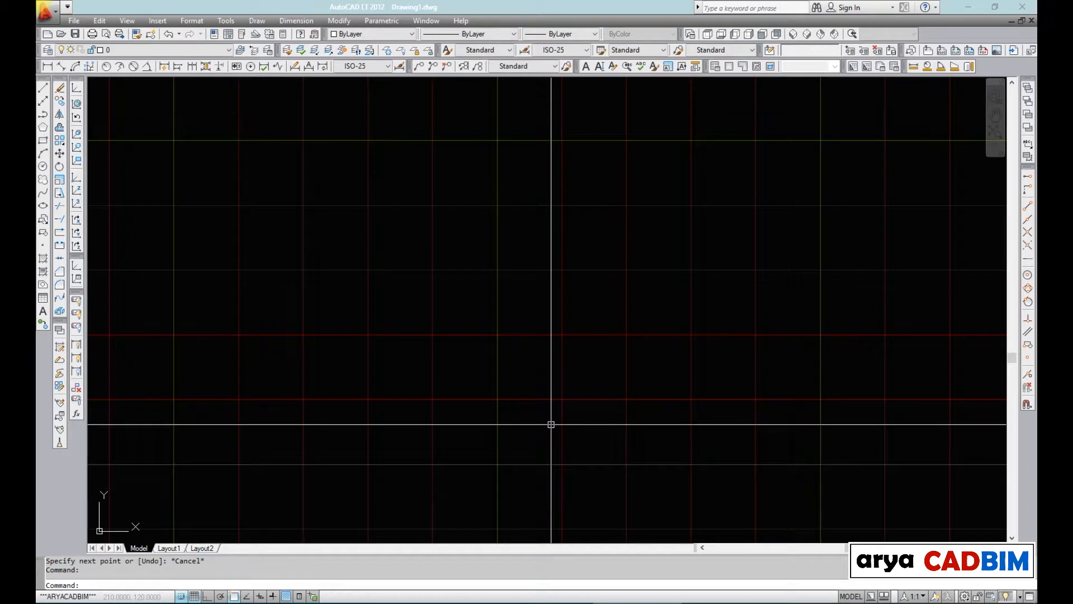
- Preview a line to test the 7-unit snap, switching Ortho on and off, and cancel it with Ortho on
type("l")
key("space")
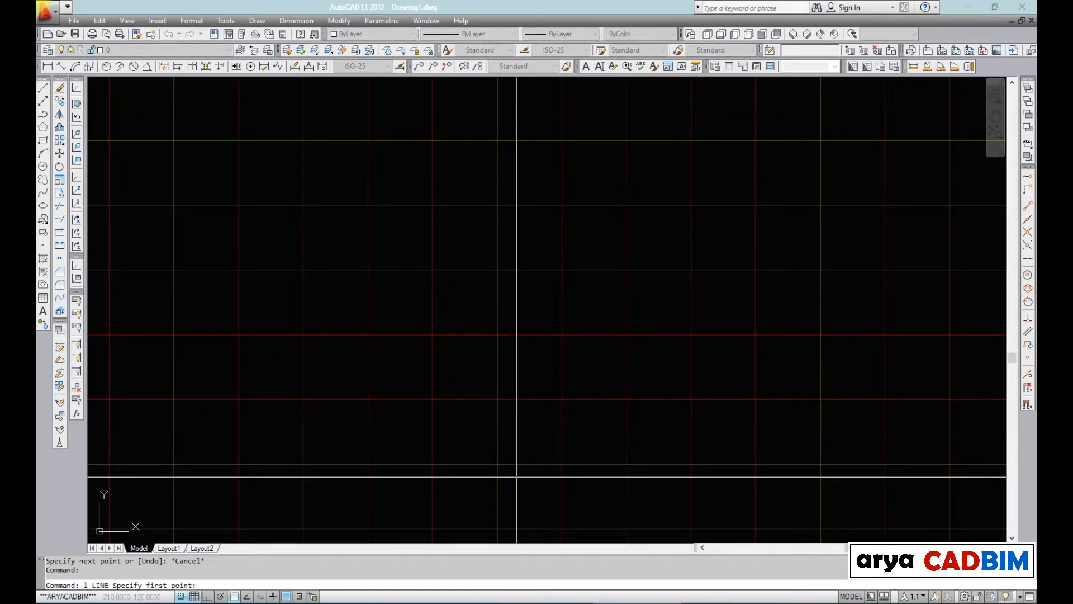
left_click(562, 431)
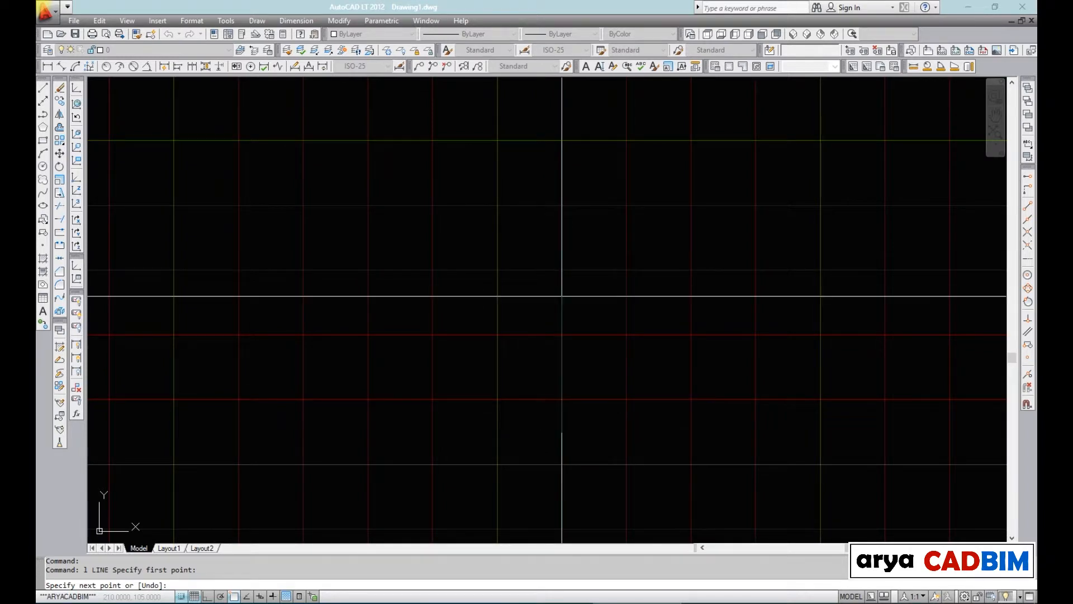
key("F8")
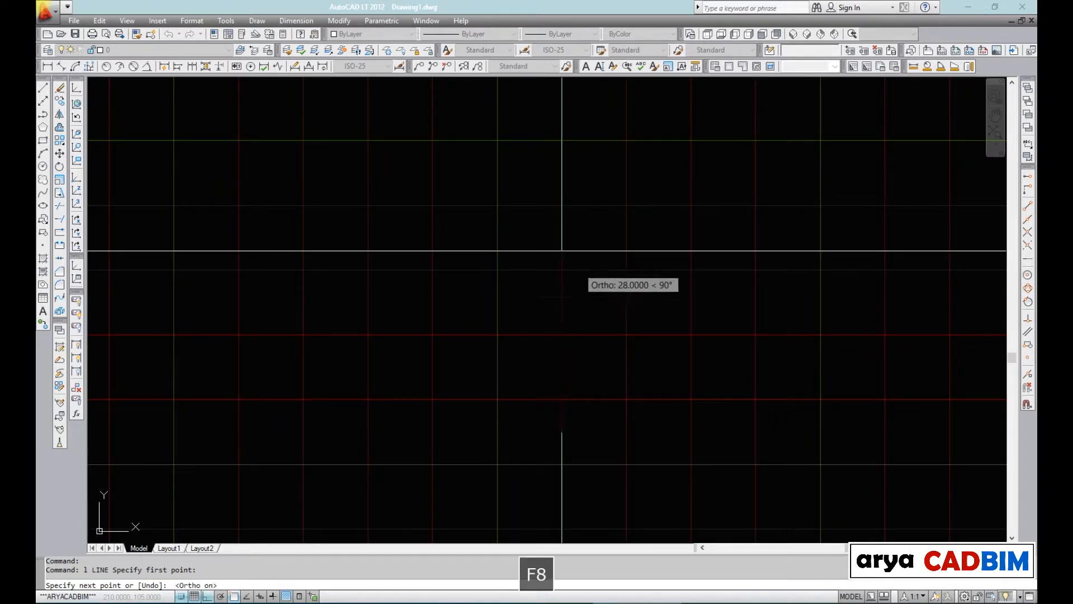
key("F8")
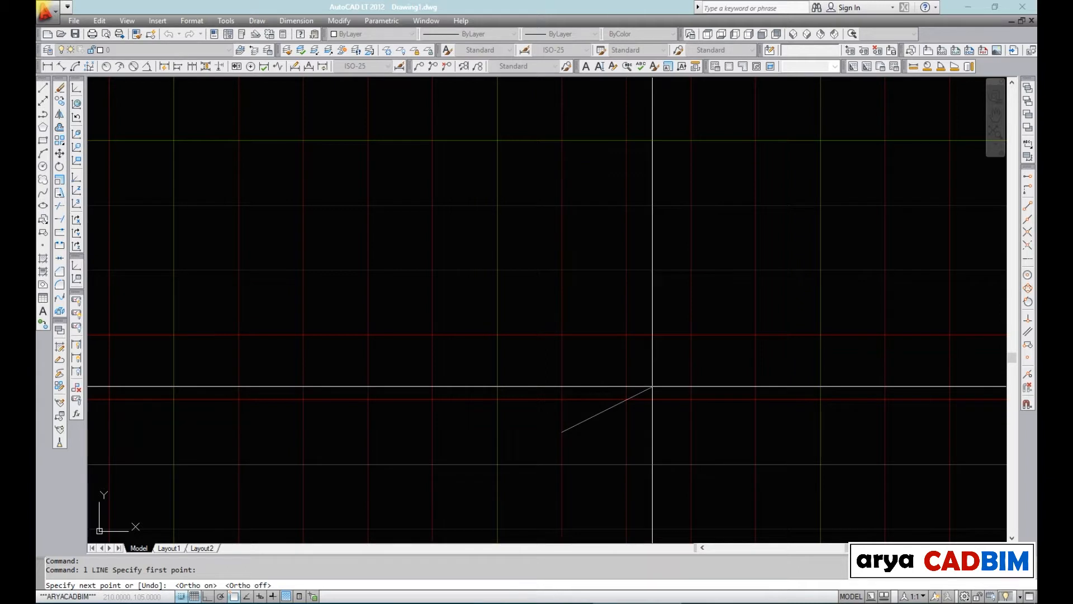
key("F8")
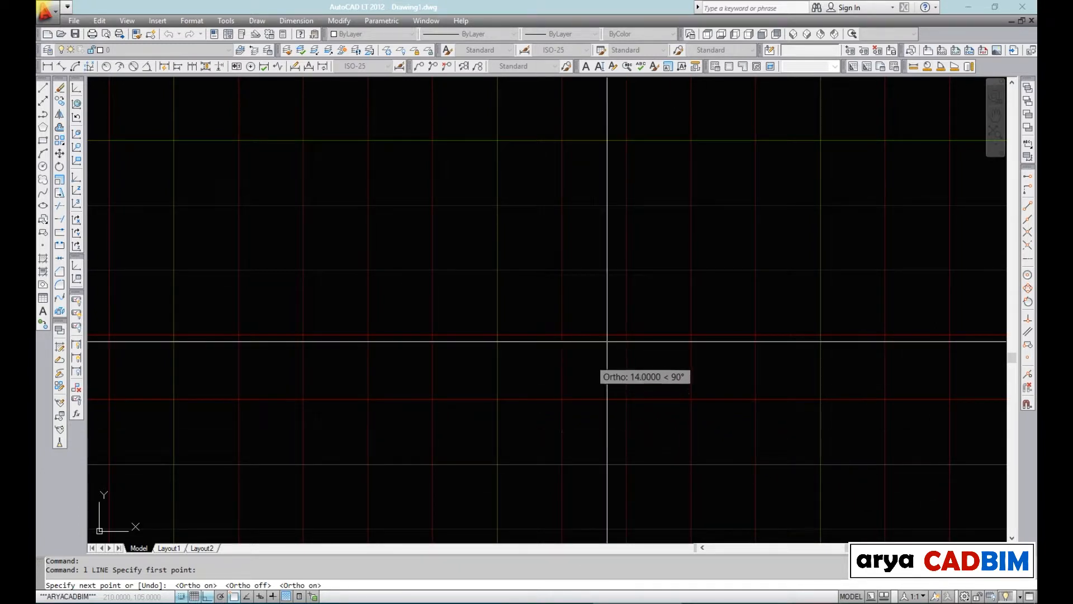
key("Escape")
- Preview a vertical line from another snap point with Ortho on to compare the snap steps with the grid, and cancel it
key("space")
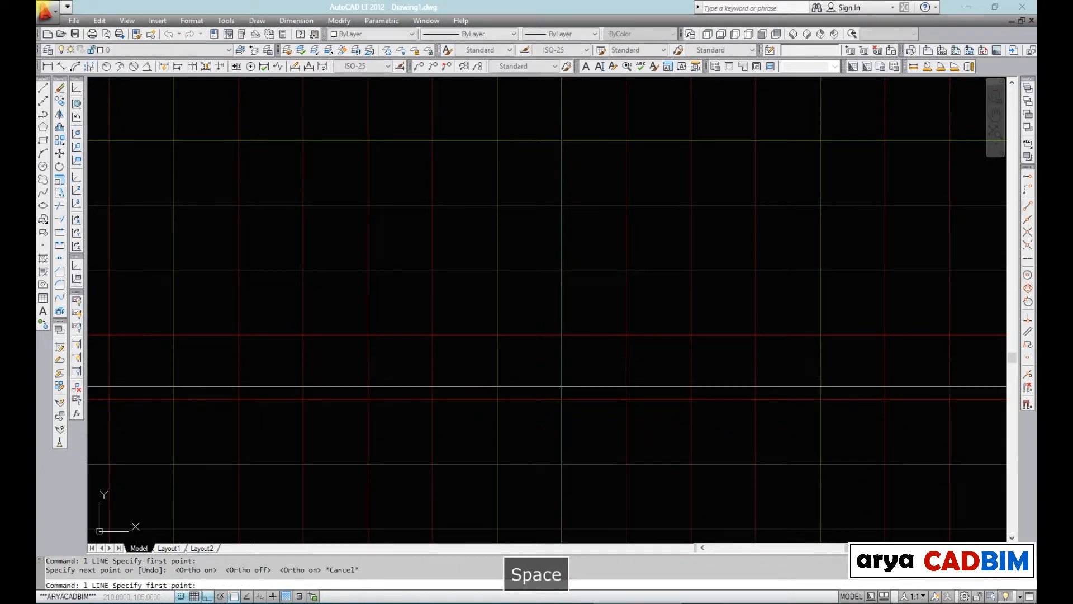
left_click(607, 431)
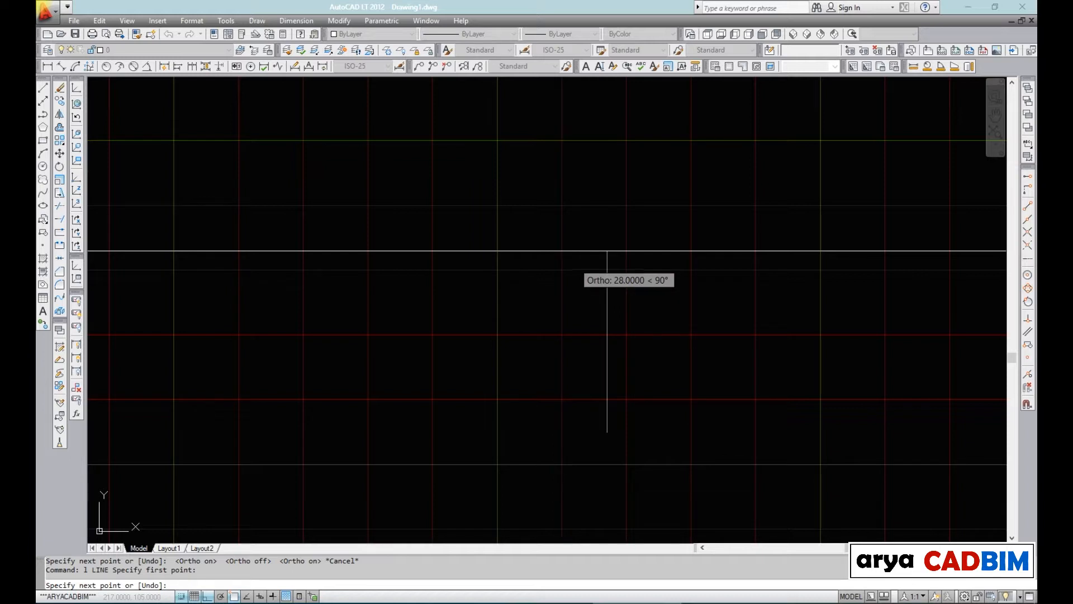
key("Escape")
scroll(563, 282, "down", 2)
middle_click_drag(564, 283, 566, 283)
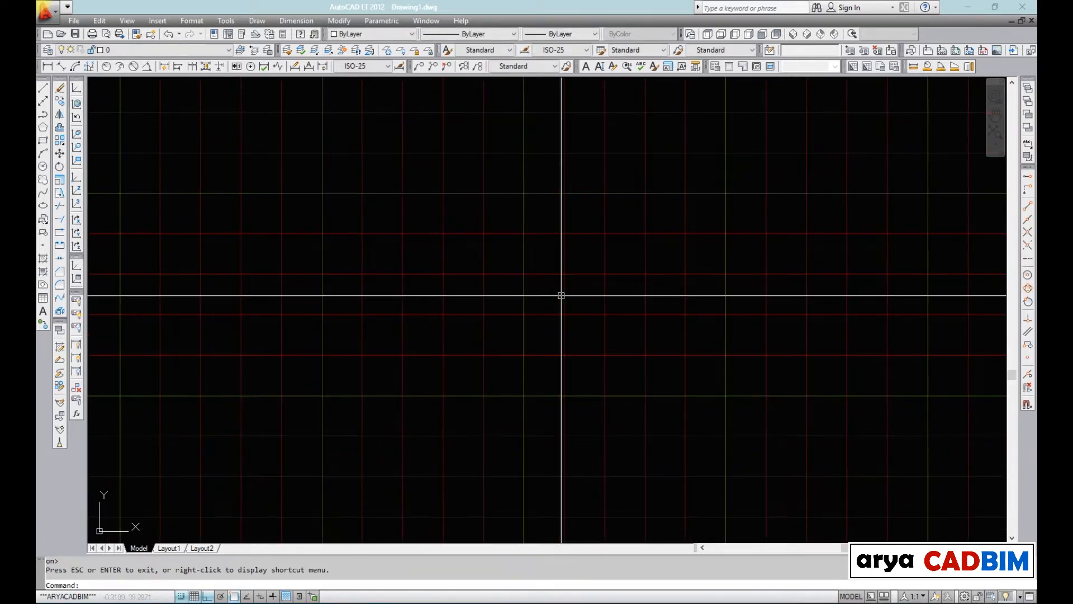
- Turn the grid off, and set the snap type to PolarSnap with Polar Tracking on
key("F7")
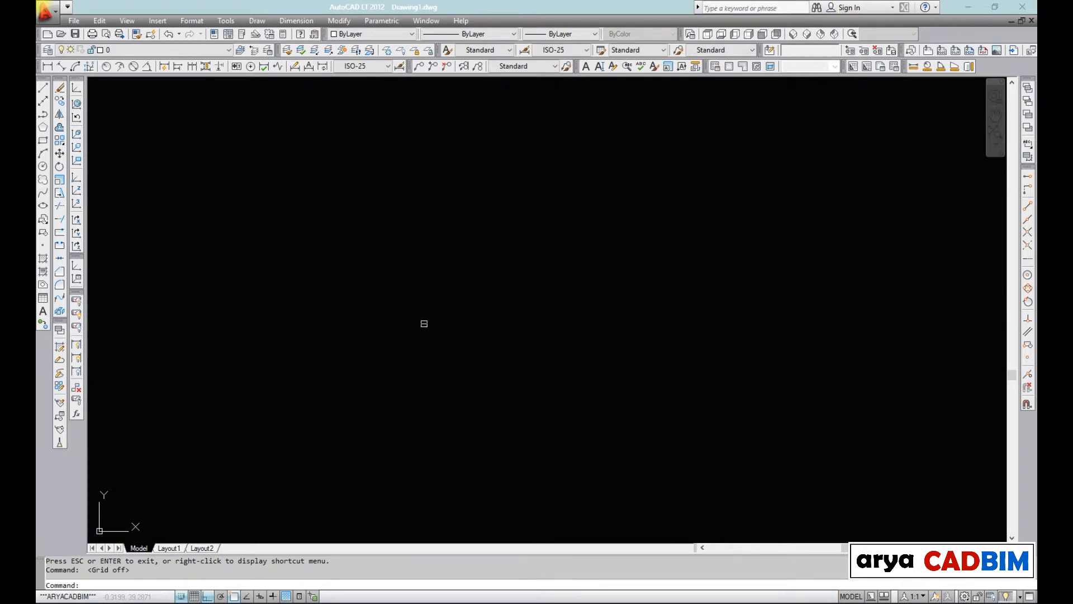
right_click(180, 597)
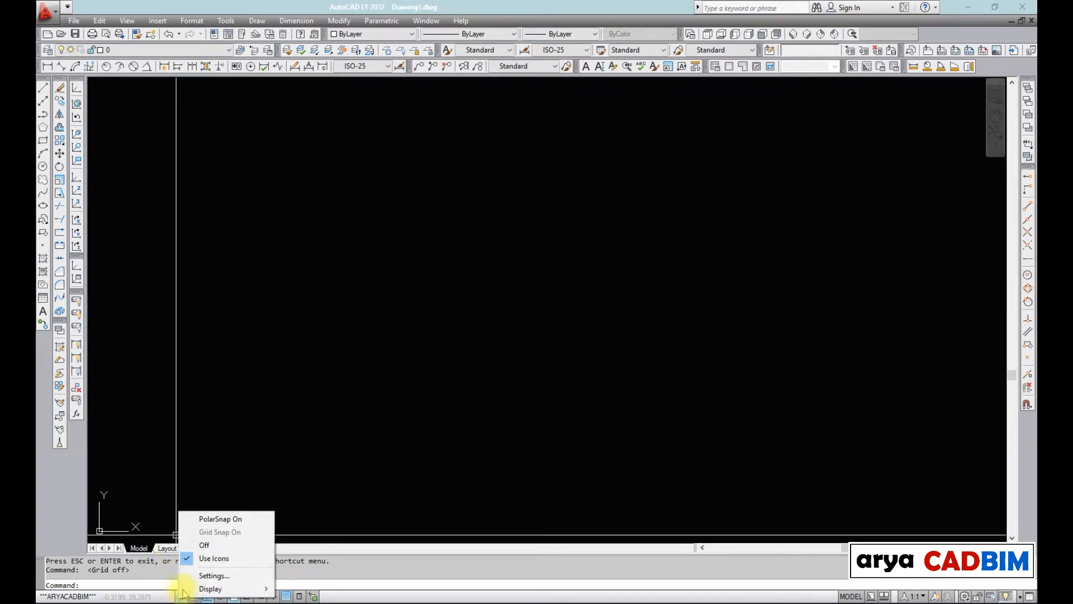
left_click(201, 577)
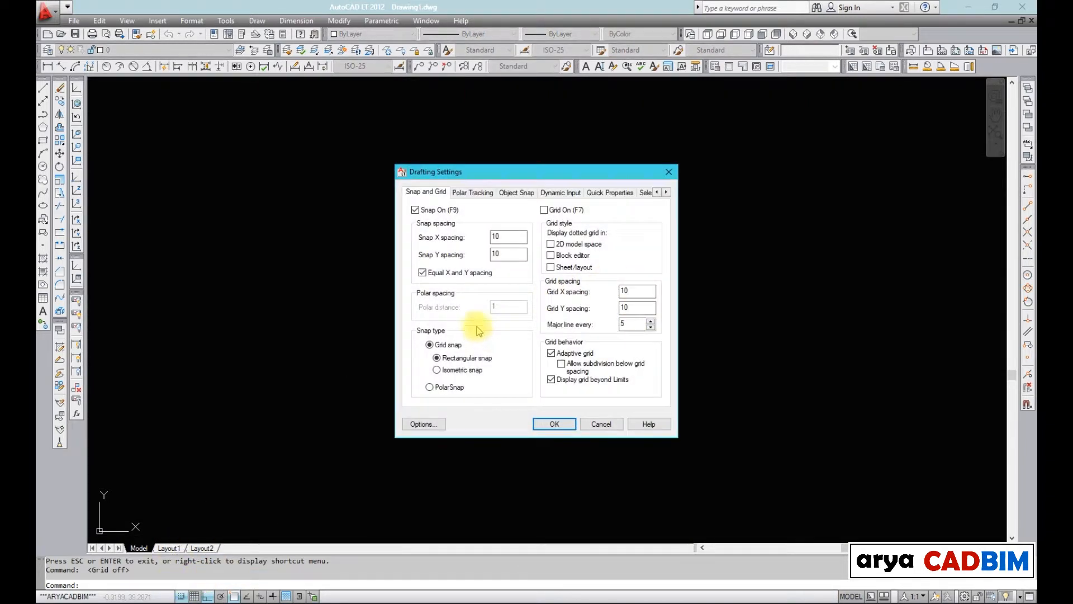
left_click(430, 386)
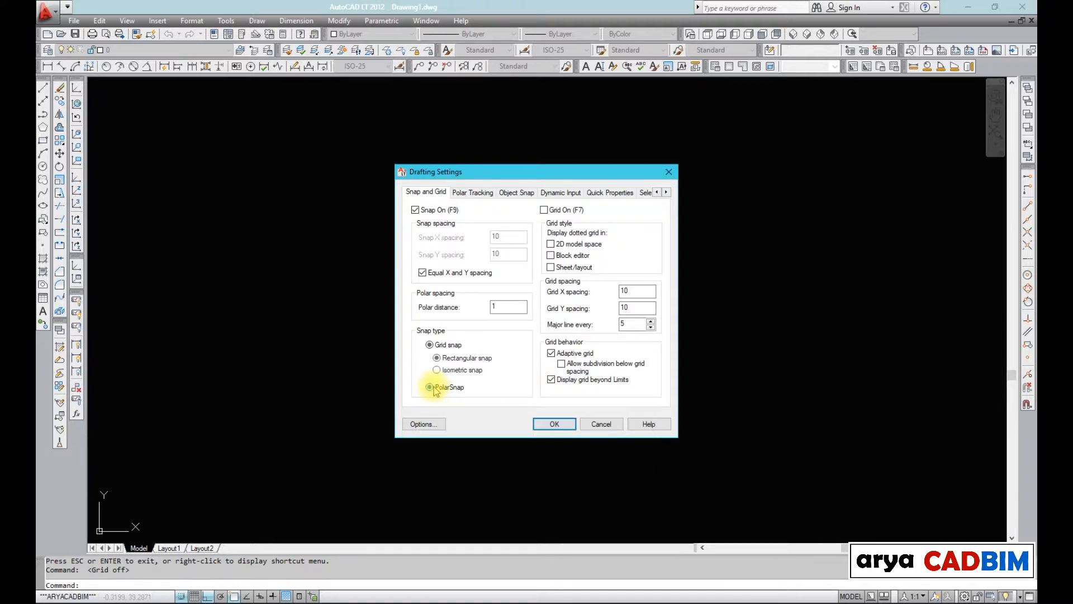
left_click(558, 425)
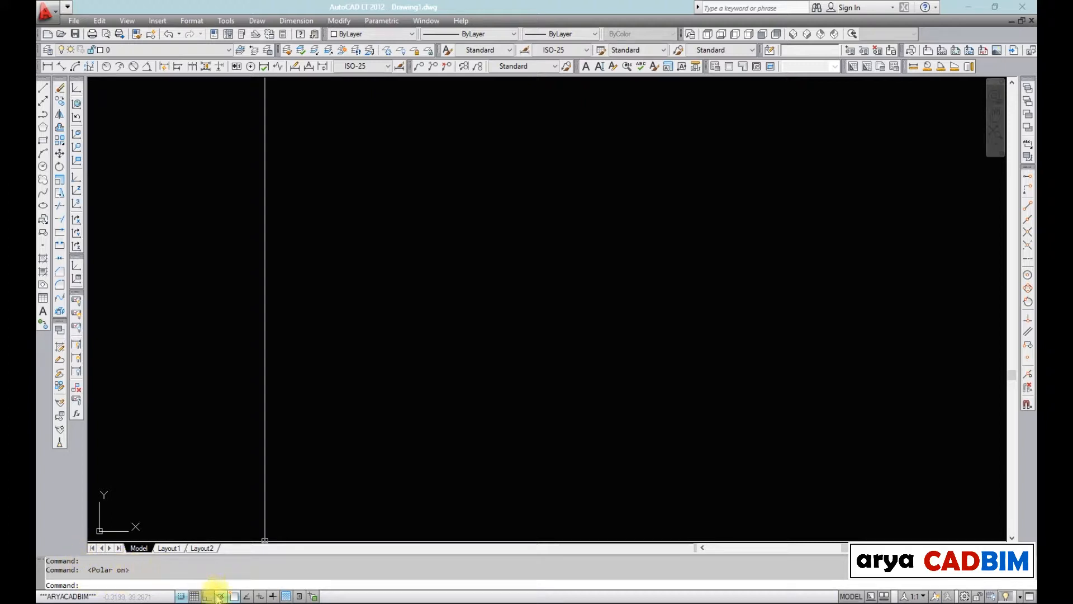
- Draw a test chain of seven polar-snapped line segments, starting with a horizontal one and continuing at 30-degree-based angles
key("space")
left_click(454, 347)
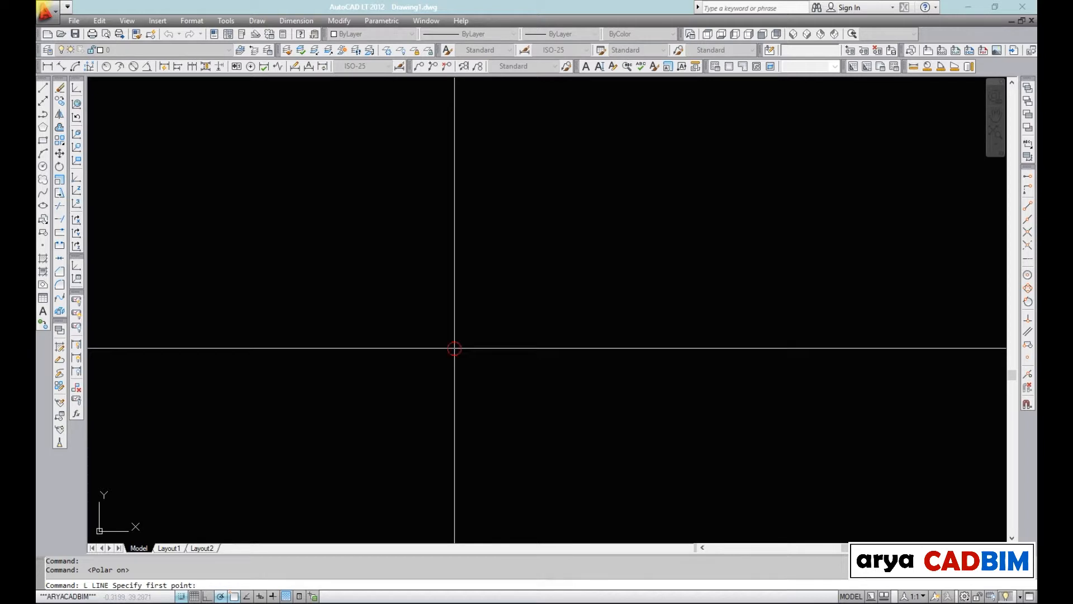
scroll(506, 365, "up", 8)
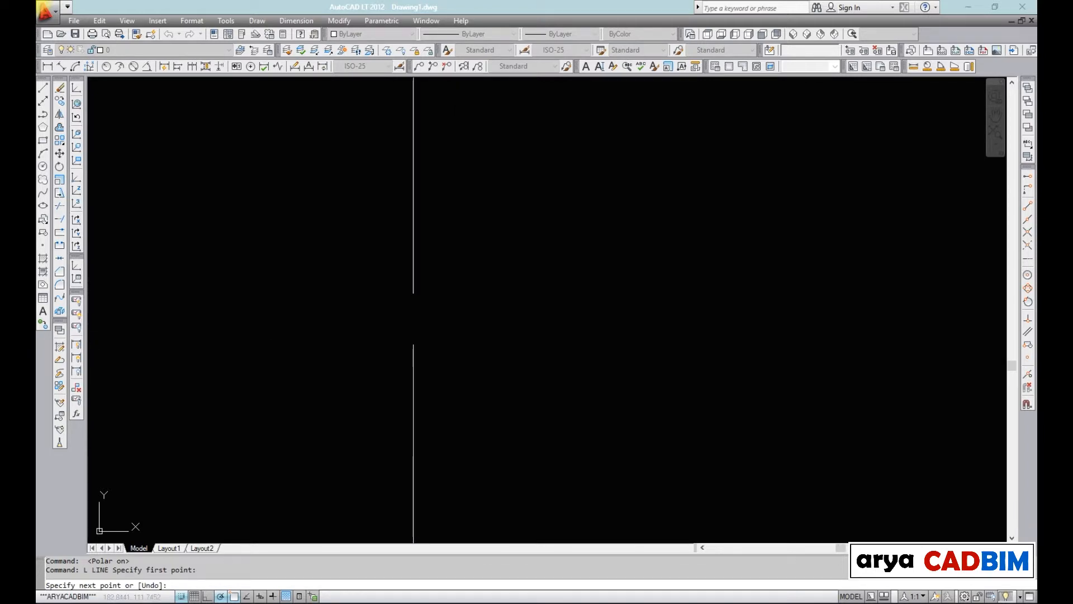
scroll(405, 290, "down", 4)
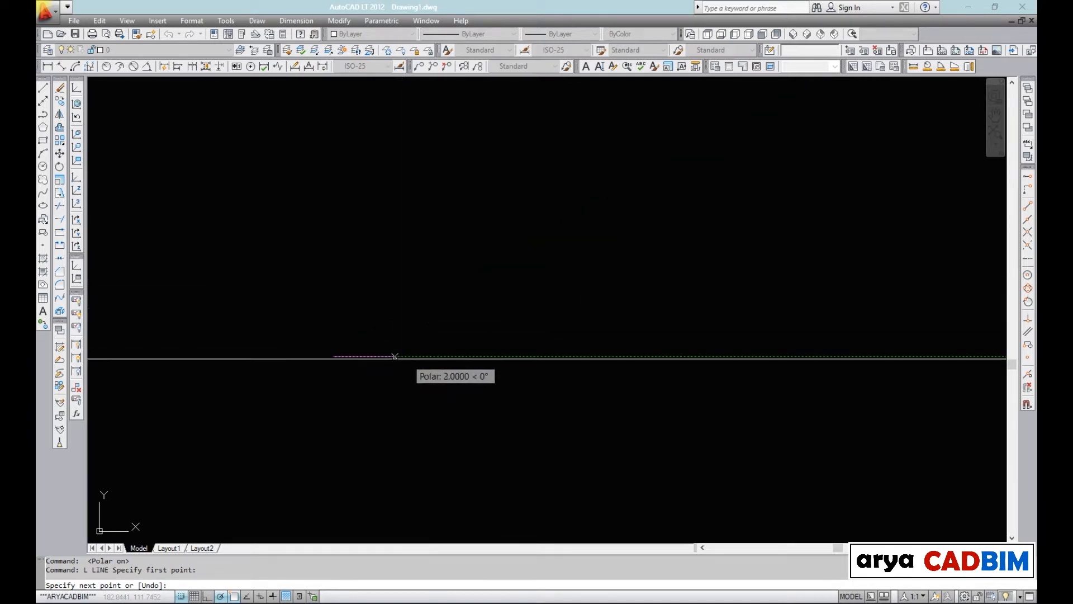
left_click(489, 356)
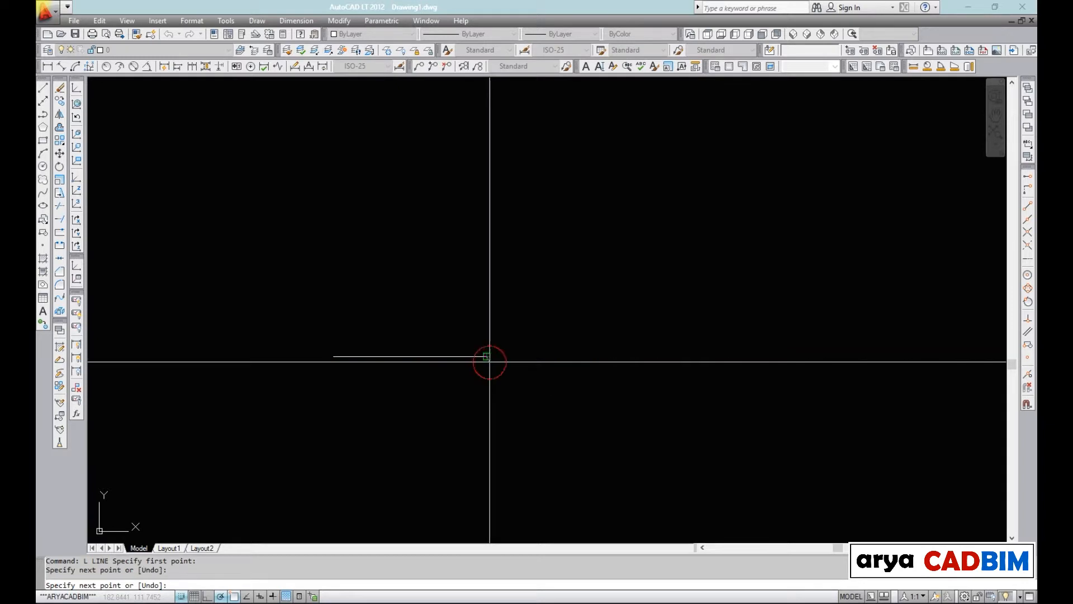
left_click(540, 387)
left_click(555, 413)
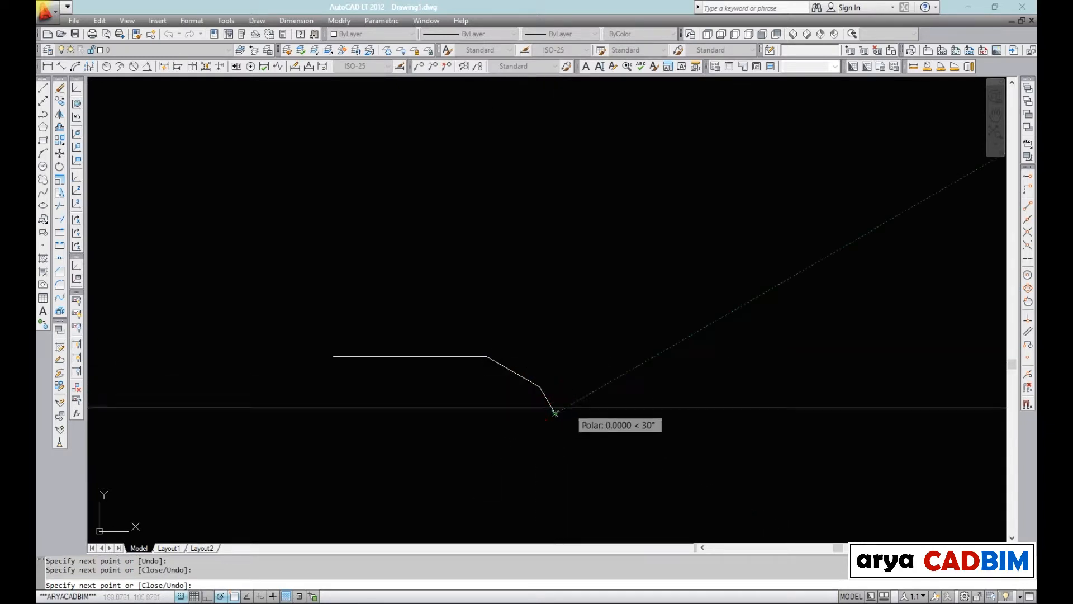
left_click(581, 398)
left_click(581, 368)
left_click(555, 352)
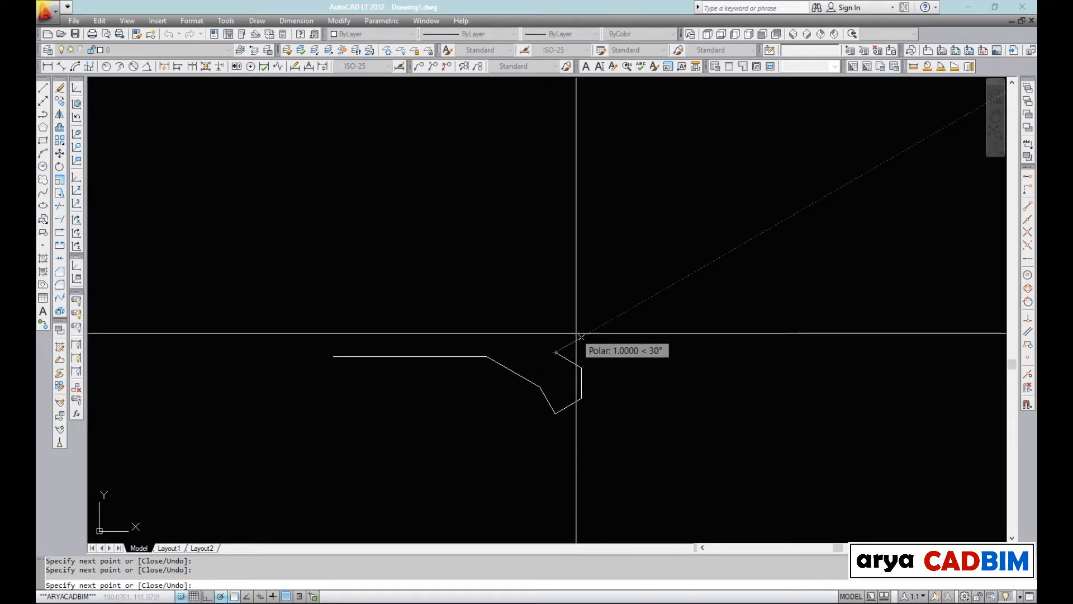
left_click(577, 334)
key("Escape")
- Erase all seven test line segments
scroll(552, 313, "down", 4)
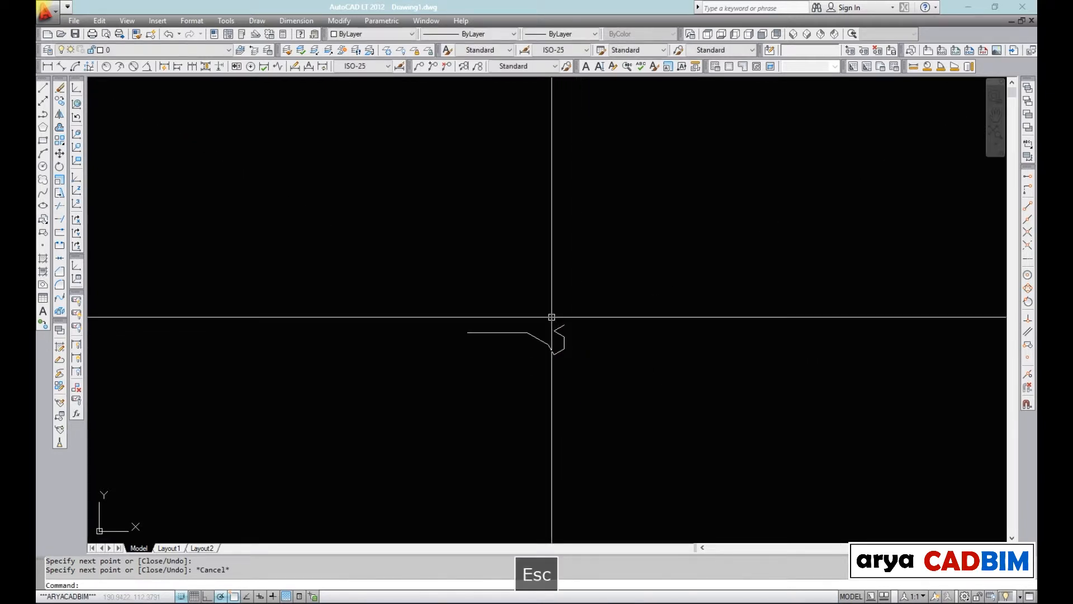
left_click(479, 336)
type("e")
key("space")
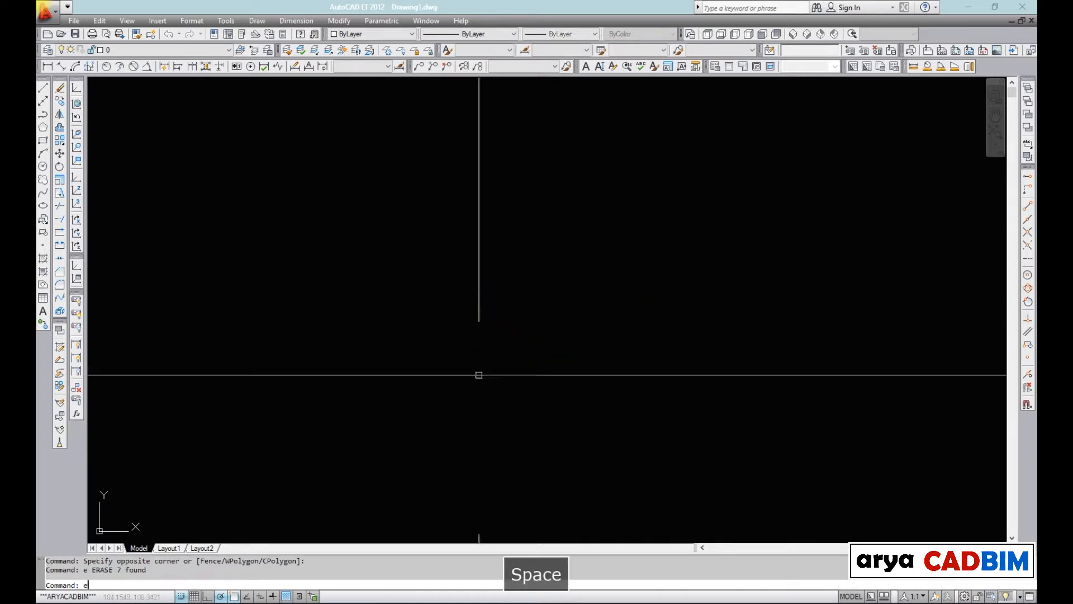
- Set the PolarSnap polar distance to 4 in the drafting settings
right_click(181, 597)
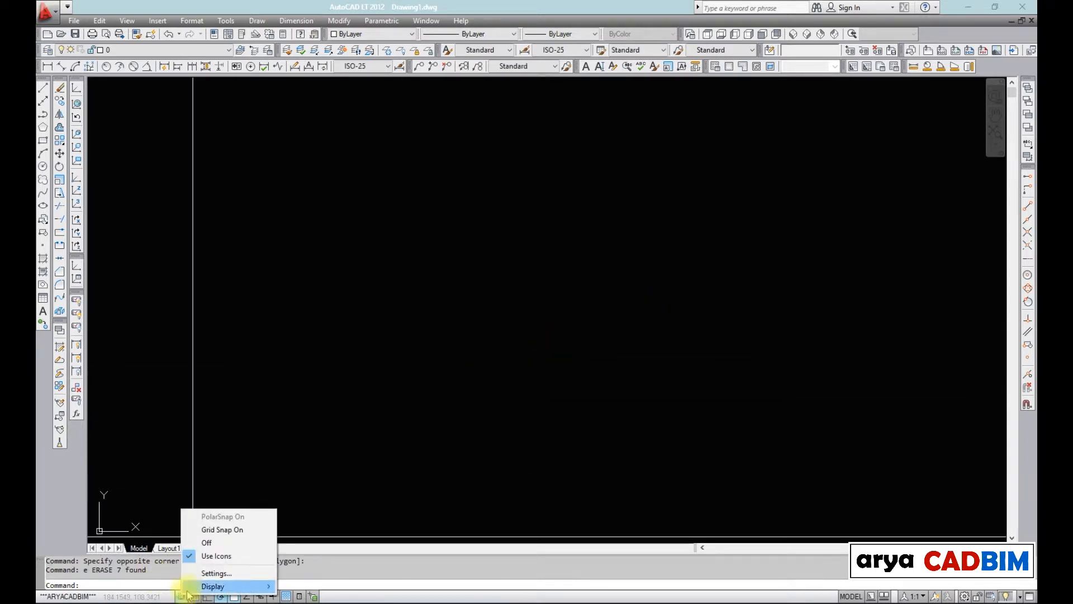
left_click(214, 573)
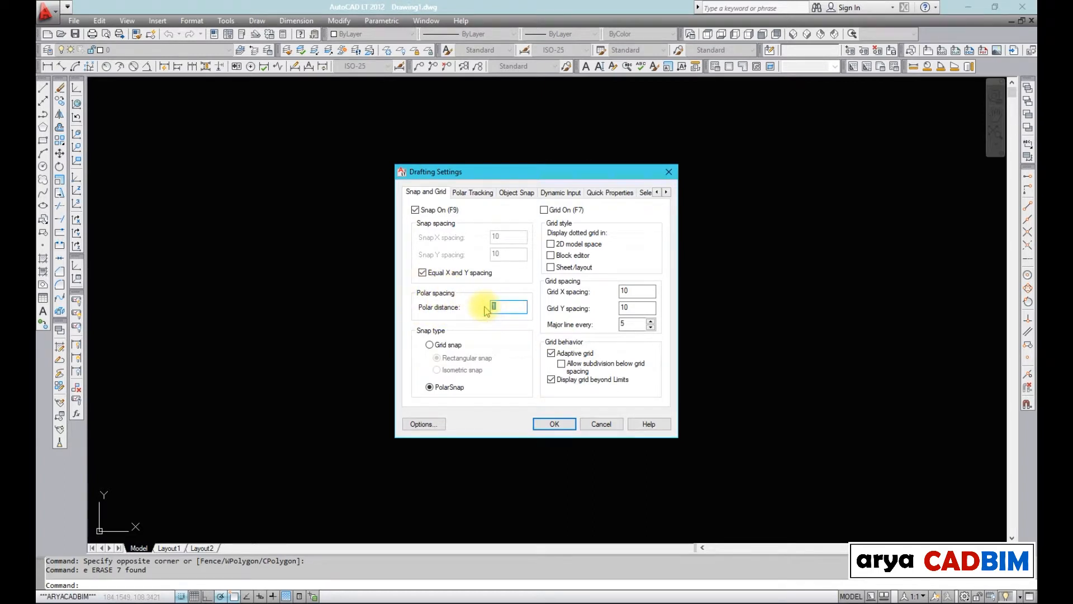
left_click(551, 425)
- Preview a line at 30° to check the 4-unit polar snap steps, and cancel it
type("l")
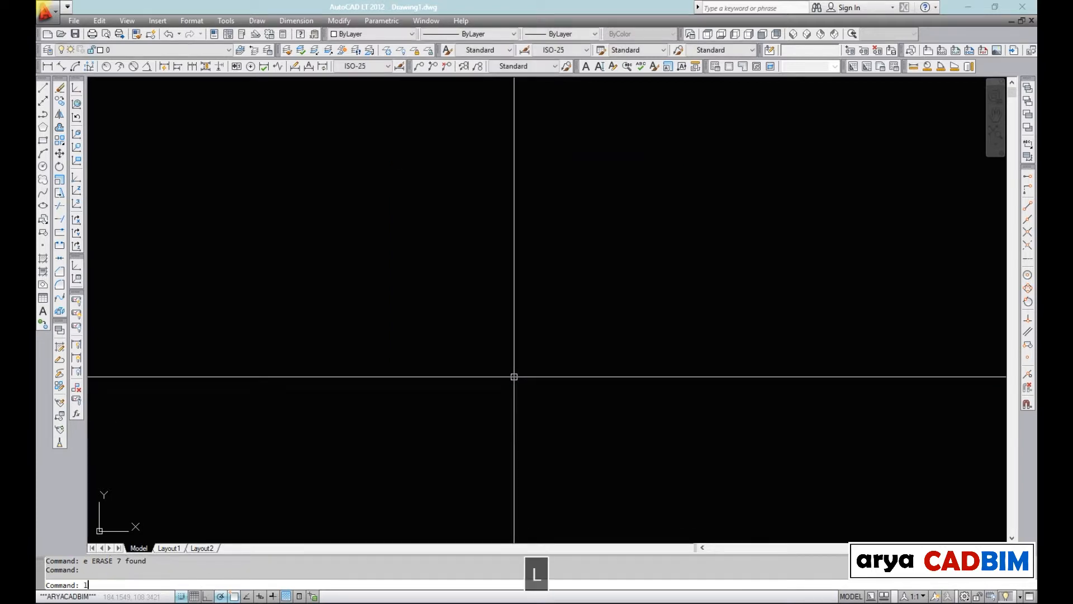
key("space")
left_click(508, 366)
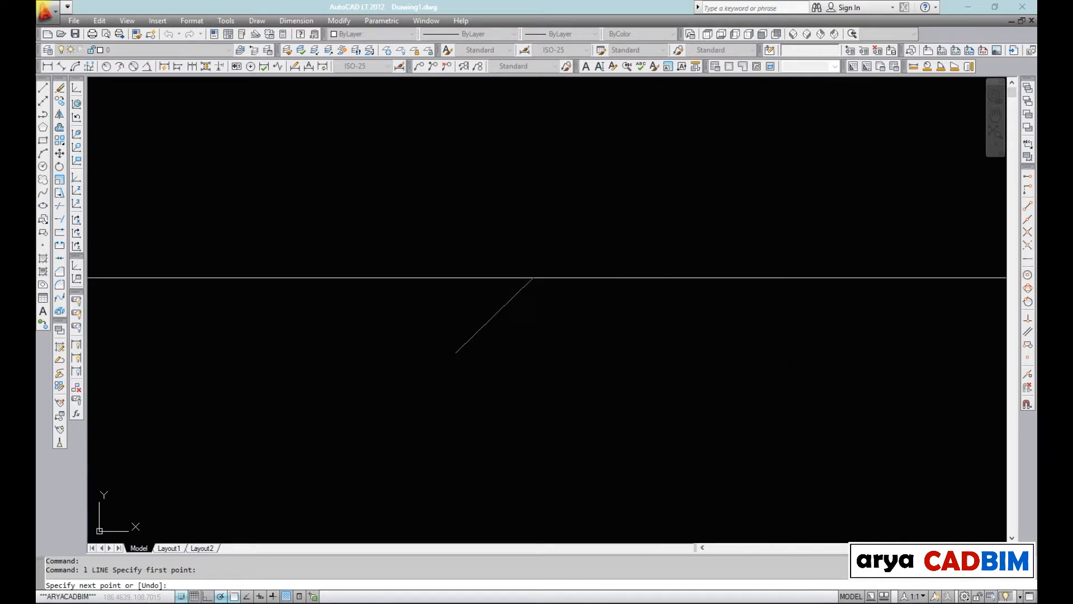
middle_click_drag(526, 300, 479, 323)
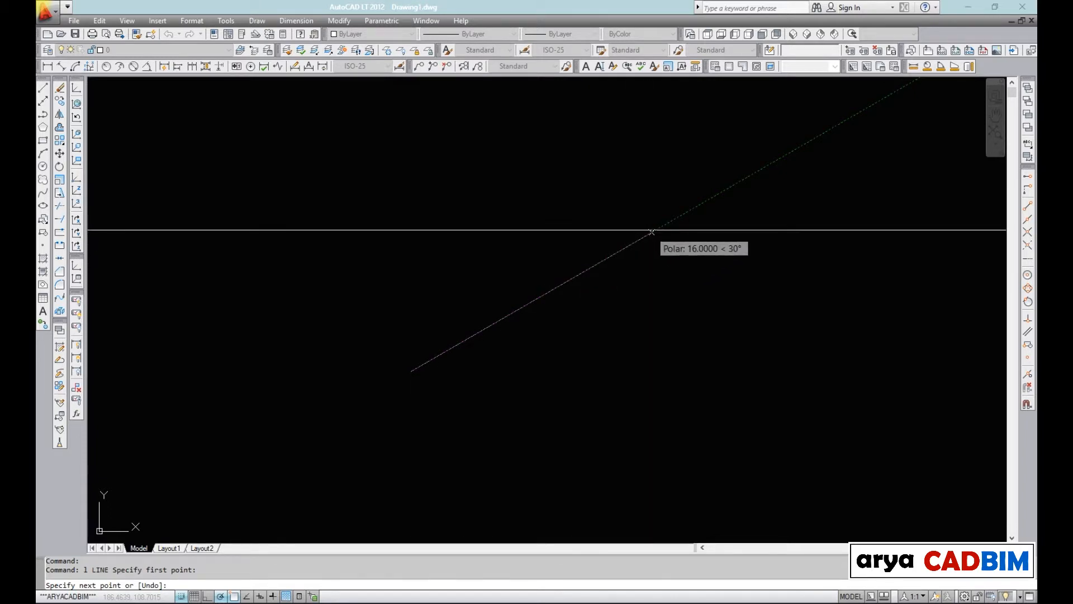
key("Escape")
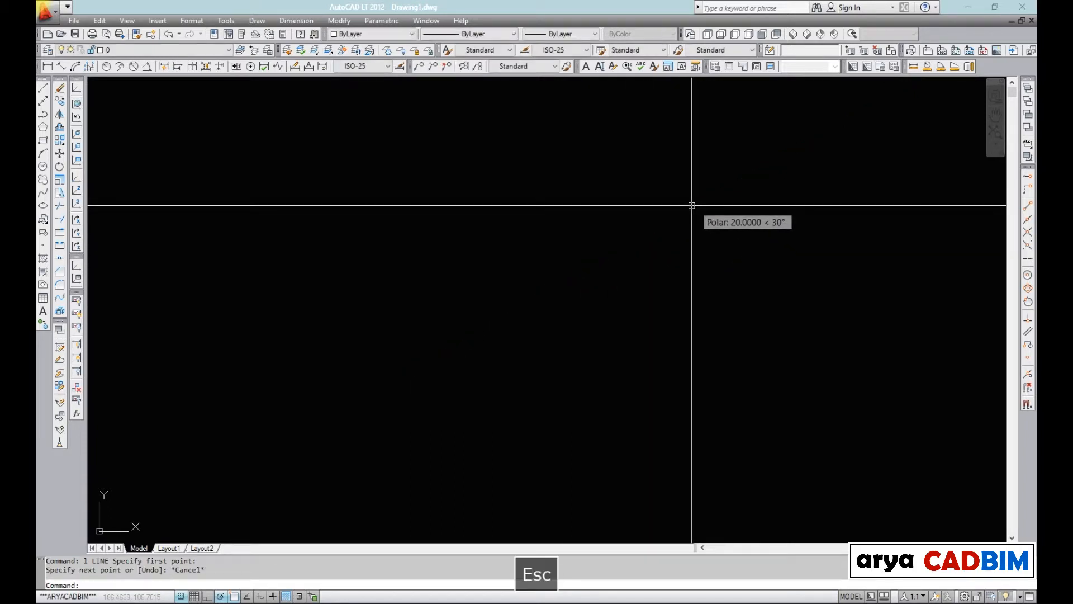
key("Escape")
key("Escape")
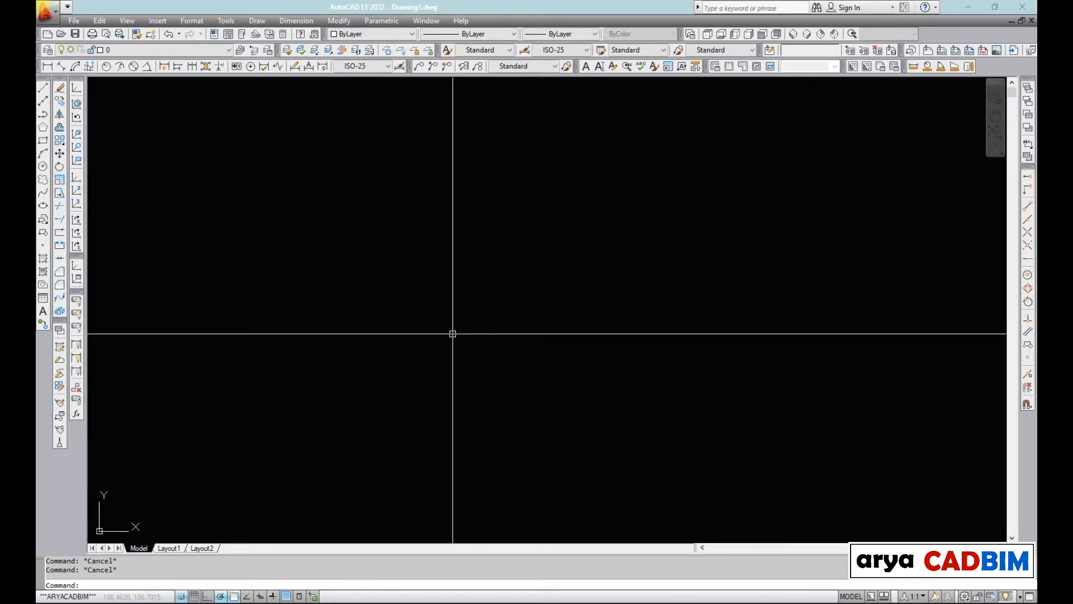
- Turn the grid on, zoom to the extents, and start a line at the origin 0,0
key("F7")
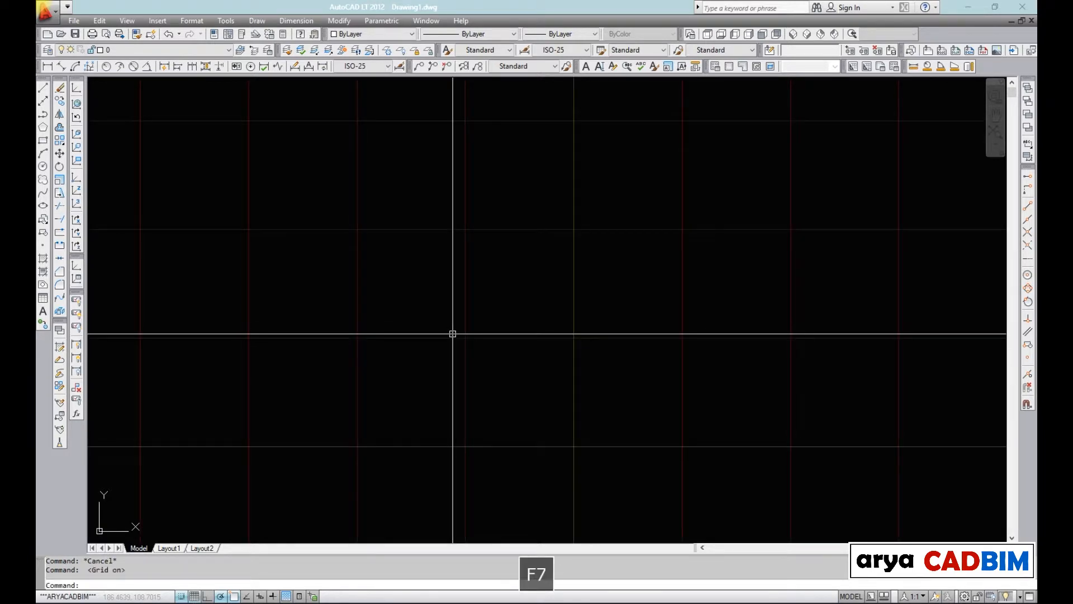
middle_click(453, 333)
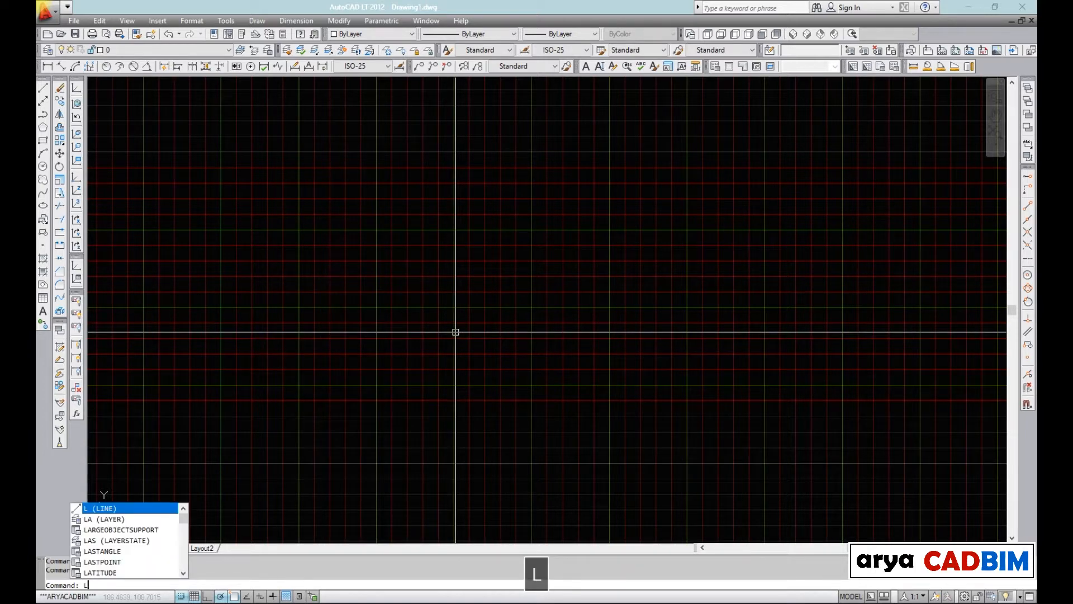
key("space")
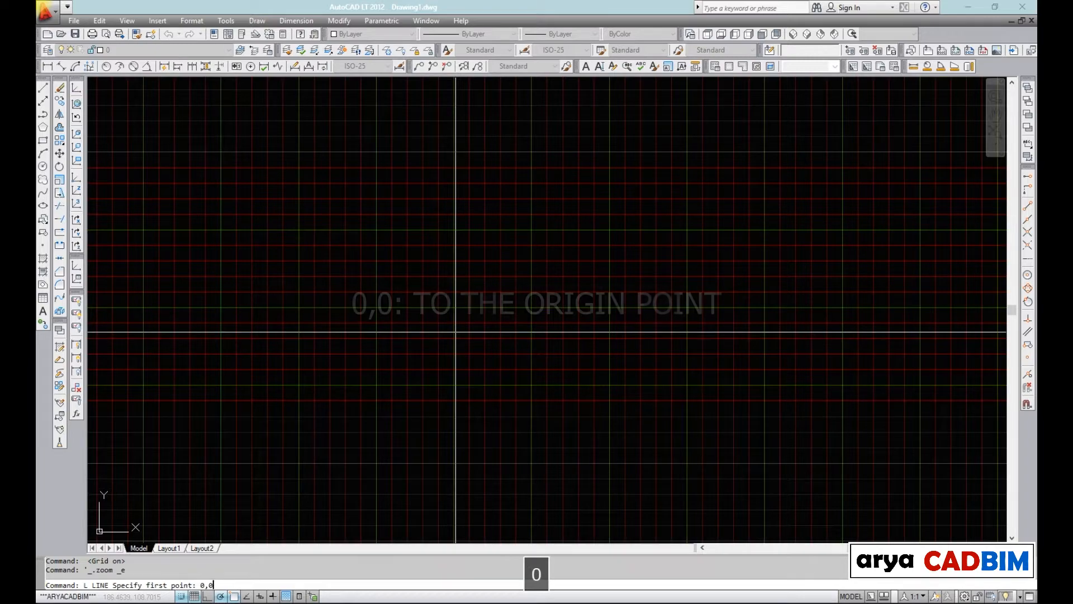
key("Return")
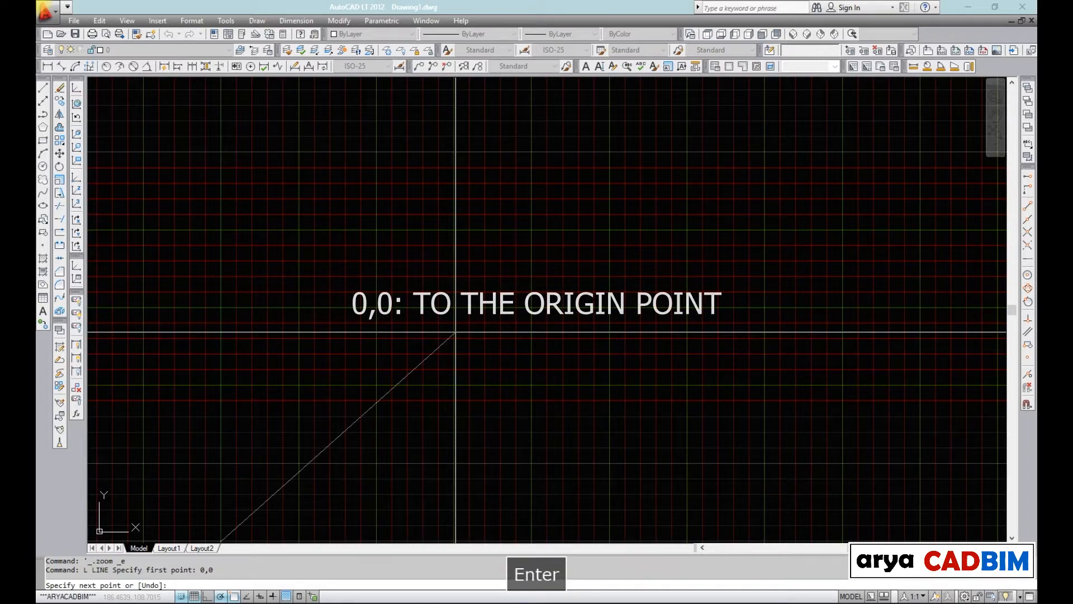
- Preview the line's next point along the X axis with Ortho on, and switch back to Polar Tracking to compare the snapping
scroll(426, 364, "down", 2)
scroll(337, 463, "up", 6)
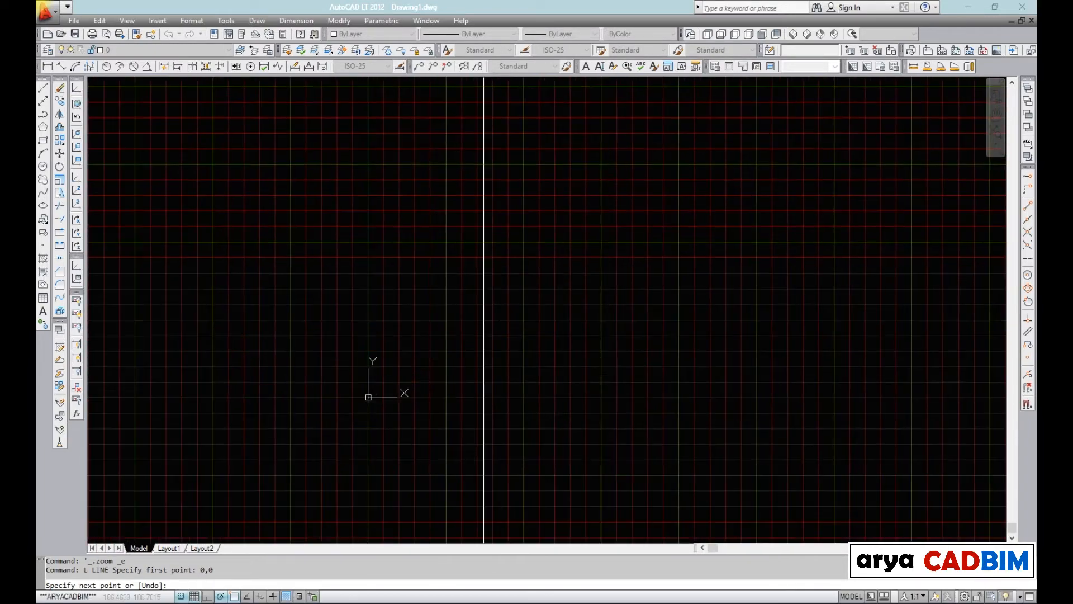
middle_click_drag(313, 377, 425, 390)
key("F8")
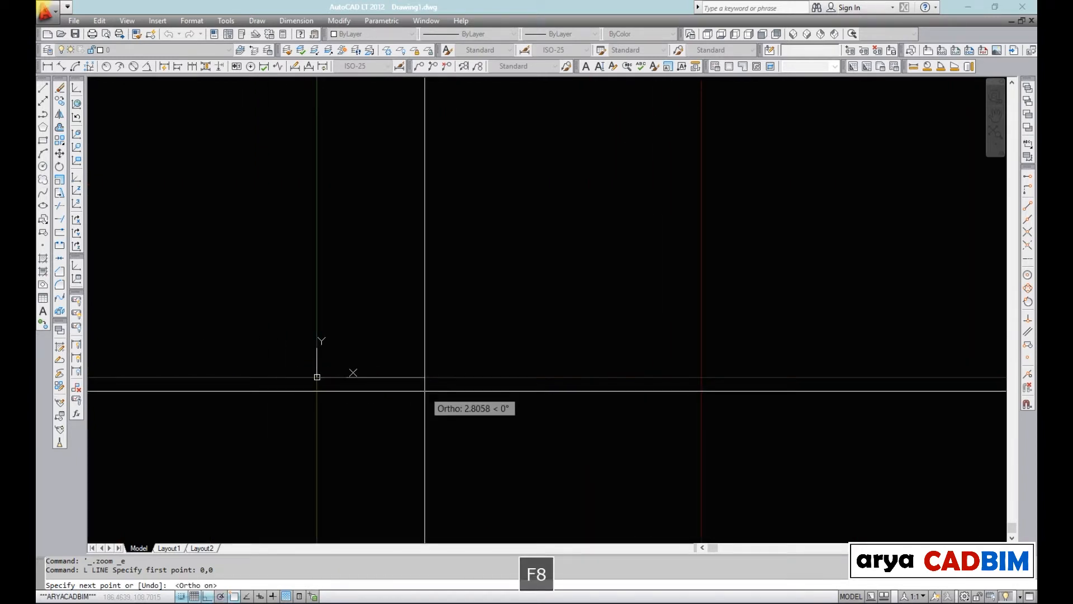
middle_click_drag(425, 390, 369, 387)
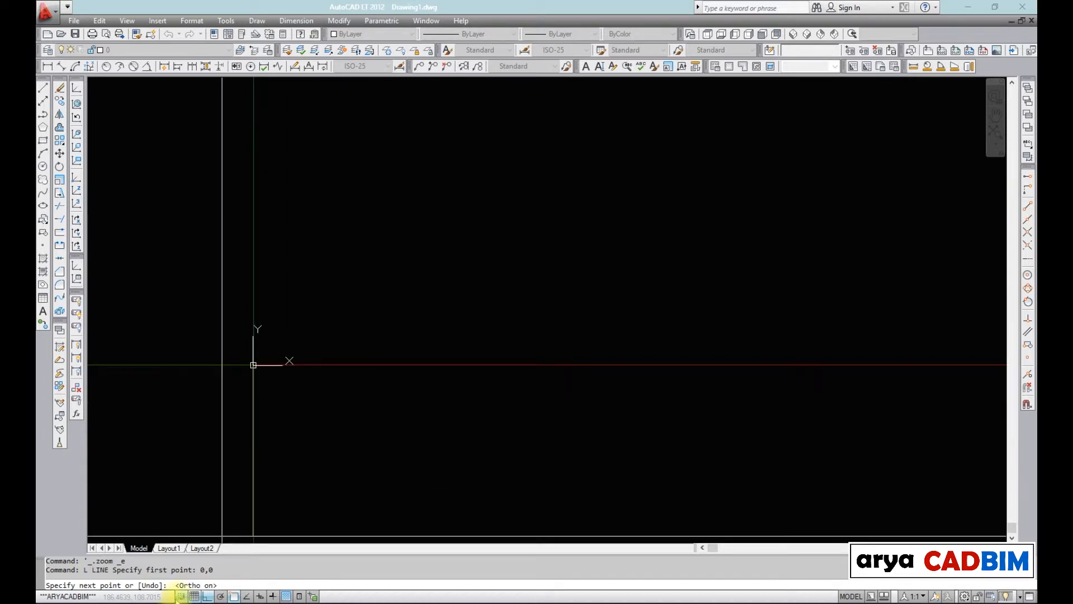
left_click(220, 596)
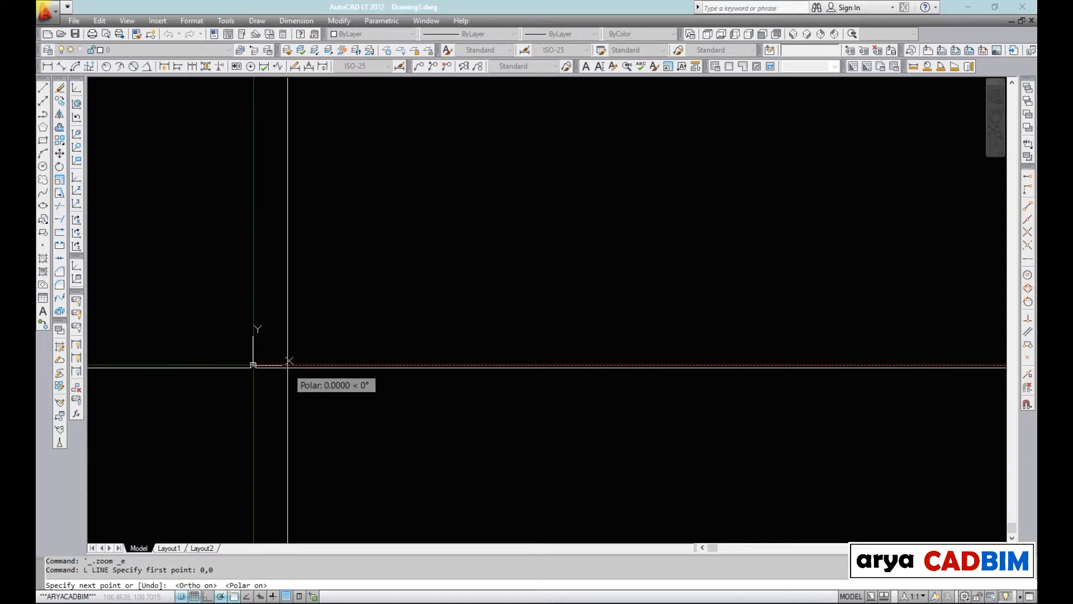
scroll(329, 385, "down", 5)
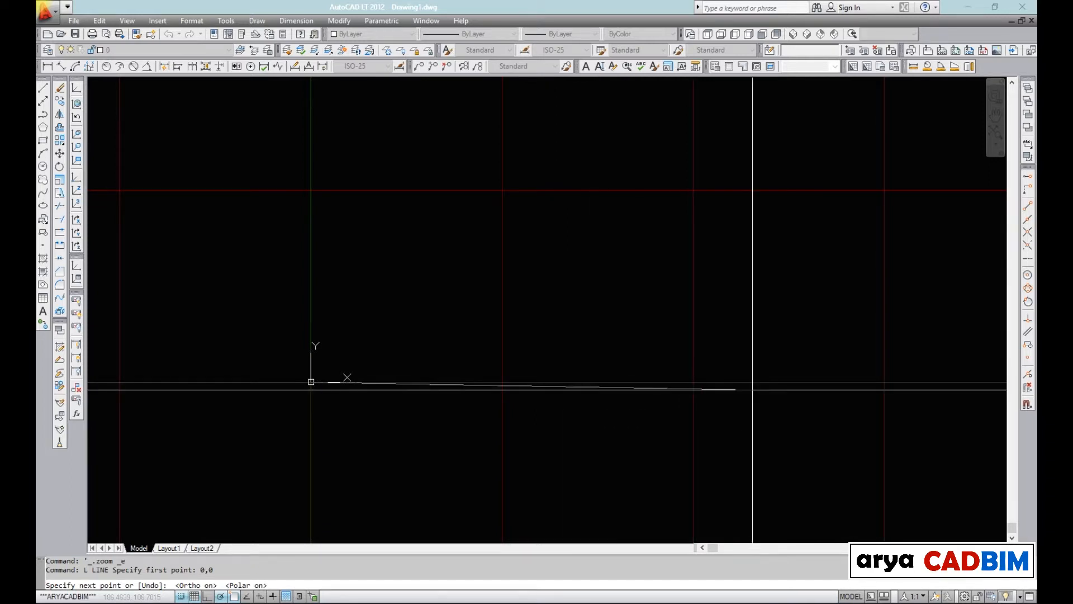
- Draw the line from the origin horizontally to 28,0 and vertically up to 28,12, using 24- and 4-unit segments
left_click(770, 382)
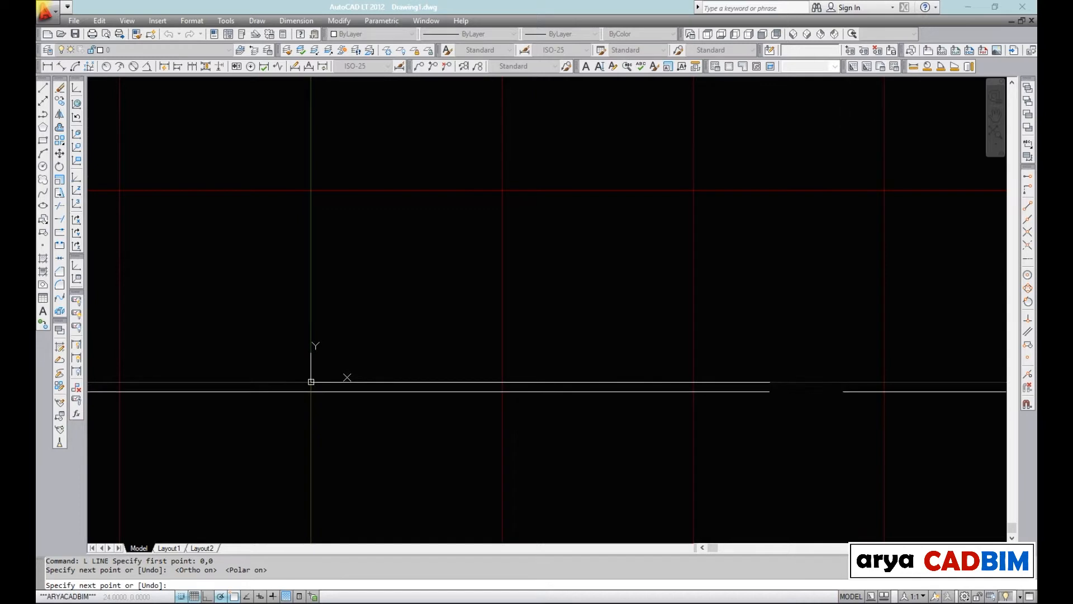
left_click(847, 382)
mouse_move(846, 306)
middle_mouse_down()
mouse_move(802, 390)
mouse_move(803, 372)
middle_mouse_up()
left_click(805, 366)
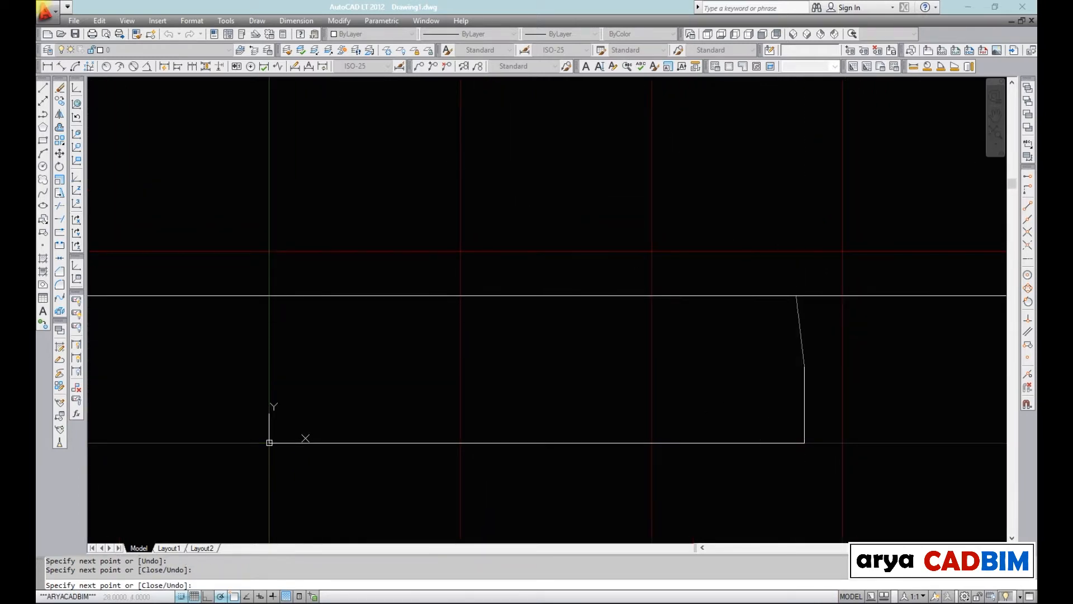
left_click(804, 290)
middle_click_drag(796, 267, 797, 297)
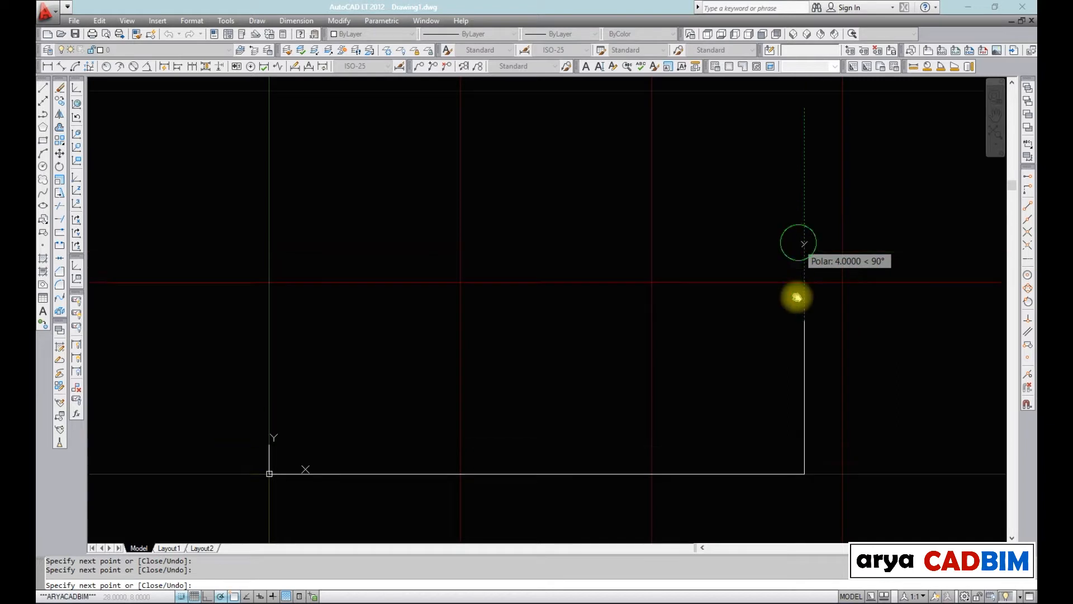
left_click(802, 268)
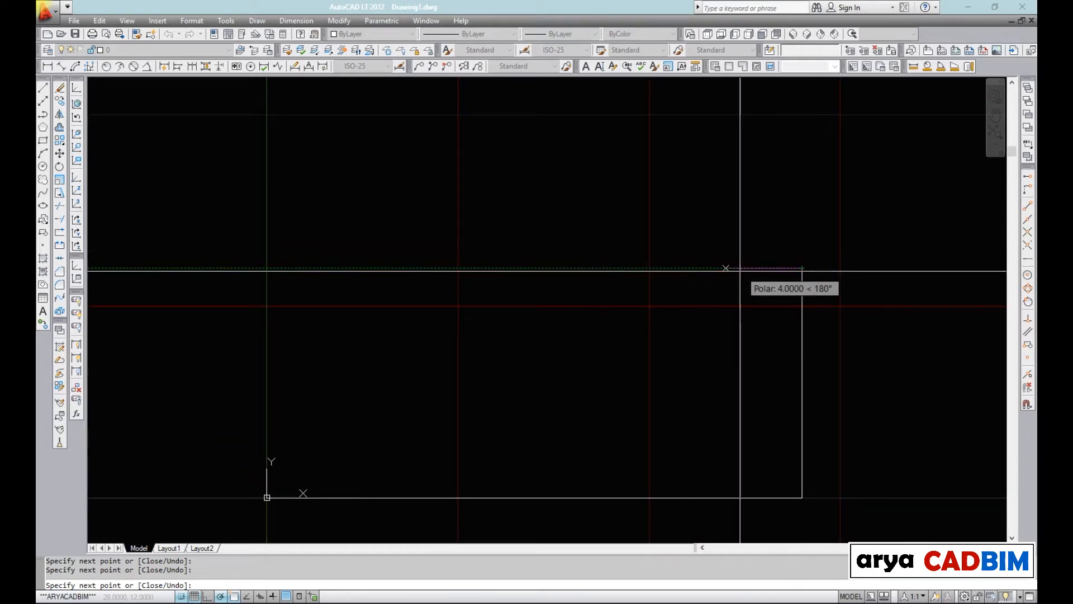
- Continue the line horizontally left from 28,12 to 20,12, 16,12 and 12,12, add a 4-unit segment vertically down, and end it
left_click(661, 271)
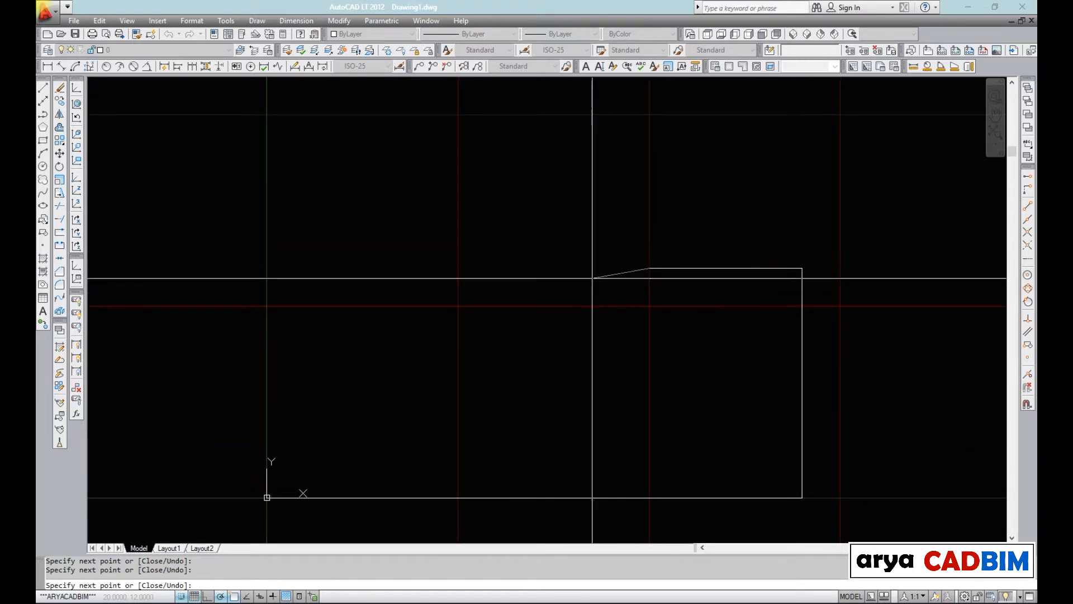
left_click(573, 269)
left_click(497, 268)
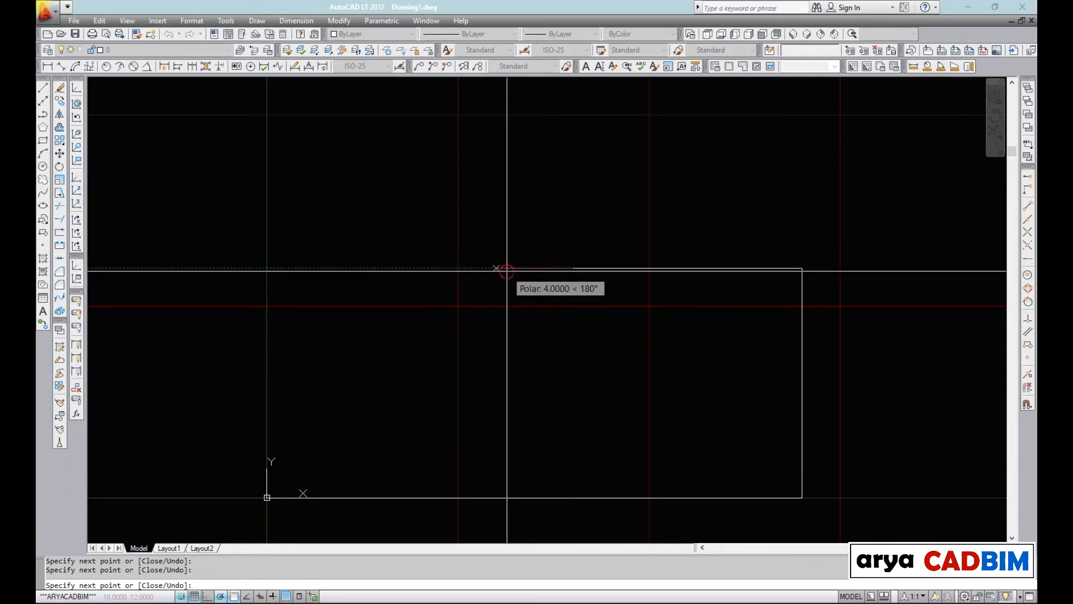
left_click(497, 345)
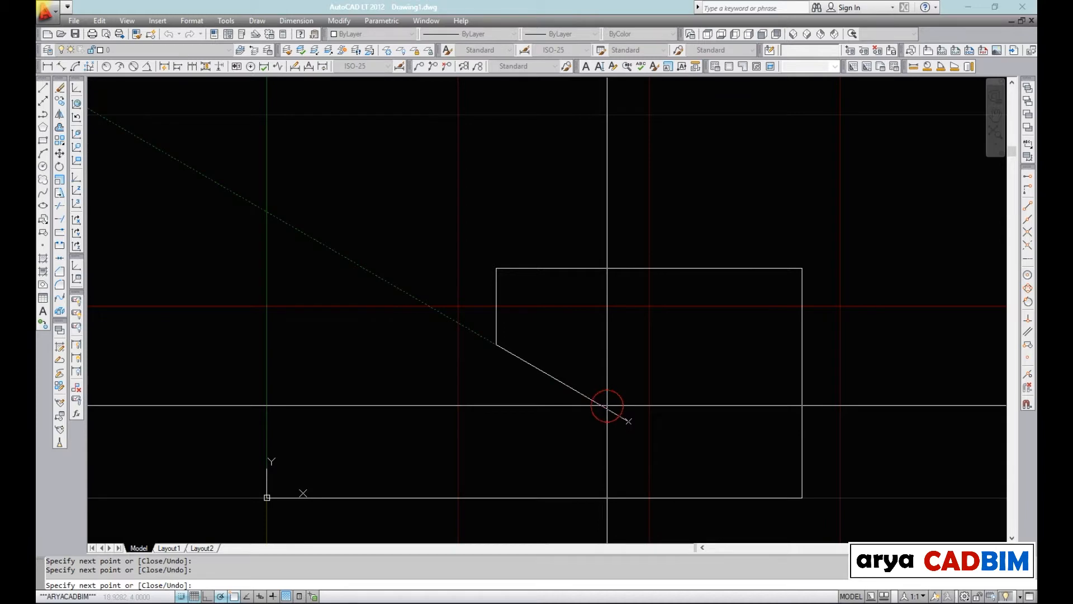
key("Escape")
scroll(591, 364, "down", 2)
middle_click_drag(570, 383, 587, 358)
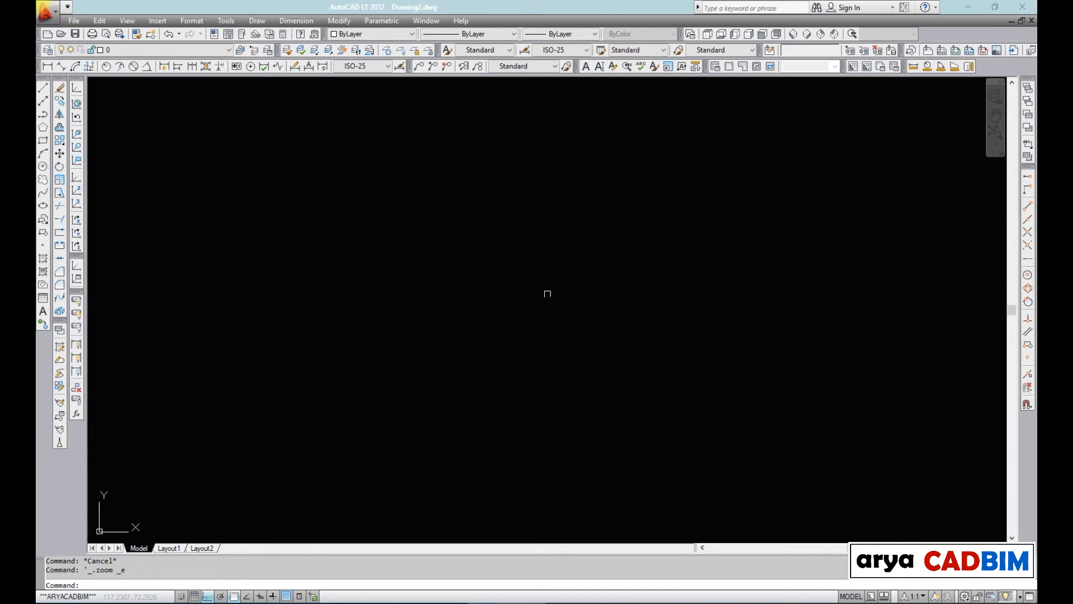
- In Drawing2, with Polar Tracking on, draw a line vertically upward followed by three zigzag segments alternating 30° below and above horizontal
key("F10")
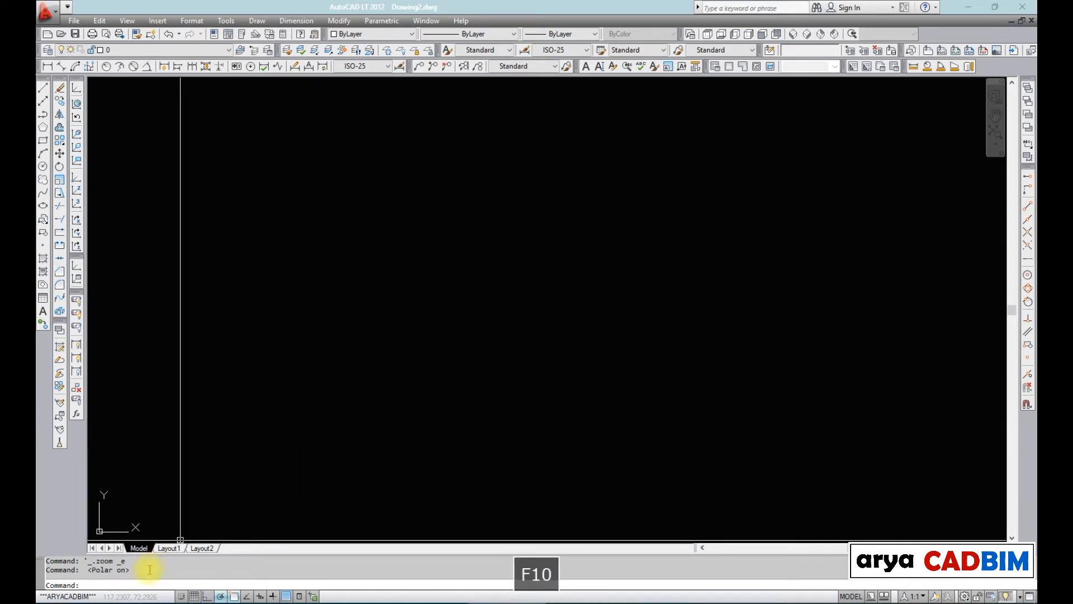
key("F10")
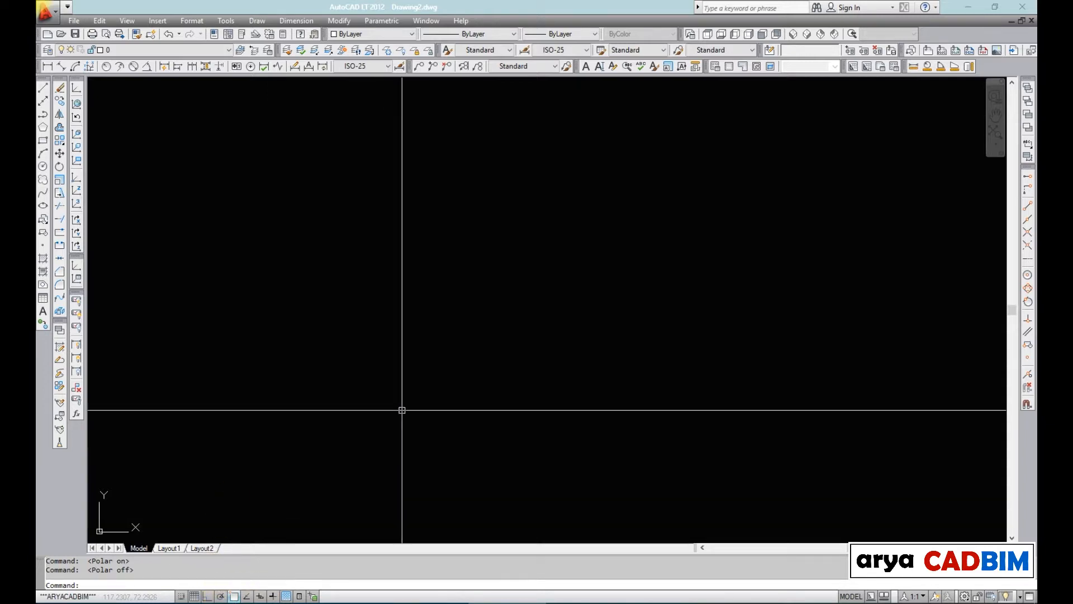
key("space")
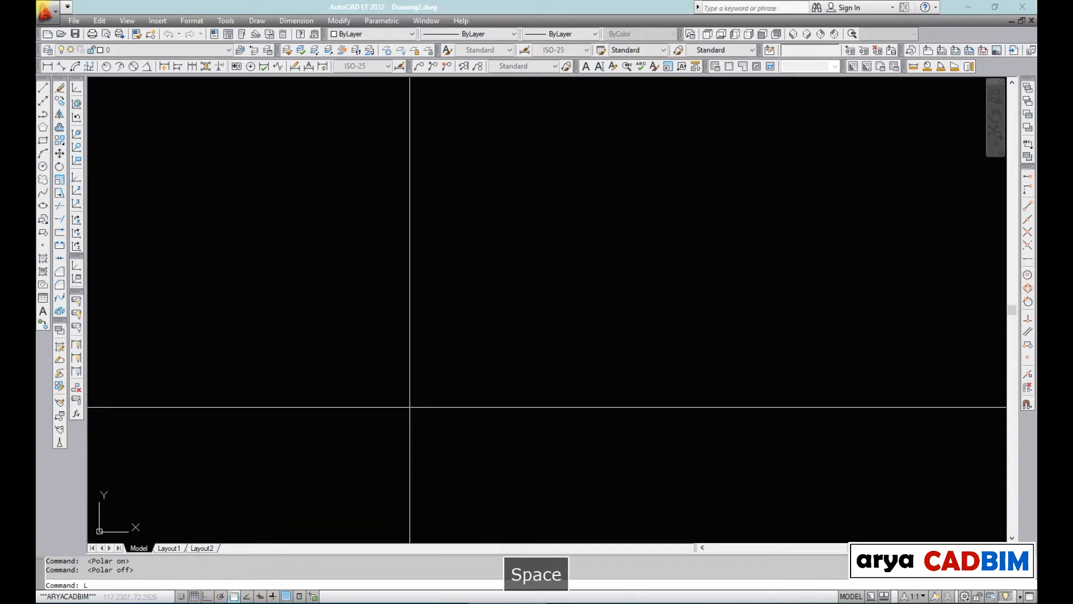
left_click(410, 407)
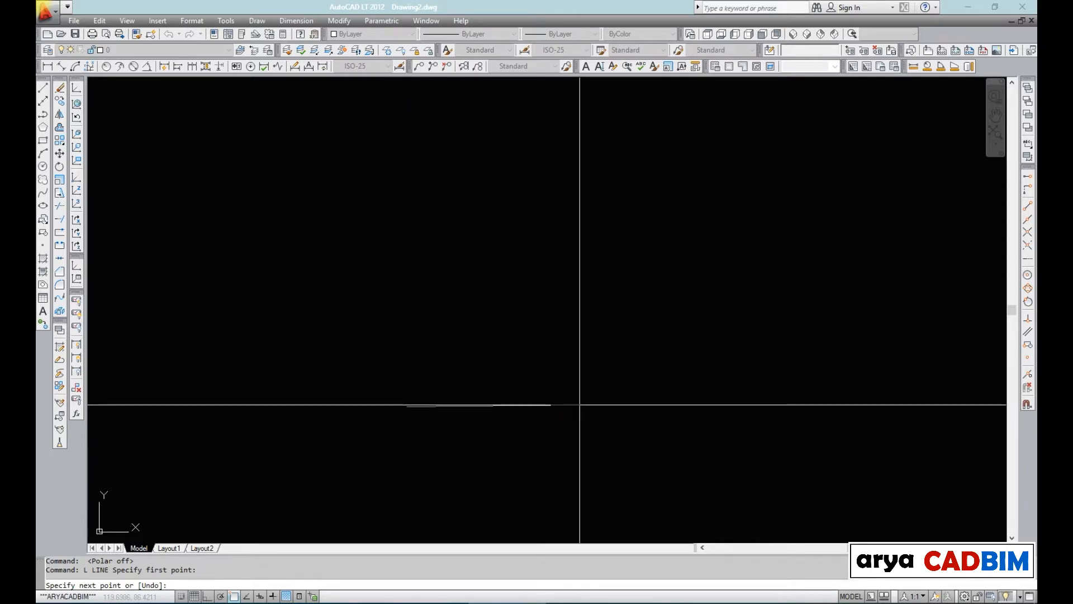
key("F10")
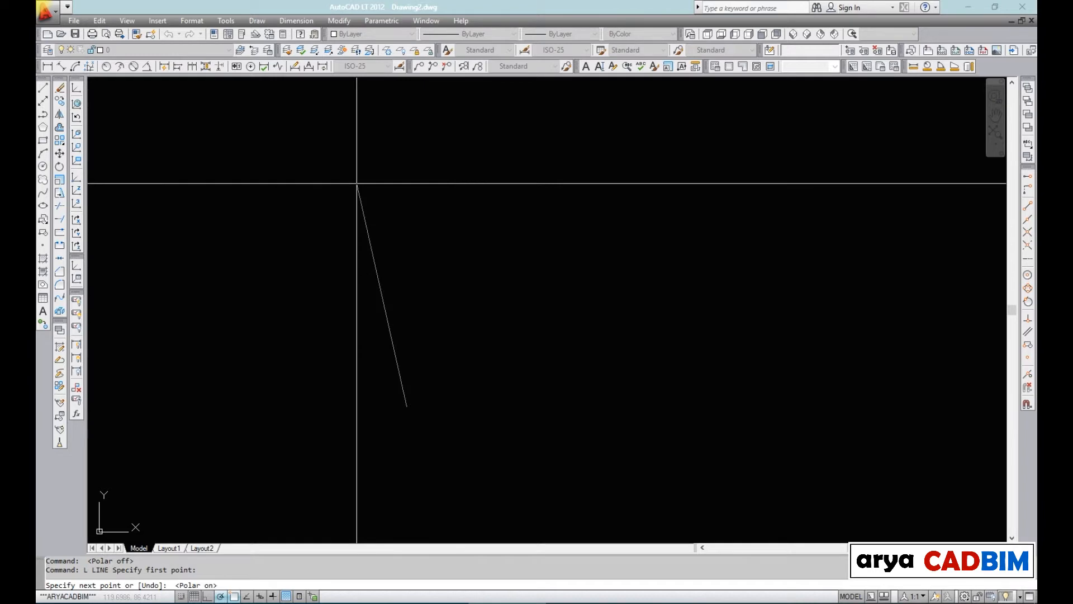
left_click(406, 181)
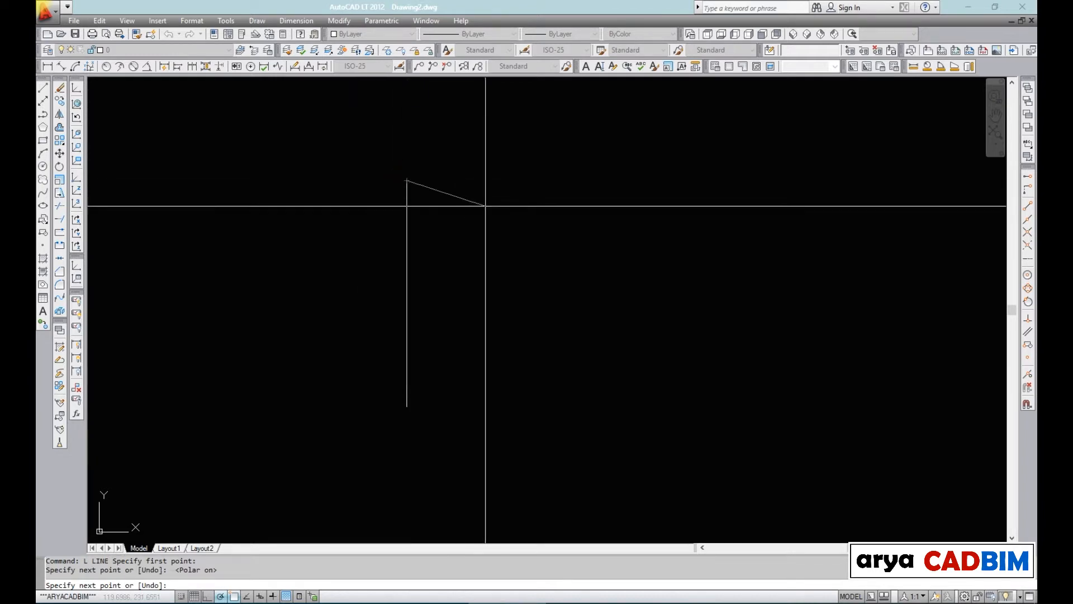
left_click(511, 242)
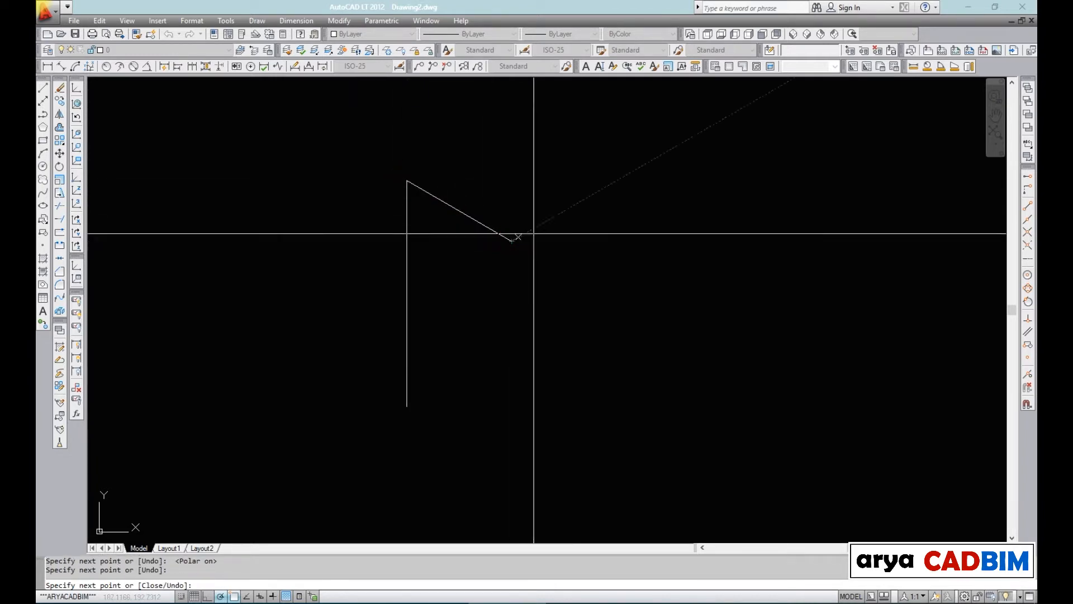
left_click(610, 184)
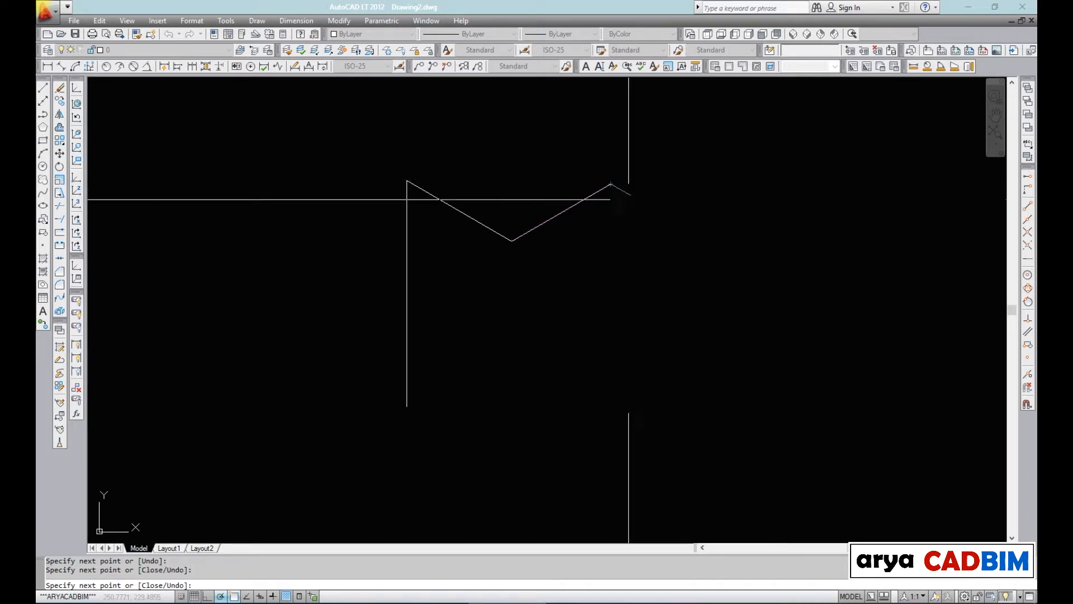
key("Escape")
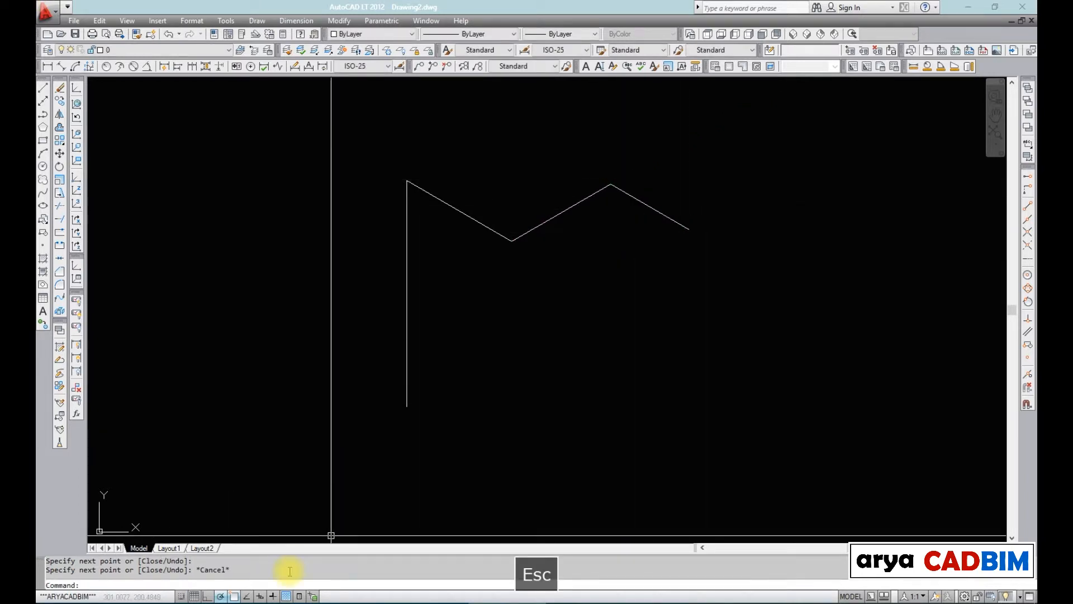
- Examine the increment angle choices and the additional angles option in the Polar Tracking settings, keeping the 30° increment
right_click(222, 596)
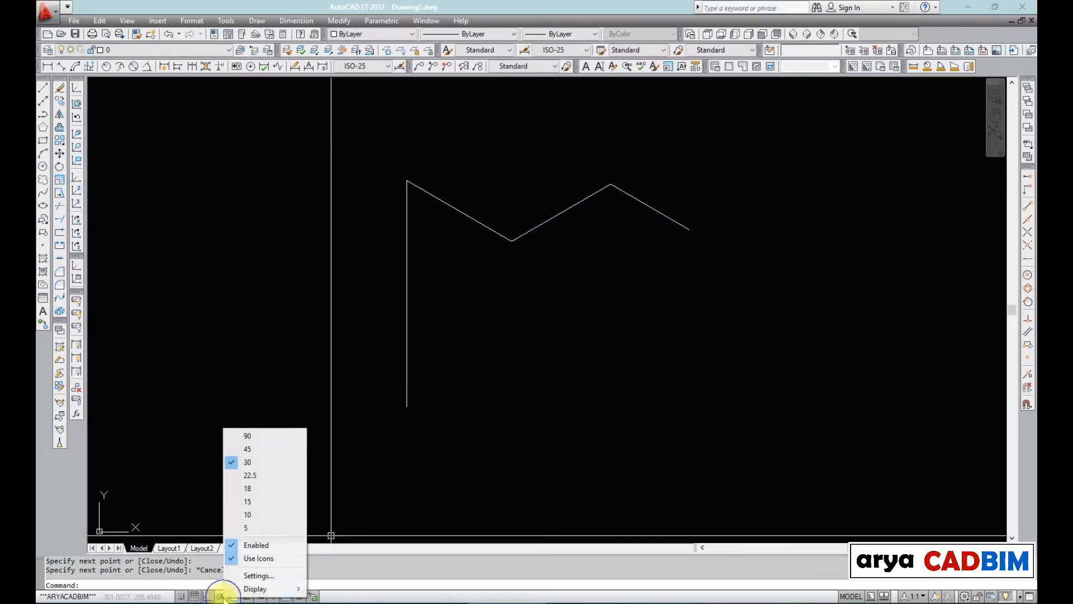
left_click(266, 578)
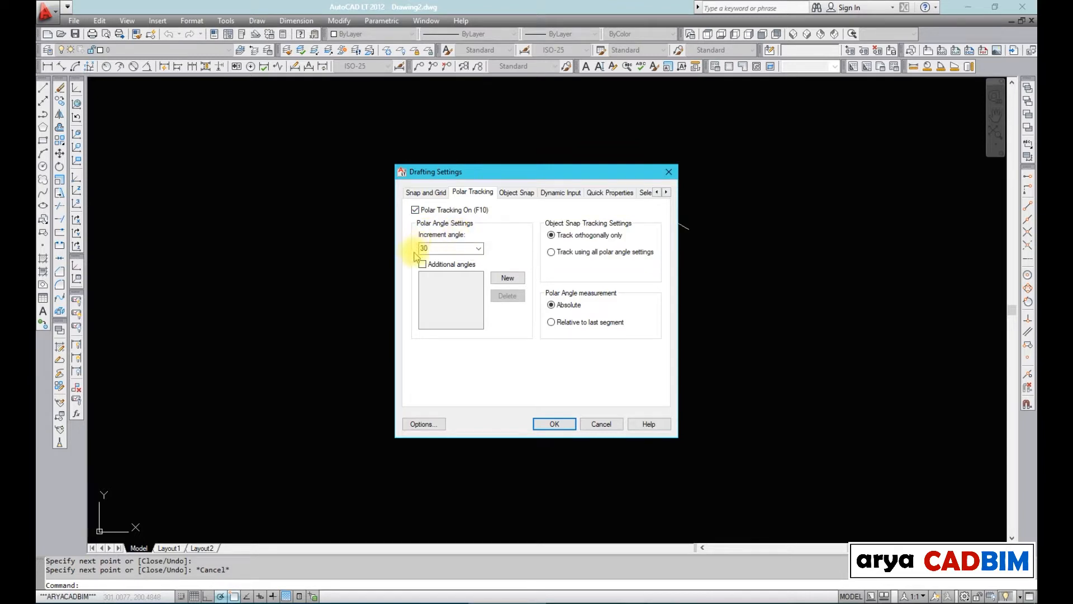
left_click(478, 249)
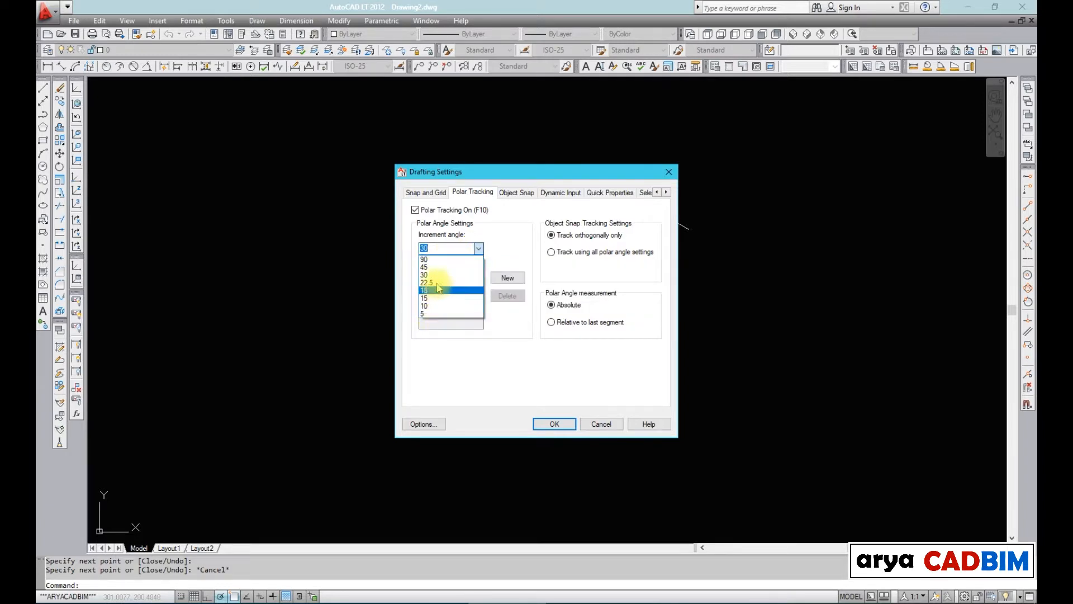
left_click(502, 252)
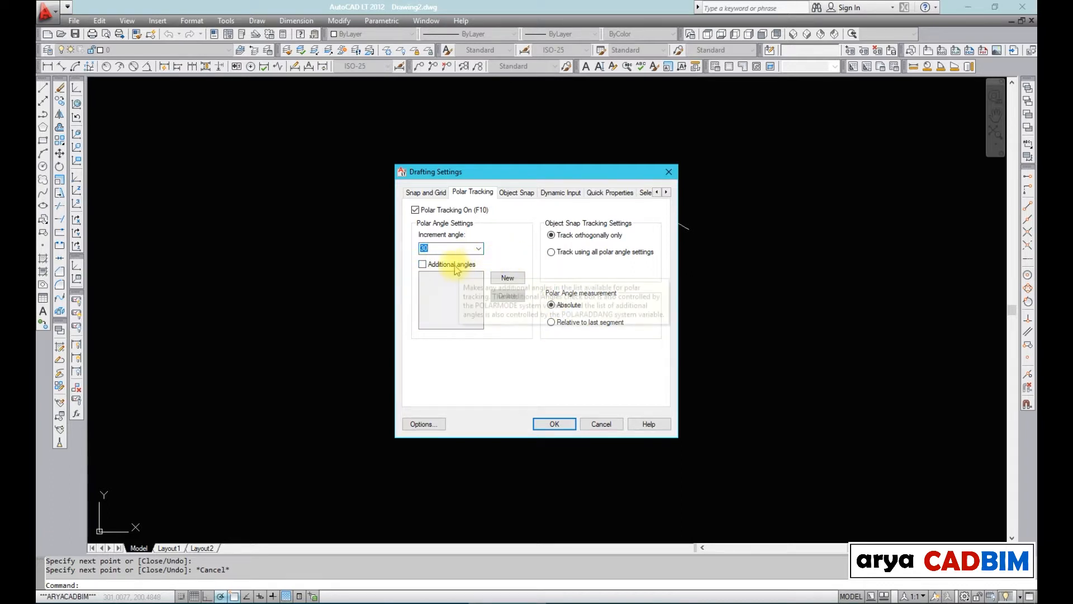
left_click(431, 265)
left_click(505, 278)
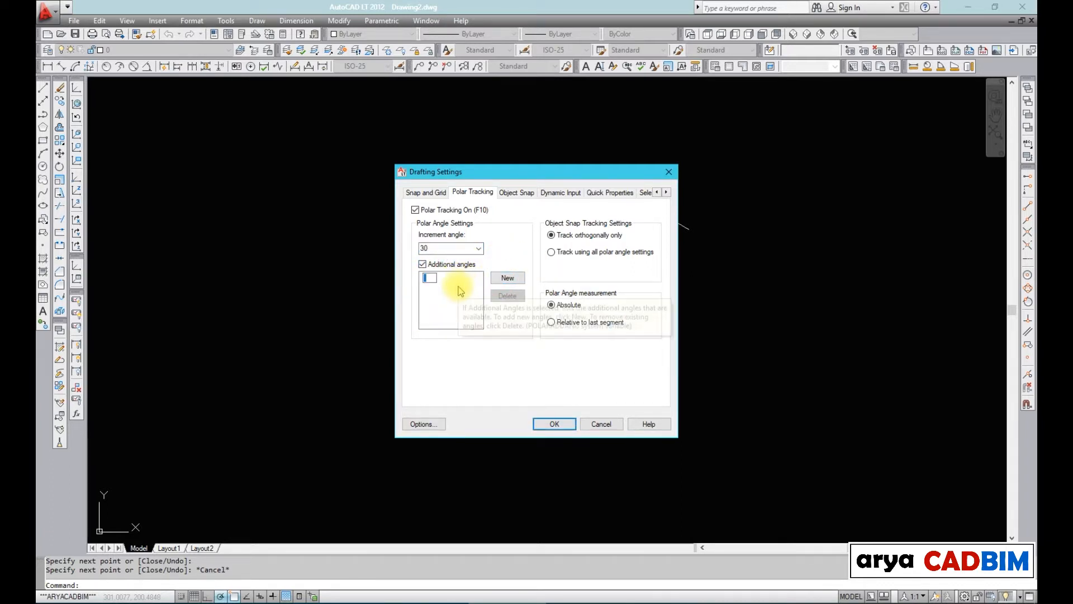
key("Escape")
left_click(423, 265)
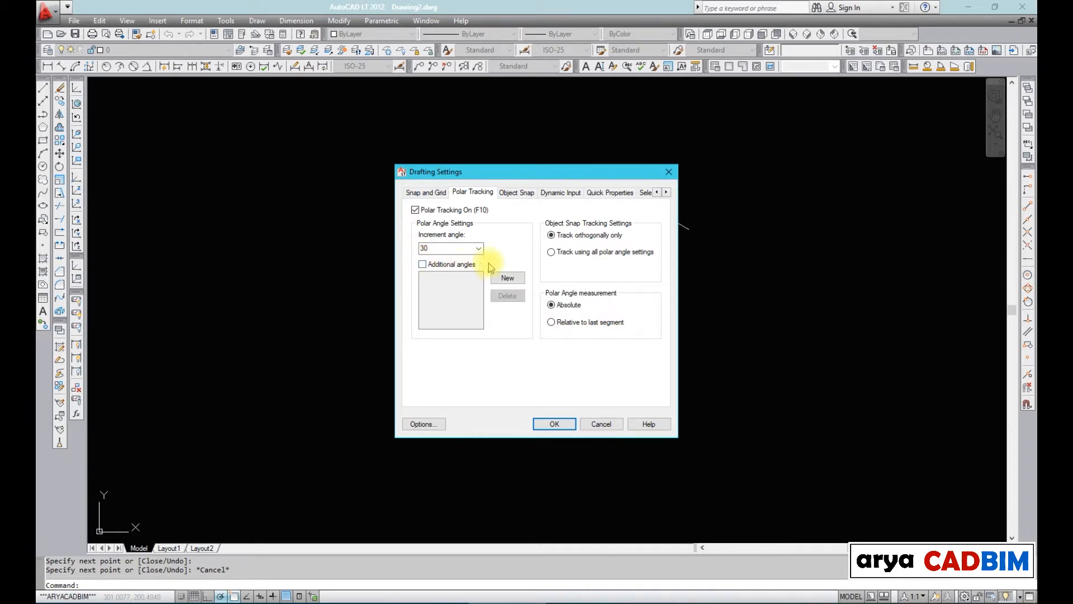
left_click(553, 425)
- Draw a separate line at 30° followed by a vertical segment upward, preview the next segment at 150°, and end the line
type("l")
key("space")
left_click(575, 429)
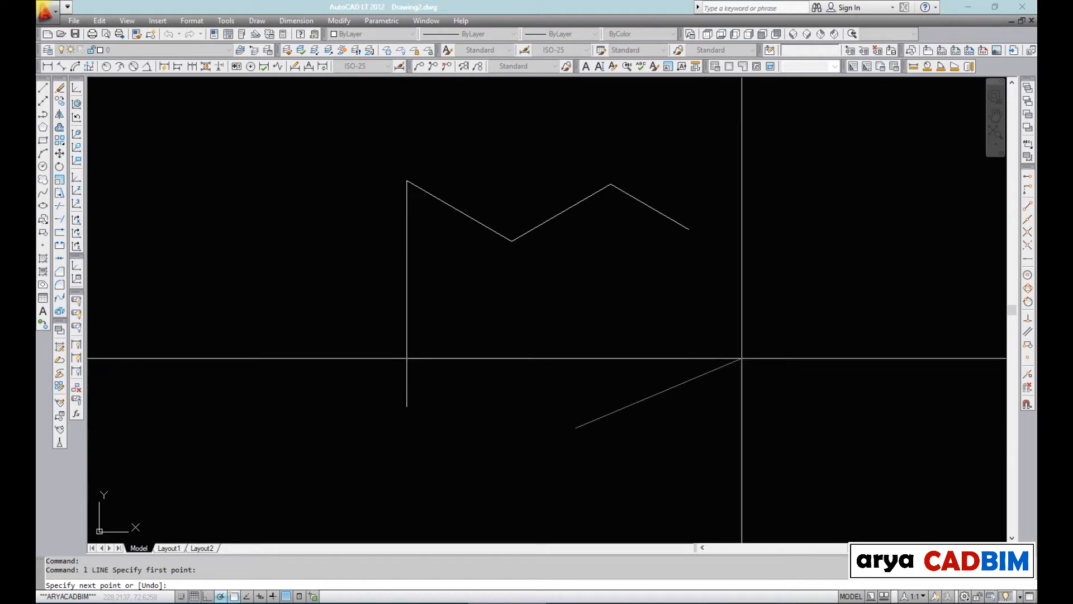
left_click(743, 329)
middle_click_drag(743, 300, 419, 333)
left_click(421, 250)
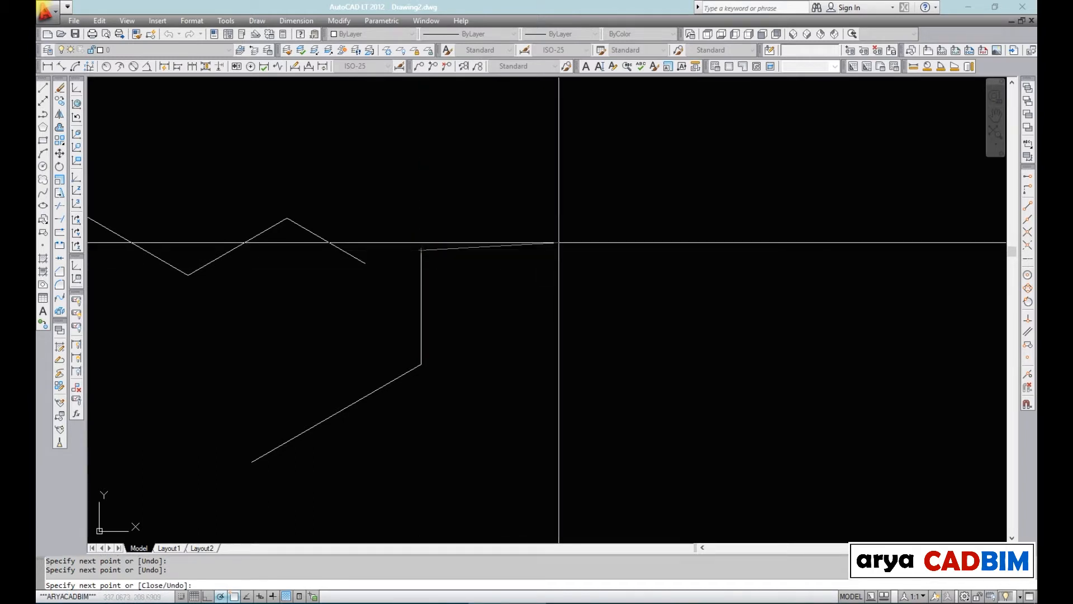
middle_click_drag(576, 177, 553, 335)
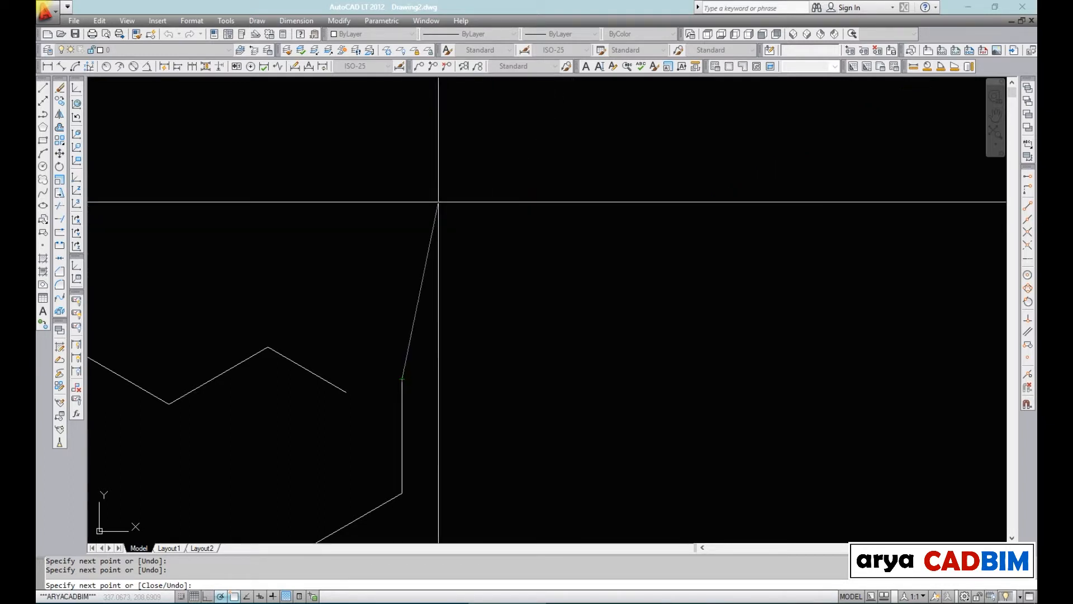
middle_click_drag(359, 216, 507, 290)
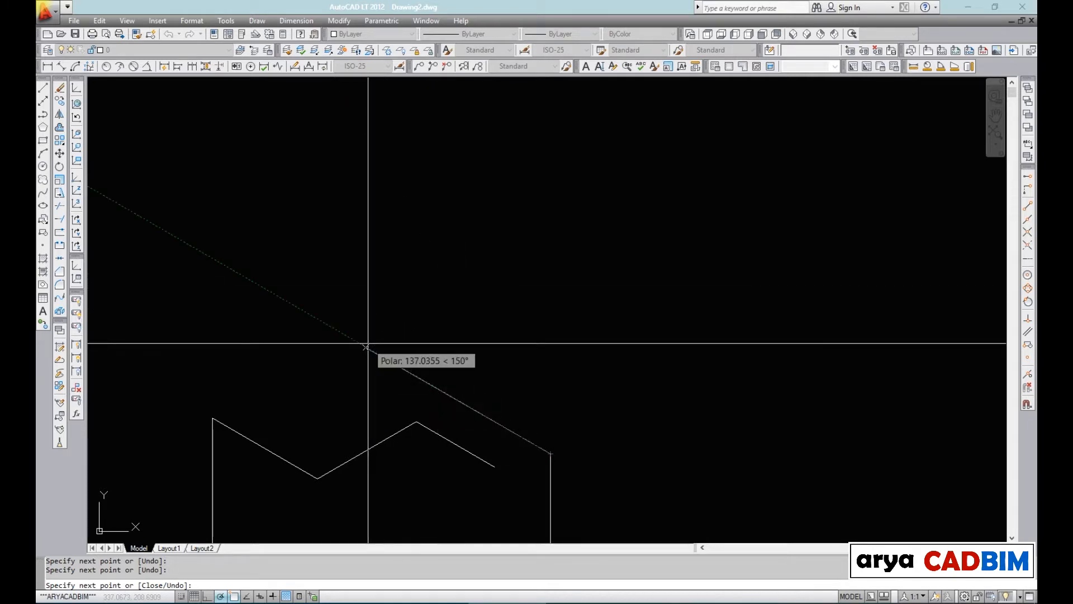
key("Escape")
scroll(482, 307, "down", 2)
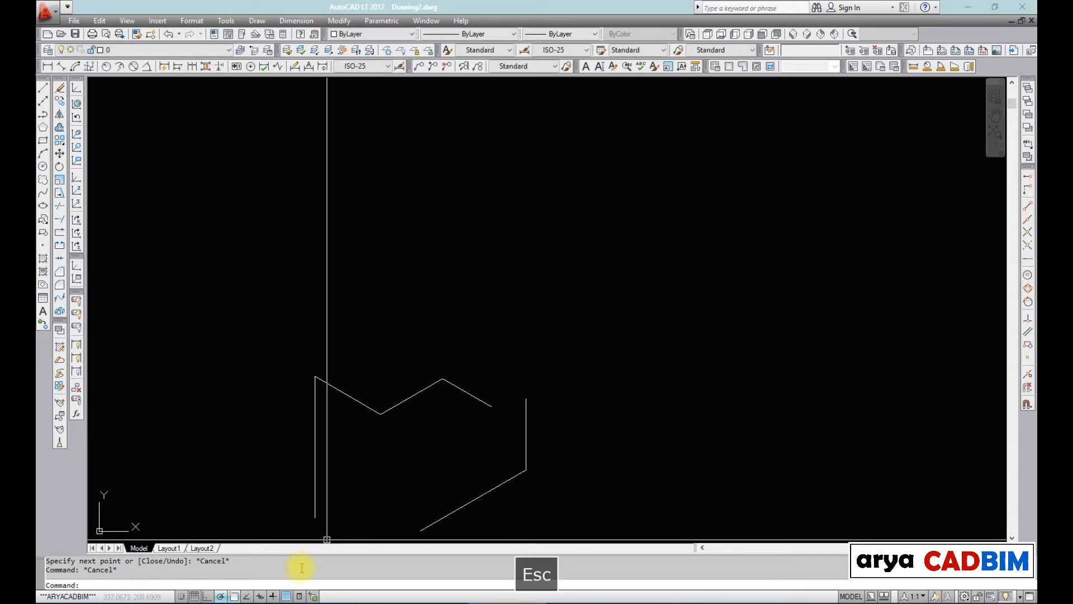
- Enable additional angles in the Polar Tracking settings and add a 52° angle
right_click(235, 597)
left_click(256, 576)
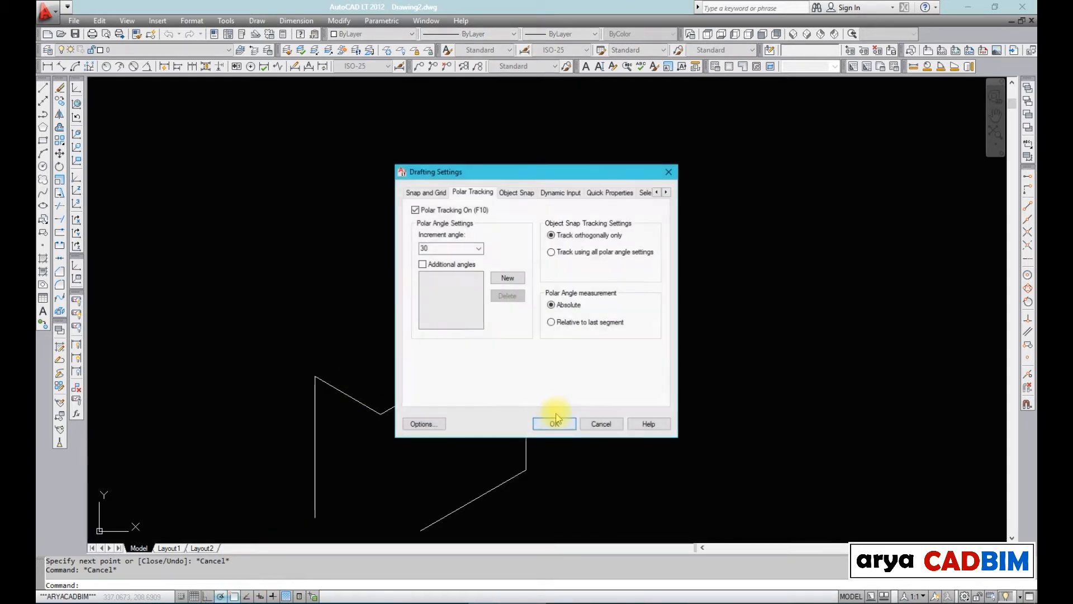
left_click(458, 268)
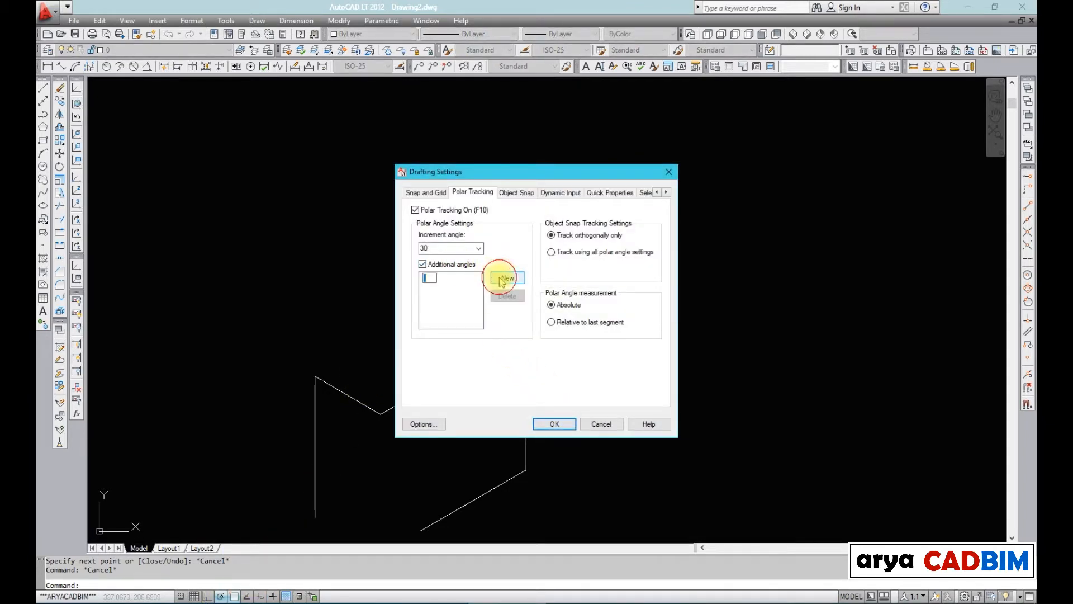
type("52")
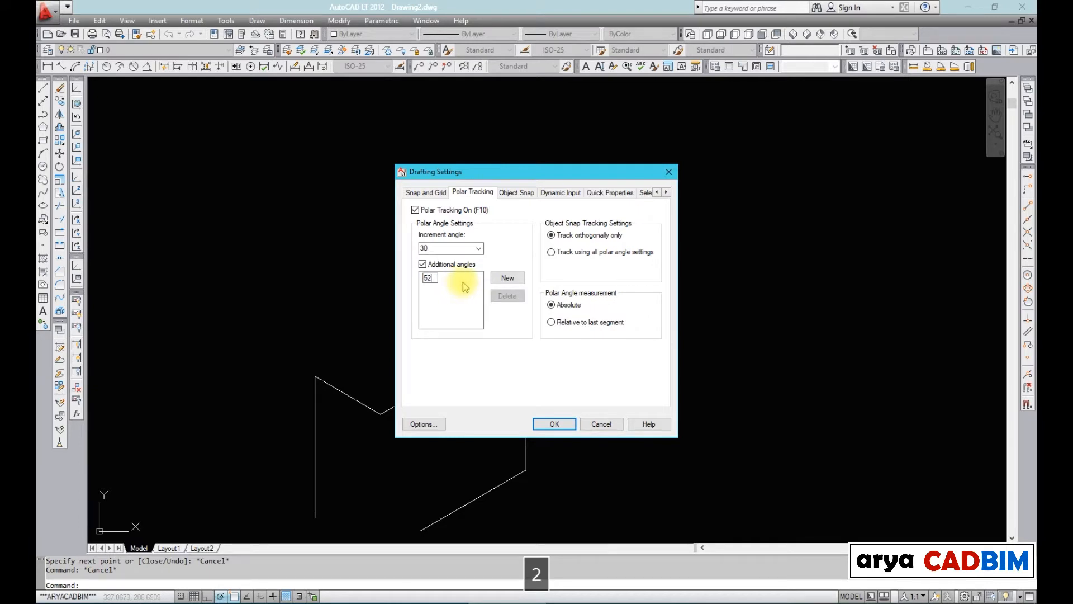
left_click(474, 316)
left_click(553, 428)
- Draw a line beside the existing ones with a 52° segment, a horizontal segment to the right and another 52° segment, and end it
mouse_move(601, 421)
middle_mouse_down()
mouse_move(543, 379)
mouse_move(459, 343)
middle_mouse_up()
scroll(526, 385, "up", 1)
type("l")
key("space")
left_click(531, 386)
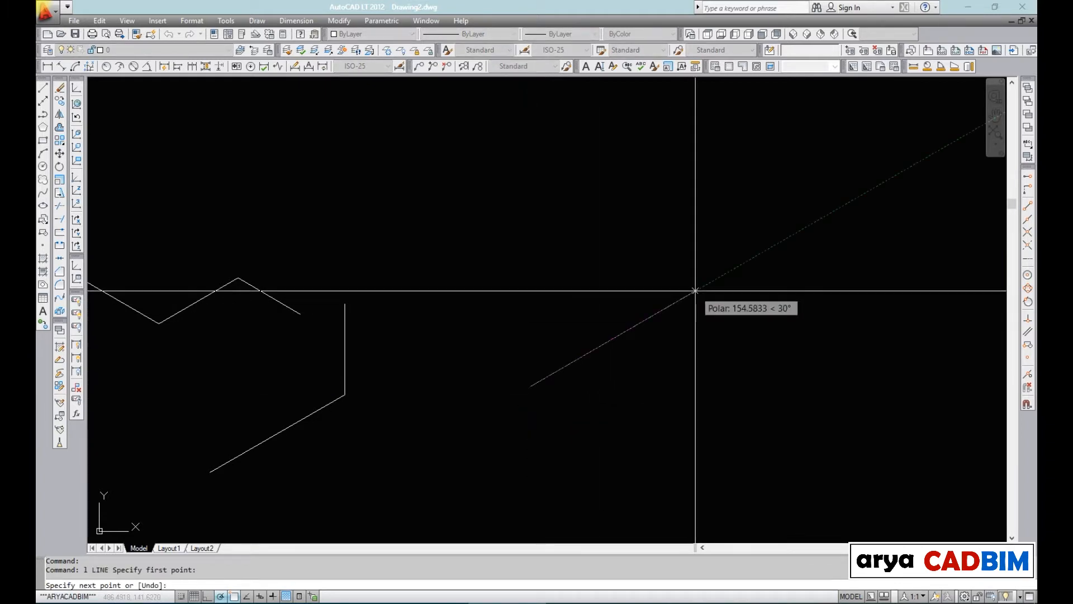
left_click(650, 231)
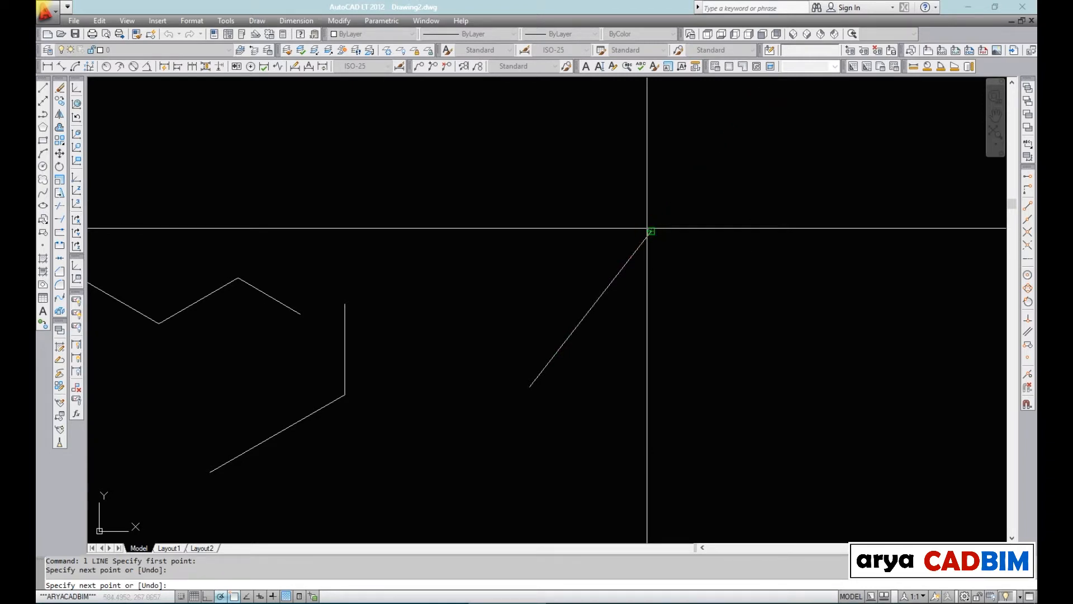
middle_click_drag(604, 203, 584, 386)
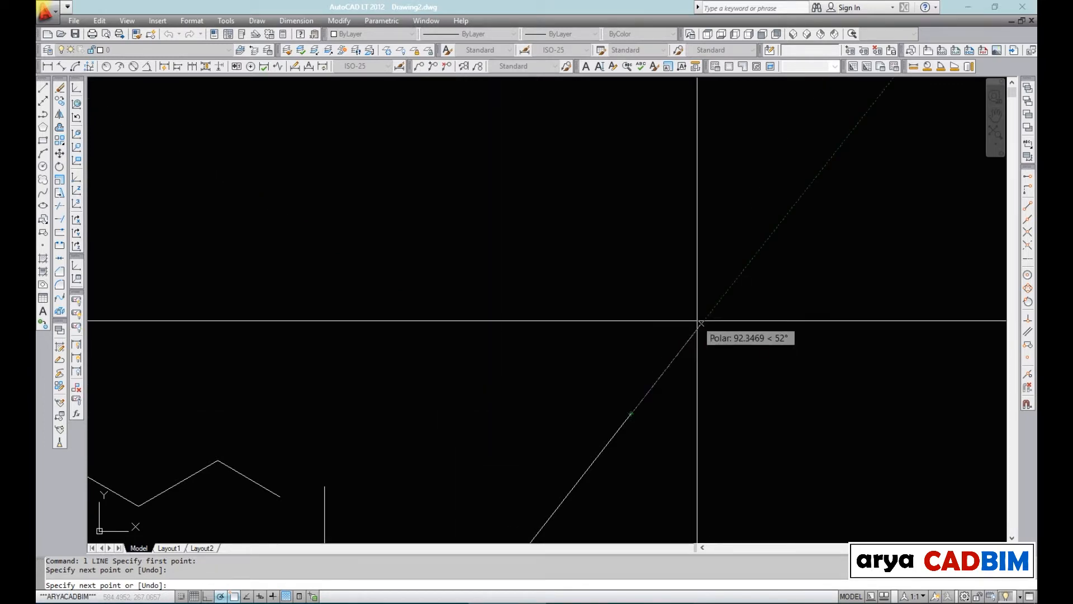
left_click(791, 415)
middle_click_drag(816, 377, 554, 424)
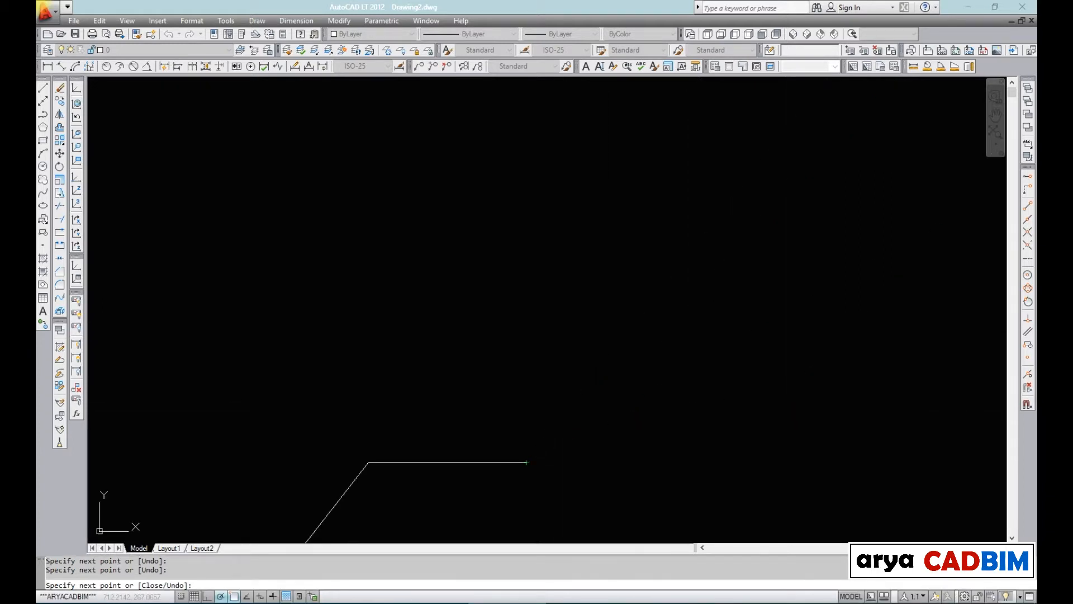
left_click(625, 337)
key("Escape")
scroll(510, 359, "down", 2)
middle_click_drag(510, 360, 516, 300)
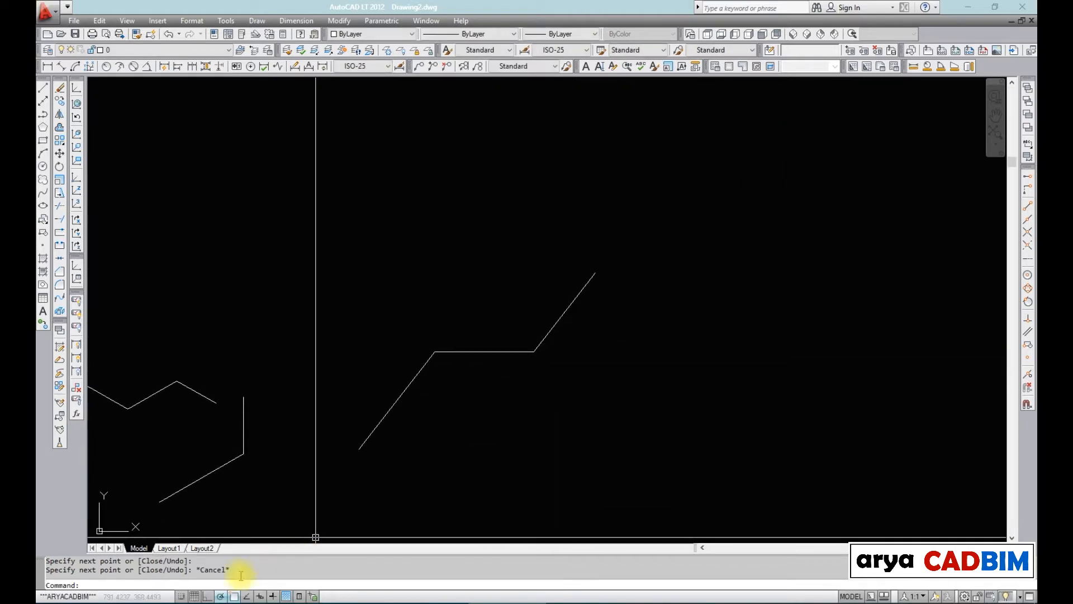
- Start a new line to the right of the existing ones with a first segment at 30°
right_click(223, 596)
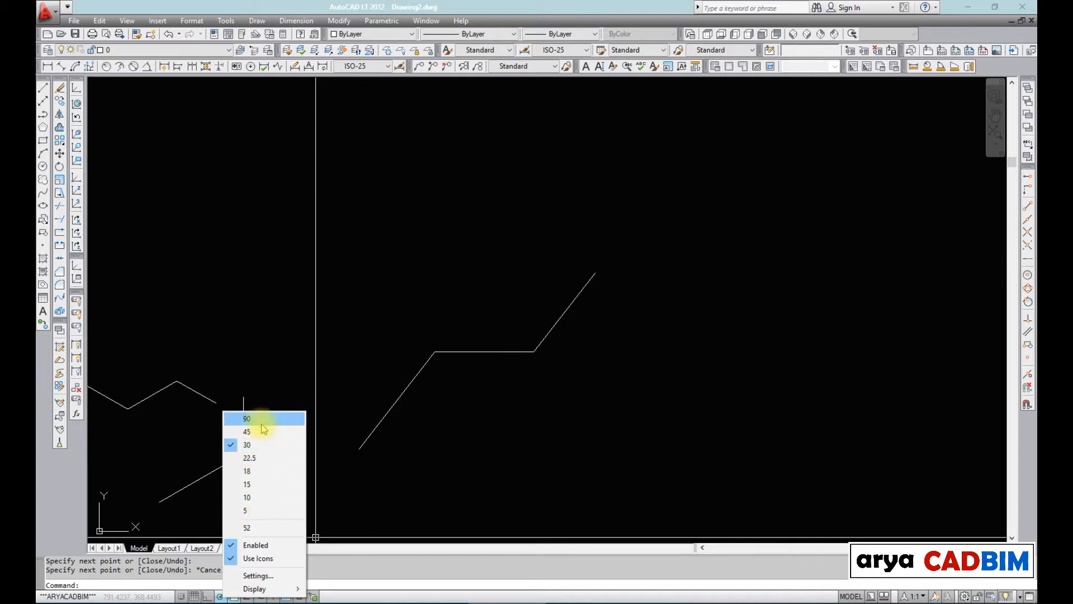
left_click(412, 482)
key("Escape")
middle_click_drag(463, 468, 311, 460)
type("l")
key("space")
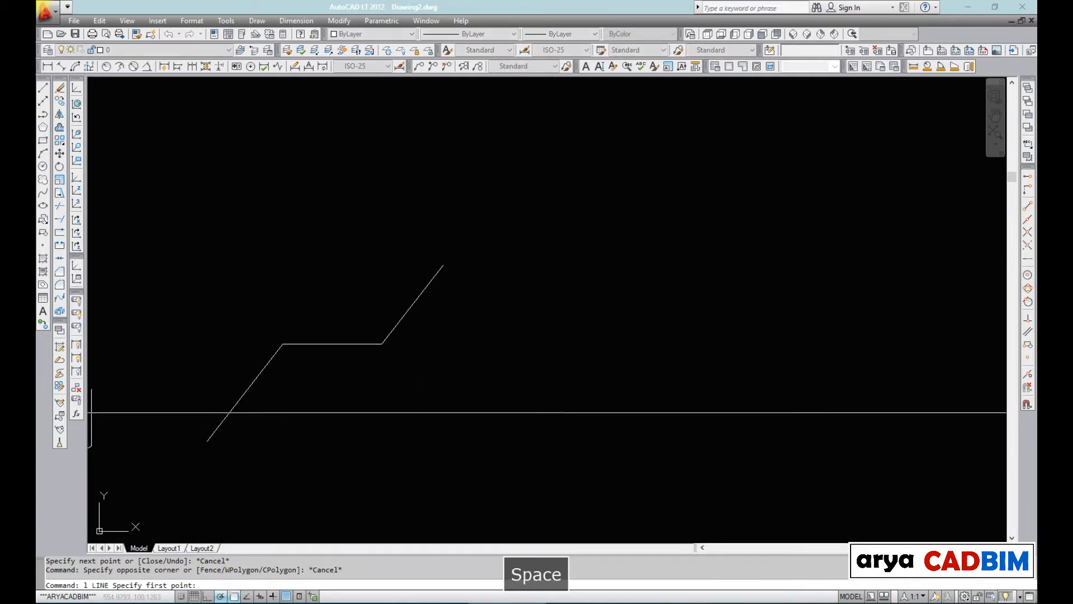
left_click(563, 410)
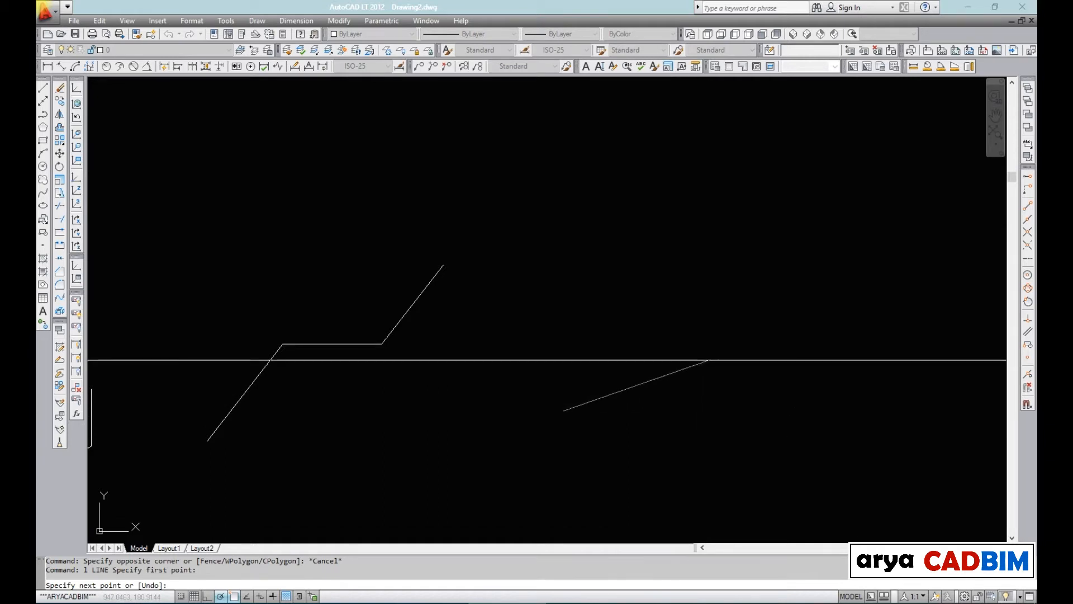
left_click(706, 330)
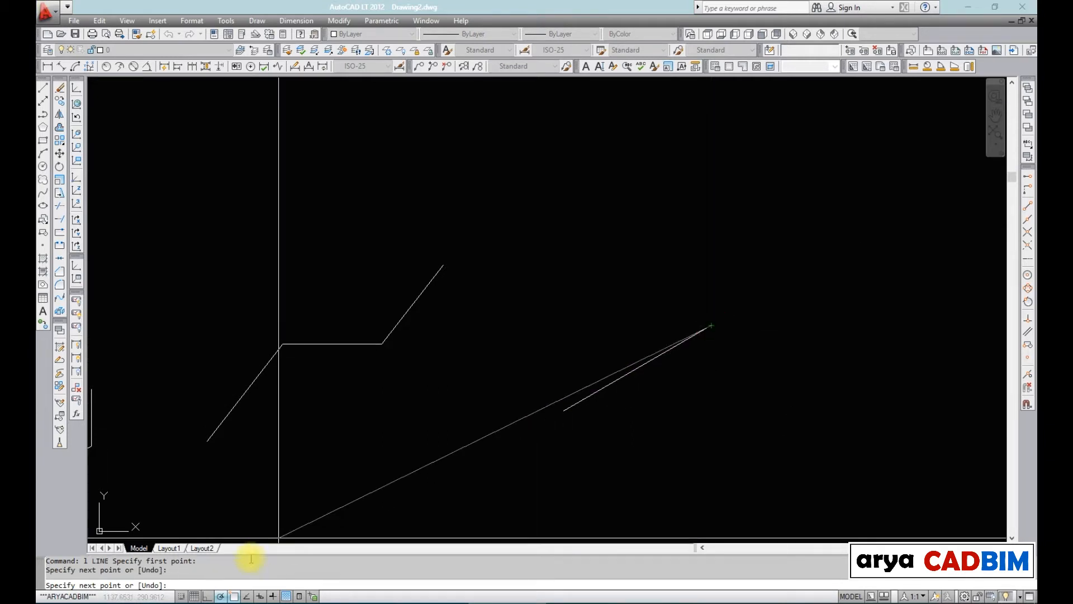
- Change the polar increment angle to 45° mid-command and add a vertical segment upward, a 45° segment and a 135° segment
right_click(222, 597)
left_click(246, 440)
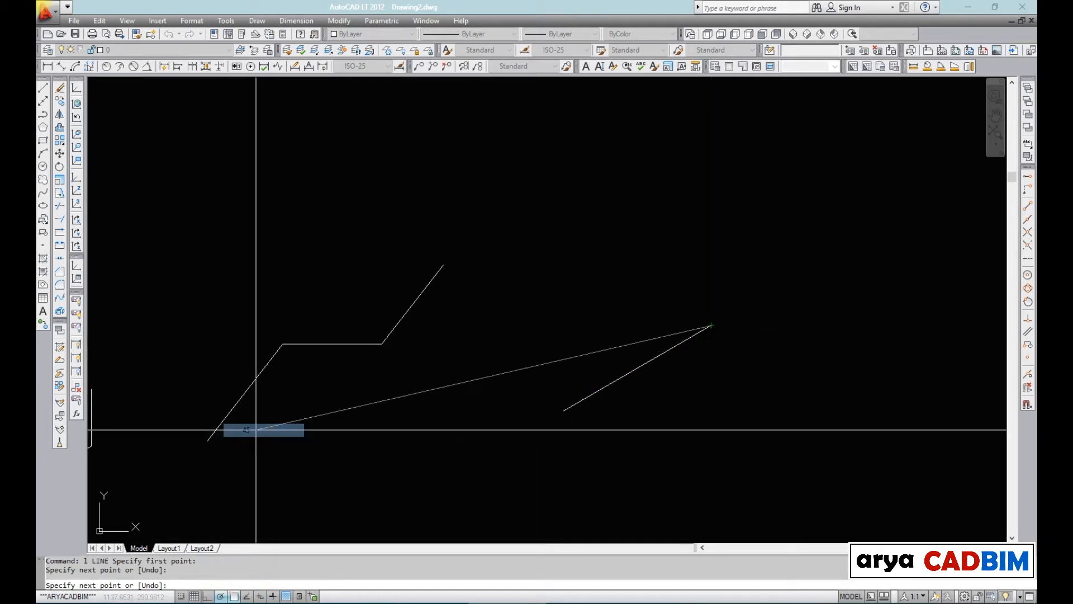
middle_click_drag(721, 329, 615, 464)
scroll(665, 412, "up", 2)
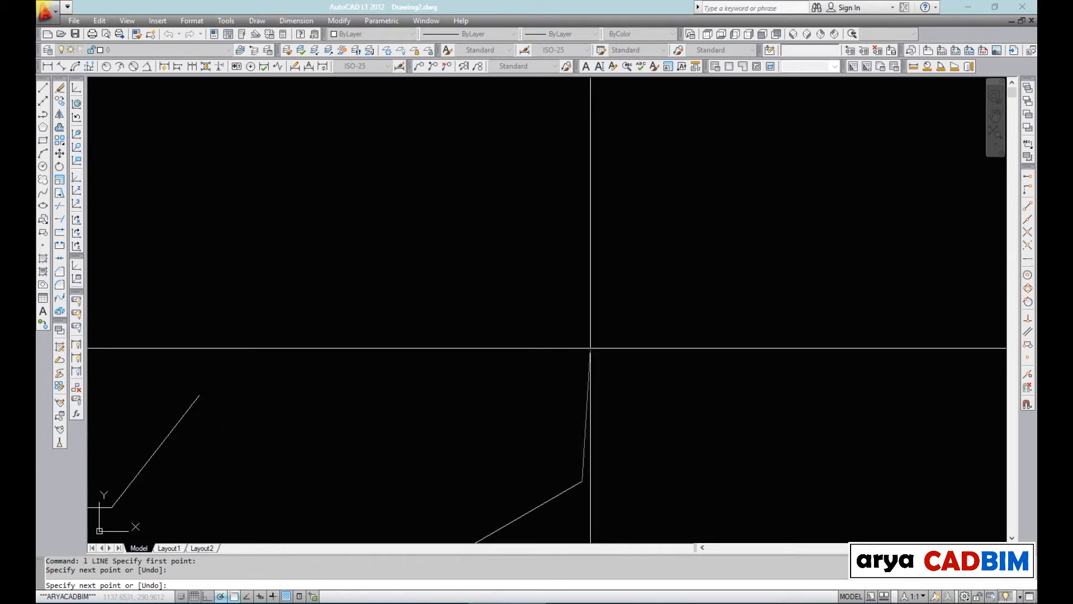
left_click(582, 343)
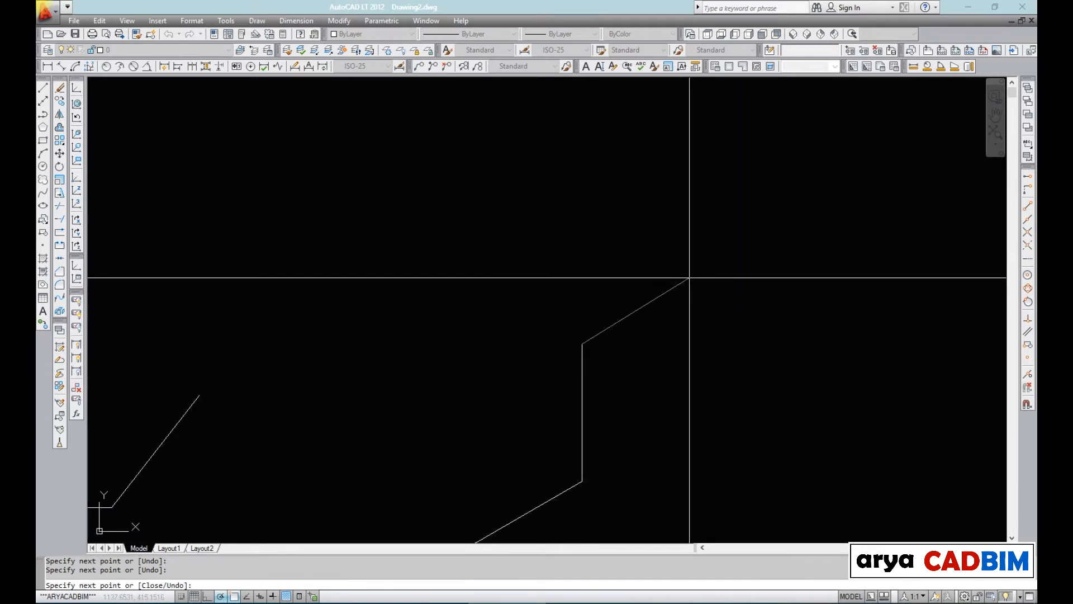
left_click(681, 246)
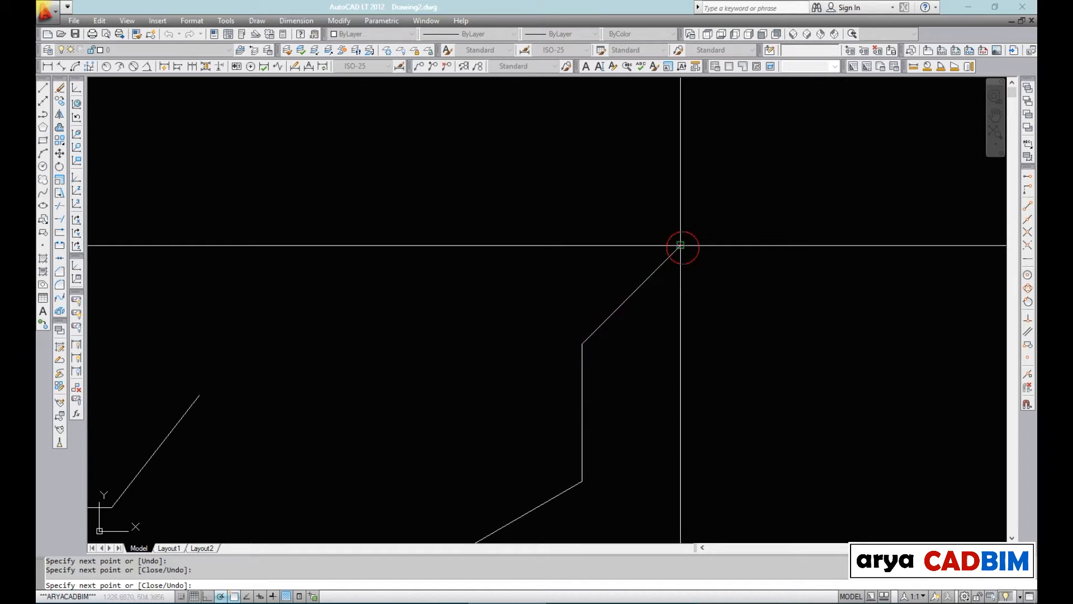
left_click(573, 138)
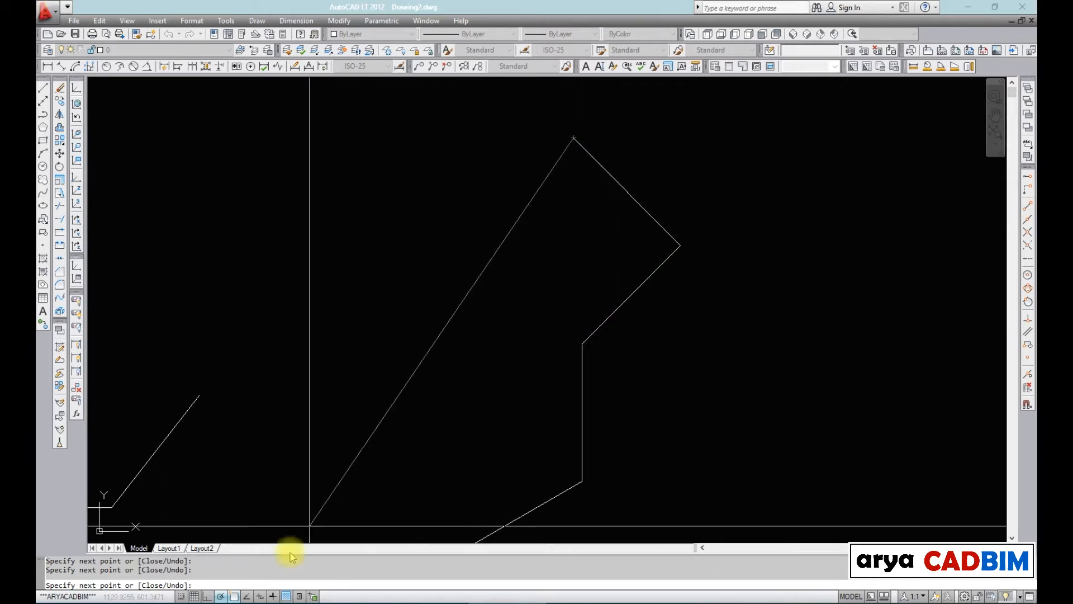
- Set the polar increment angle back to 30°, add a horizontal segment to the right and a 30° segment, and end the line
right_click(221, 596)
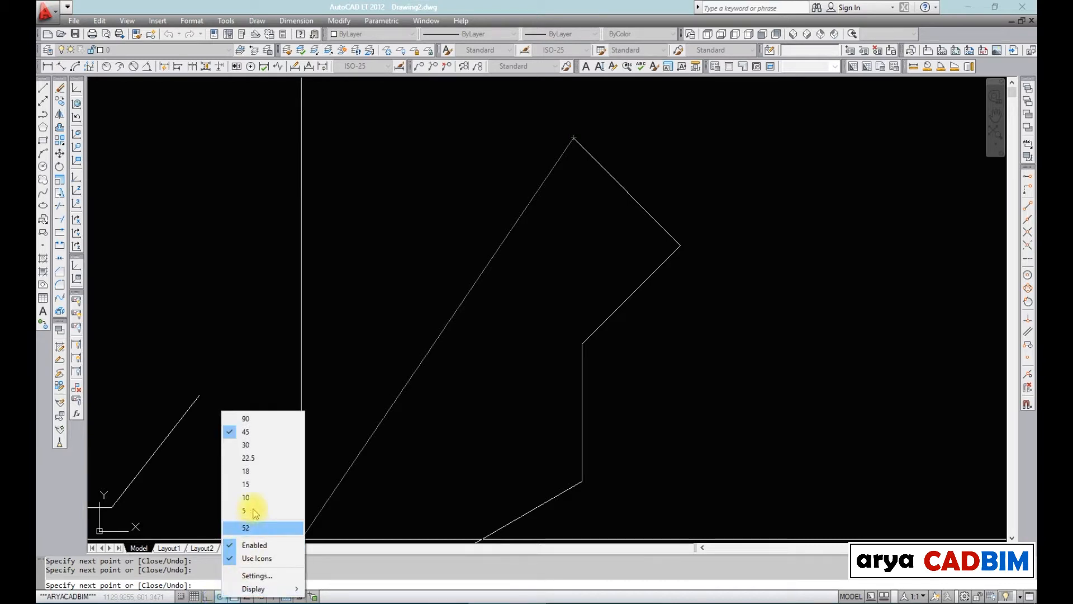
left_click(257, 445)
middle_click_drag(529, 203, 400, 442)
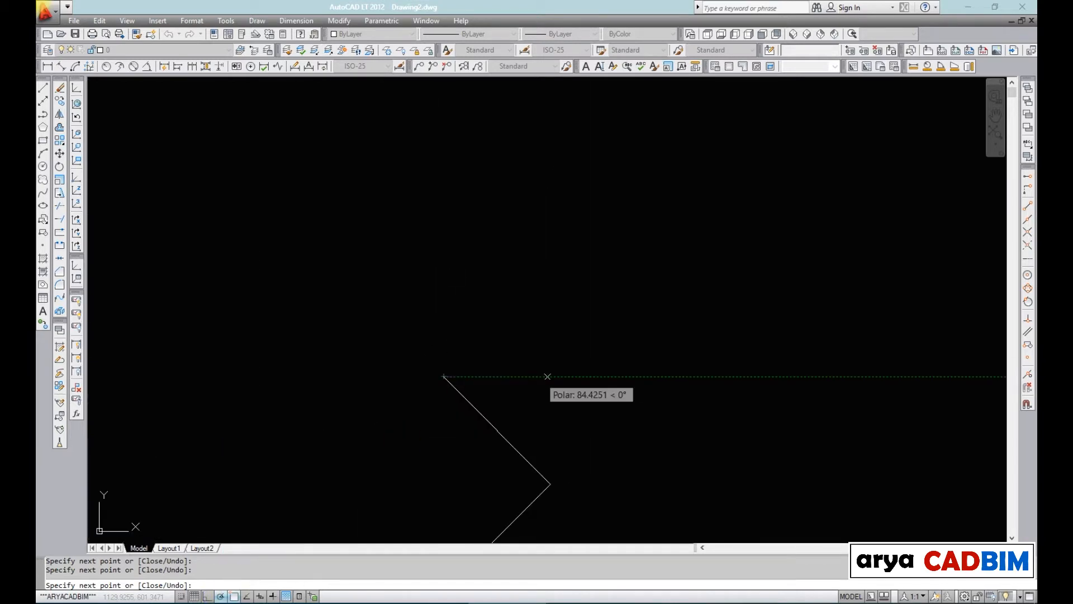
left_click(597, 377)
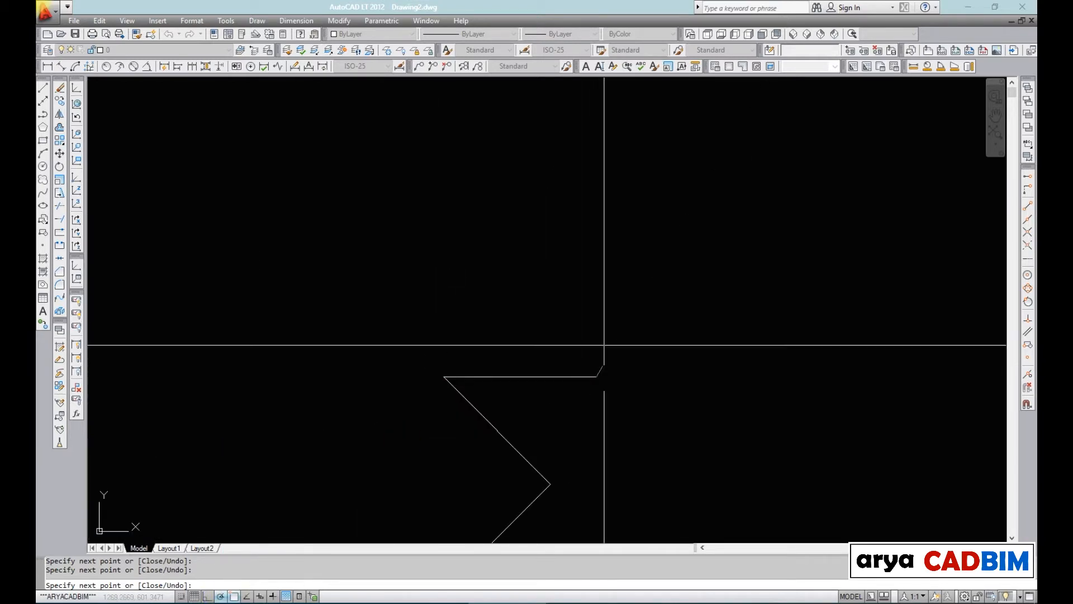
left_click(691, 323)
key("Escape")
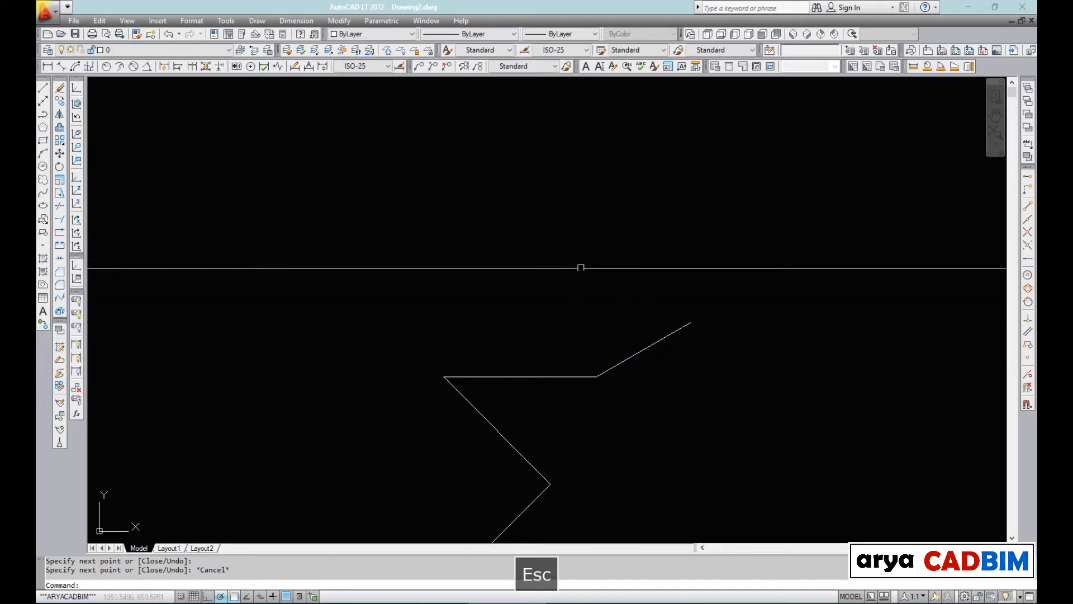
- Alternate between Ortho mode and Polar Tracking, leaving Ortho mode on
scroll(504, 313, "down", 1)
middle_click_drag(432, 527, 525, 352)
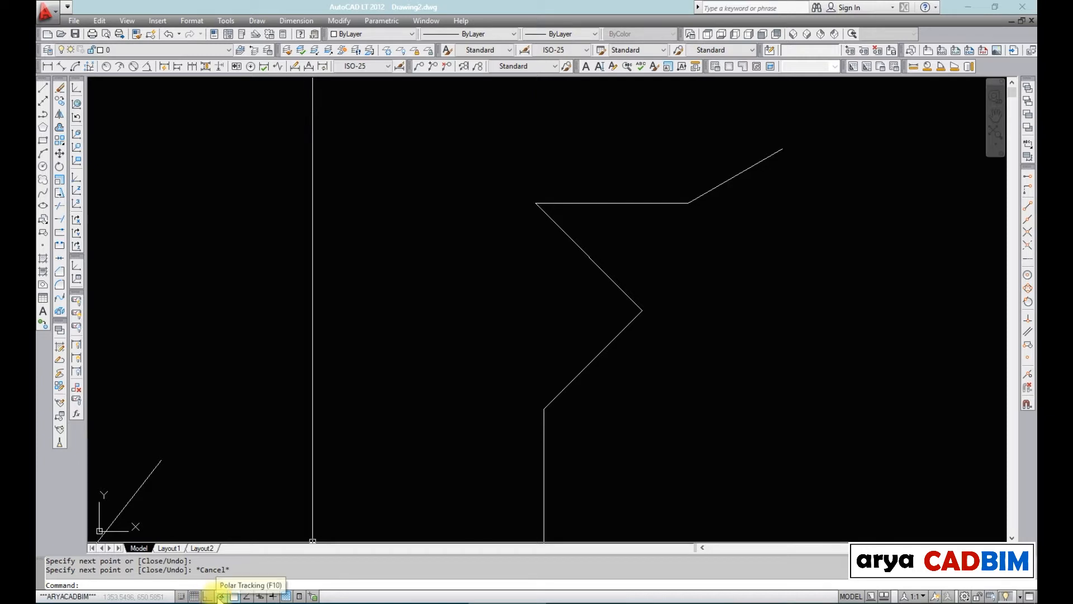
left_click(206, 597)
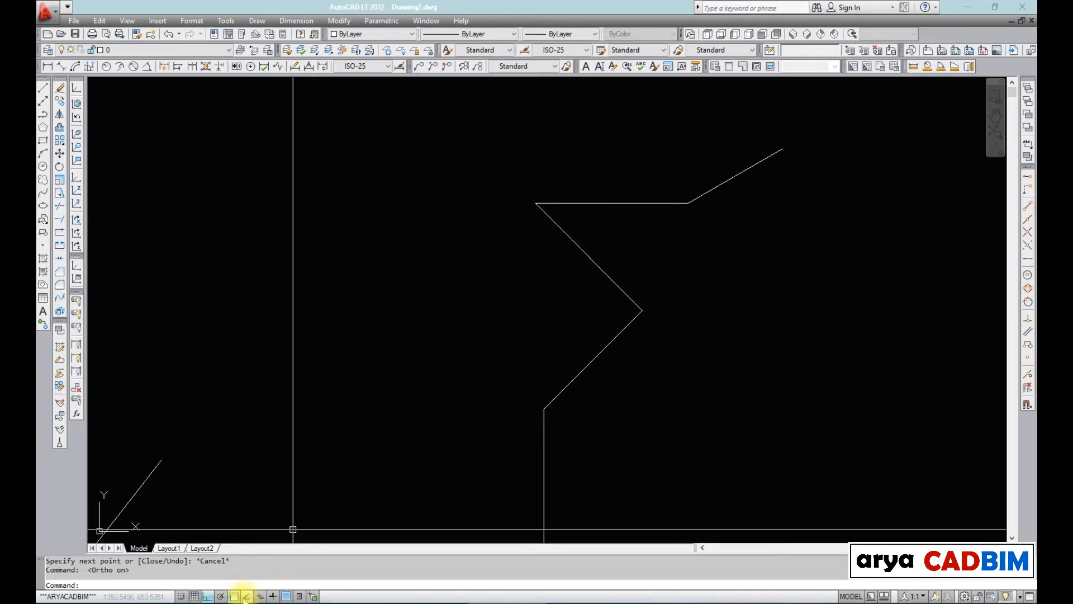
left_click(221, 596)
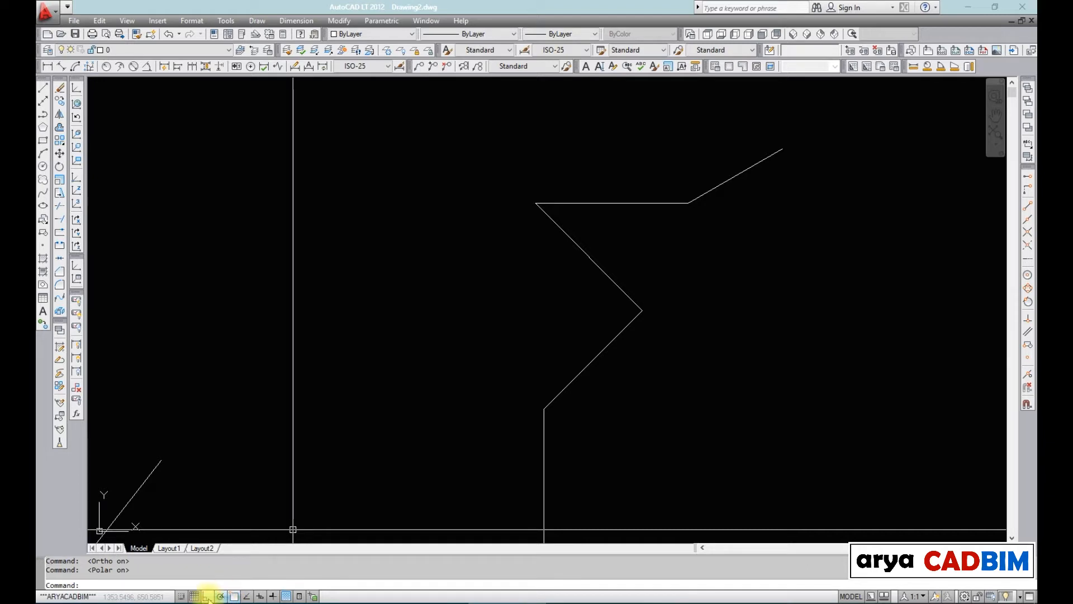
left_click(206, 597)
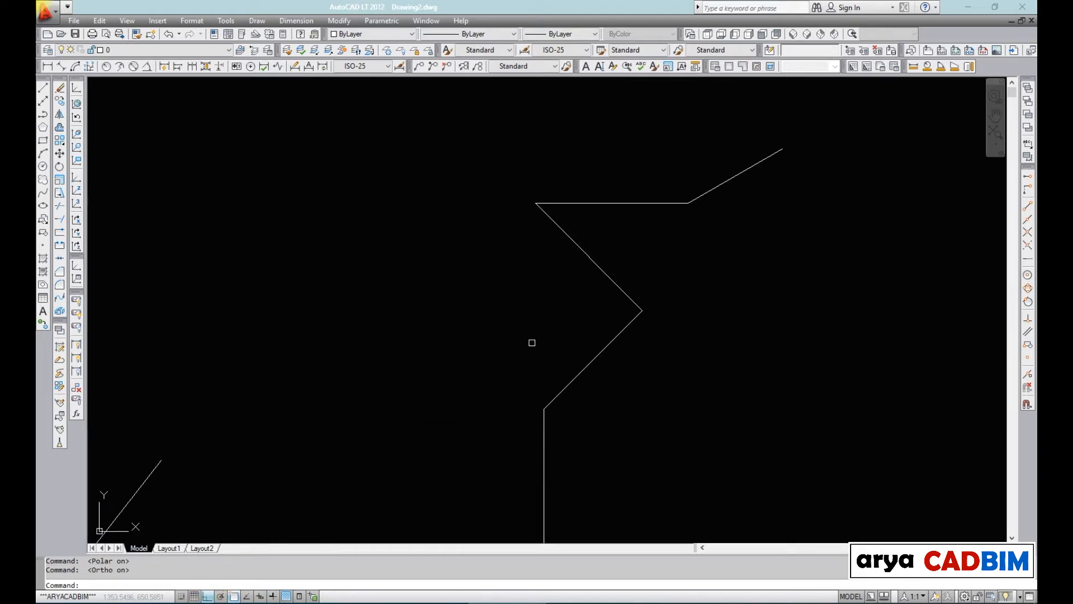
scroll(533, 338, "down", 1)
middle_click(534, 339)
middle_click(533, 338)
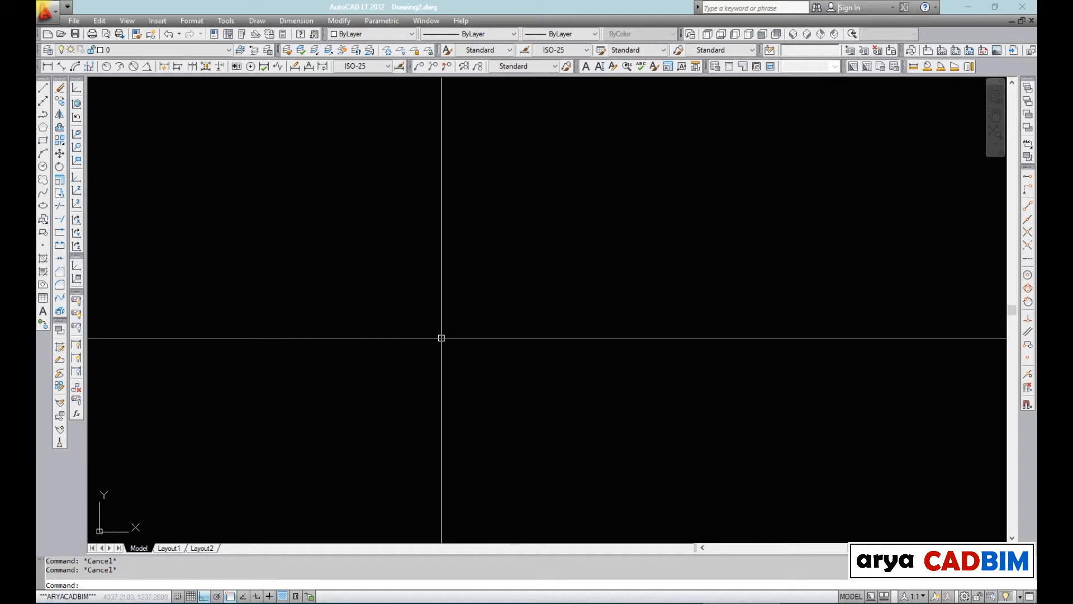
- Toggle Object Snap Tracking on and off, leaving it on
key("F11")
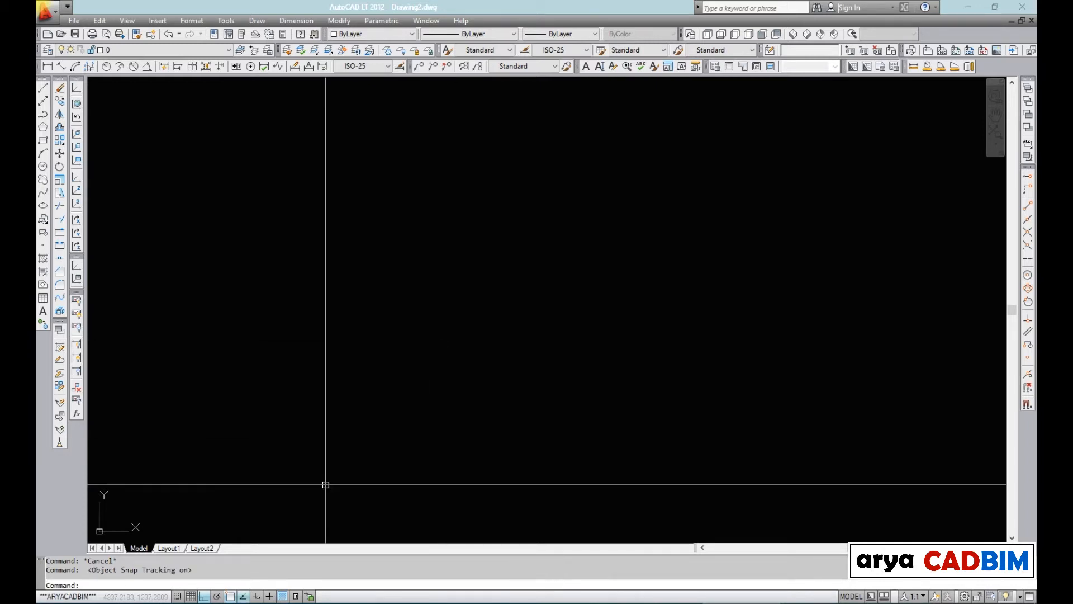
key("F11")
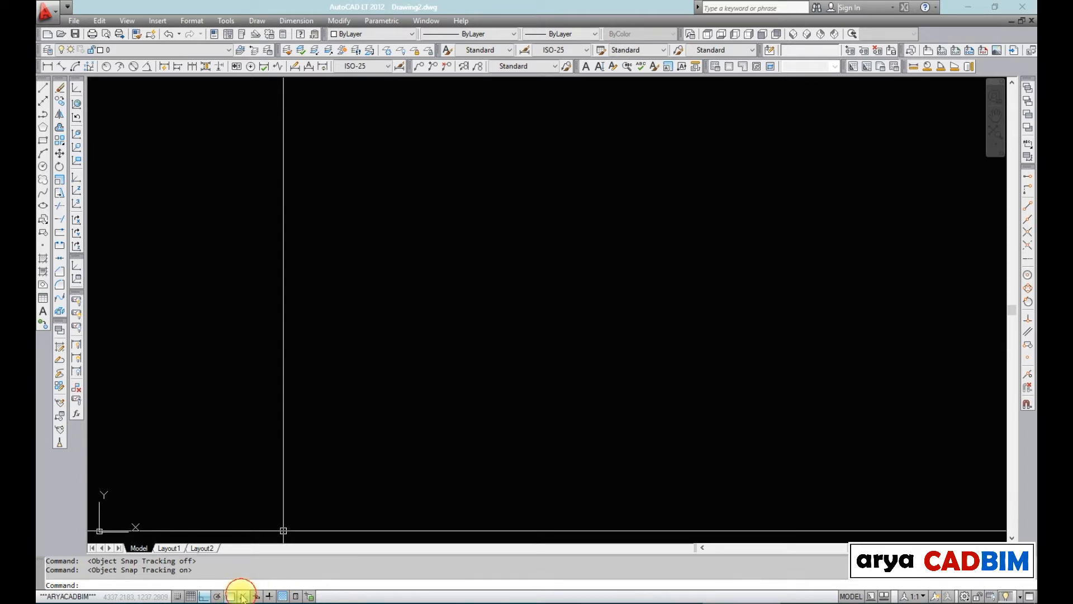
left_click(244, 597)
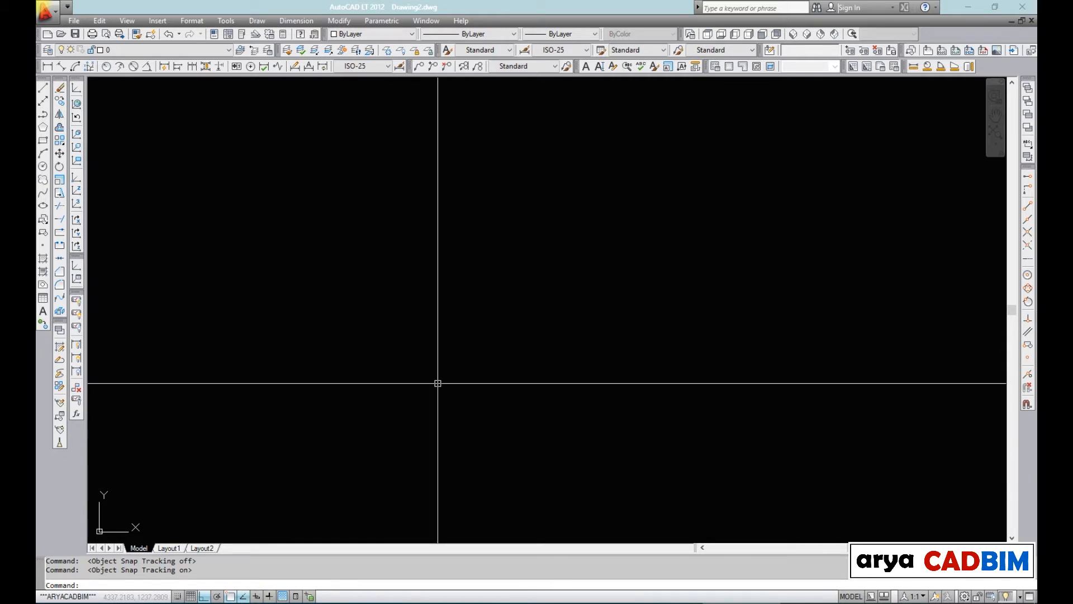
- Enable the Tangent object snap and disable it again, keeping the other object snap modes
right_click(230, 597)
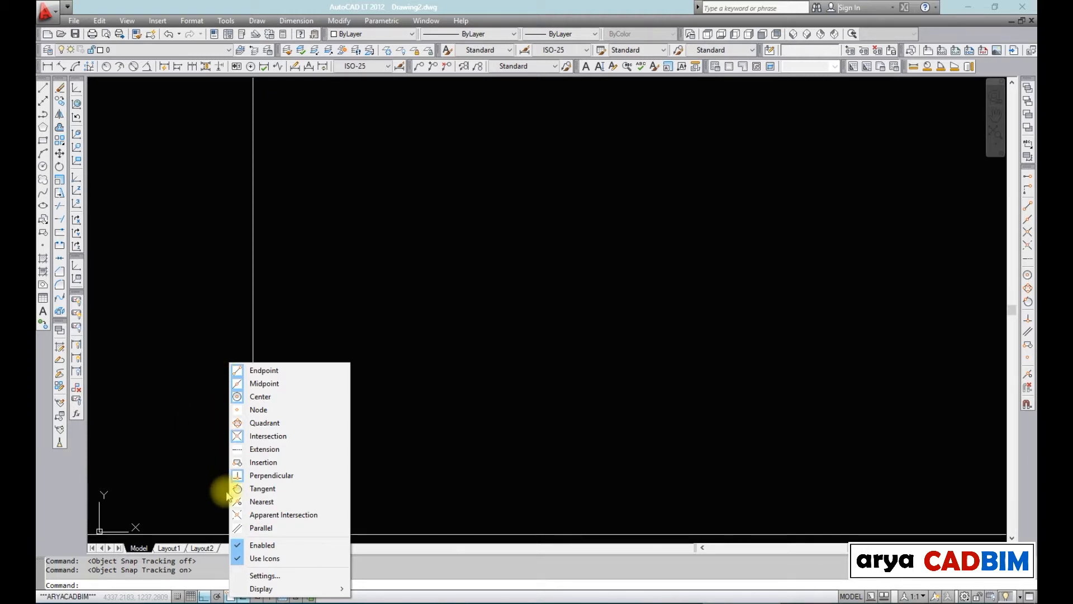
left_click(263, 488)
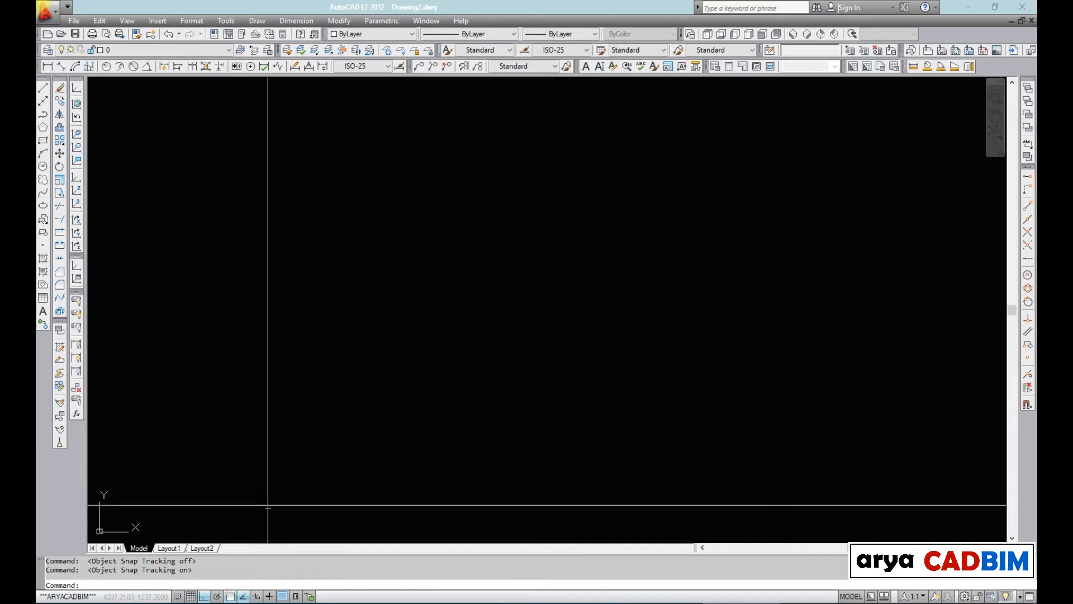
right_click(230, 596)
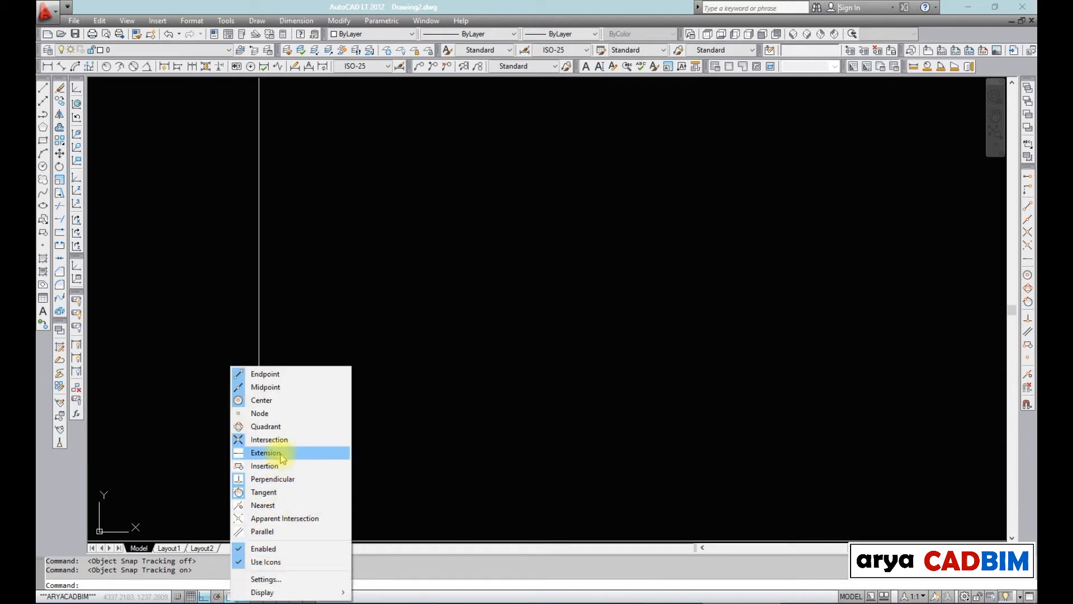
left_click(272, 492)
right_click(230, 596)
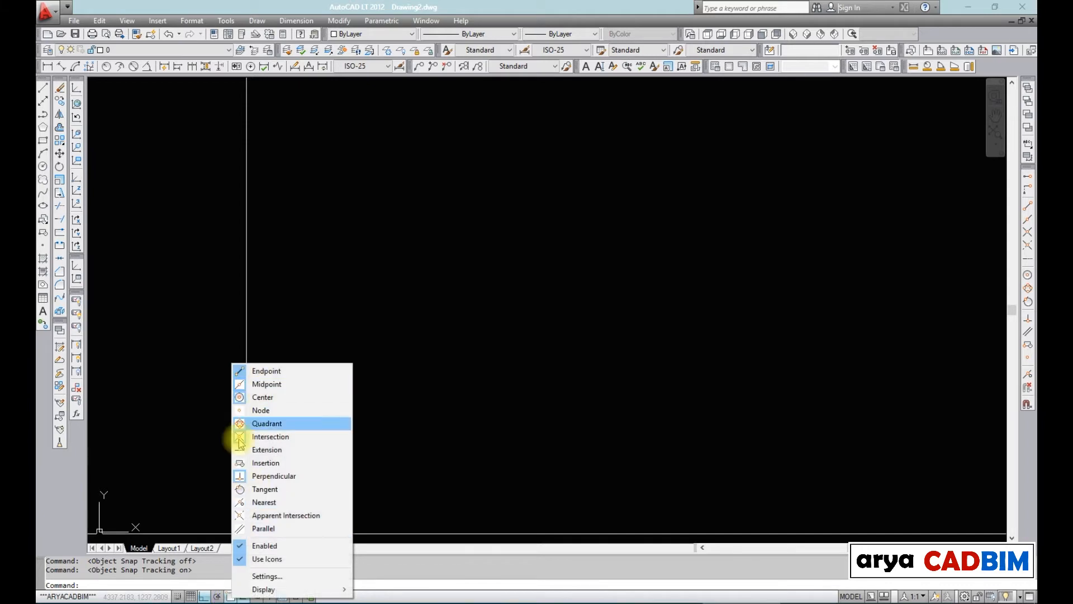
left_click(213, 467)
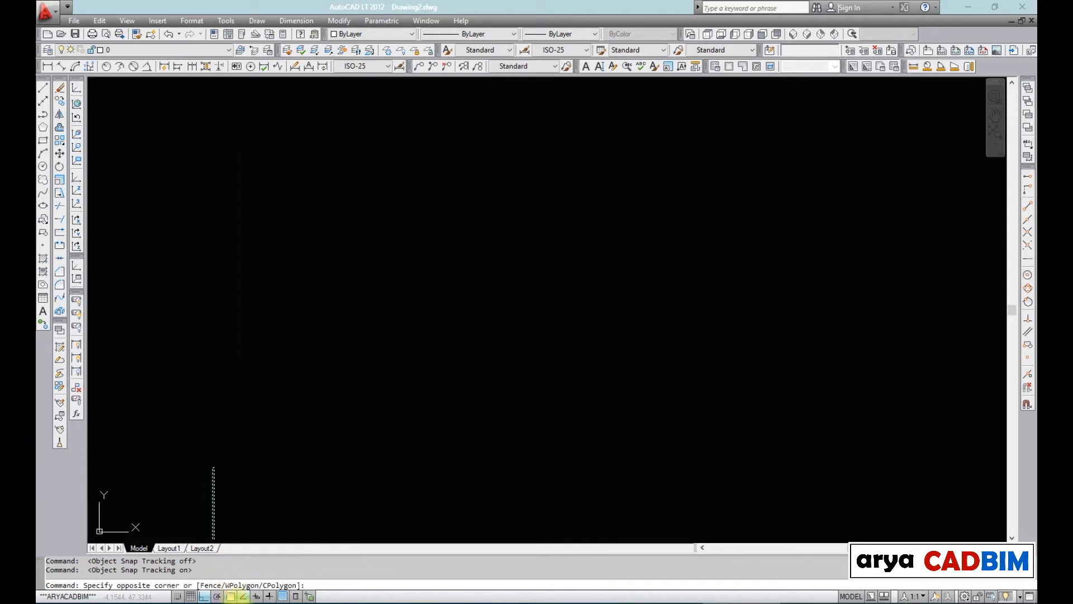
- Examine the object snap modes and the Object Snap Tracking option in the Drafting Settings, and accept the settings
right_click(230, 596)
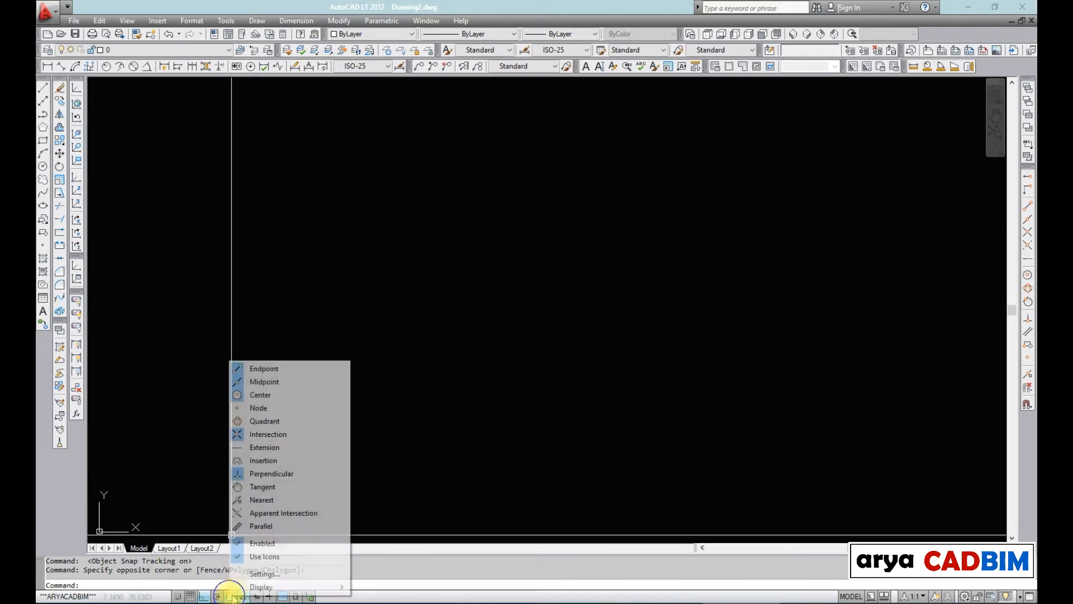
left_click(268, 575)
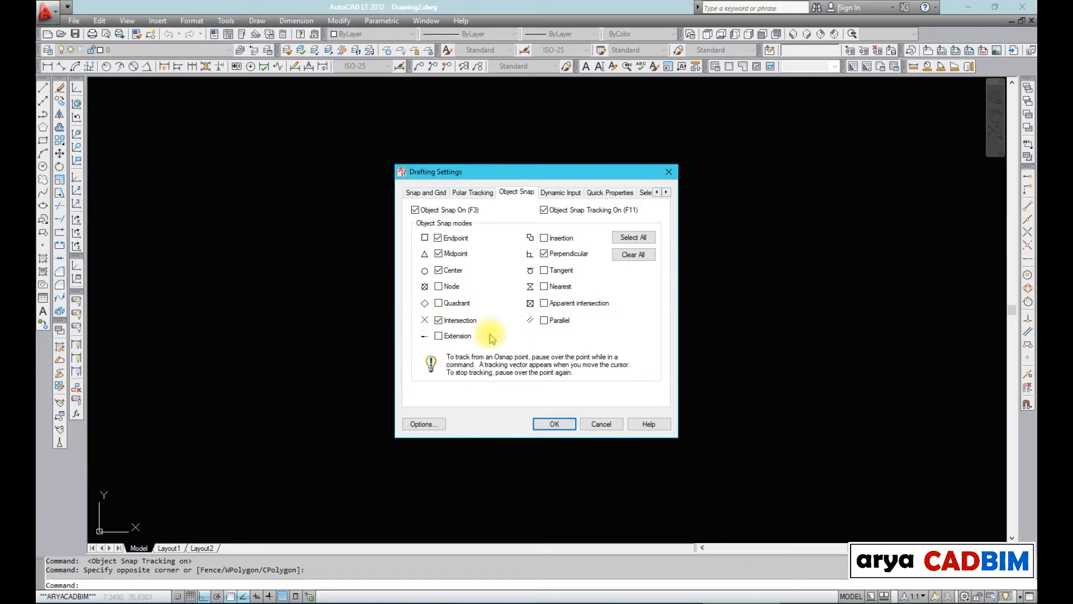
left_click(440, 286)
left_click(544, 271)
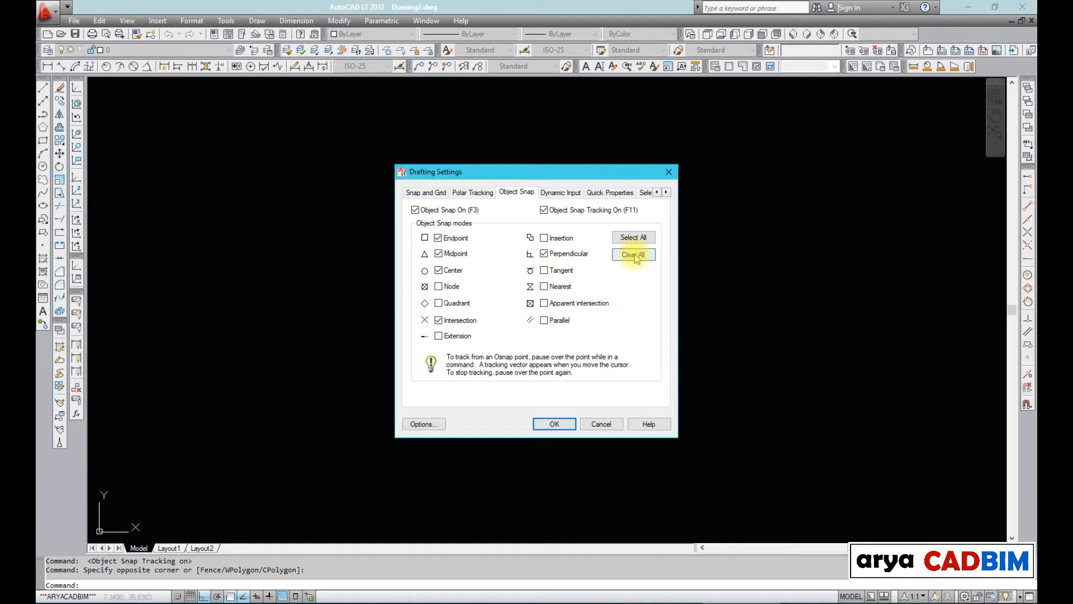
left_click(554, 425)
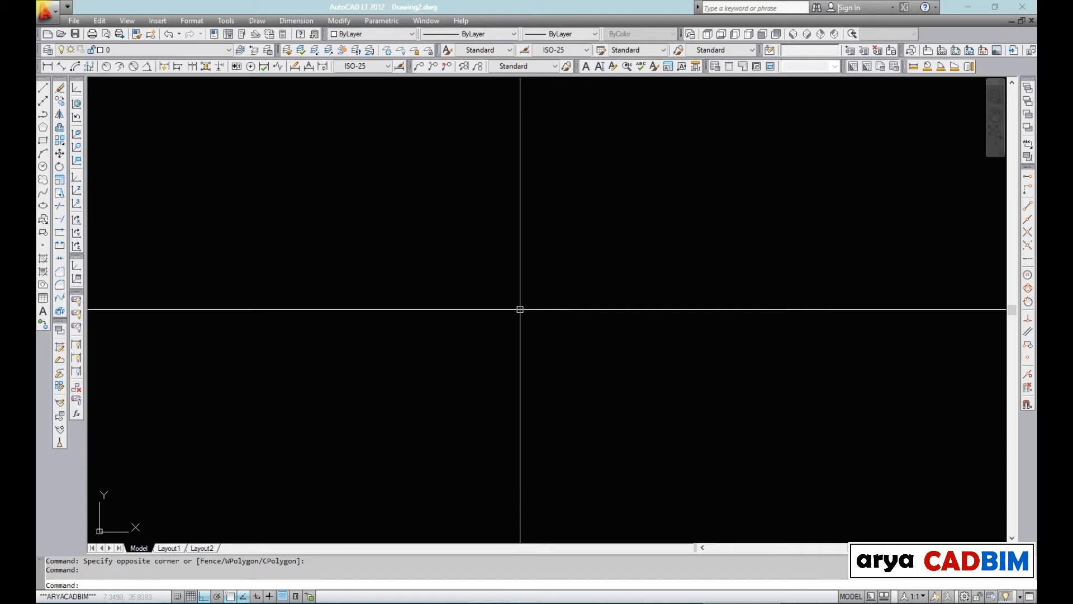
key("Escape")
key("Escape")
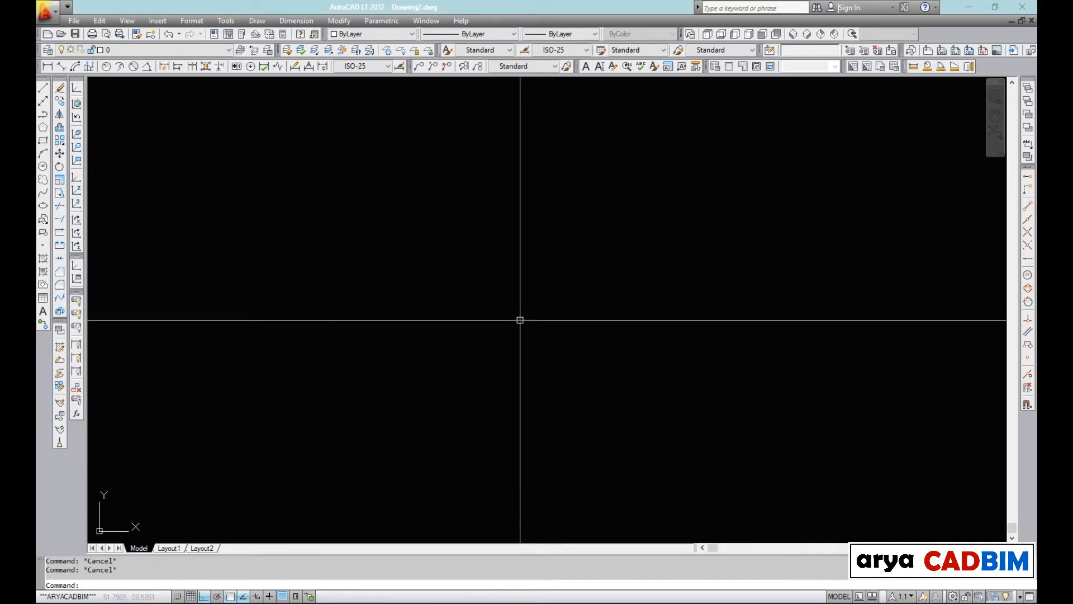
- Draw a closed rectangle from four separate lines, tracking from the first line's start point to align the upper right corner
type("L")
key("space")
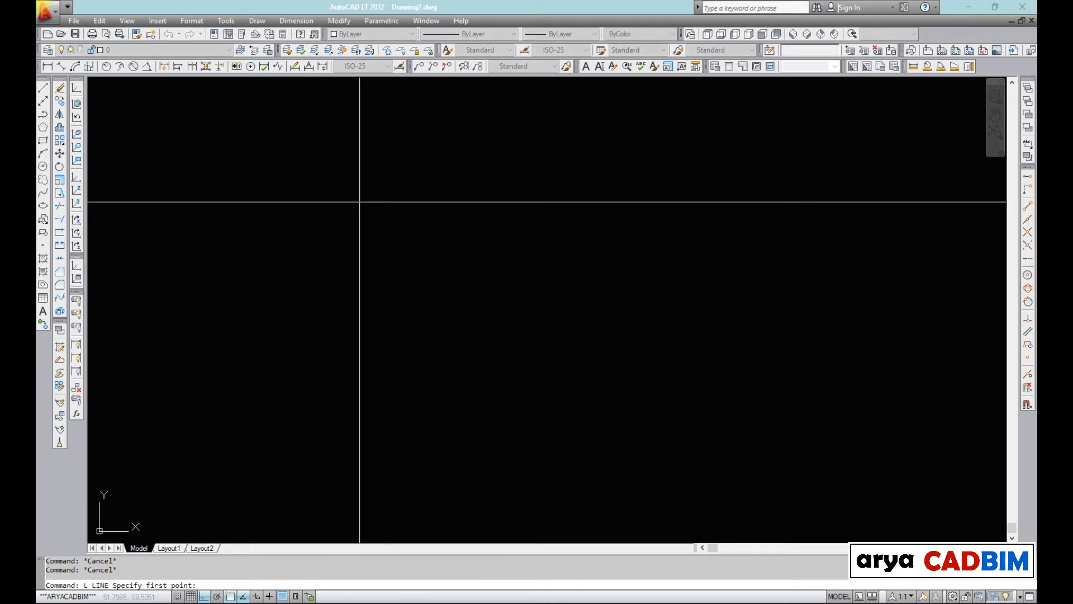
left_click(360, 200)
left_click(359, 353)
left_click(661, 355)
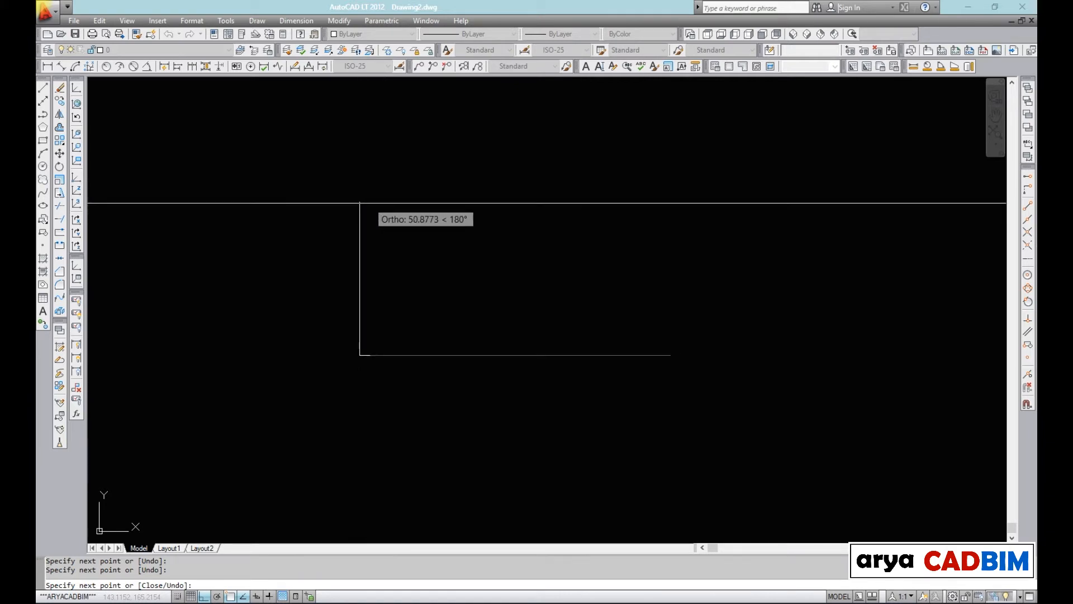
scroll(503, 198, "up", 2)
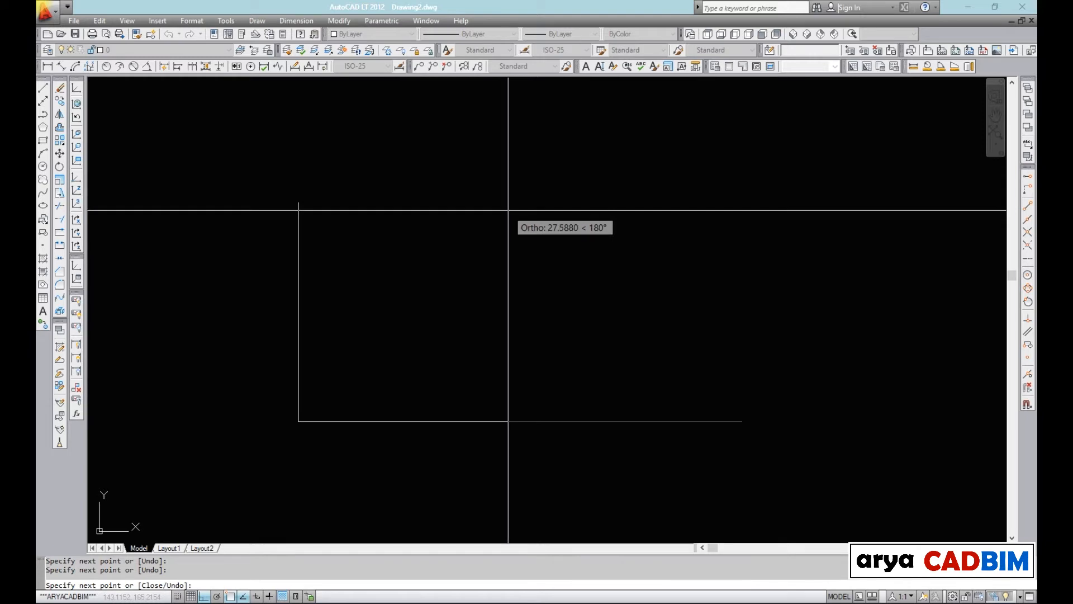
scroll(487, 212, "up", 2)
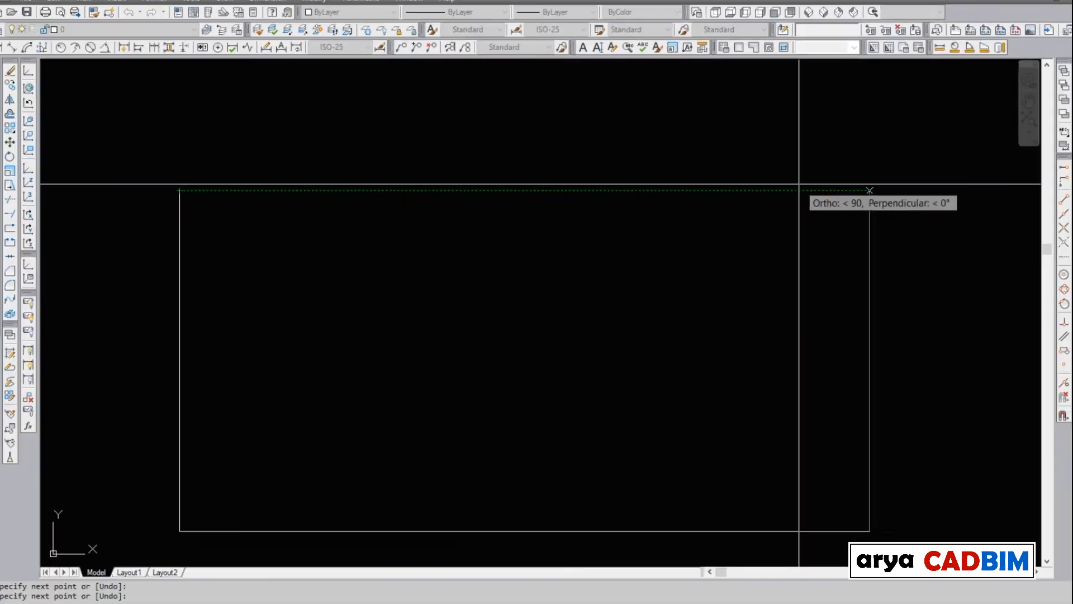
left_click(798, 184)
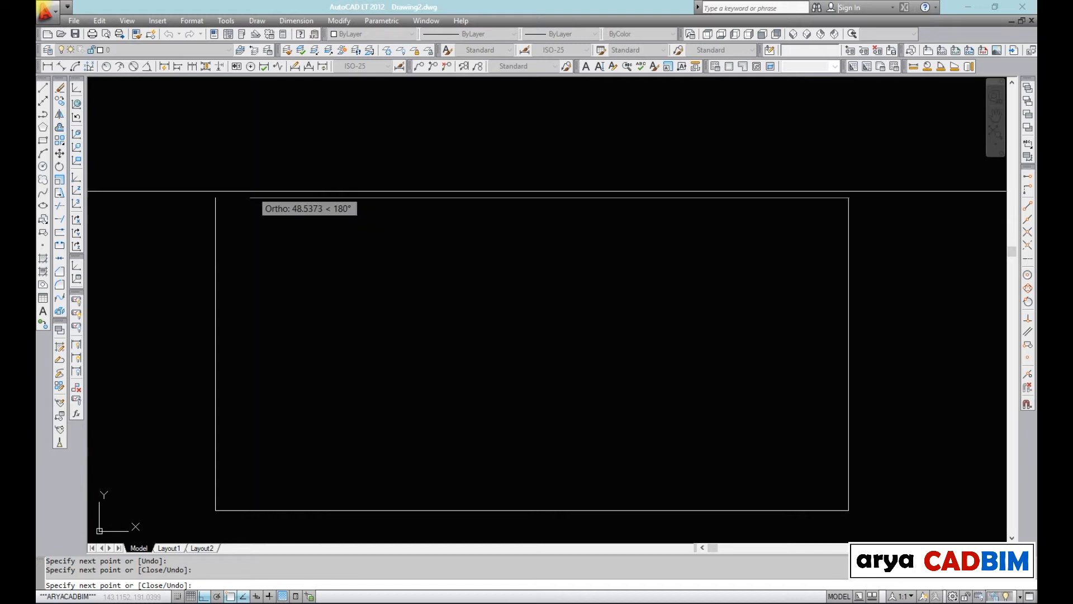
left_click(216, 199)
key("Escape")
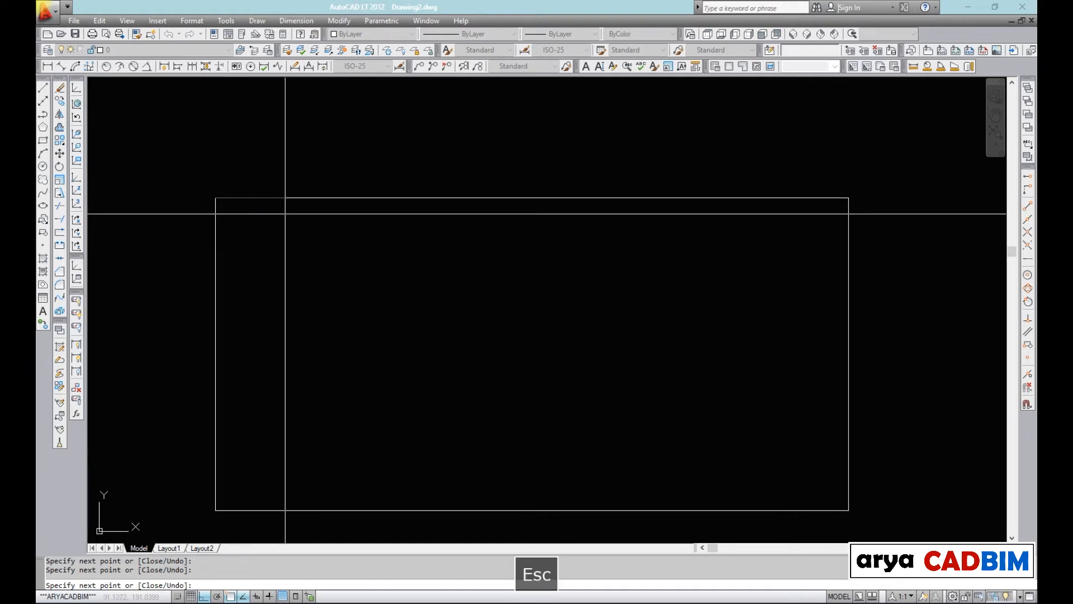
- Erase the four lines forming the rectangle
scroll(465, 226, "down", 1)
left_click(808, 168)
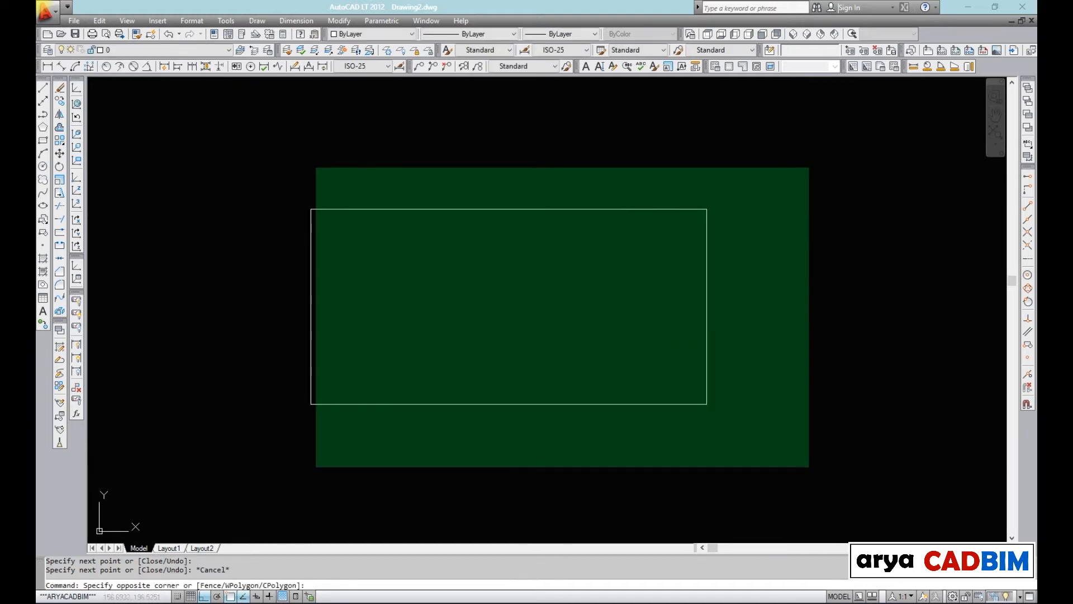
left_click(260, 452)
type("e")
key("space")
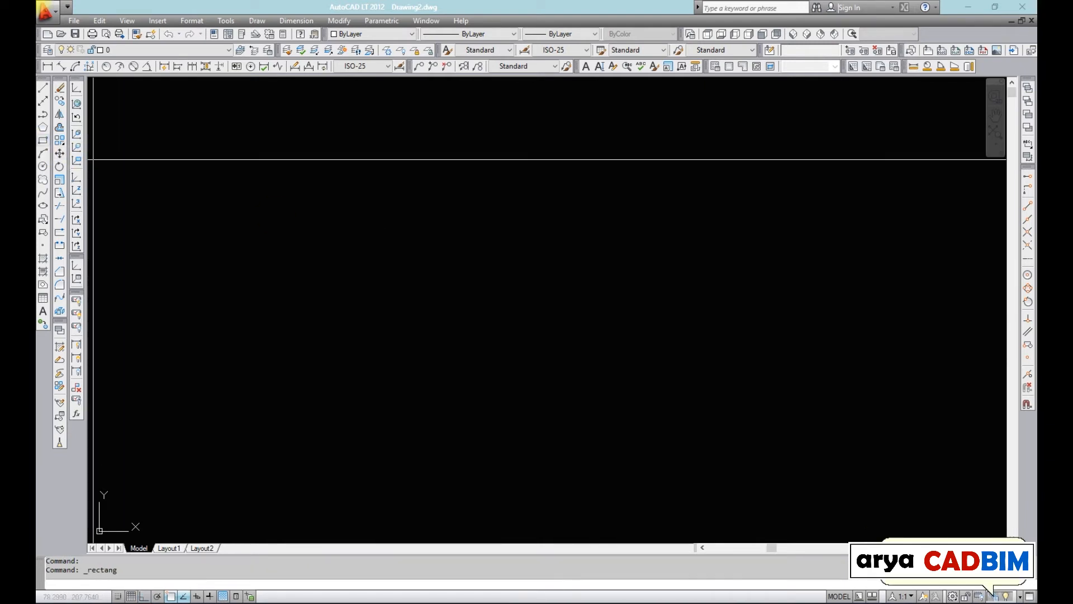
- Draw a wide rectangle with the Rectangle command in the middle of the drawing area
left_click(387, 236)
left_click(770, 403)
scroll(632, 341, "up", 2)
scroll(584, 332, "down", 4)
scroll(592, 328, "up", 3)
middle_click_drag(570, 330, 567, 326)
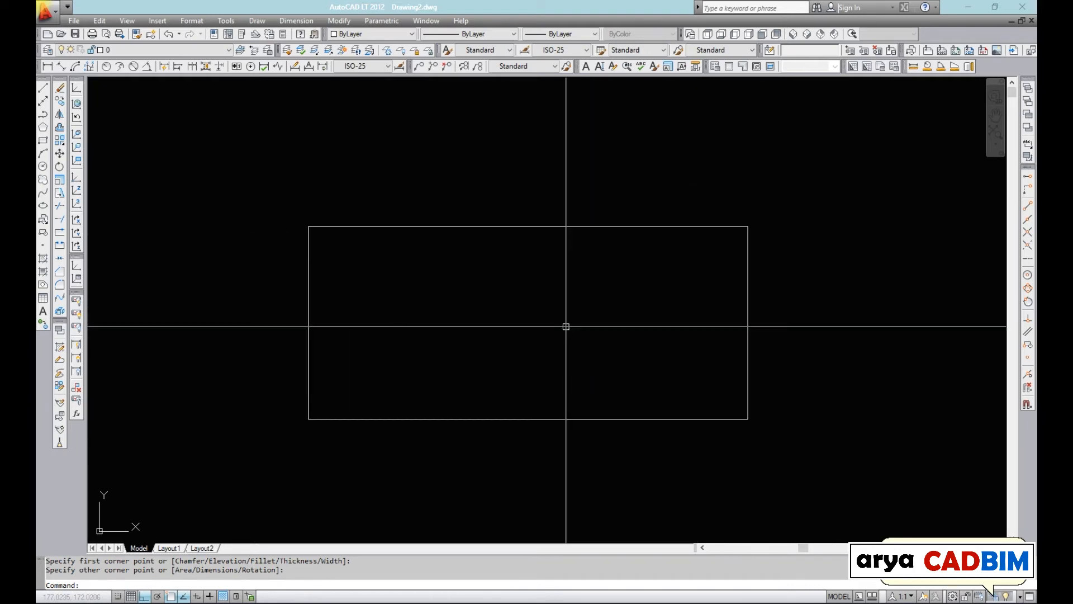
- Draw a vertical line down from the midpoint of the rectangle's upper edge and a horizontal line rightward from its left edge's midpoint
scroll(603, 280, "down", 1)
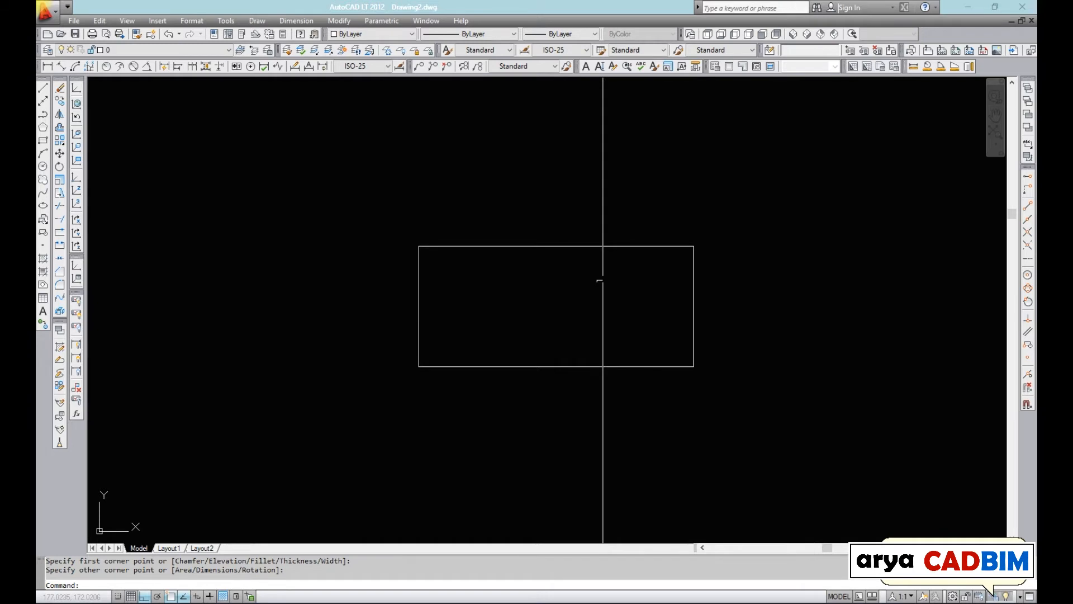
scroll(570, 271, "up", 1)
type("l")
key("space")
left_click(530, 264)
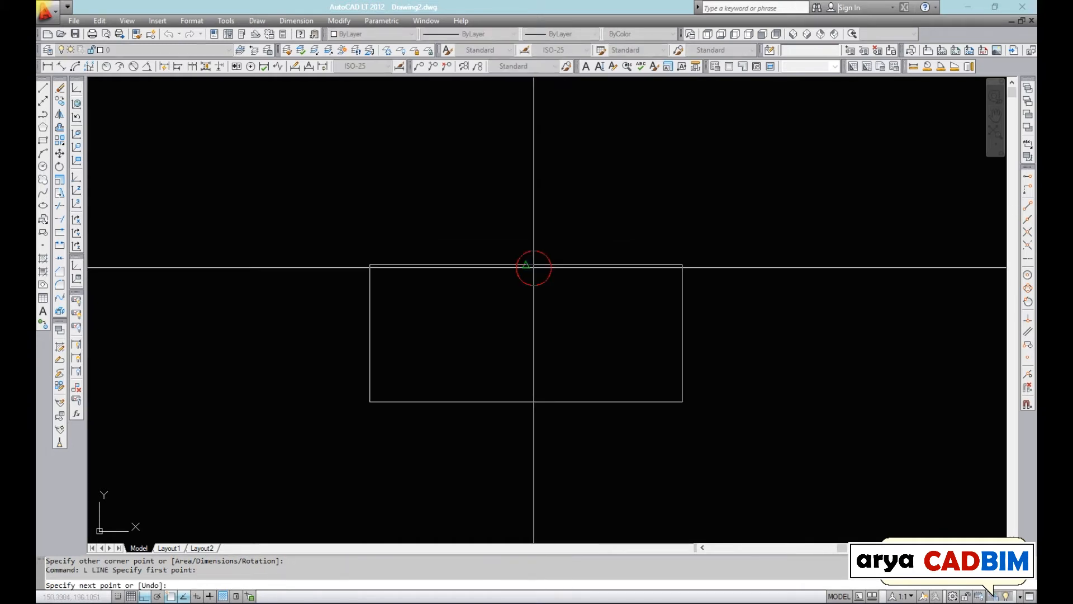
left_click(526, 499)
key("Escape")
key("space")
left_click(369, 333)
key("Escape")
key("Escape")
- Draw a circle of about 7.96 radius centred on the intersection of the two construction lines
type("c")
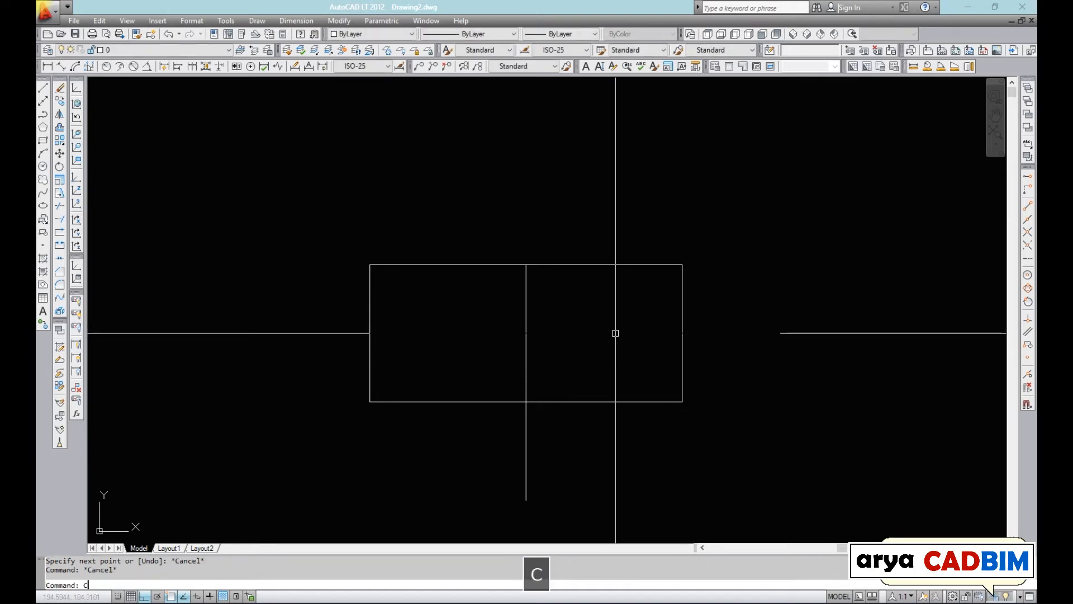
key("space")
left_click(525, 335)
left_click(570, 302)
key("Escape")
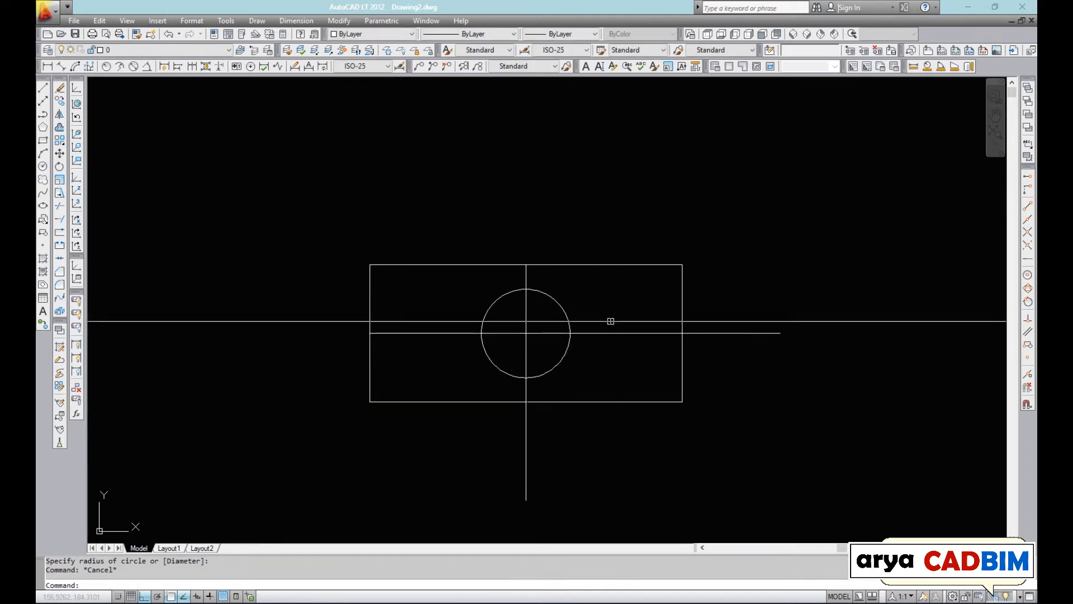
- Erase the circle and both construction lines, keeping the rectangle
left_click(607, 310)
left_click(460, 367)
type("e")
key("space")
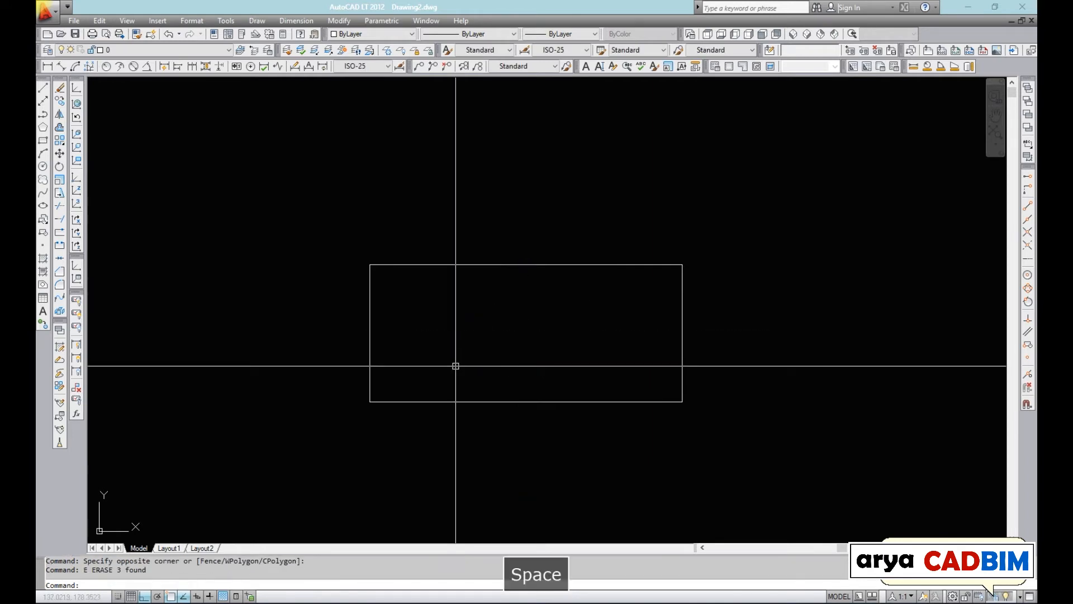
key("Escape")
- Draw a circle of about 8.45 radius at the rectangle's centre, locating it by tracking from the left and upper edge midpoints
scroll(492, 339, "down", 2)
scroll(507, 341, "up", 3)
middle_click_drag(506, 342, 512, 319)
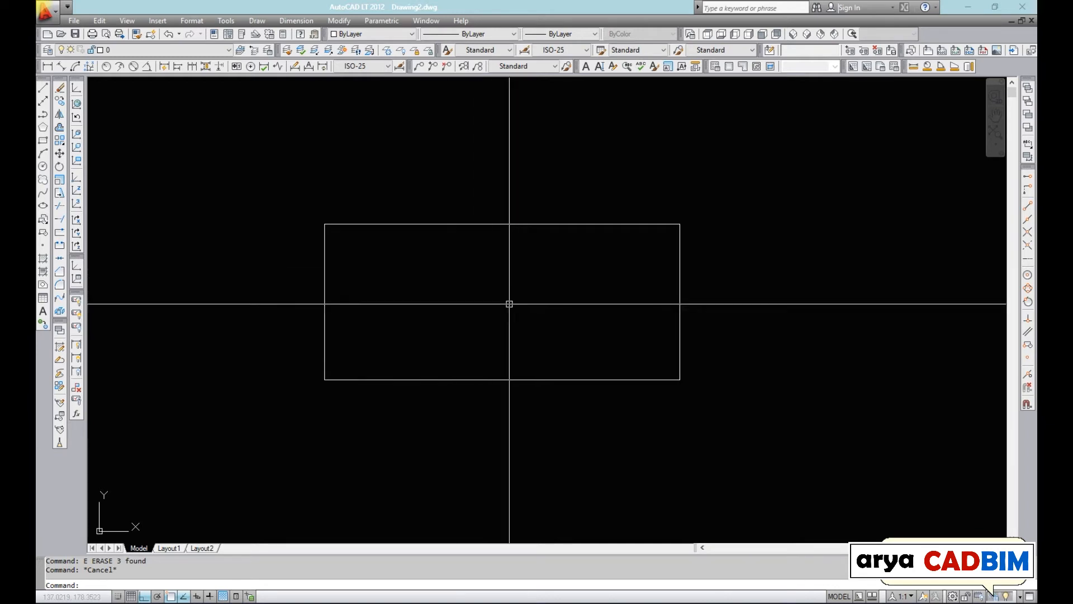
type("c")
key("space")
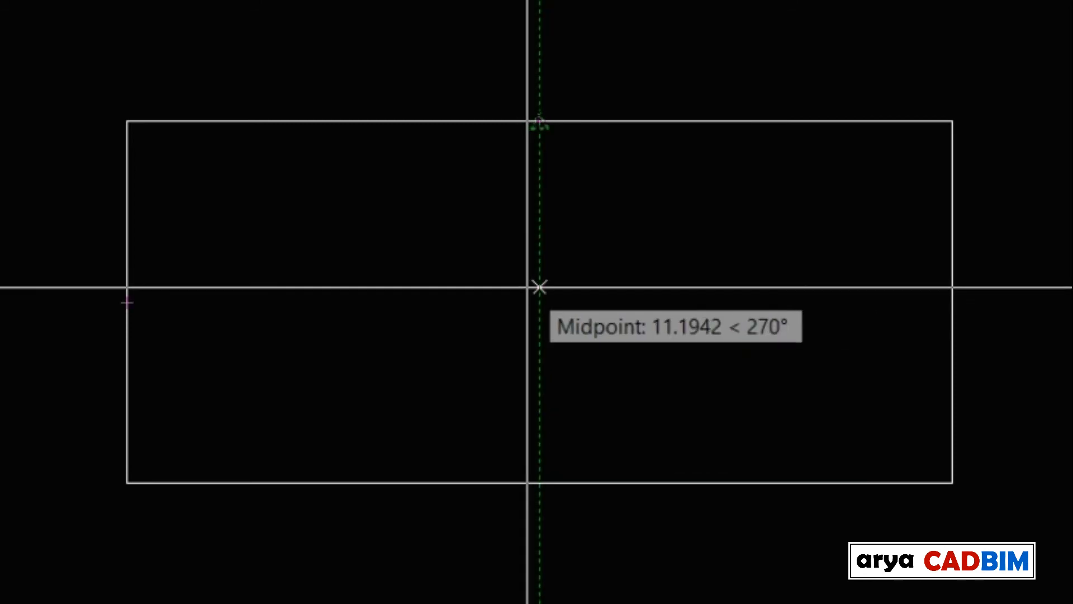
left_click(540, 302)
scroll(594, 235, "down", 3)
left_click(584, 244)
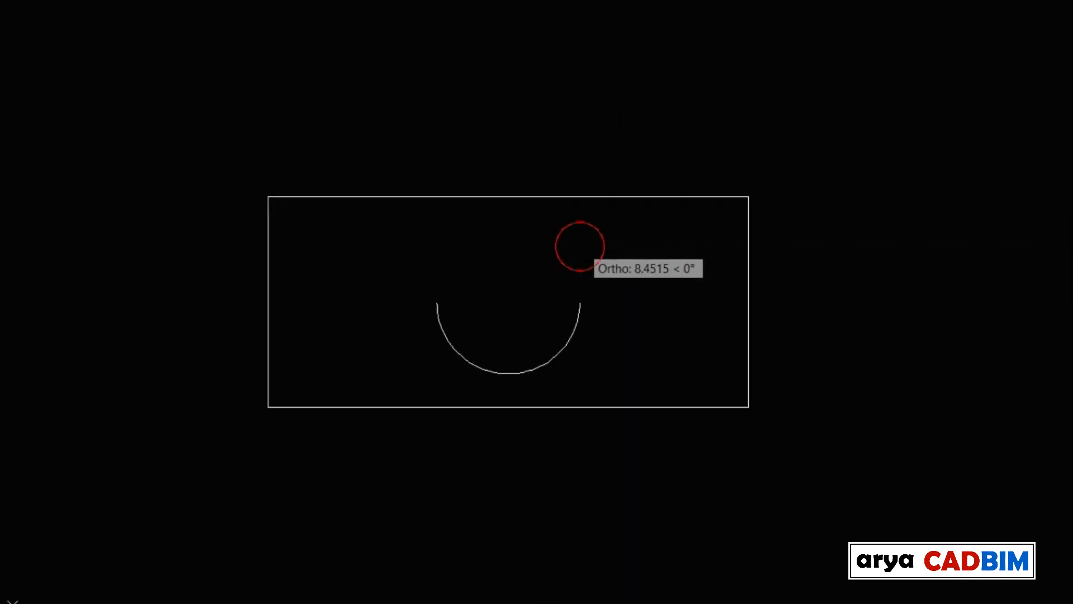
key("Escape")
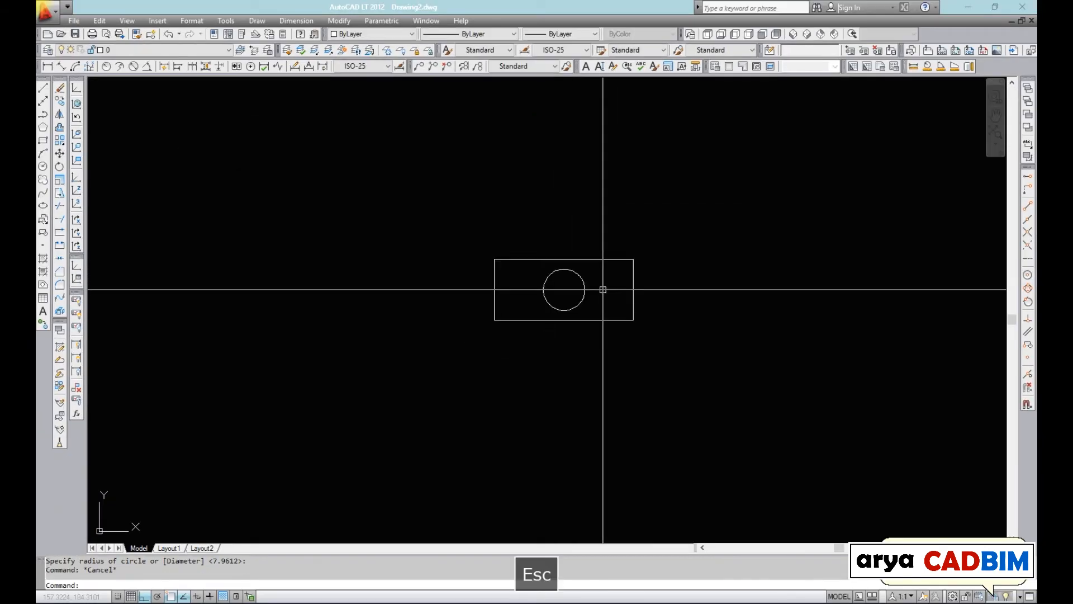
- Erase the rectangle together with the circle inside it
scroll(602, 289, "up", 5)
left_click(497, 257)
left_click(450, 178)
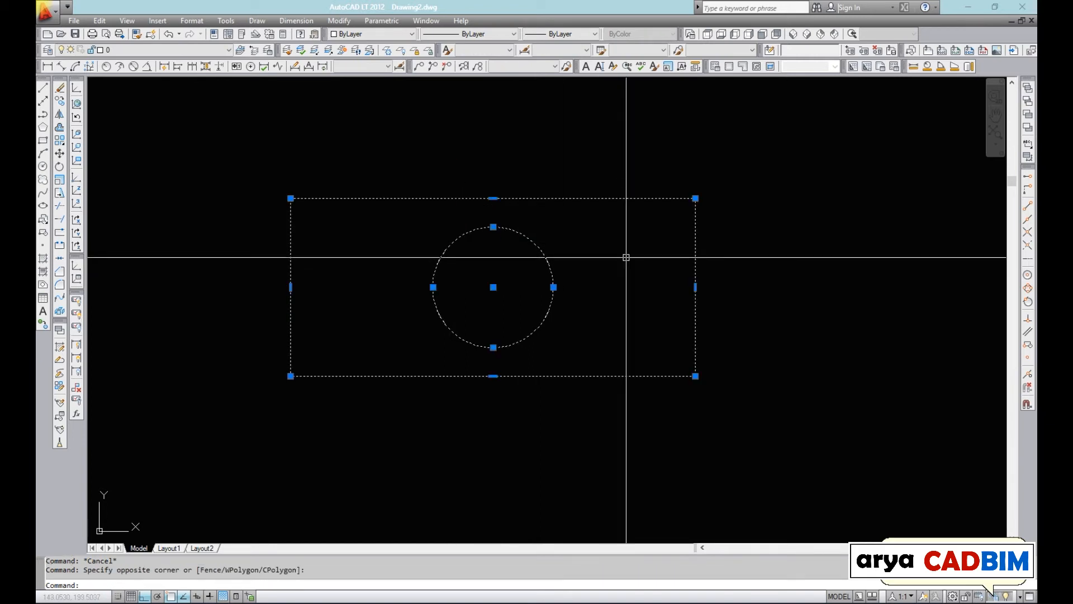
key("Escape")
left_click(726, 167)
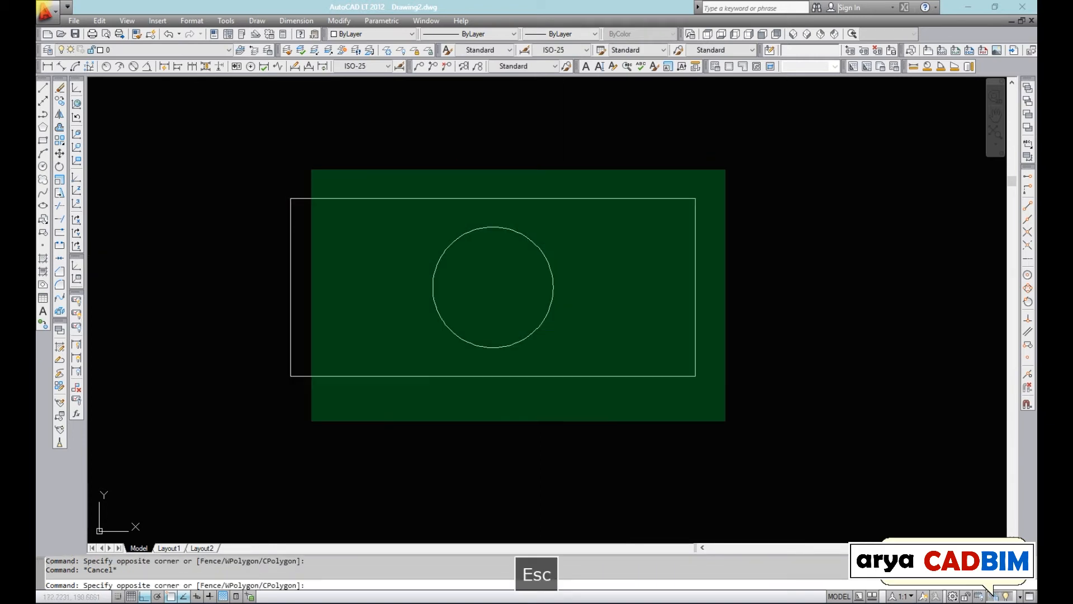
left_click(235, 431)
type("e")
key("space")
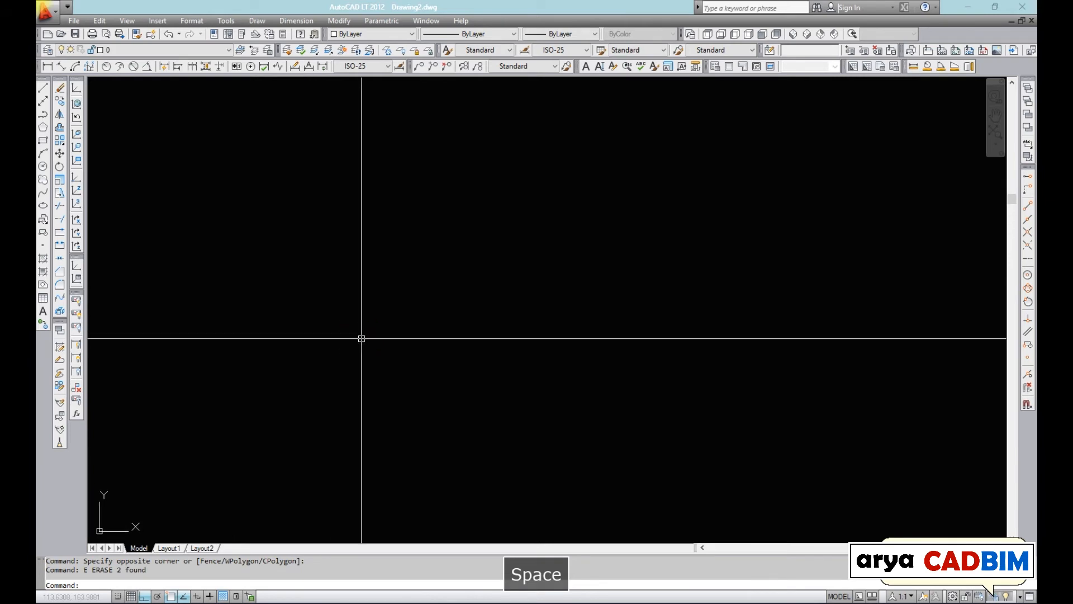
key("Escape")
- Draw a single horizontal line in the empty drawing area with Ortho
type("l")
key("space")
left_click(339, 288)
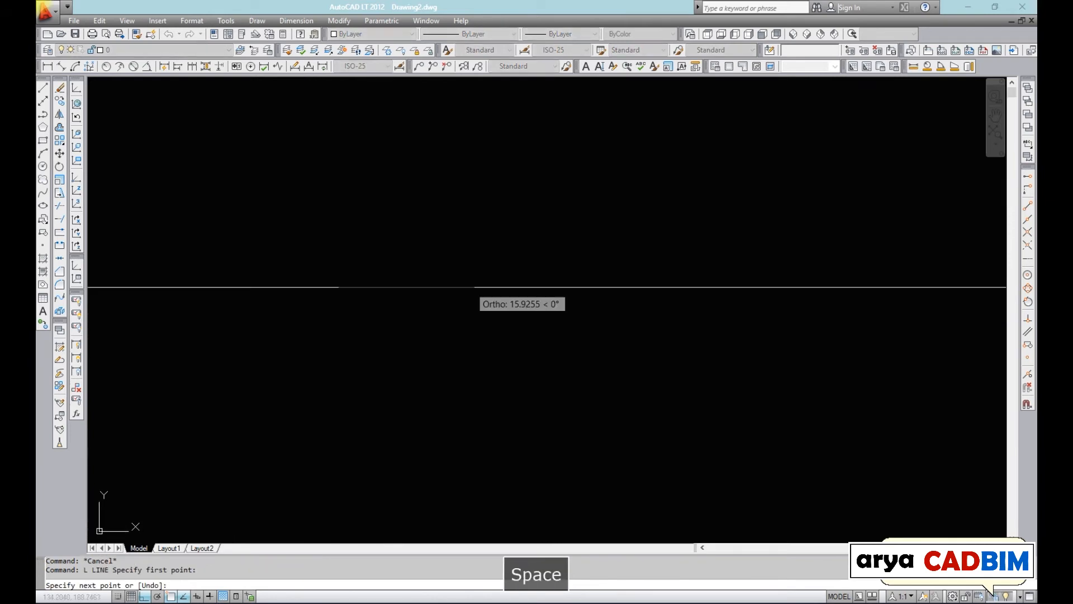
key("Escape")
key("Escape")
middle_click_drag(457, 364, 502, 290)
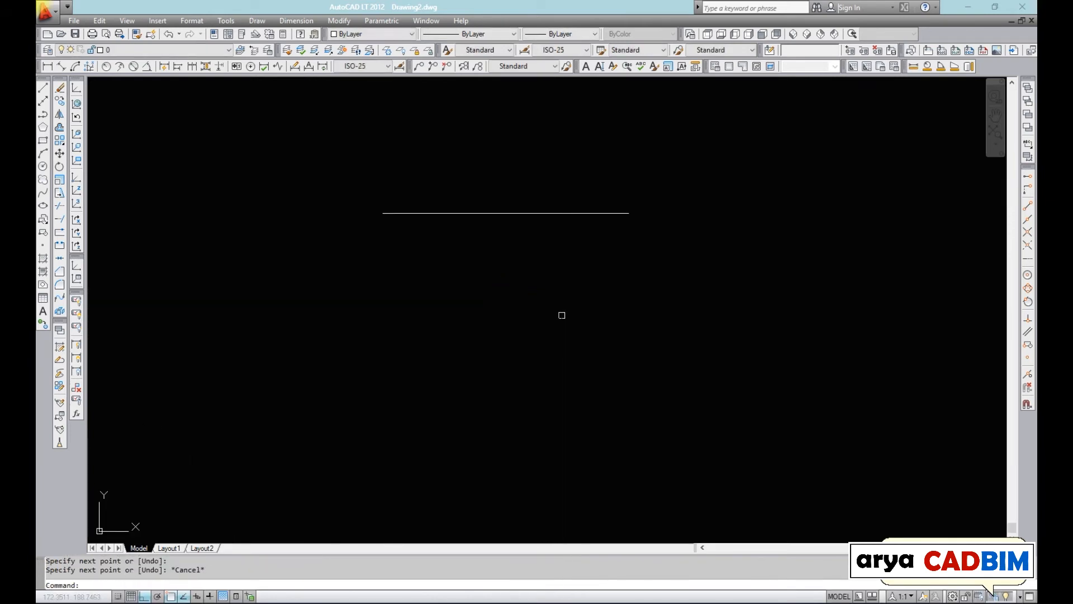
- Draw a second horizontal line leftward, starting 50 units directly below the first line's right endpoint by object snap tracking
middle_click_drag(586, 330, 557, 352)
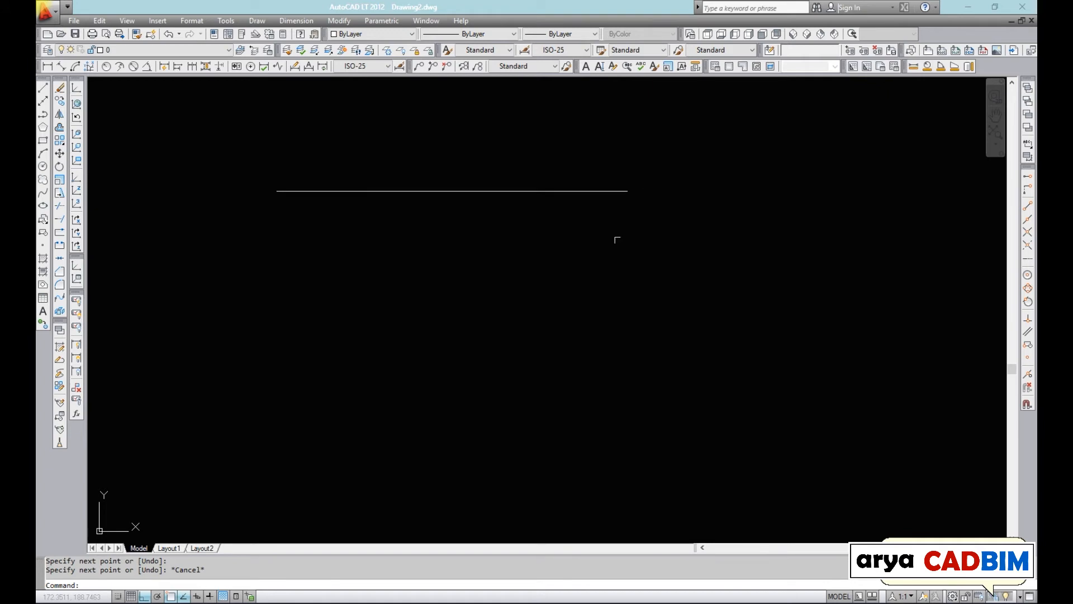
type("l")
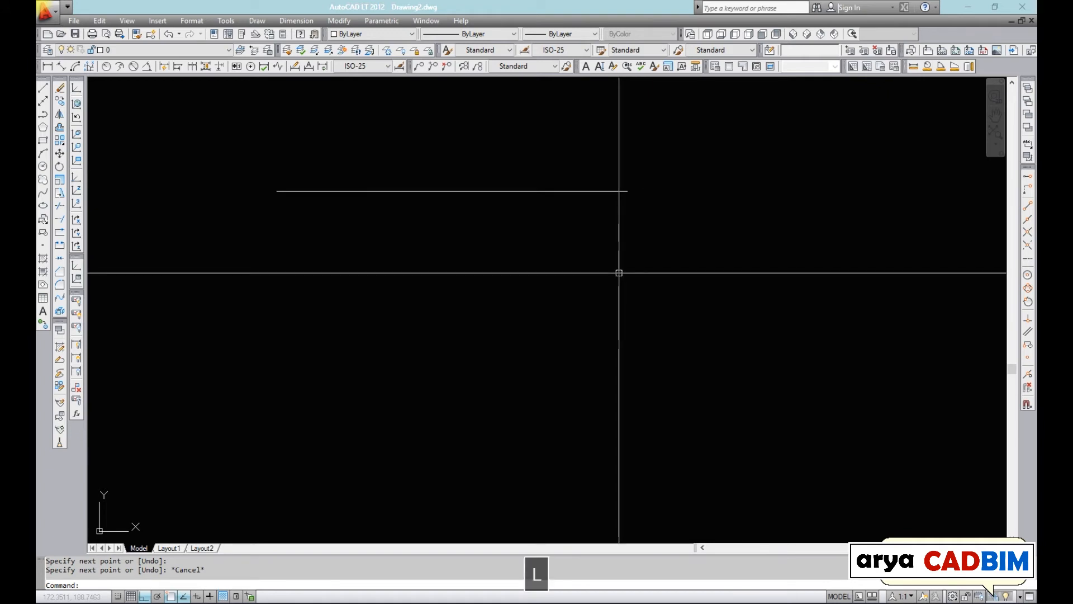
key("space")
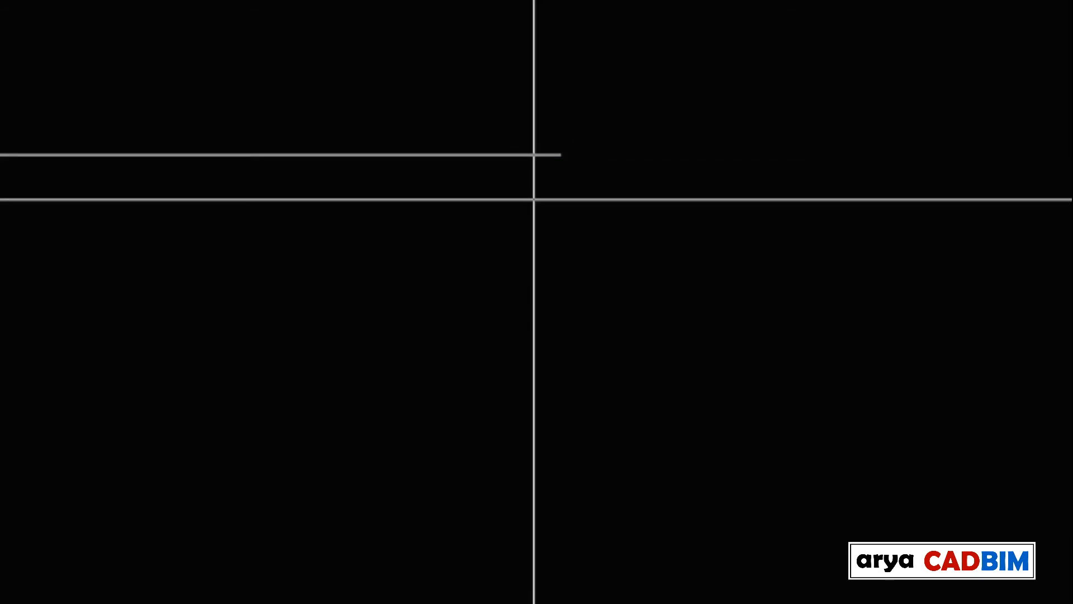
left_click(560, 153)
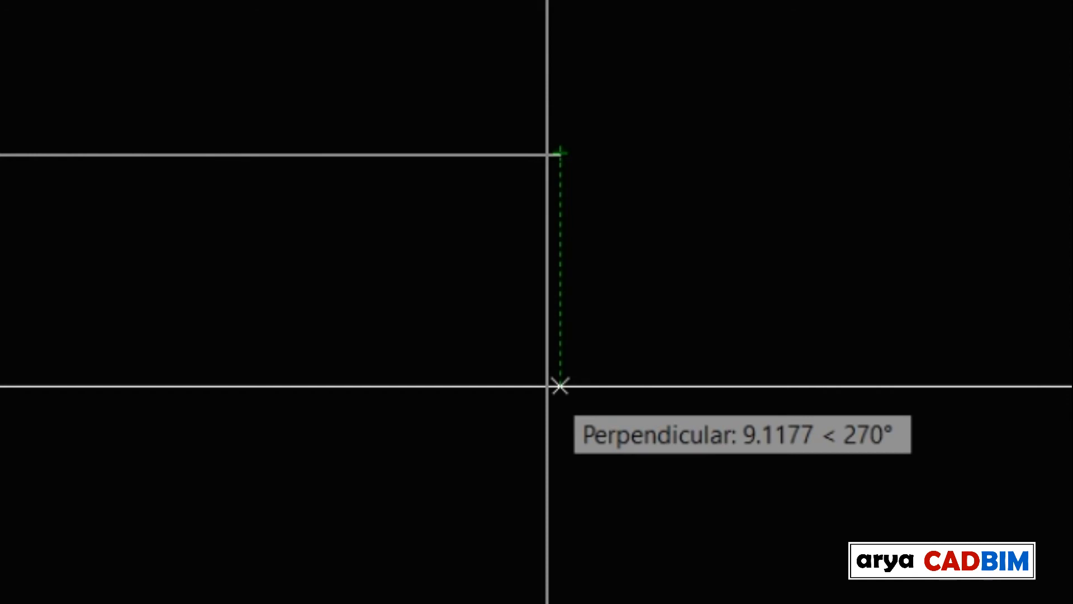
type("50")
key("Return")
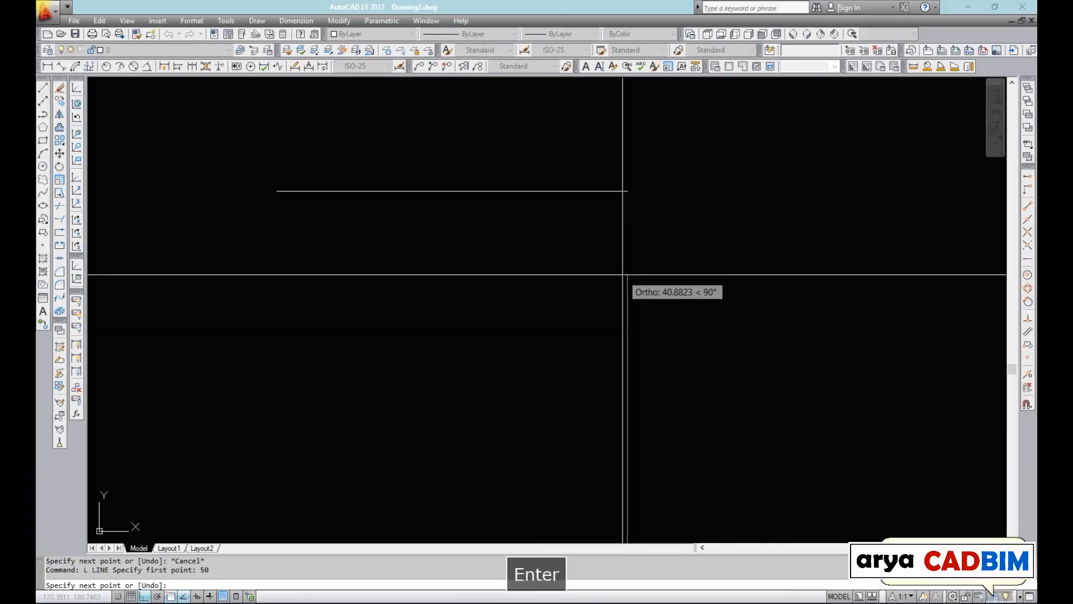
scroll(623, 279, "down", 3)
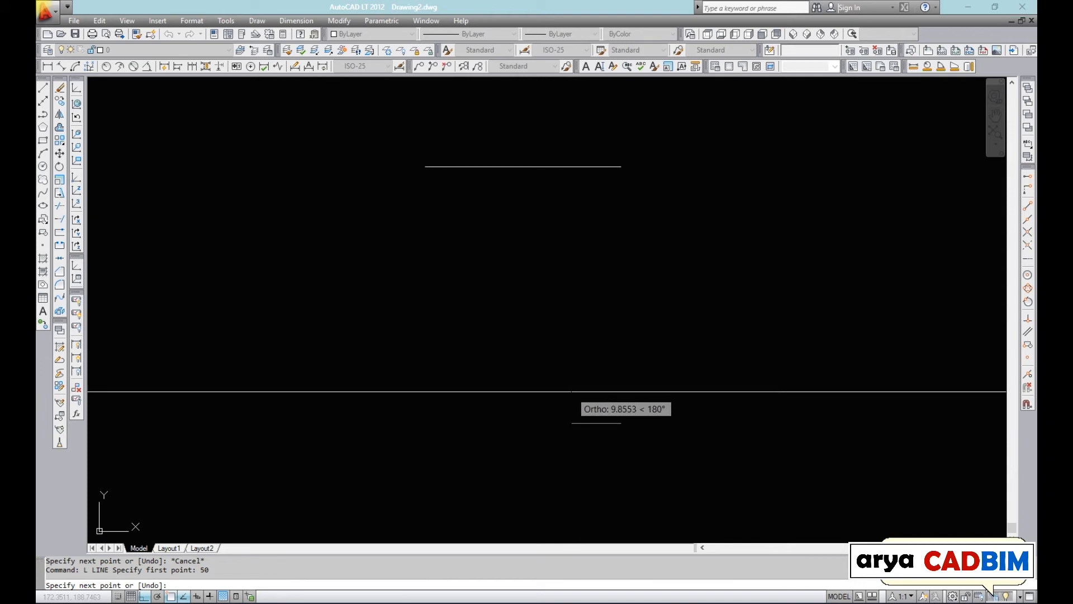
left_click(491, 403)
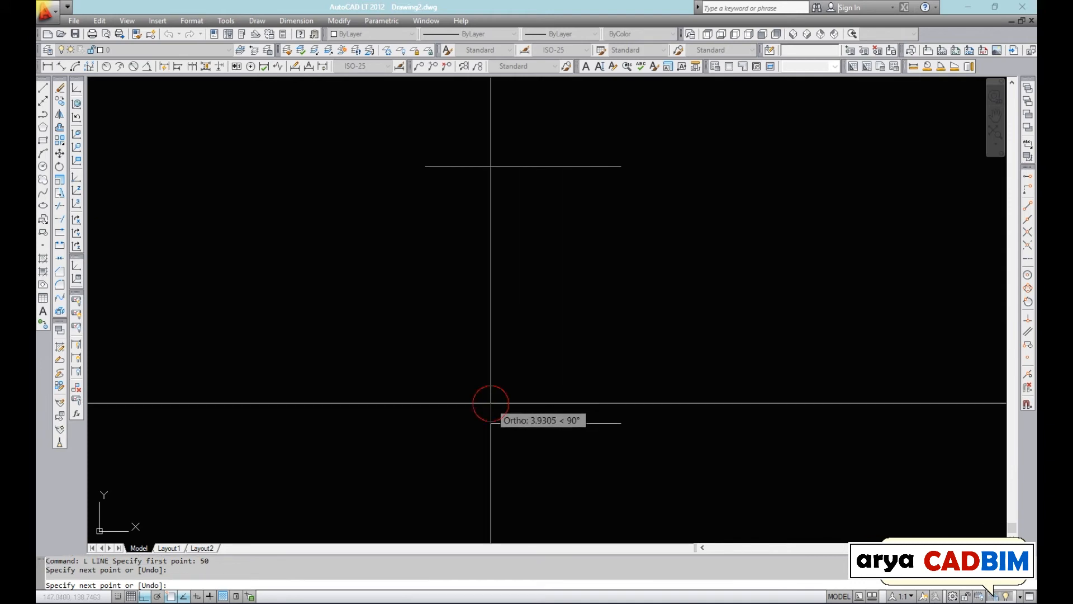
key("Escape")
- Add a linear dimension for the vertical distance between the right endpoints of the two horizontal lines
middle_click_drag(628, 326, 606, 333)
key("space")
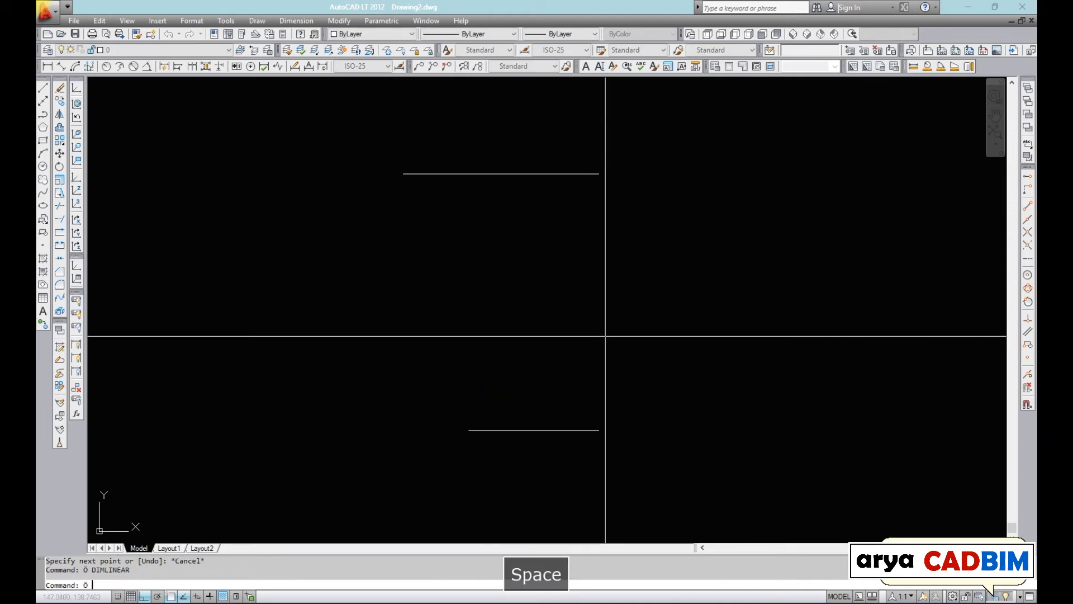
left_click(597, 429)
left_click(599, 174)
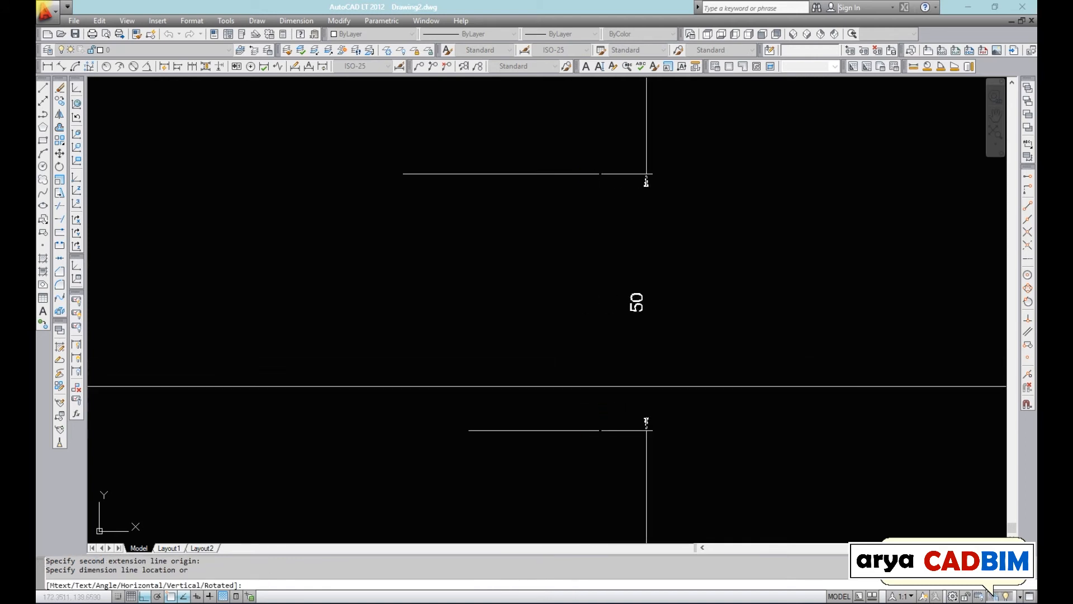
left_click(646, 386)
key("Escape")
- Erase the linear dimension and both horizontal lines
left_click(682, 314)
left_click(622, 321)
type("e")
key("space")
left_click(586, 149)
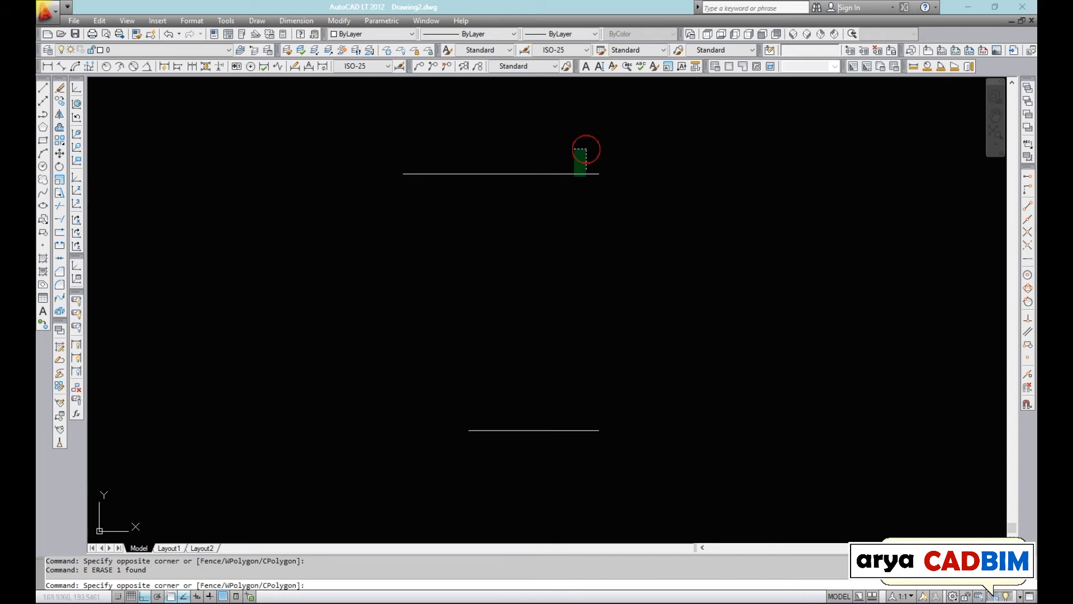
left_click(528, 442)
type("e")
key("space")
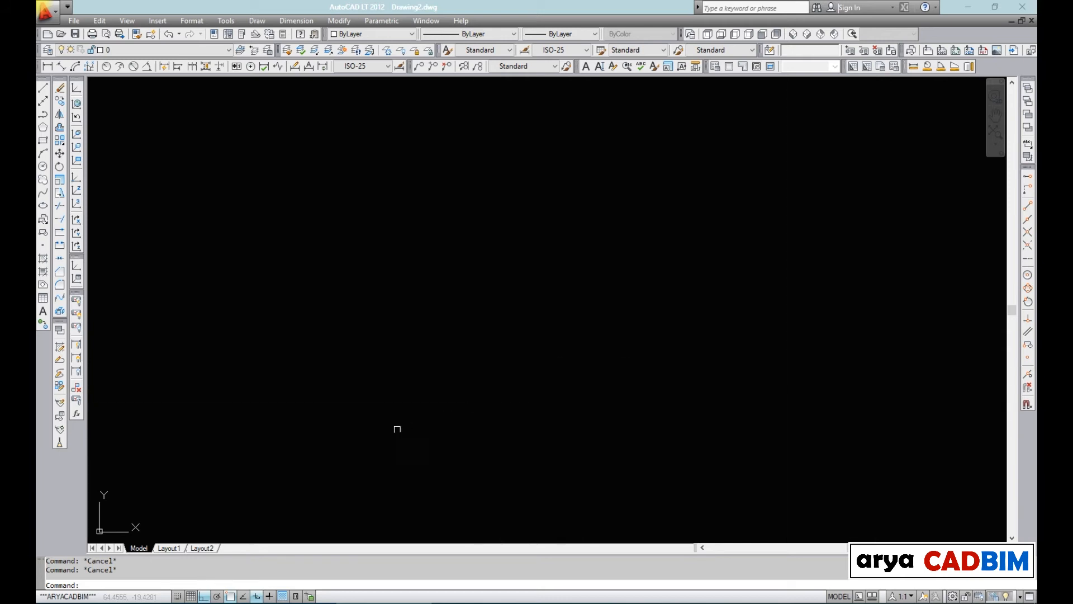
- Toggle Dynamic Input on and off, leaving it switched off
key("F12")
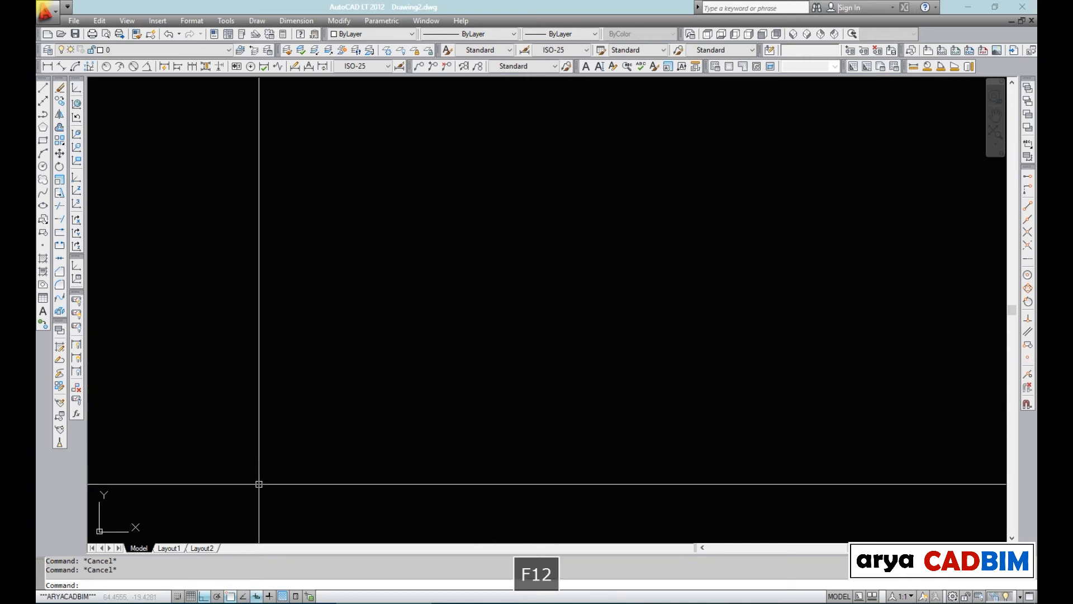
key("F12")
key("F12")
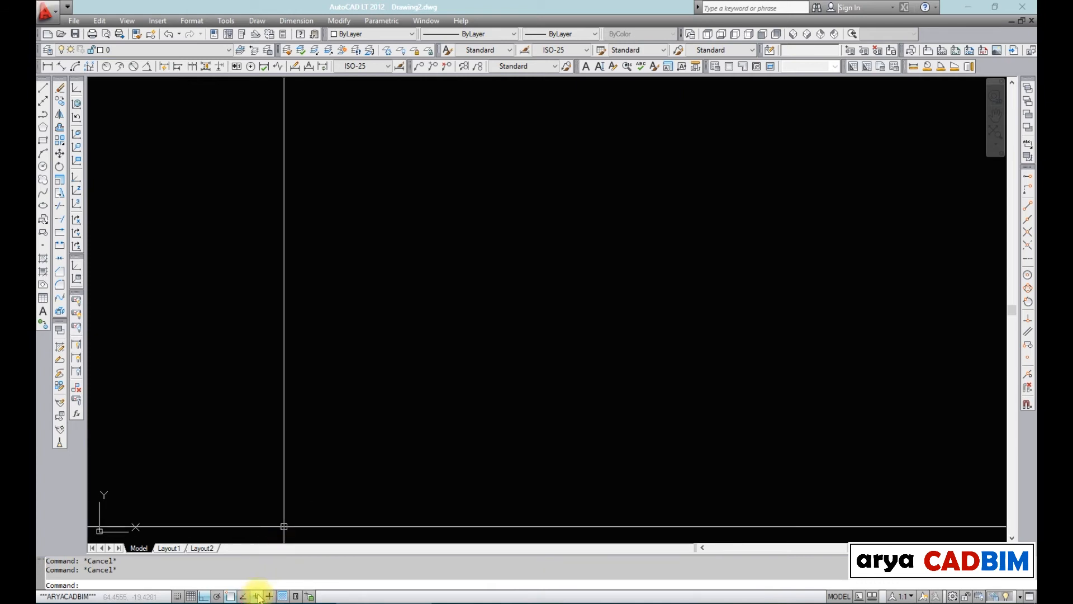
left_click(253, 596)
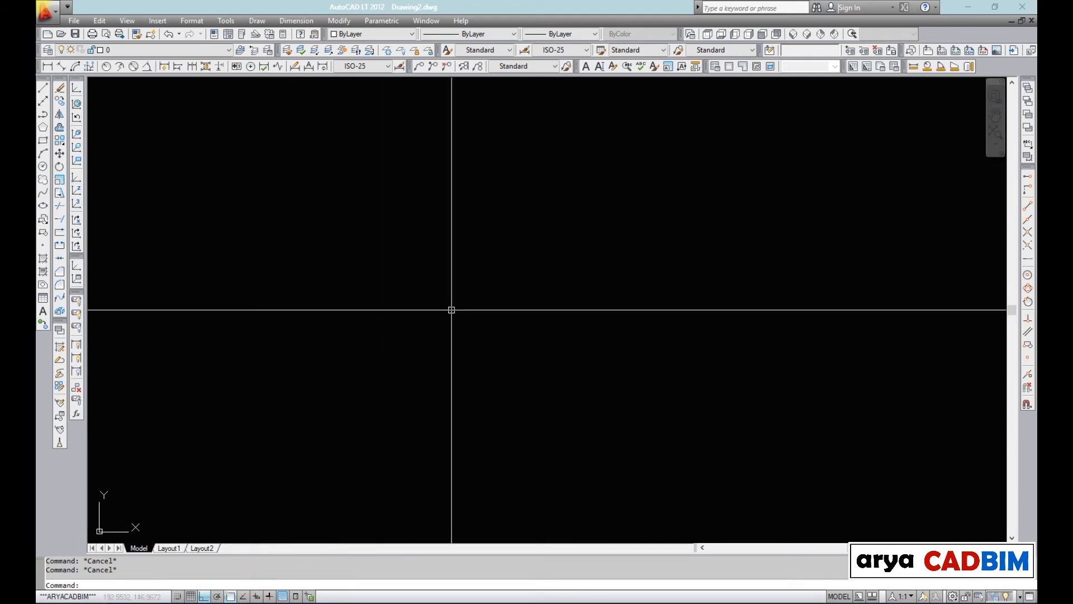
- Draw a single horizontal line in the empty drawing area with Dynamic Input off
type("L")
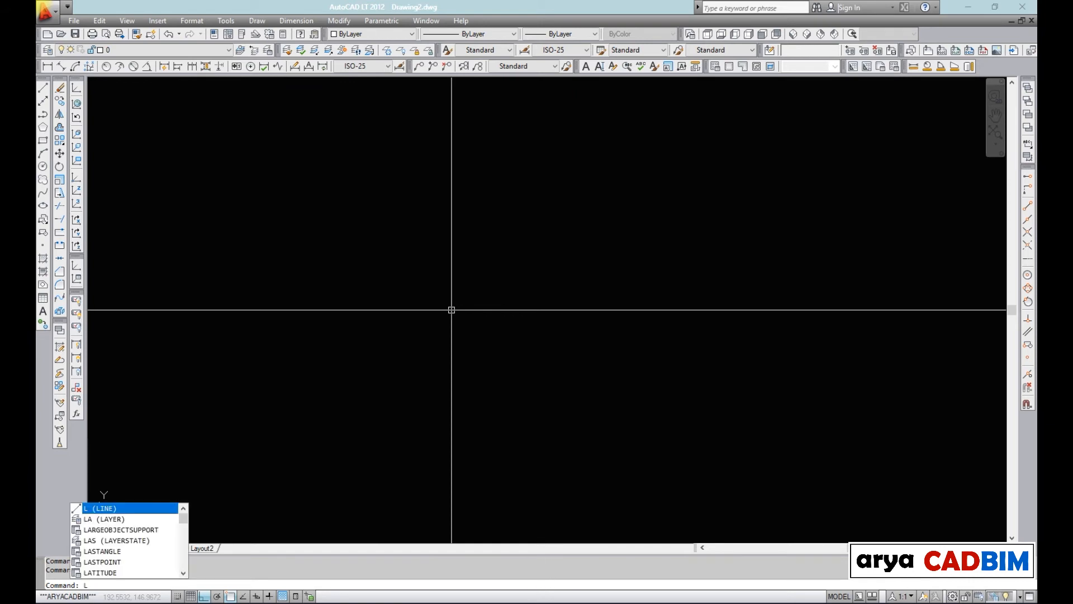
key("space")
left_click(404, 336)
left_click(539, 348)
key("Escape")
- Erase the horizontal line and turn Dynamic Input back on
left_click(520, 327)
left_click(476, 367)
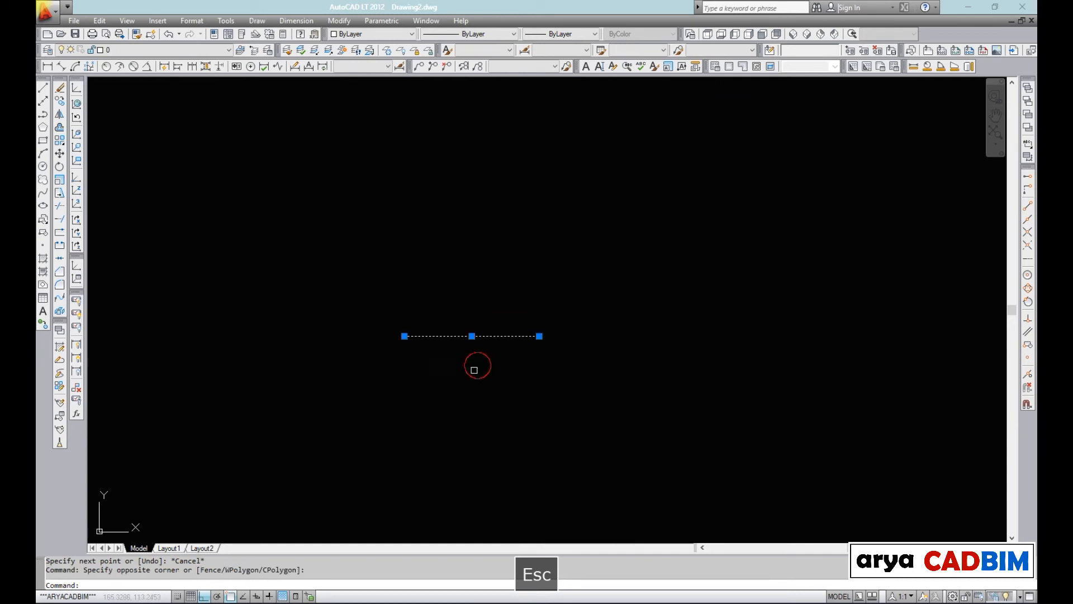
type("e")
key("space")
key("F12")
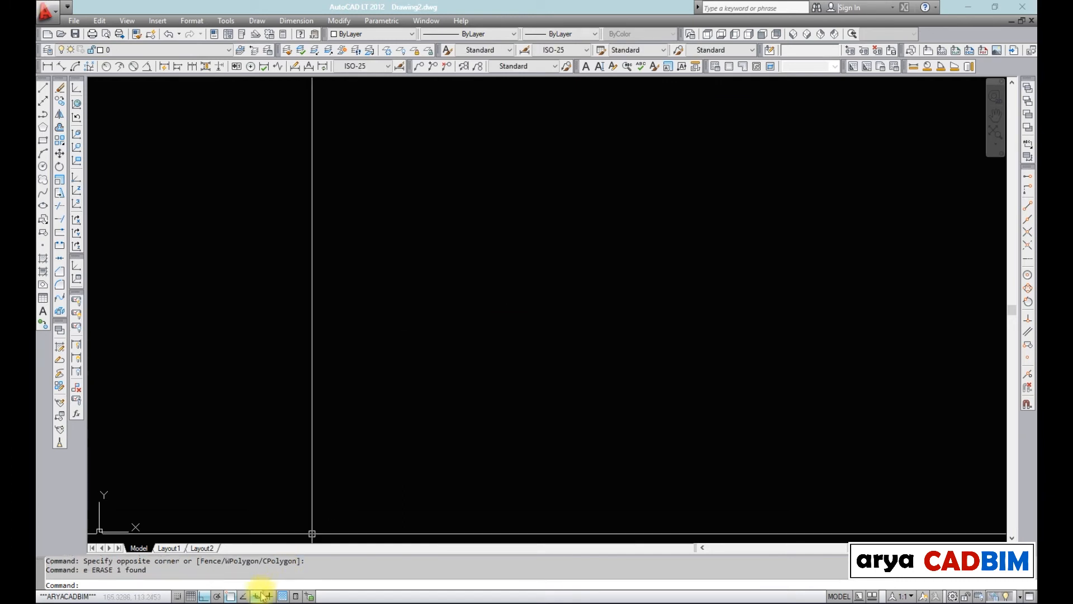
- Draw a horizontal line about 85 units long with Dynamic Input, showing the Line command's options beside the cursor before ending it
type("L")
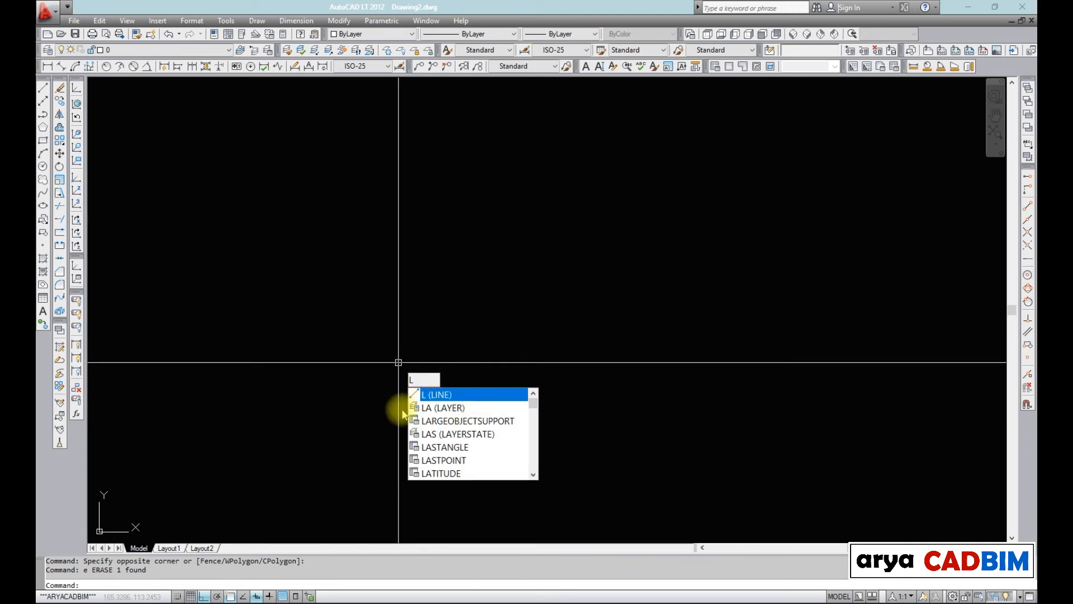
key("space")
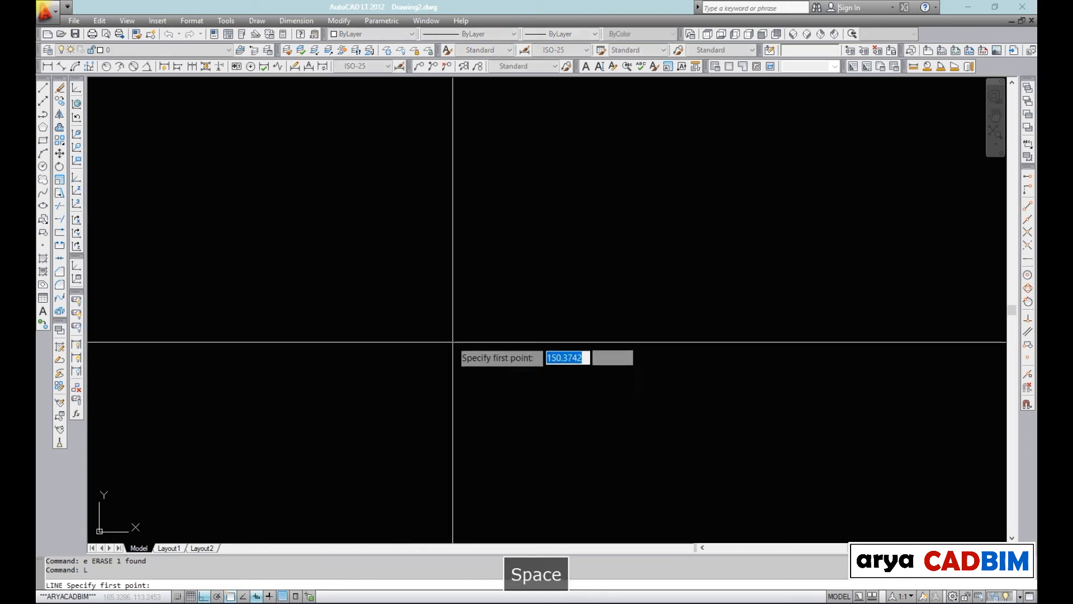
left_click(432, 298)
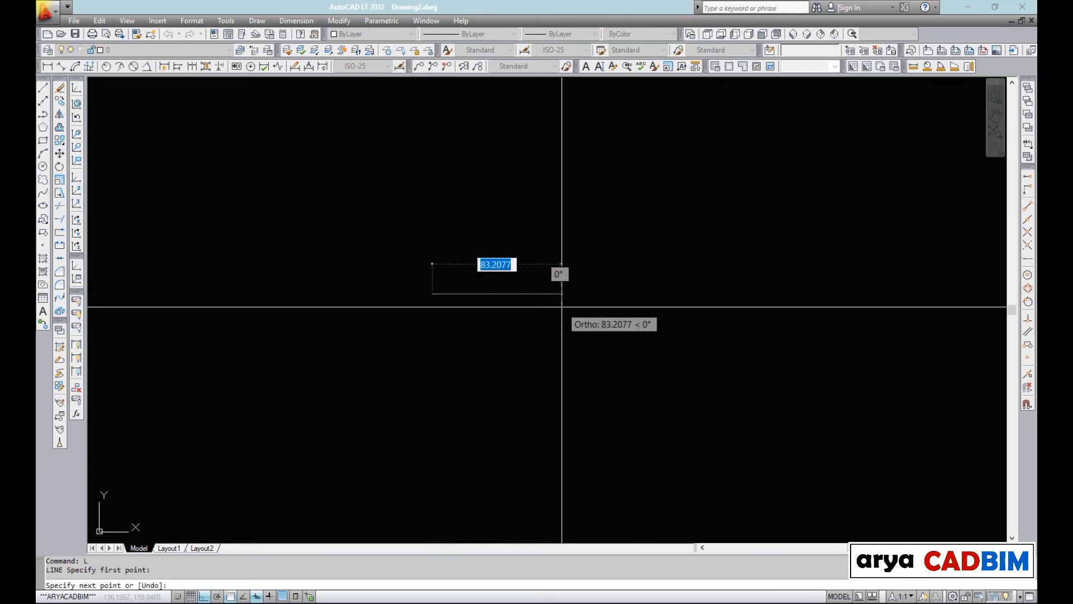
left_click(564, 296)
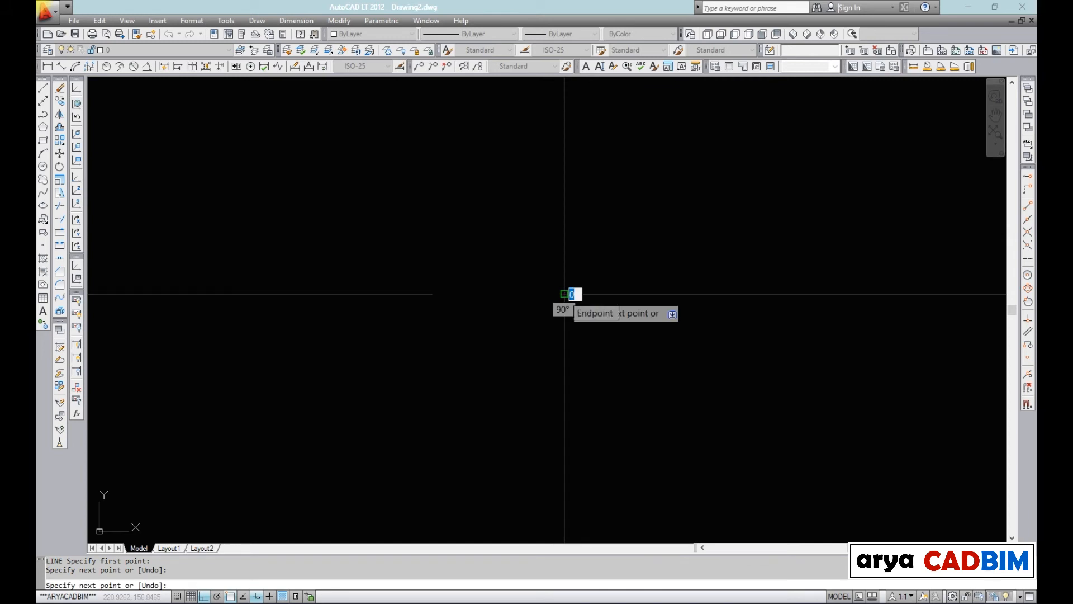
key("Down")
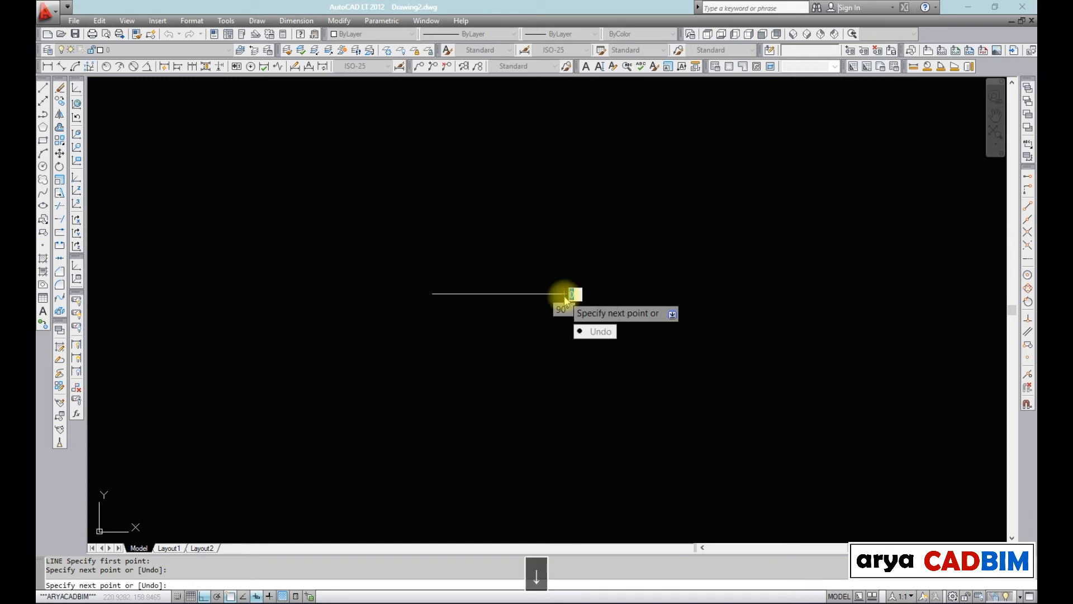
key("Up")
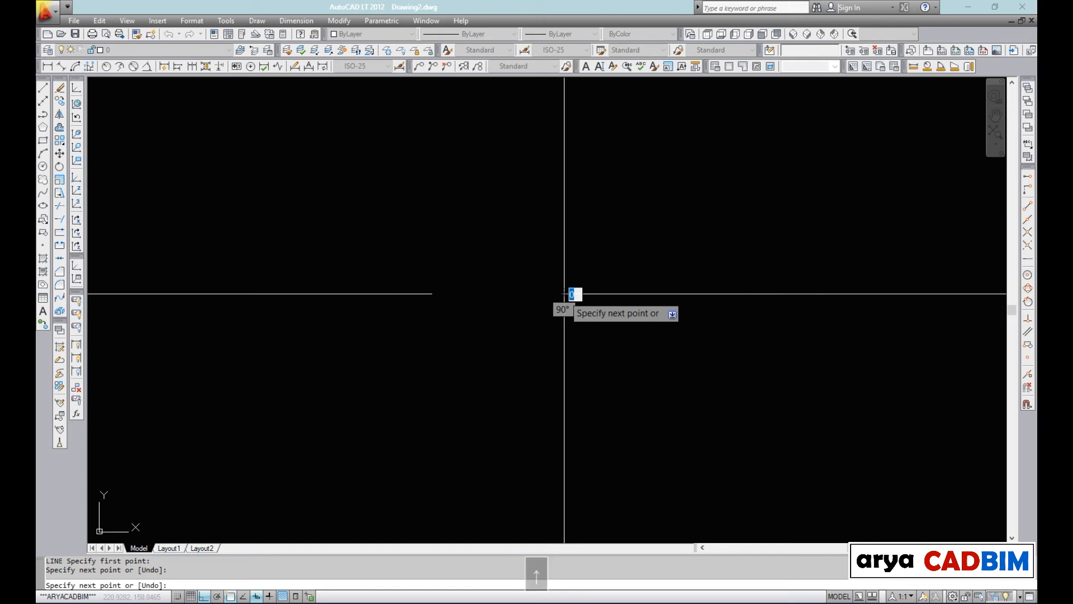
key("Escape")
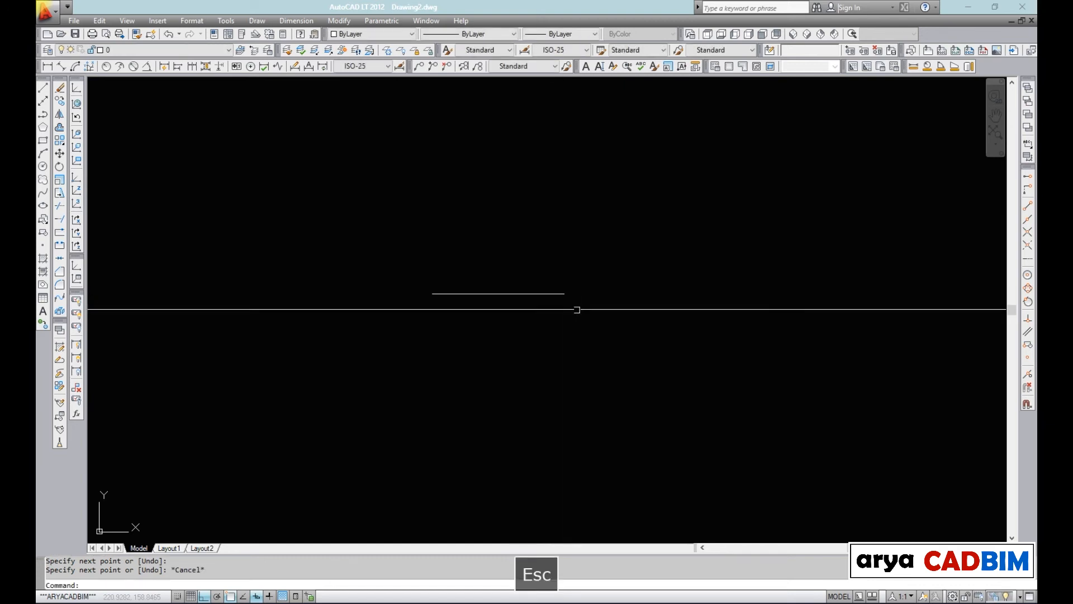
- Below the first line, draw connected segments about 58 units right, about 38 units down and 100 units right
key("space")
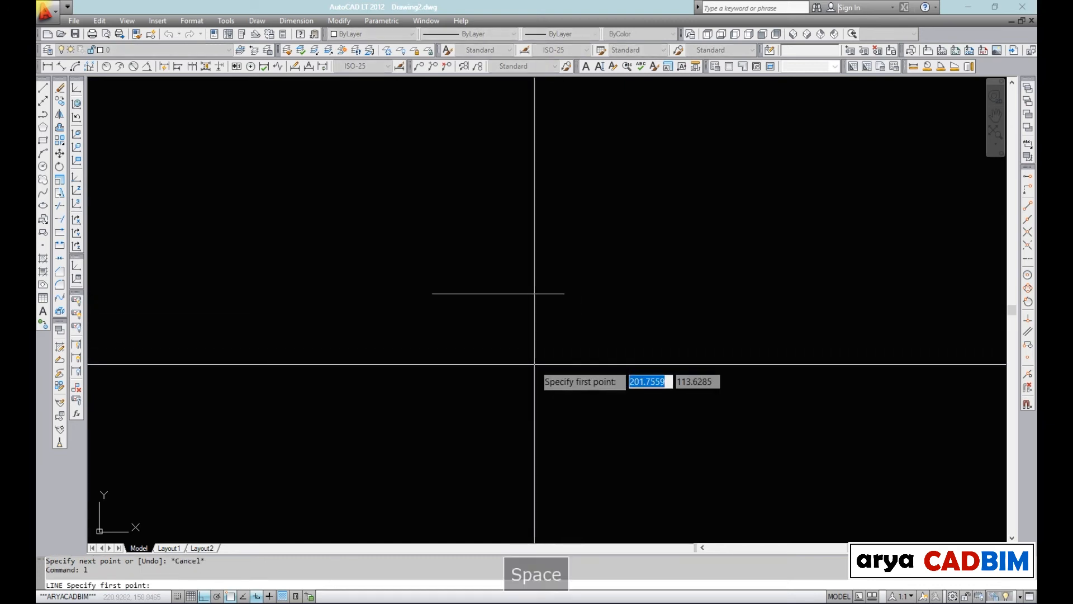
left_click(534, 363)
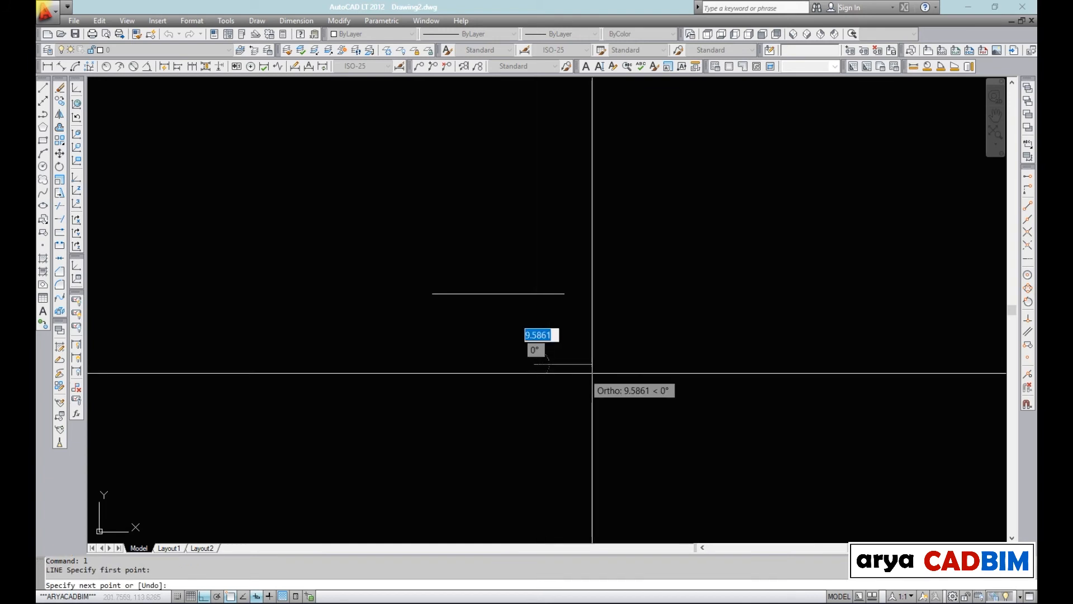
left_click(625, 374)
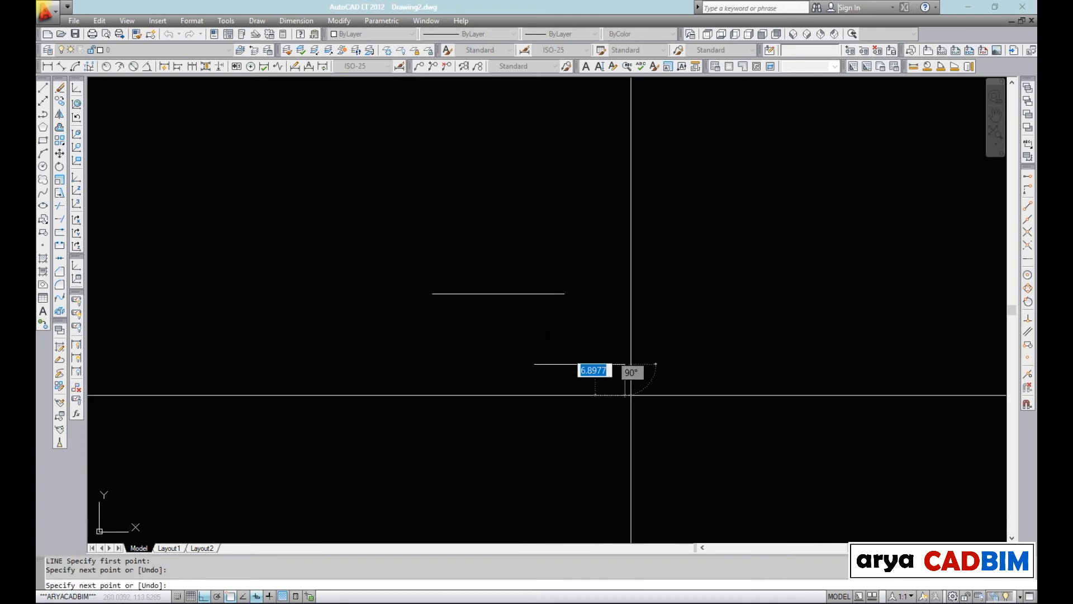
left_click(635, 423)
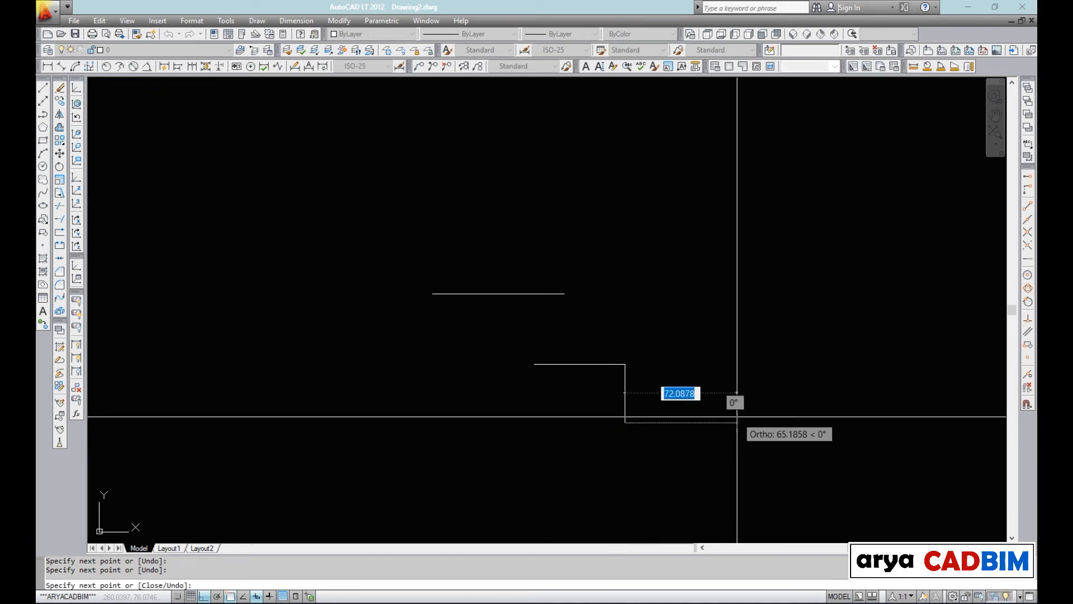
type("100")
key("Return")
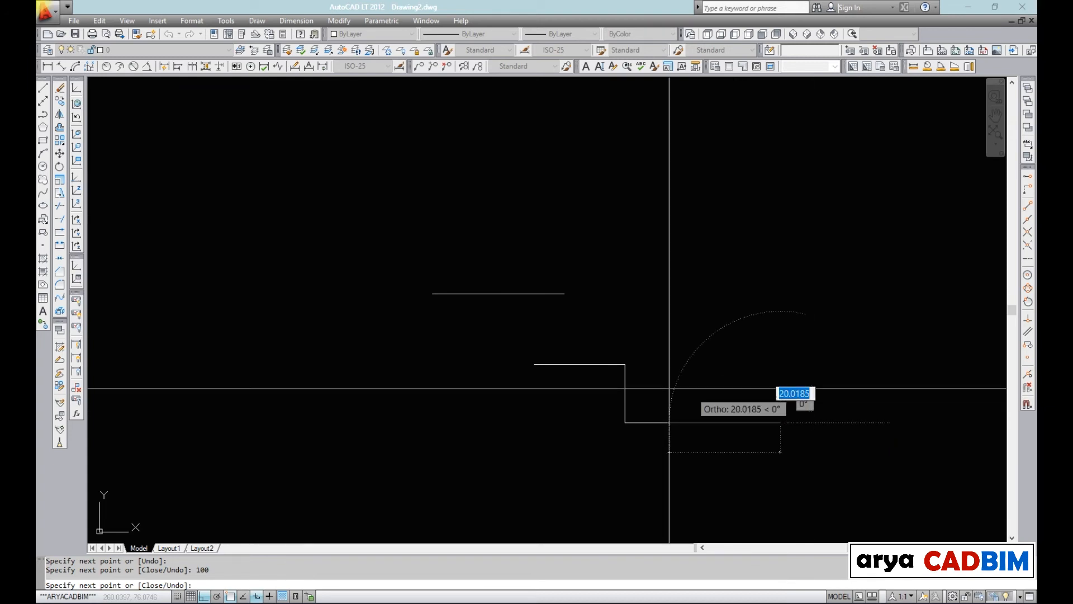
- Continue the chain with a 50-unit segment at 45° and a 50-unit horizontal segment to the right, then end the line
scroll(793, 417, "down", 3)
middle_click_drag(793, 416, 695, 389)
scroll(695, 390, "up", 2)
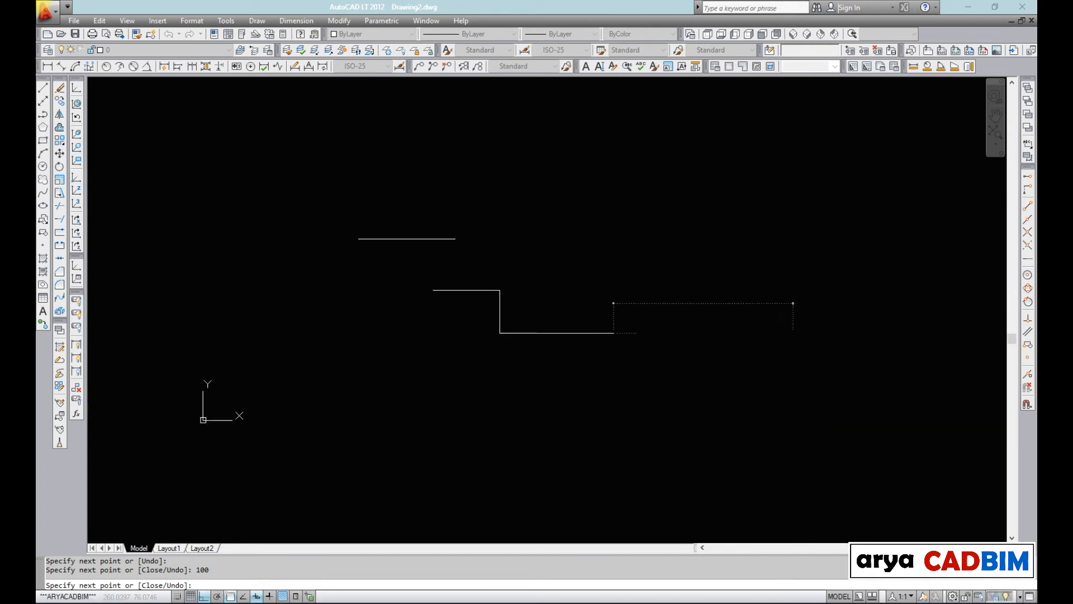
scroll(673, 328, "up", 2)
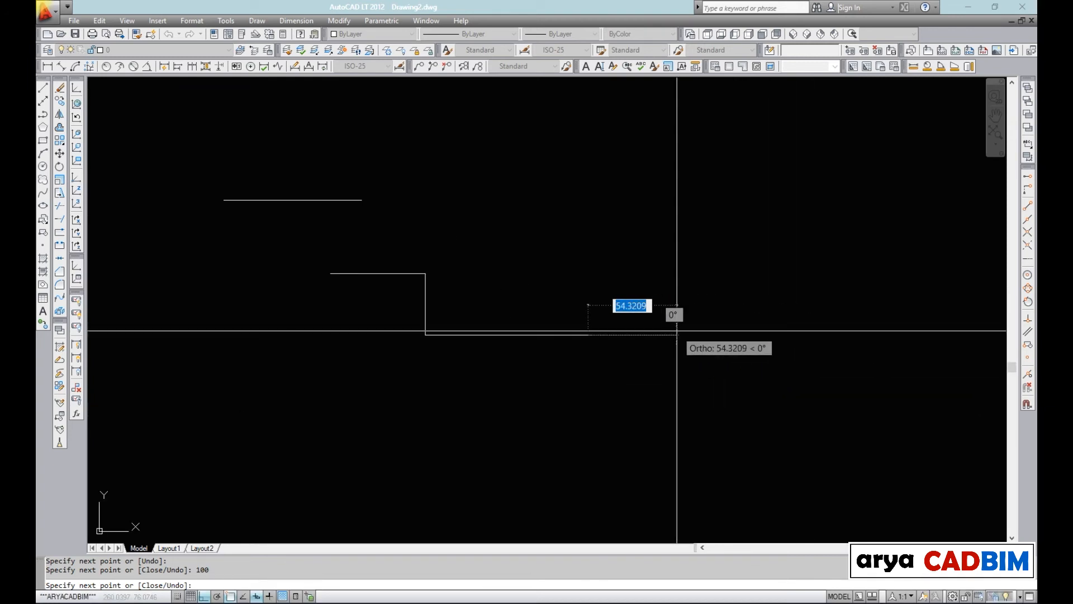
type("50")
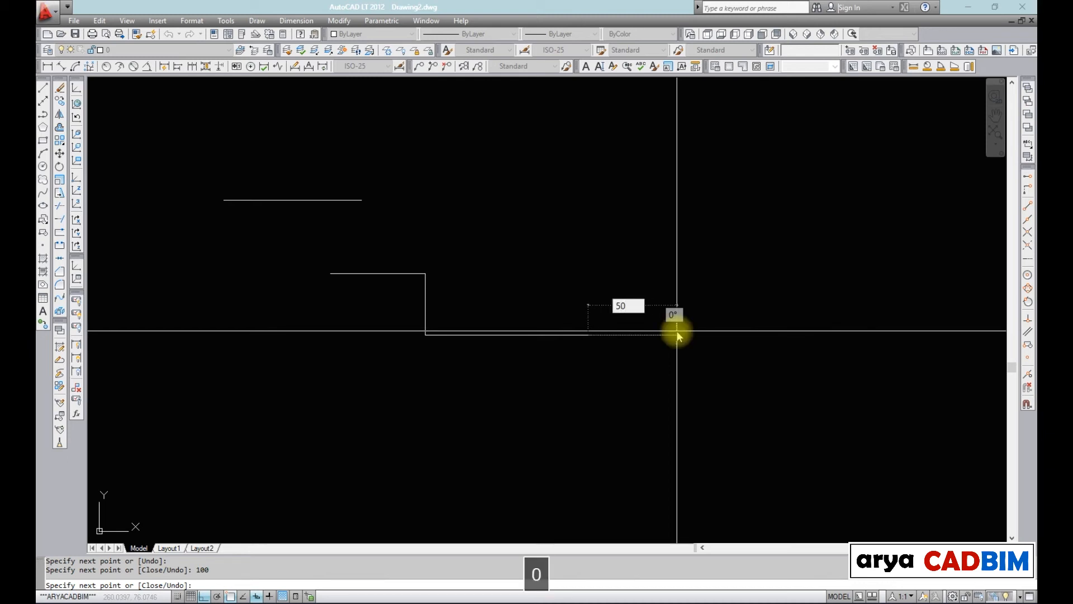
key("Tab")
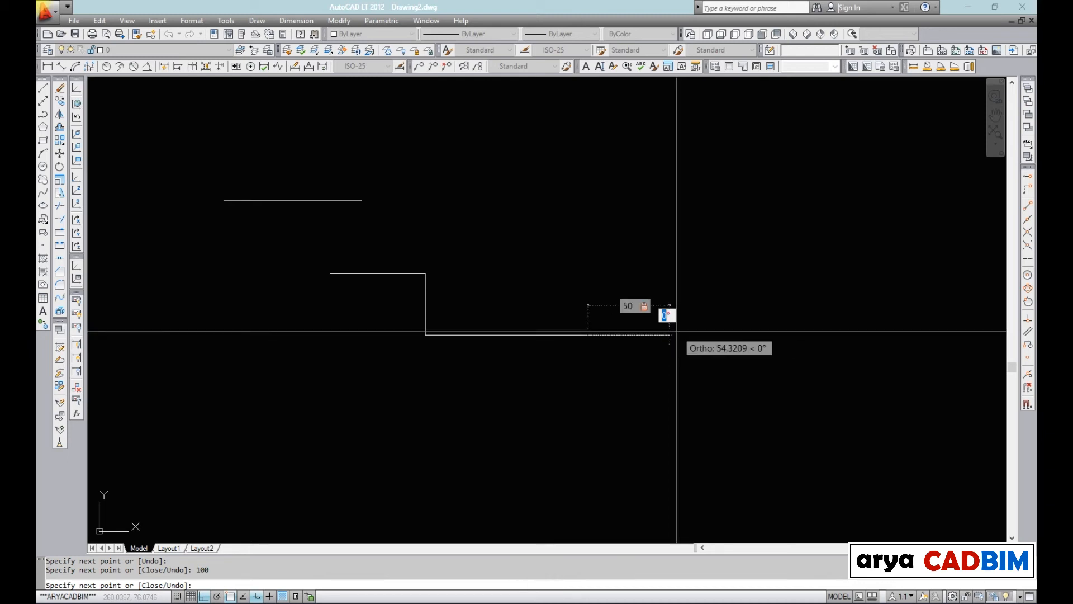
type("45")
key("Return")
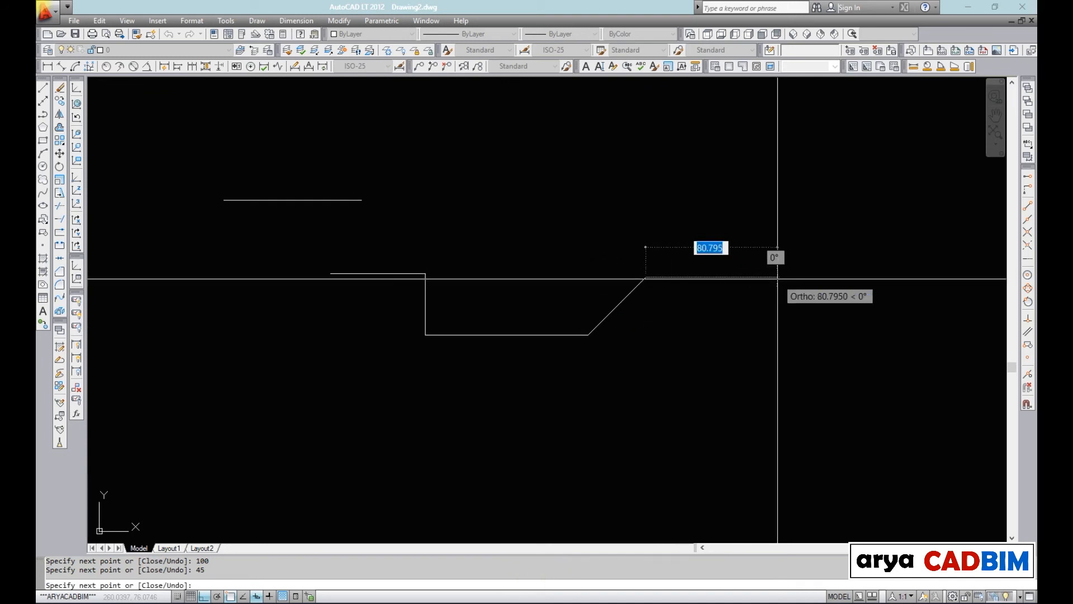
type("50")
key("Return")
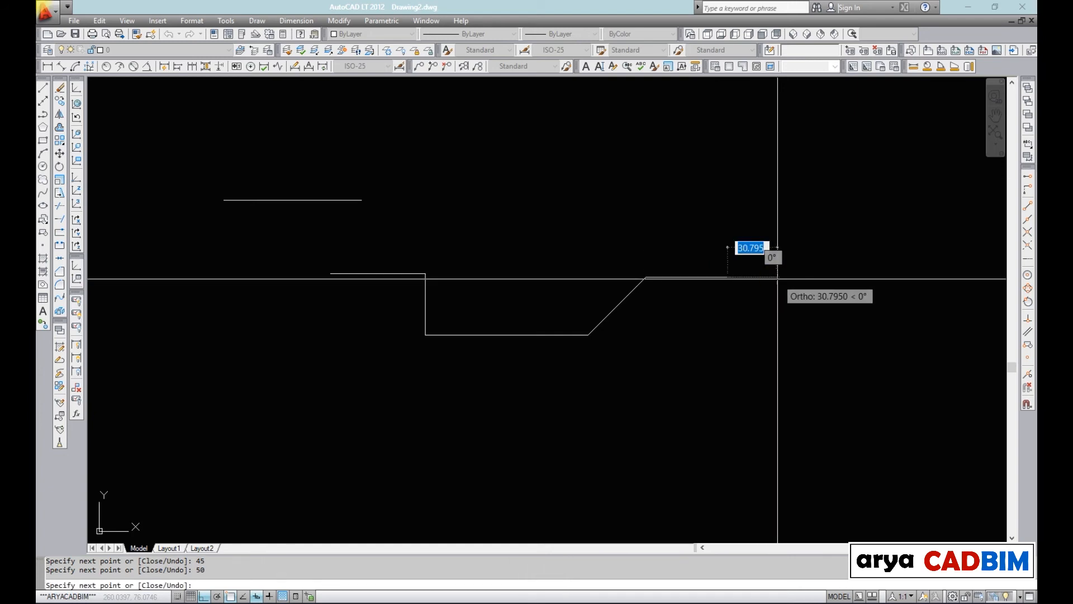
key("Escape")
- Erase all the lines in the drawing
scroll(618, 290, "down", 3)
middle_click_drag(592, 302, 576, 324)
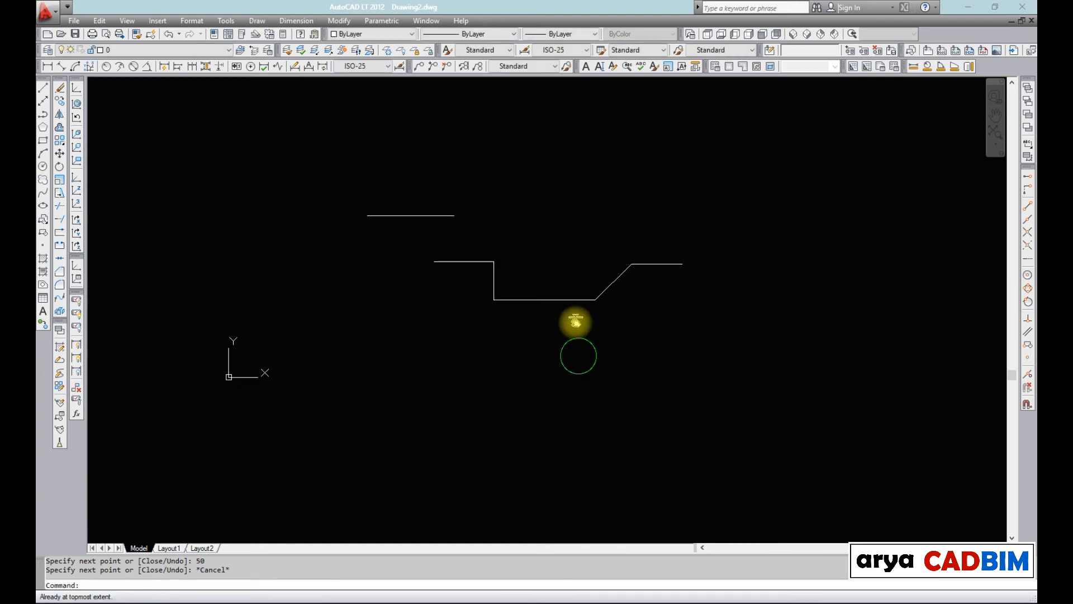
left_click(702, 175)
left_click(395, 326)
type("e")
key("space")
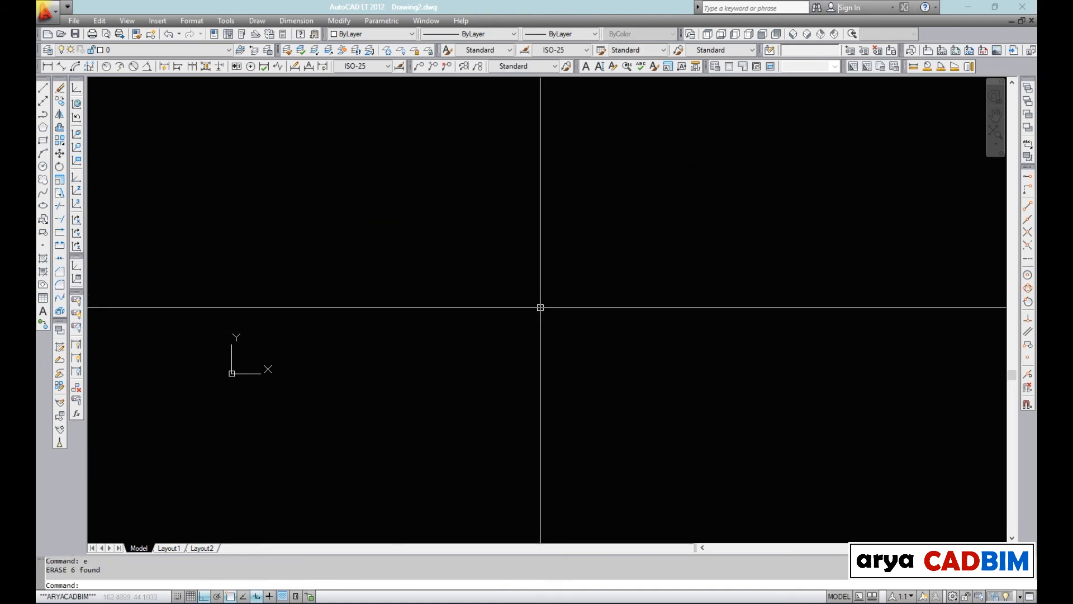
- Draw a horizontal line about 153 units long and display the Line command's options at the cursor before ending it
type("l")
key("space")
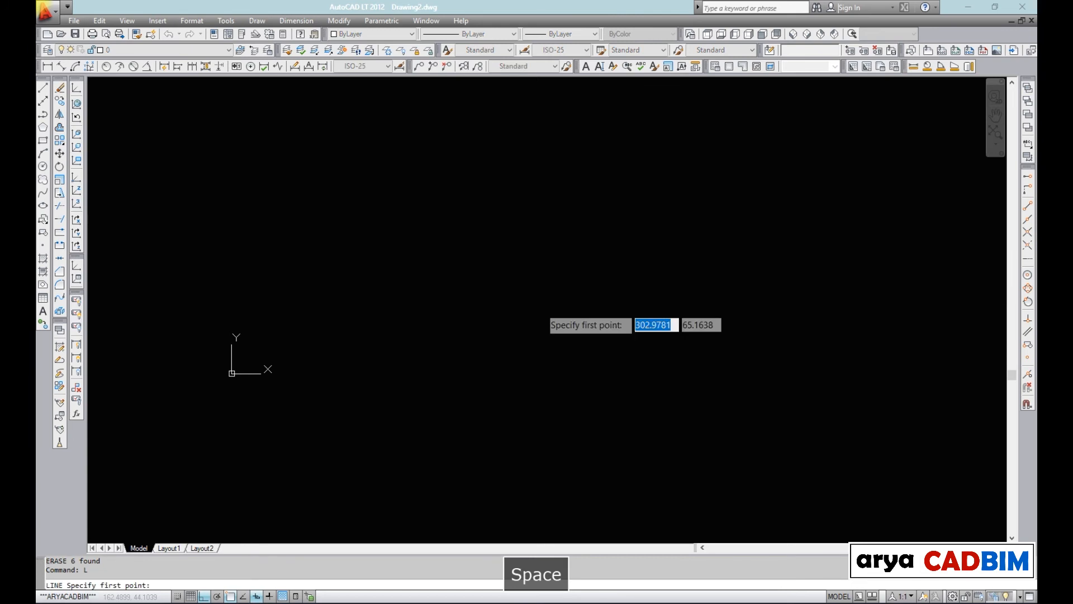
left_click(537, 307)
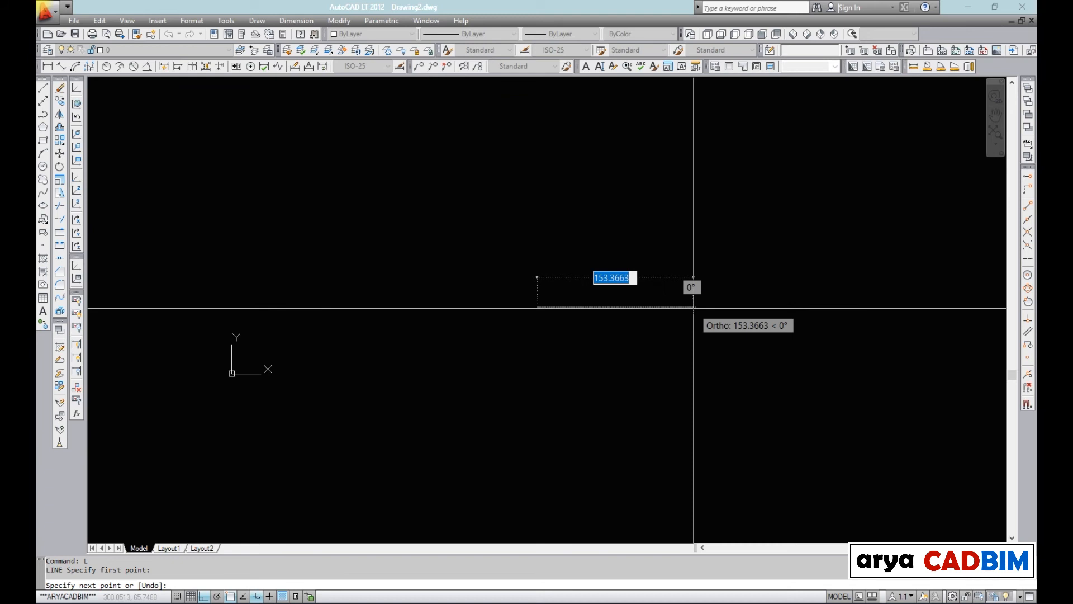
left_click(694, 307)
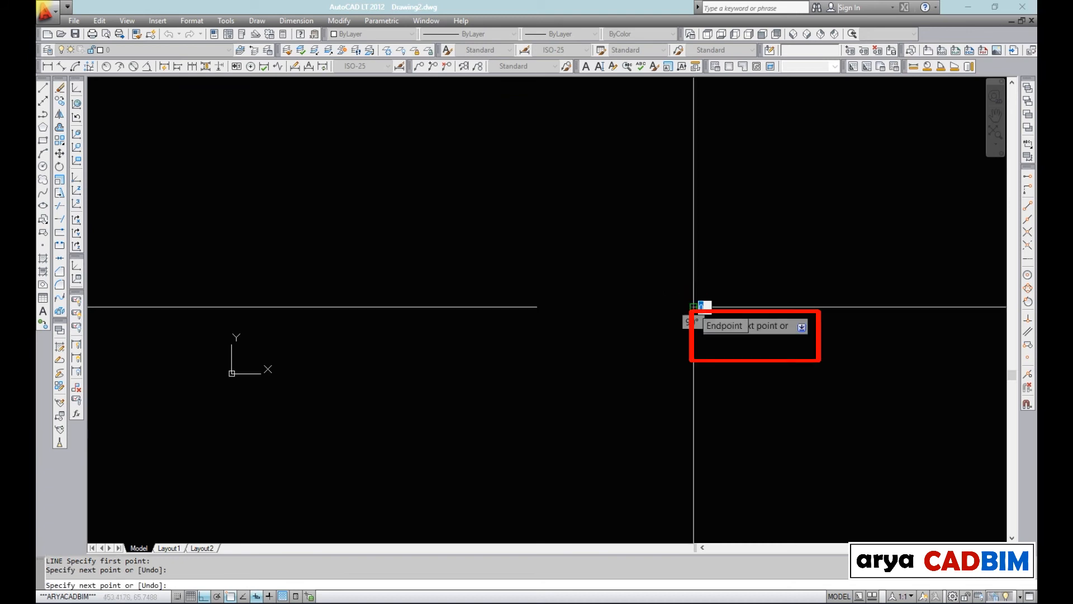
key("Down")
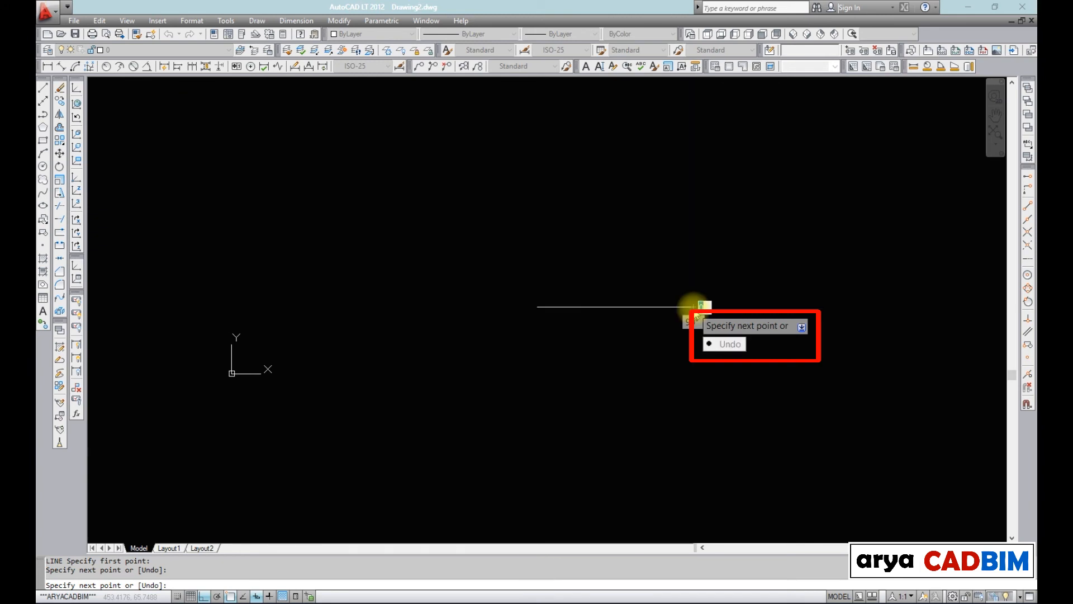
key("Escape")
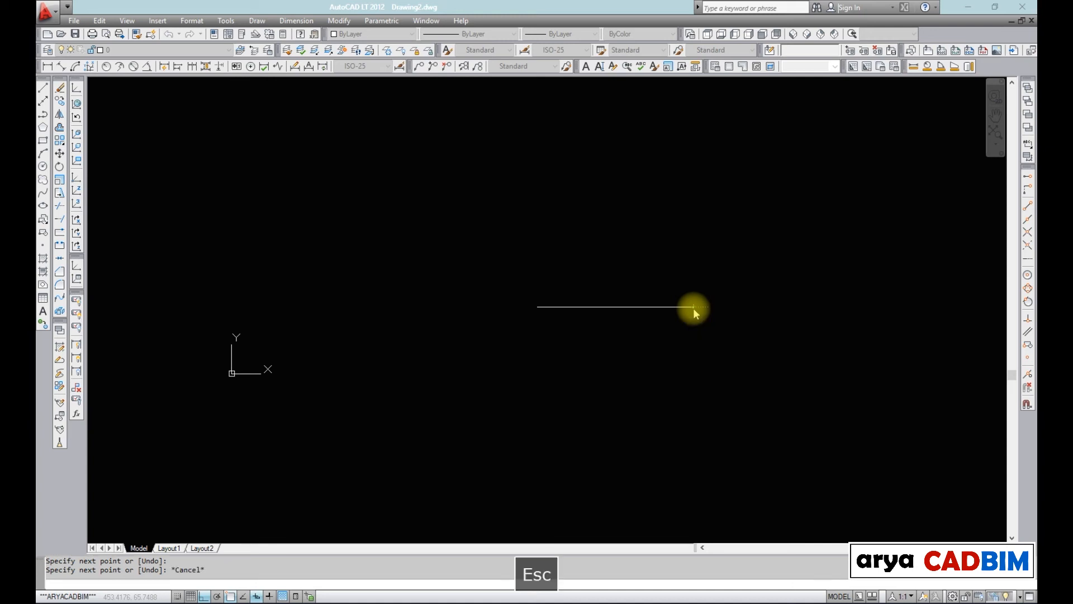
key("Escape")
- Erase the 153-unit horizontal line
left_click(590, 307)
type("e")
key("space")
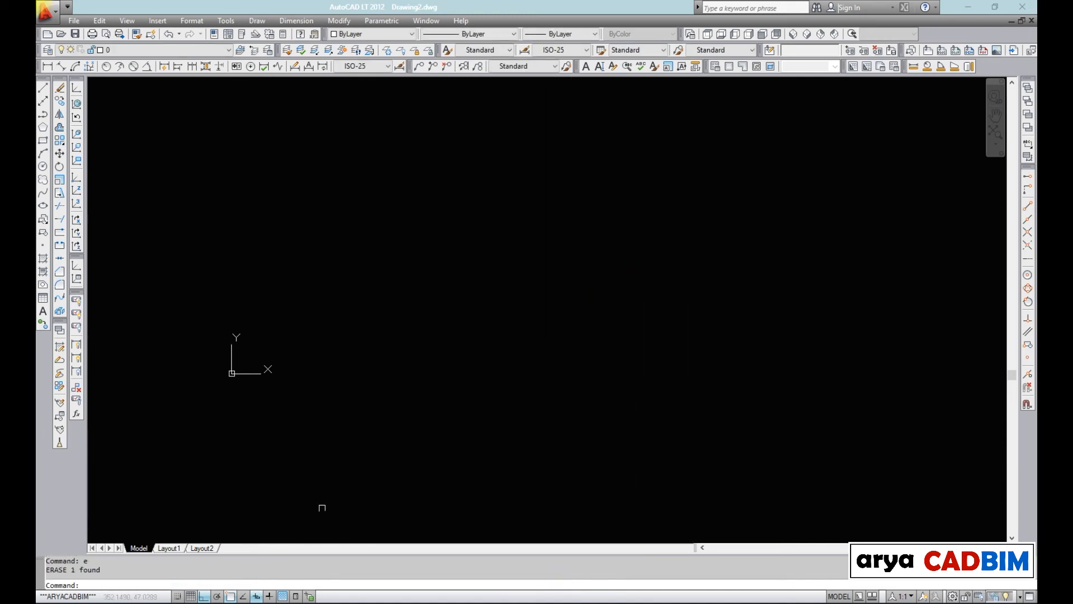
- Open the Dynamic Input drafting settings and toggle pointer input, dimension input and both command-prompting options, leaving all of them enabled
right_click(256, 596)
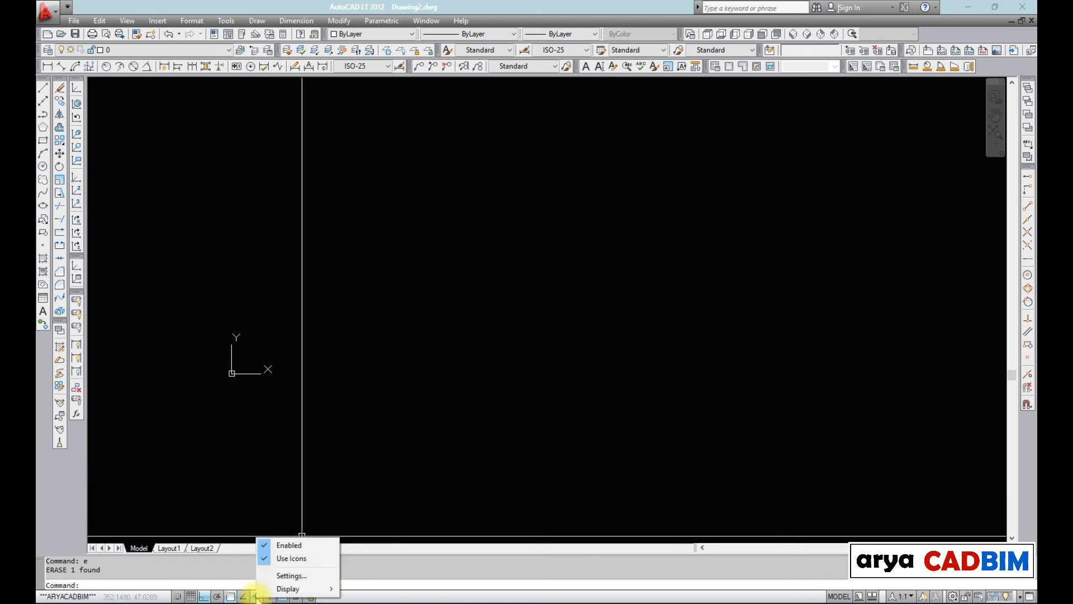
left_click(287, 576)
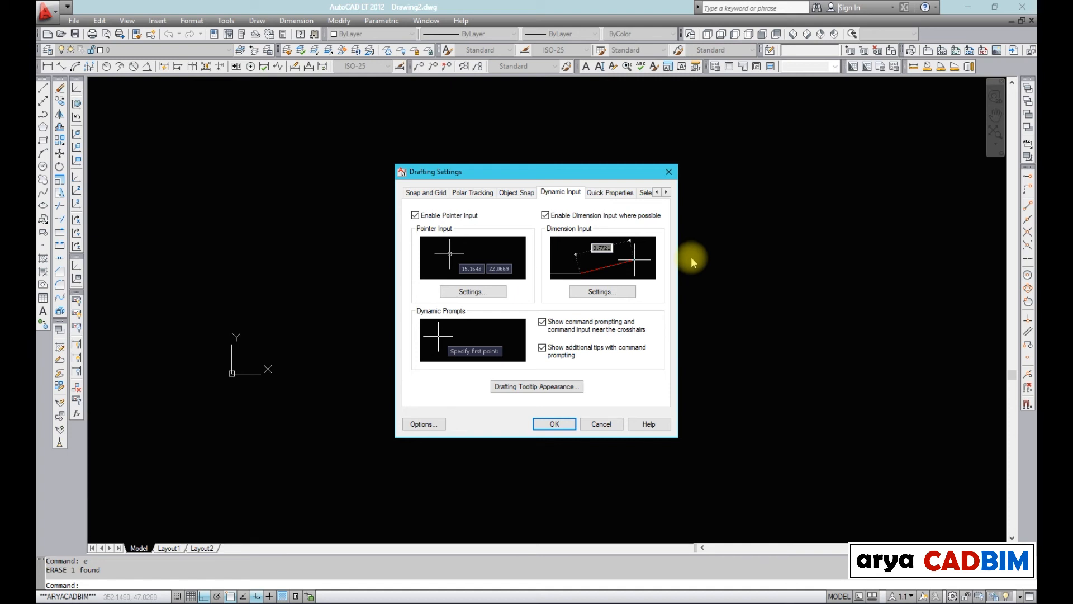
left_click(415, 215)
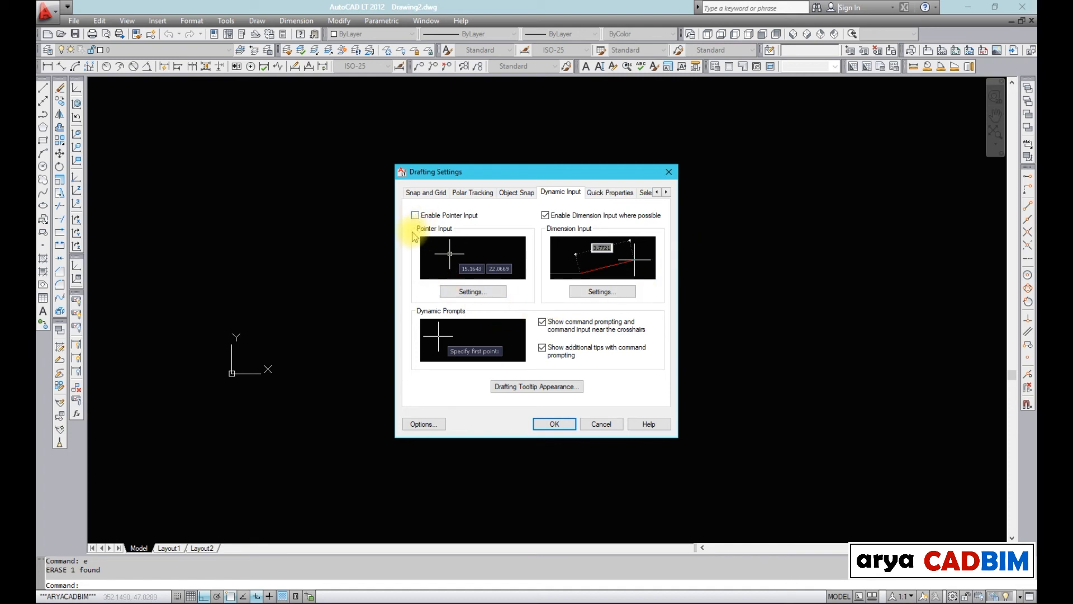
left_click(415, 215)
left_click(544, 215)
left_click(543, 322)
left_click(542, 348)
left_click(542, 323)
left_click(543, 348)
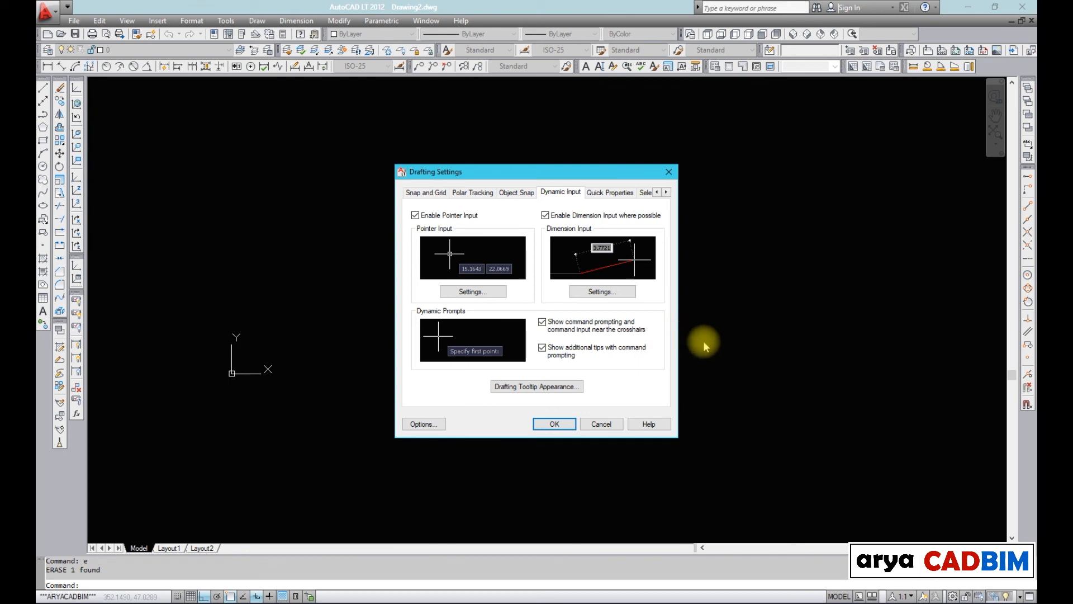
- View the drafting tooltip appearance settings, dismiss them without changes, and accept the Dynamic Input drafting settings
left_click(551, 390)
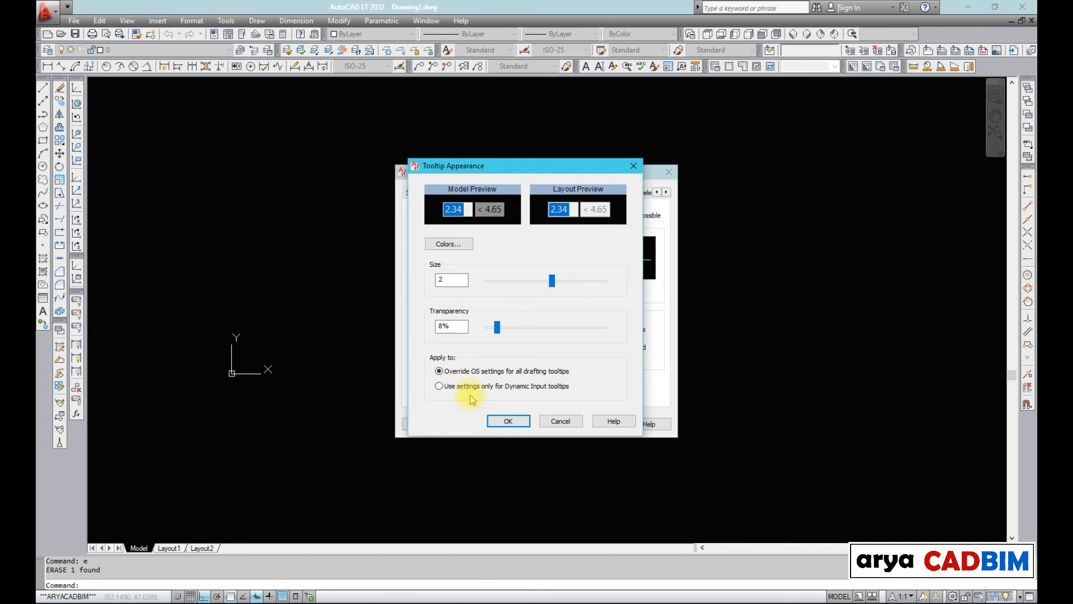
left_click(561, 421)
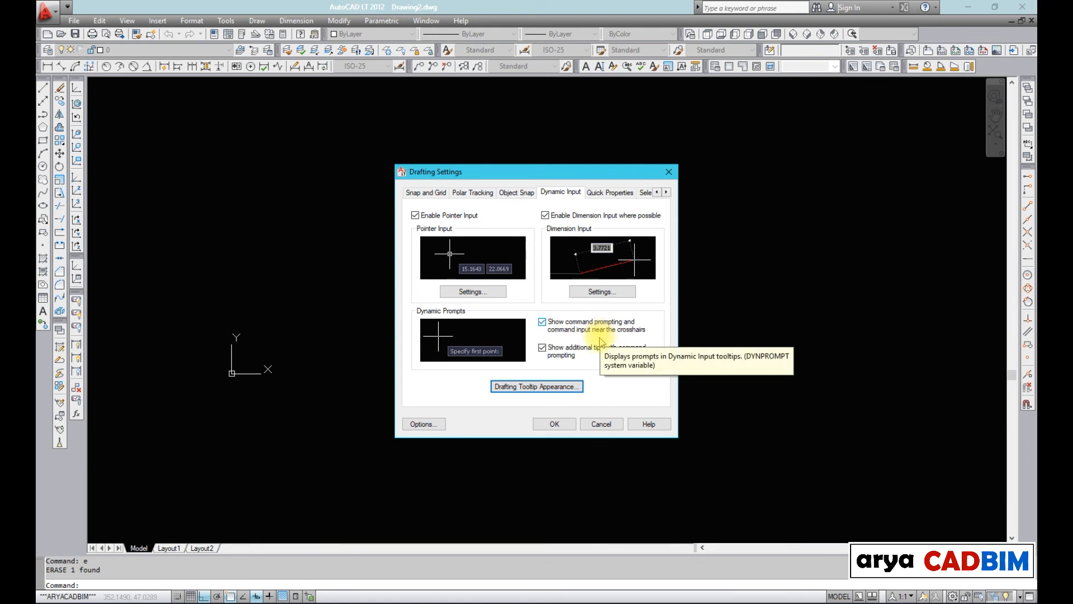
left_click(555, 424)
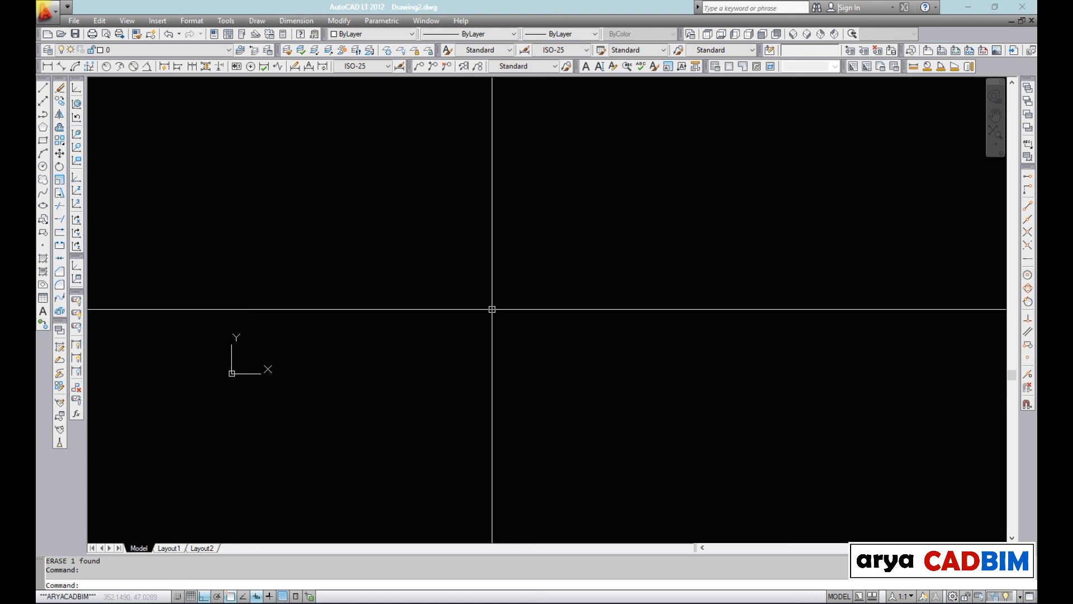
- Start a horizontal line, switch Dynamic Input off and on twice during the command, and cancel the line
type("L")
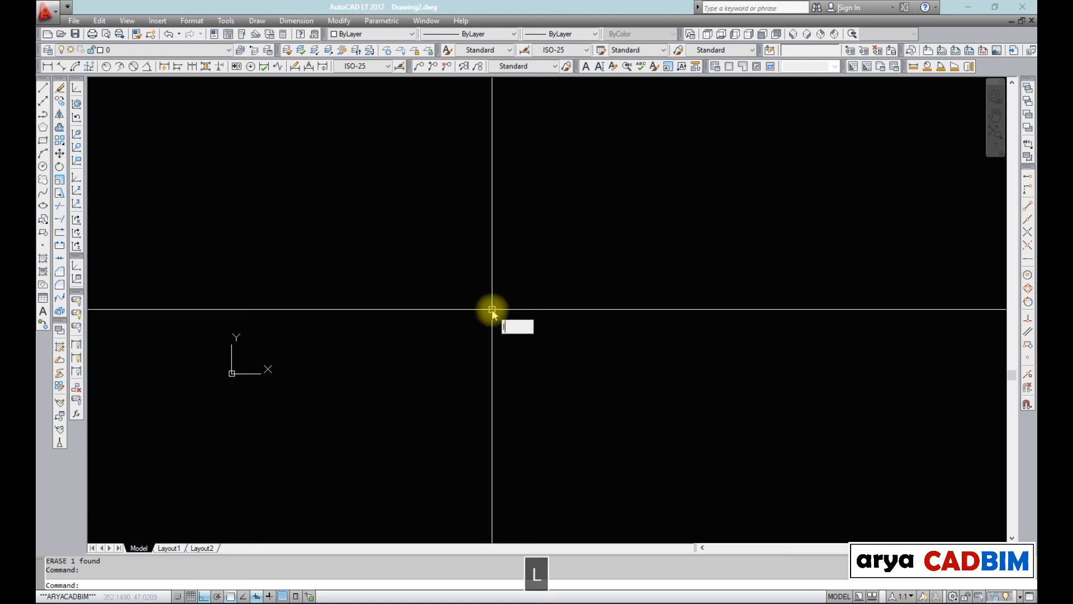
key("space")
left_click(431, 294)
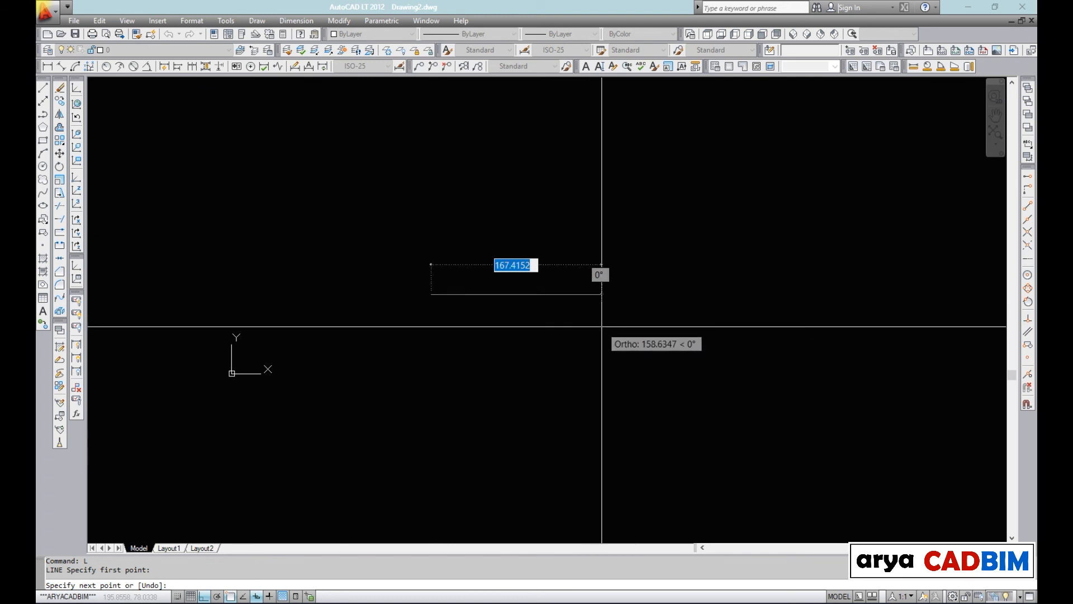
key("F12")
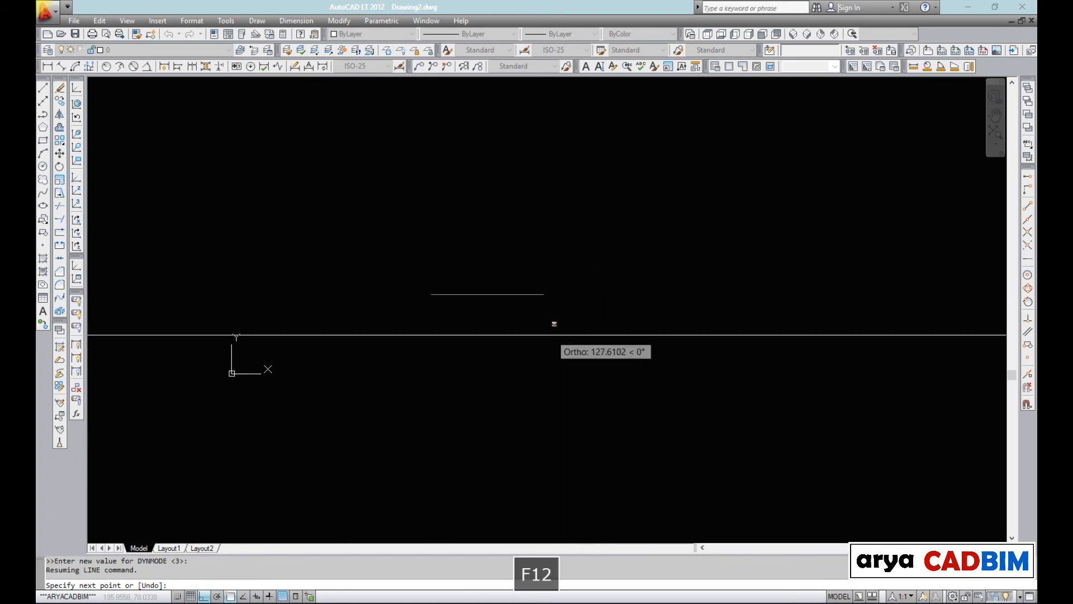
key("F12")
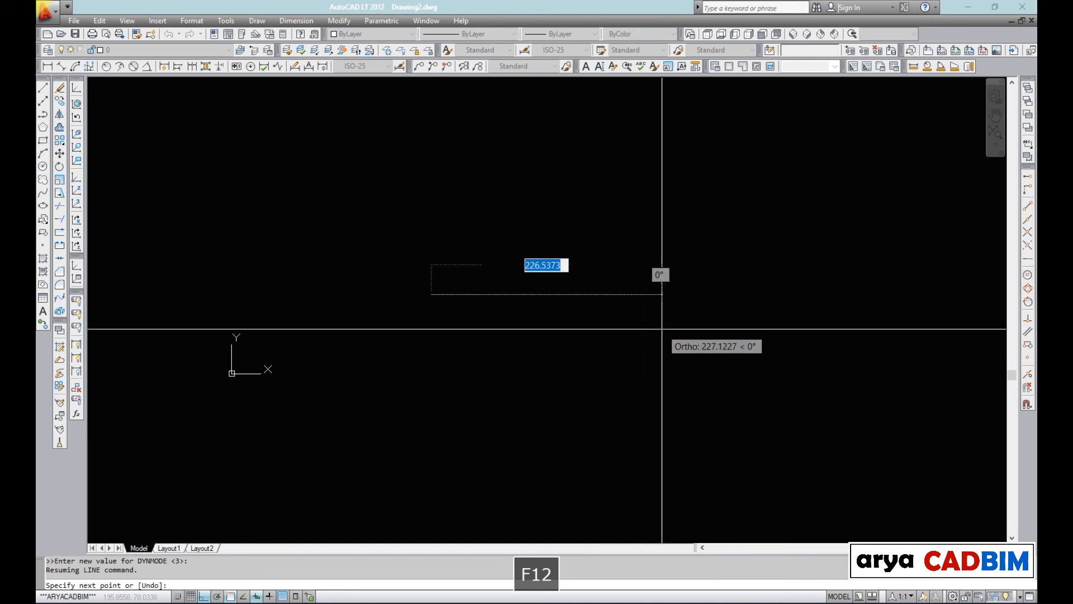
key("F12")
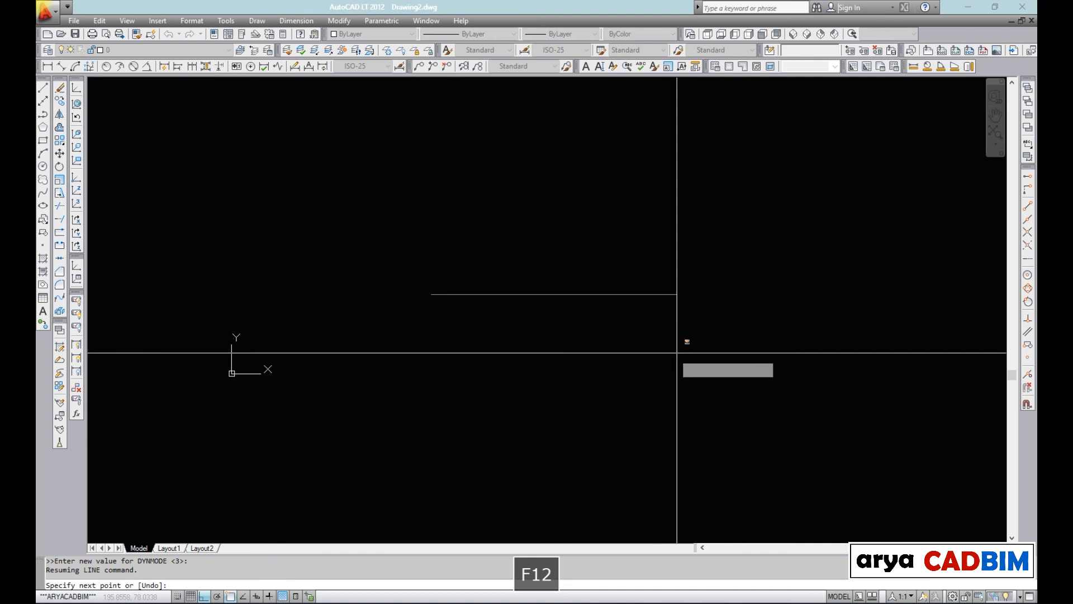
key("F12")
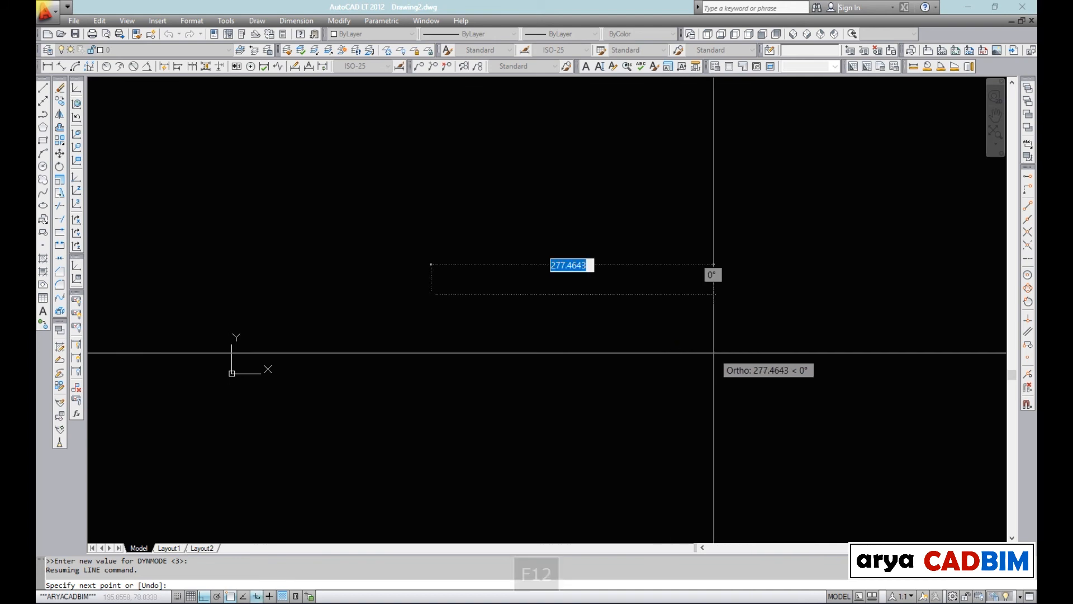
key("Escape")
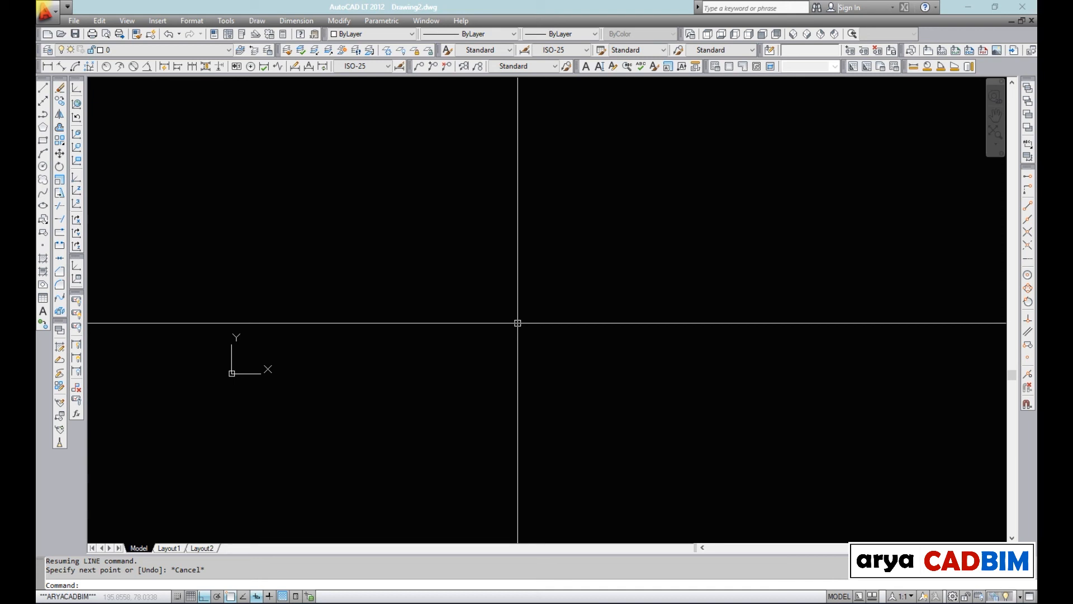
key("Escape")
key("Escape")
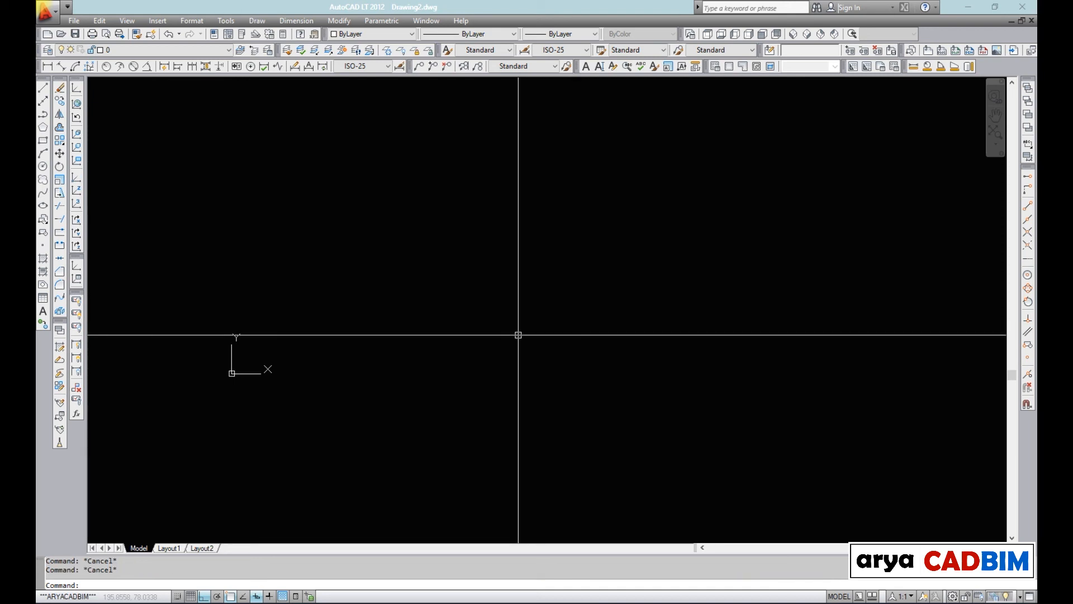